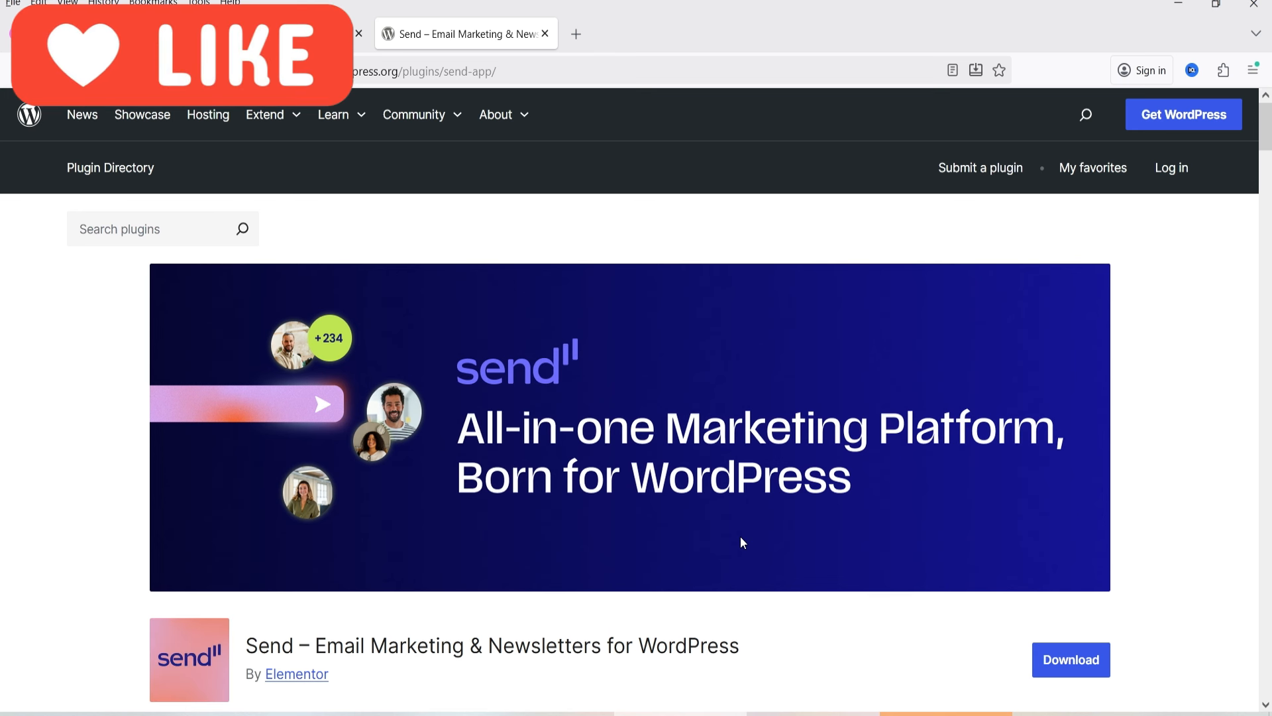
Look through the Send plugin's WordPress.org page and the Order Related workflow templates in Send.
scroll(893, 479, "down", 8)
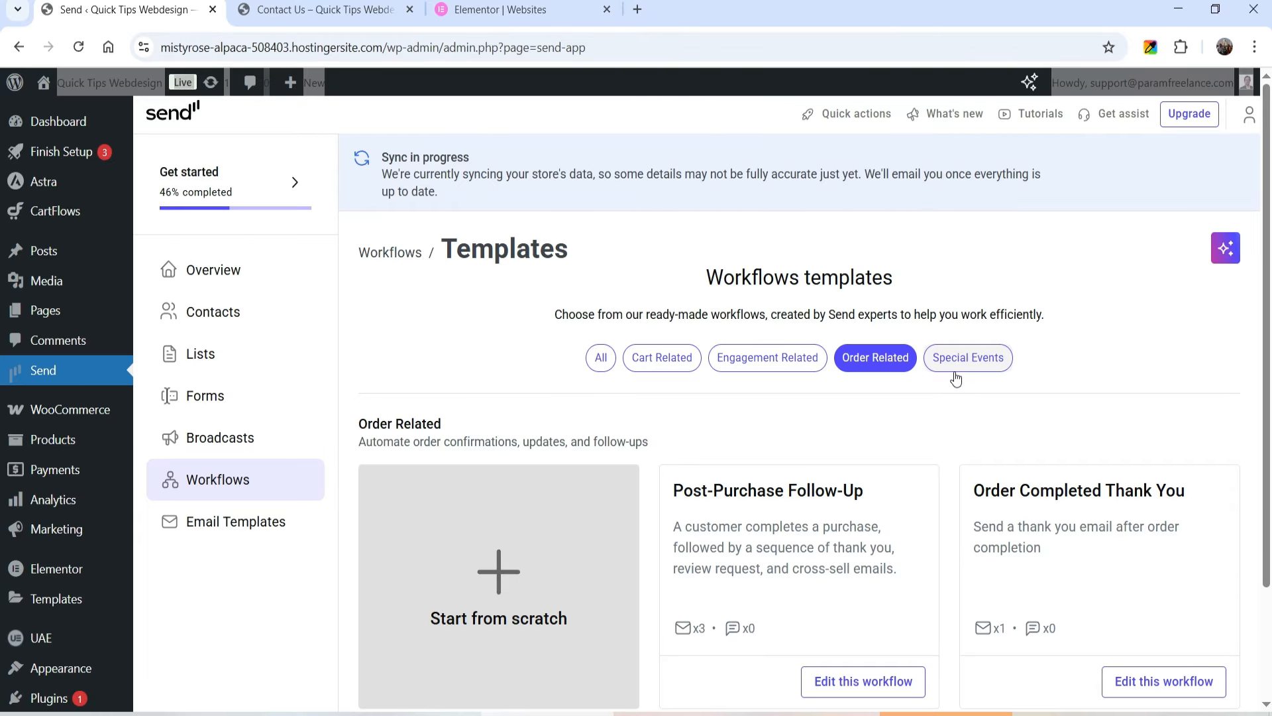
scroll(1114, 381, "down", 3)
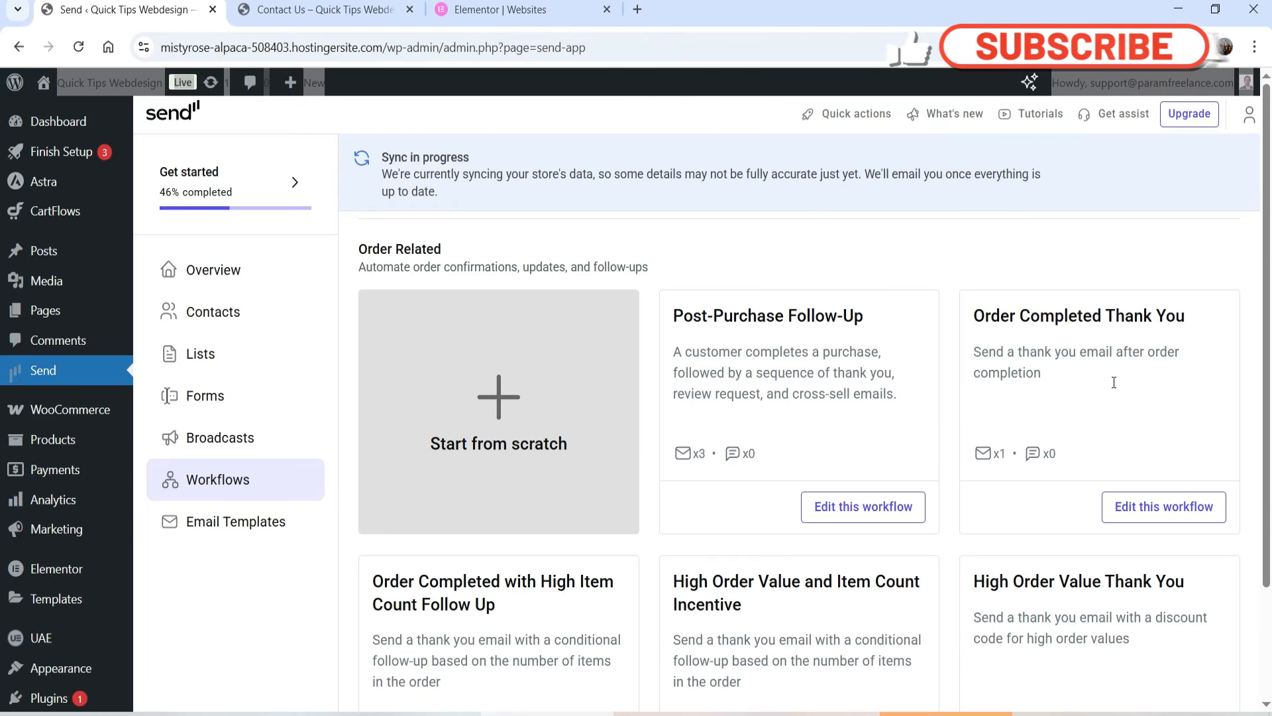
scroll(1110, 378, "down", 1)
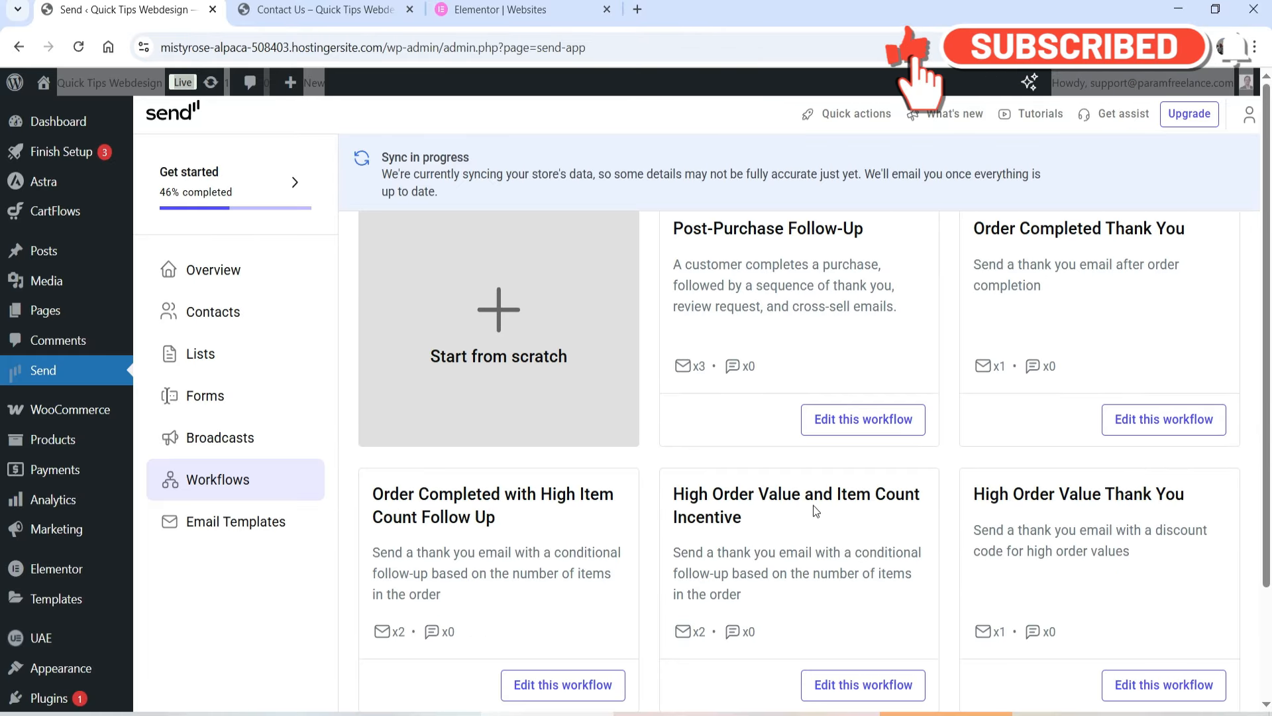
scroll(829, 507, "up", 1)
scroll(825, 511, "up", 3)
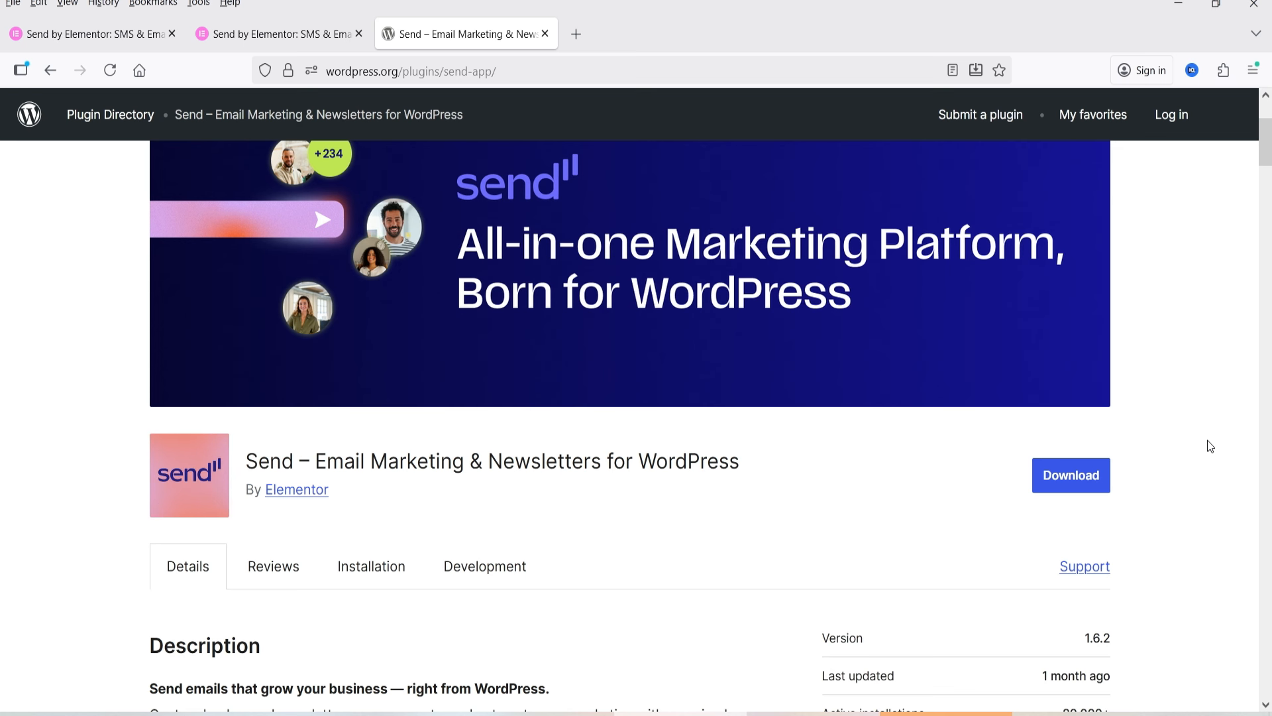
Examine the Free and Scale plans on the Elementor Send pricing page and how the credits work.
left_click(262, 25)
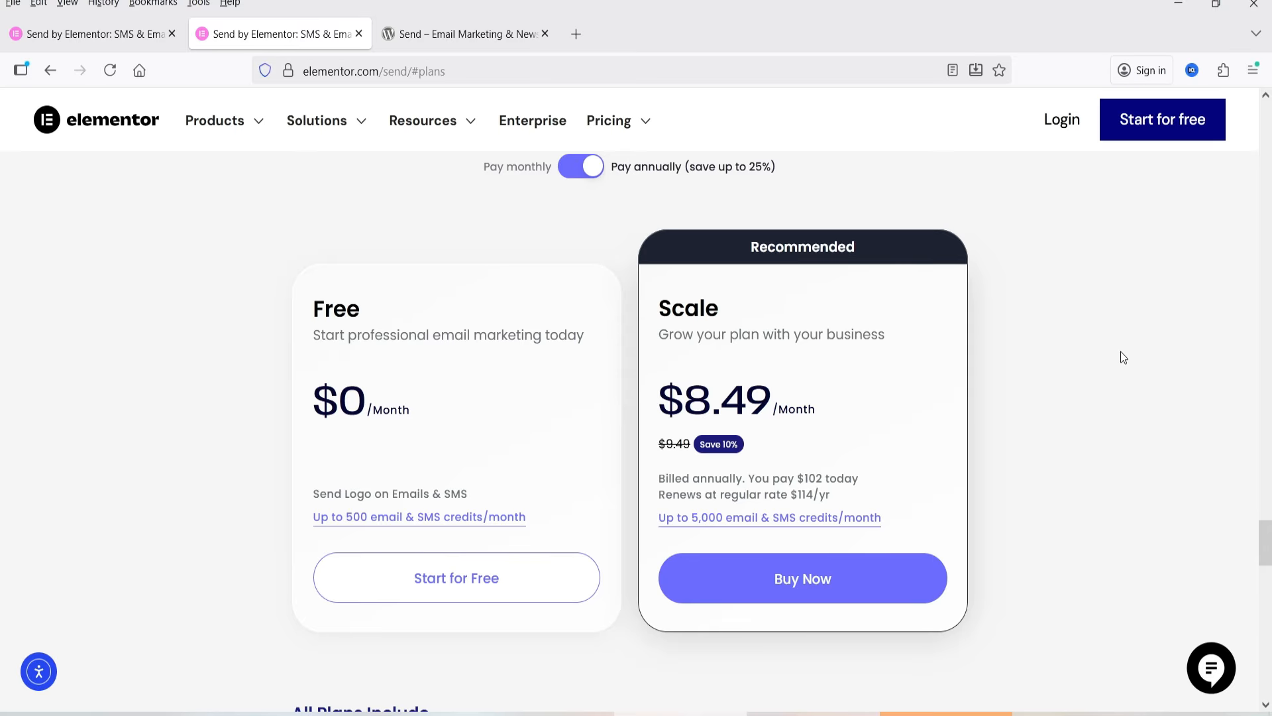
left_click(424, 515)
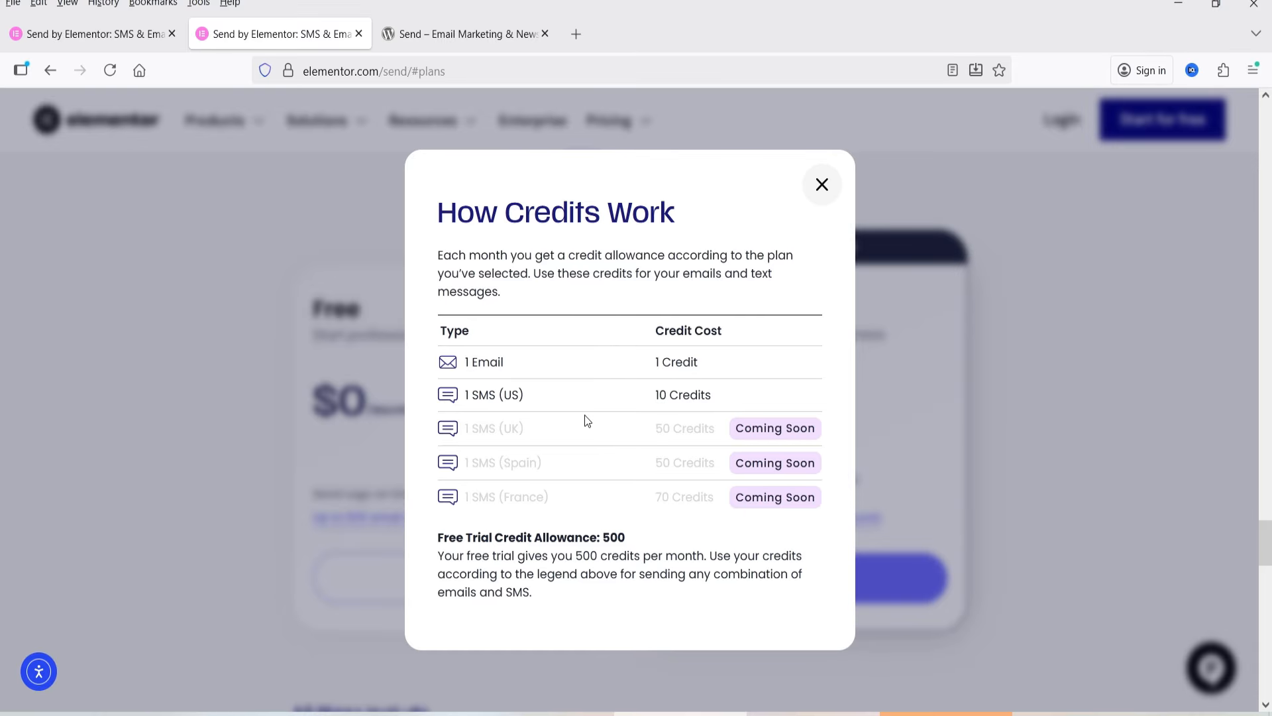
key("ctrl+Page_Up")
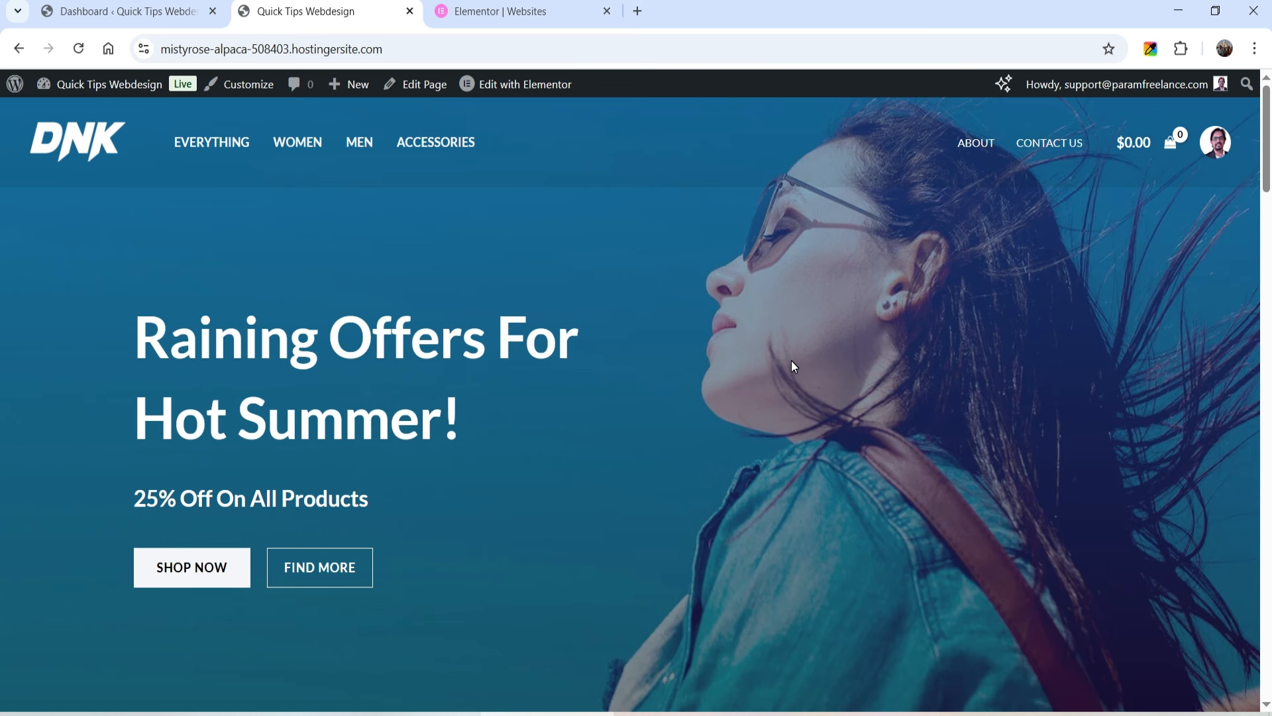
Search for "Send – Email Marketing & Newsletters" in the WordPress site's plugin installer.
left_click(89, 13)
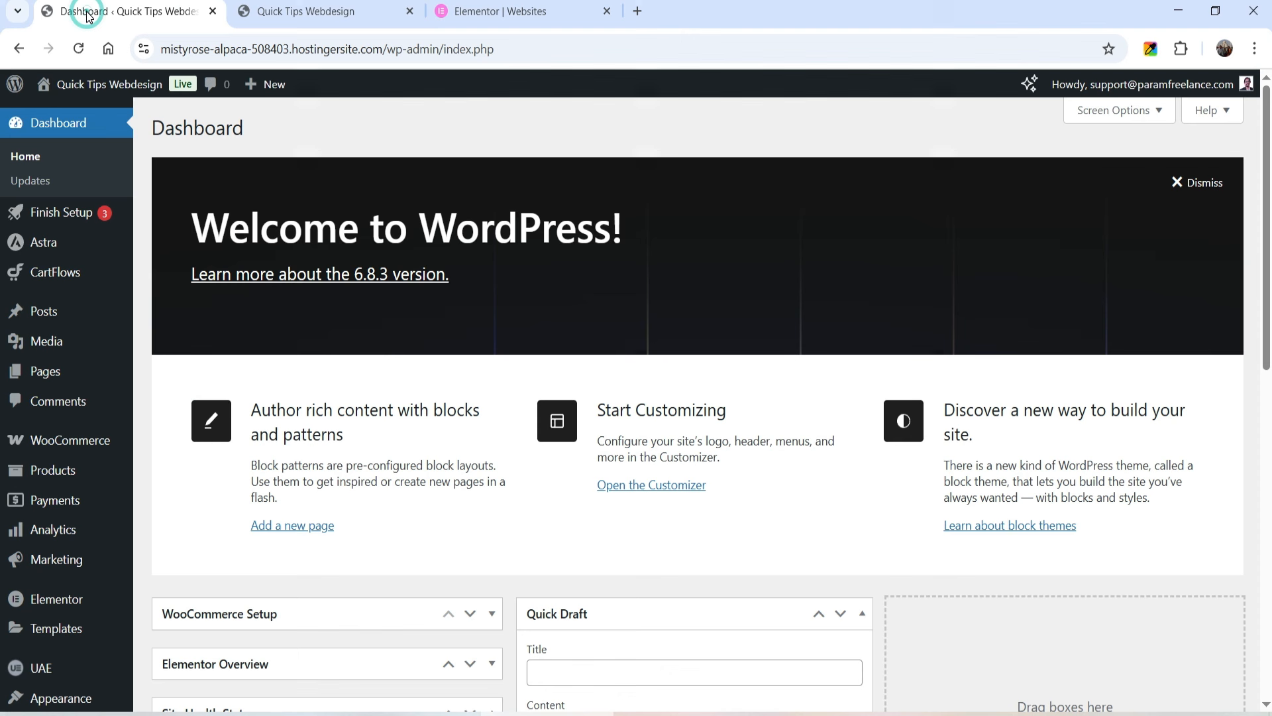
scroll(62, 464, "down", 3)
mouse_move(64, 568)
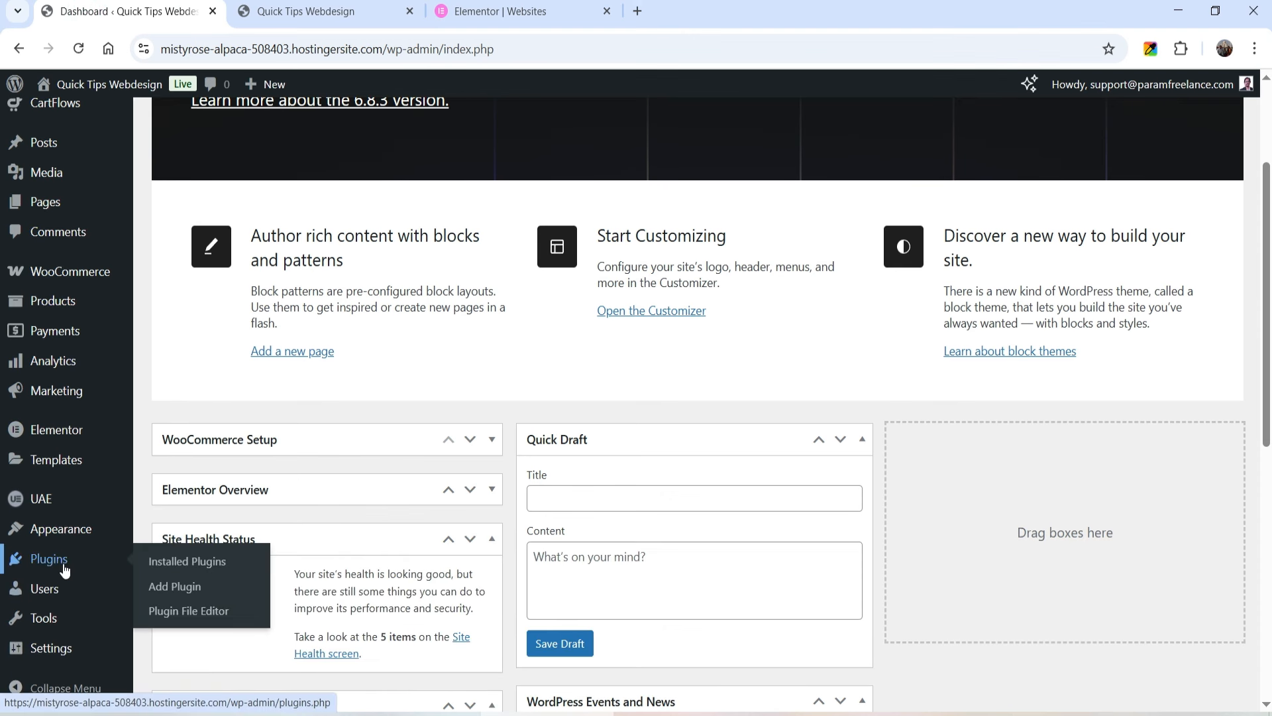
left_click(178, 586)
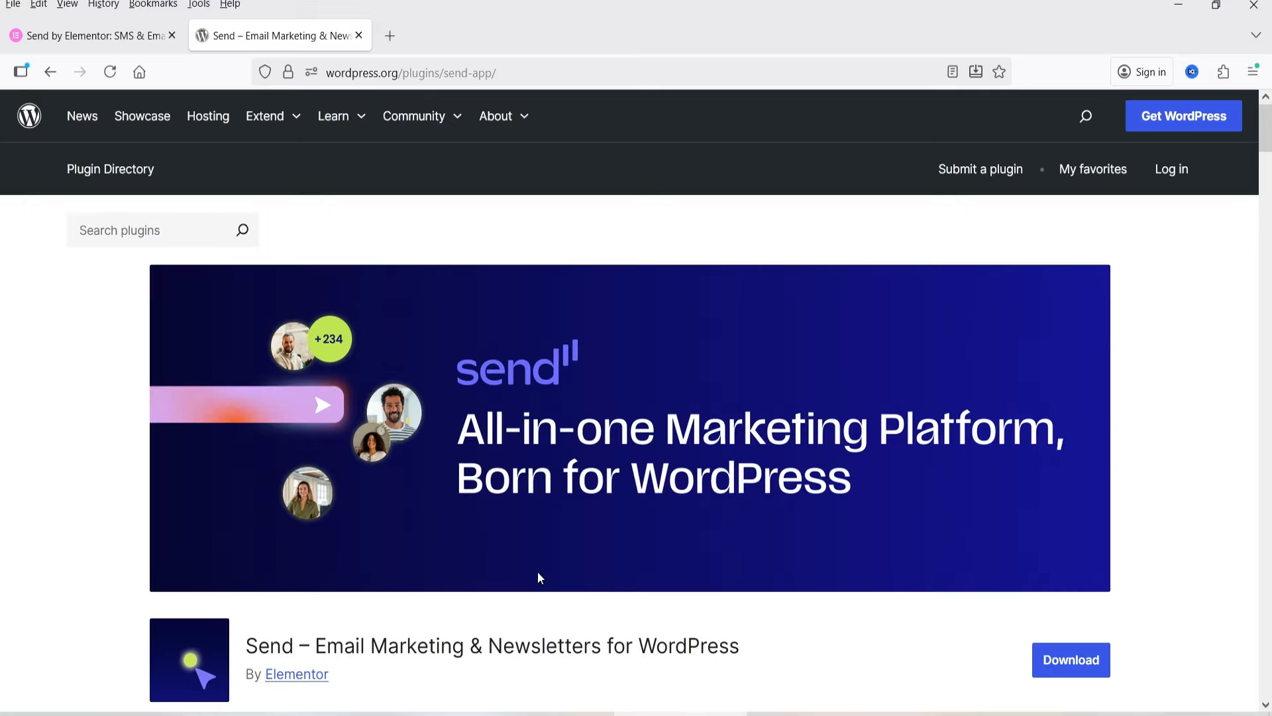
scroll(980, 504, "down", 4)
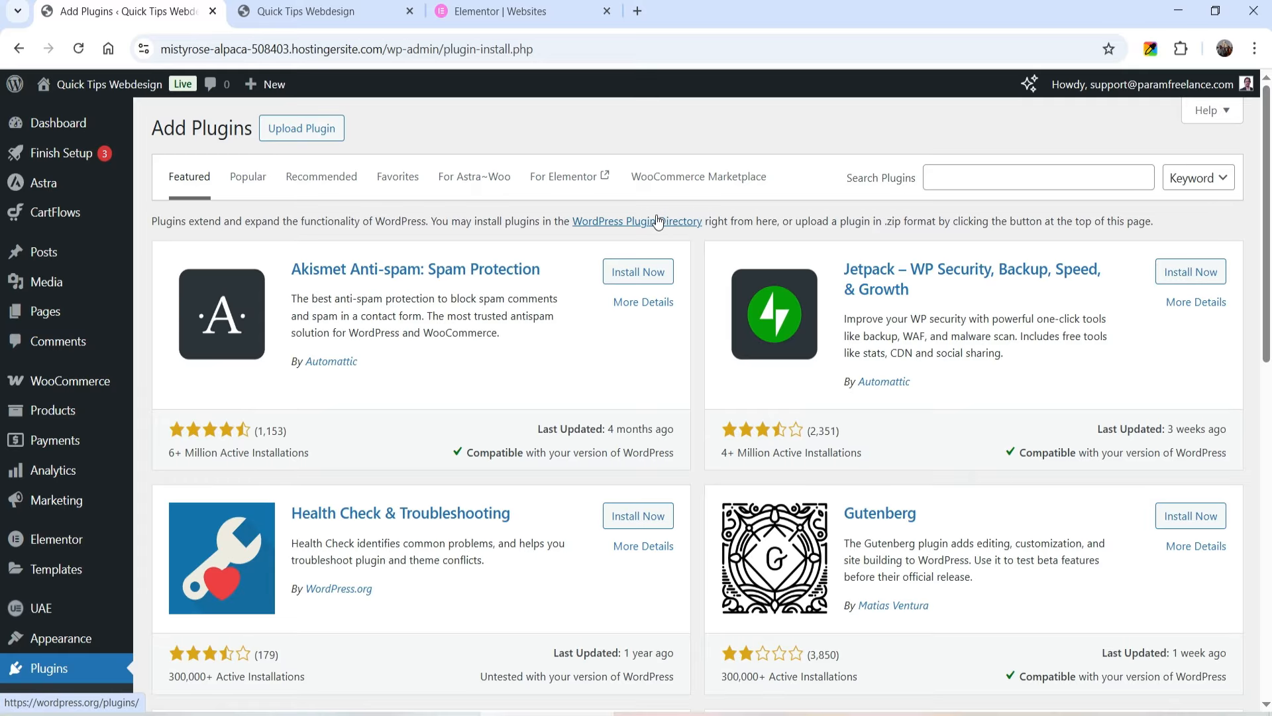
left_click(980, 174)
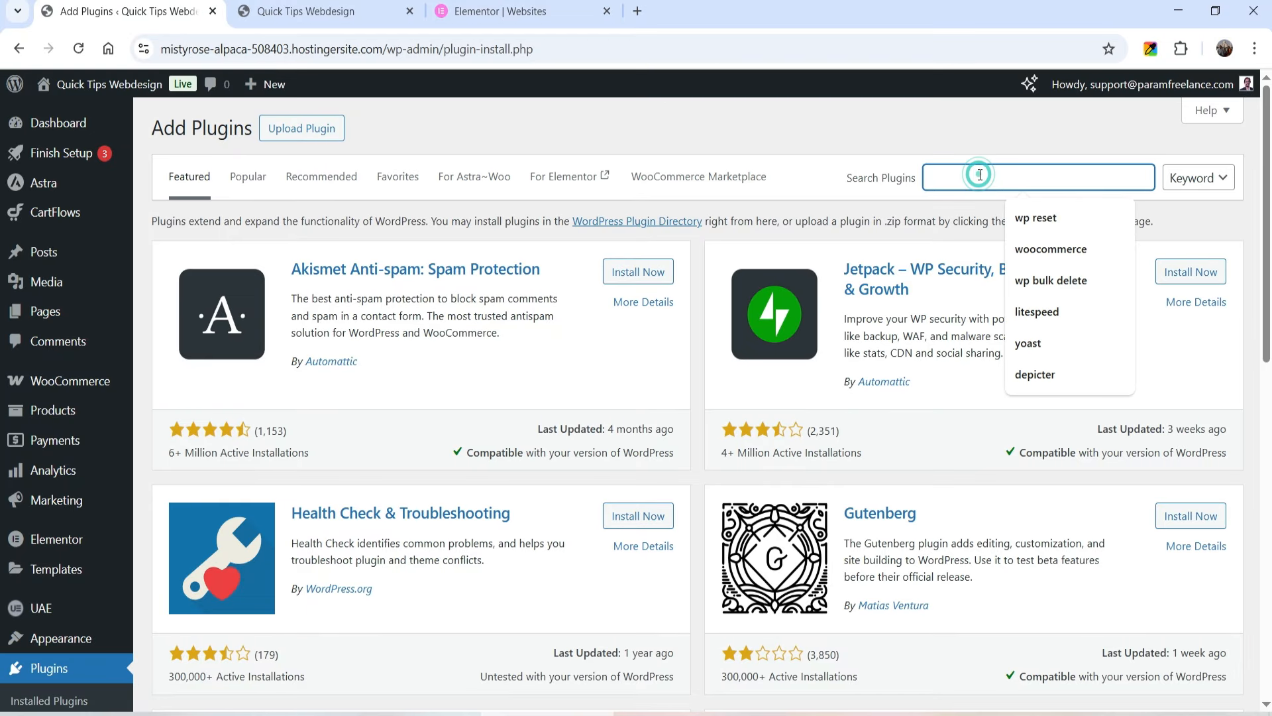
type("Send – Email Marketing & Newsletters")
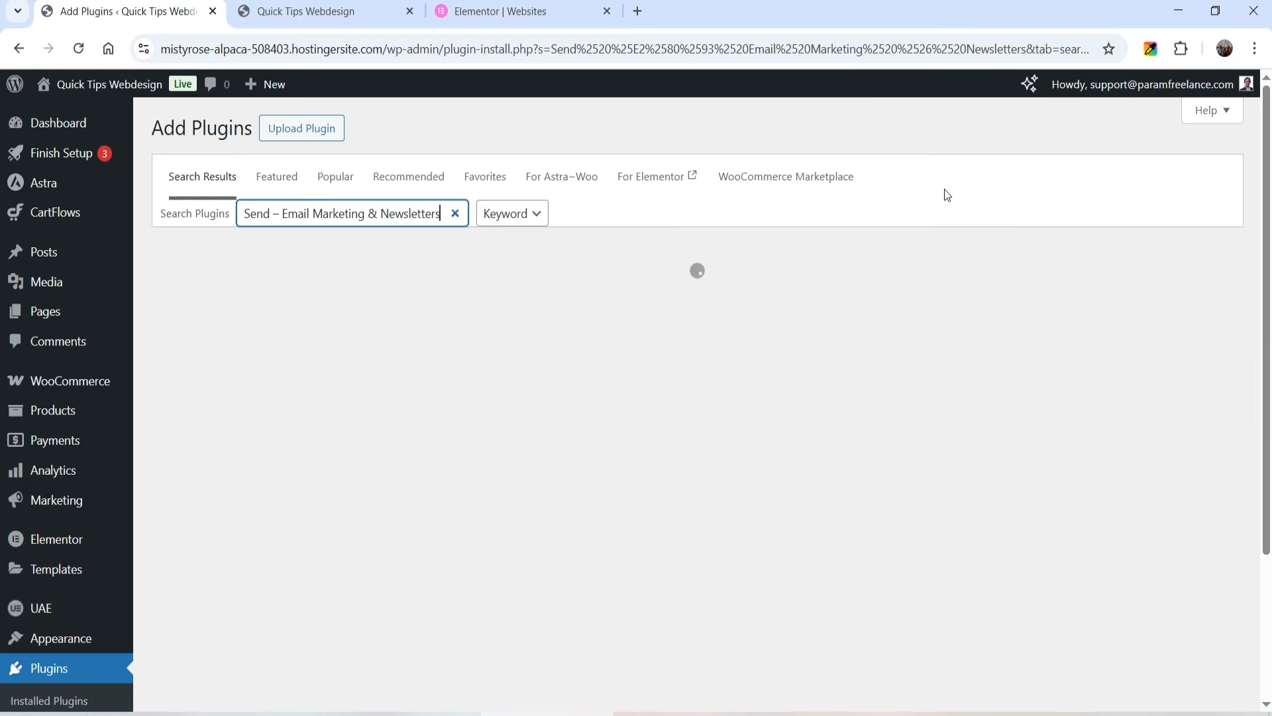
Install and activate Elementor's Send – Email Marketing & Newsletters for WordPress plugin and connect the site to Send.
scroll(329, 470, "down", 5)
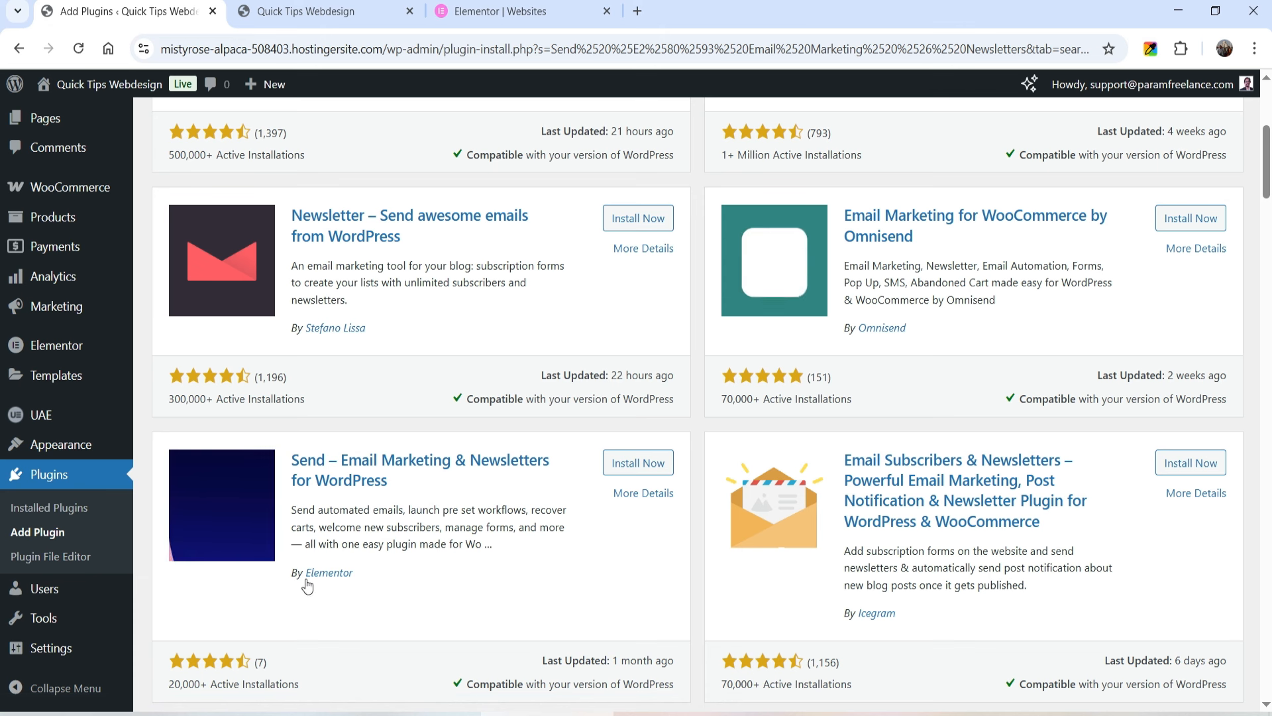
left_click(660, 463)
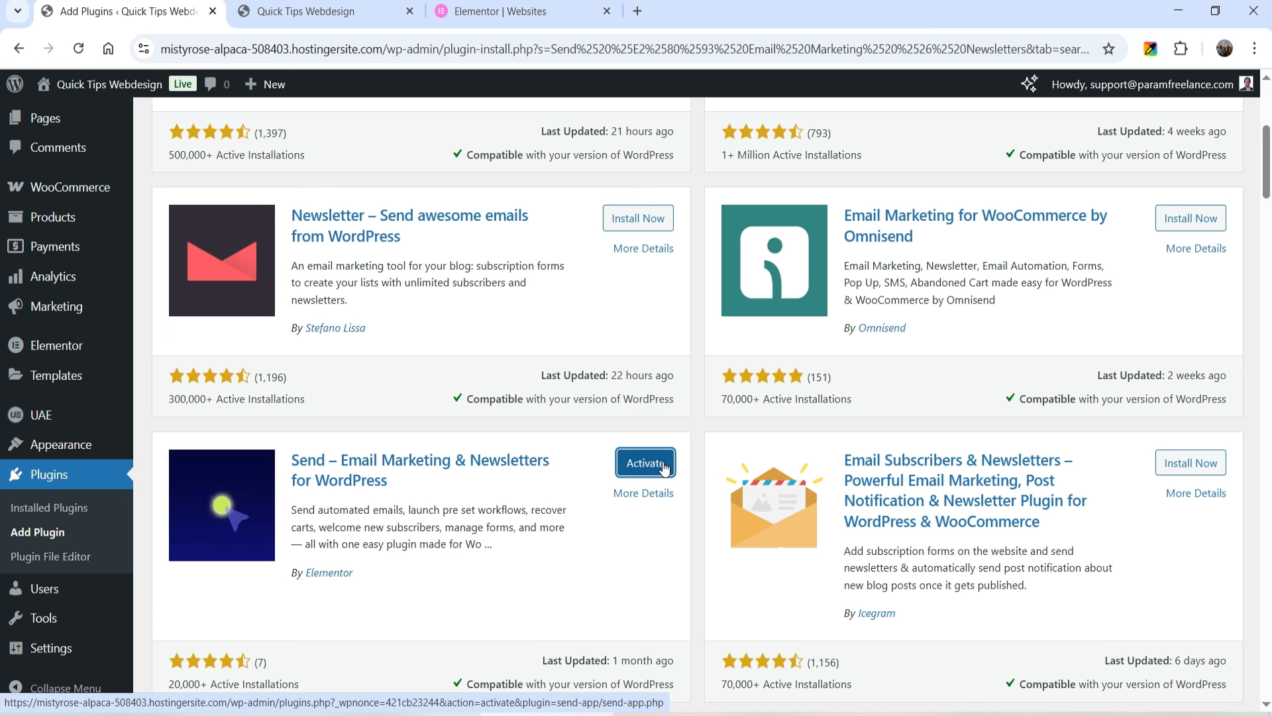
left_click(663, 464)
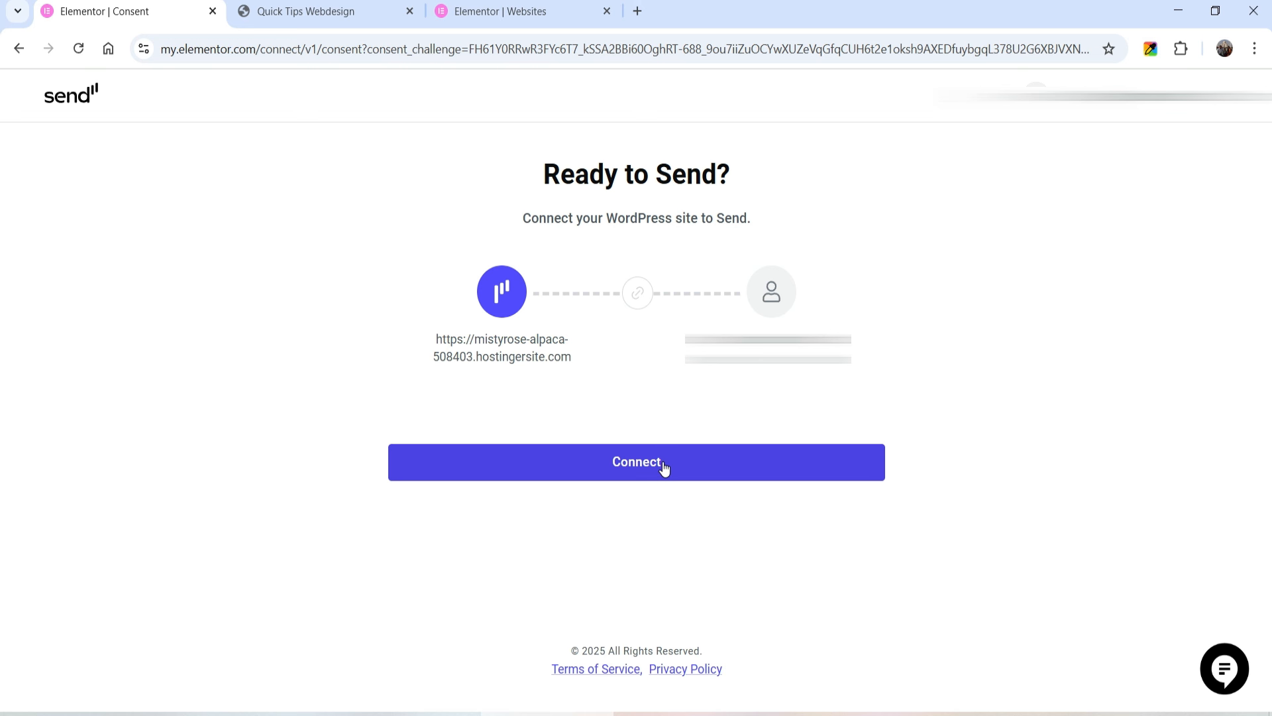
left_click(664, 467)
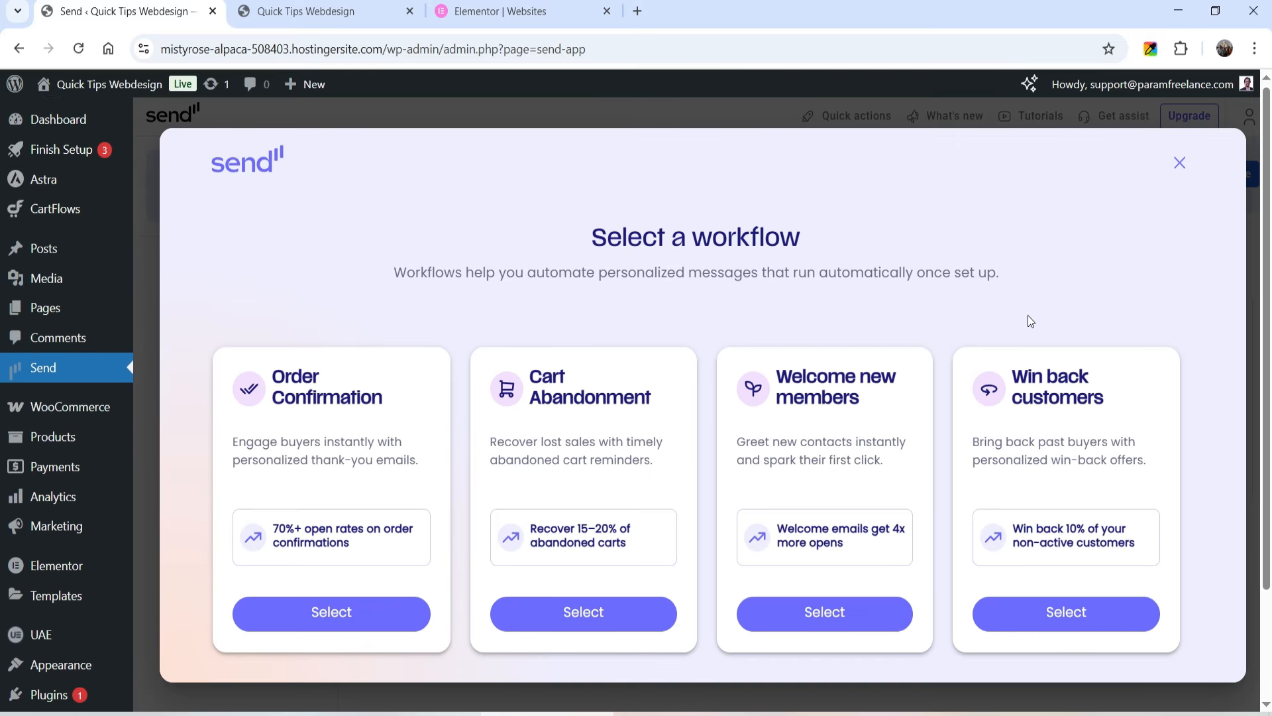
Dismiss the starter workflow selection and sync the WooCommerce store with Send, acknowledging the sync notice.
left_click(1180, 163)
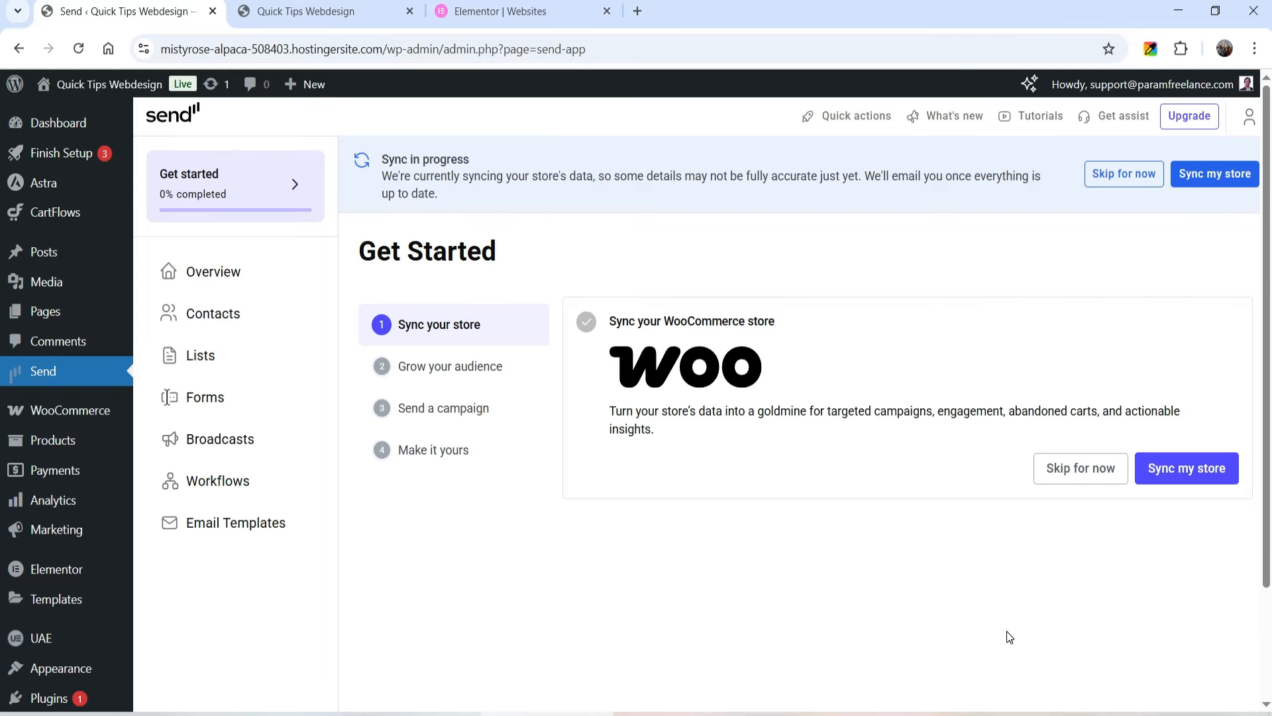
left_click(1189, 477)
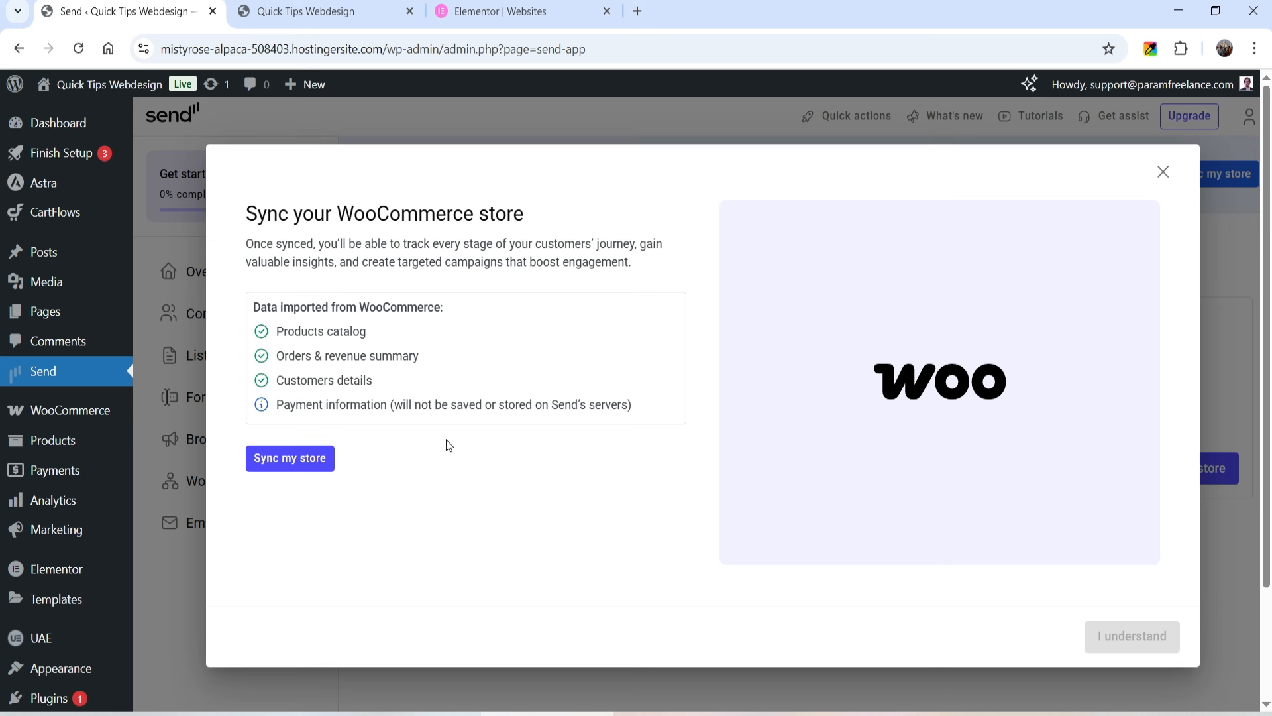
left_click(301, 462)
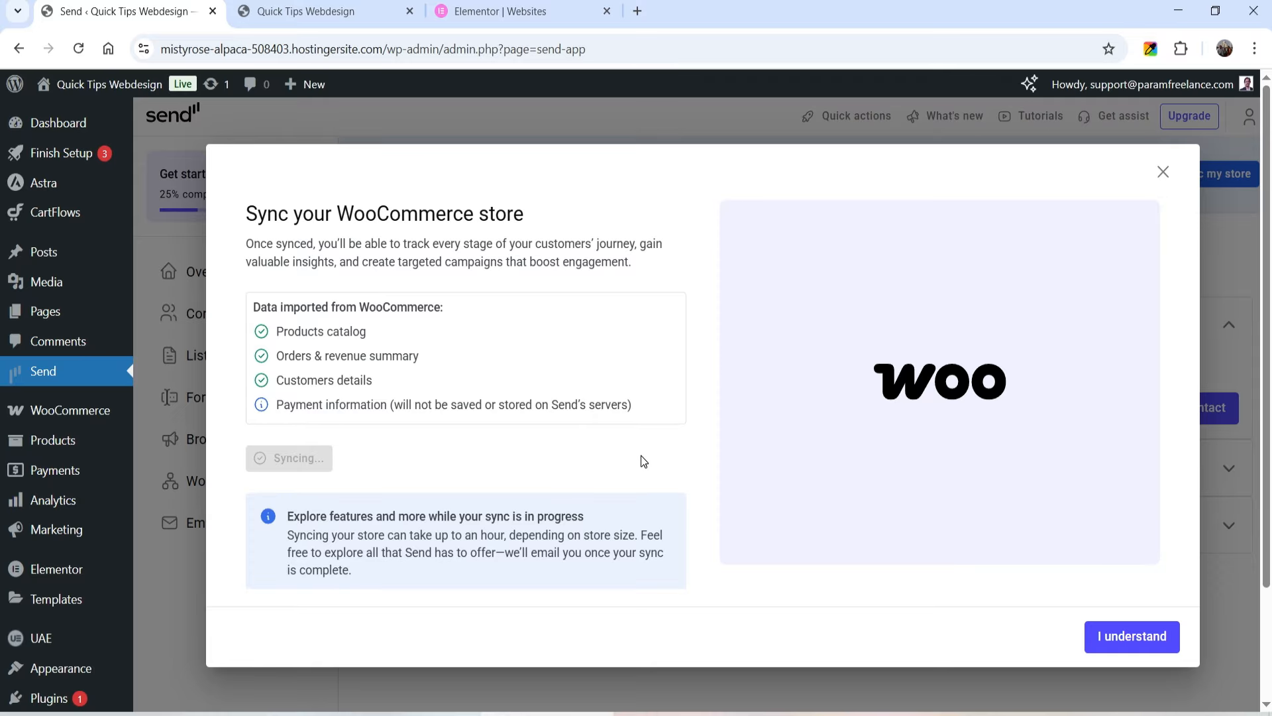
left_click(1122, 640)
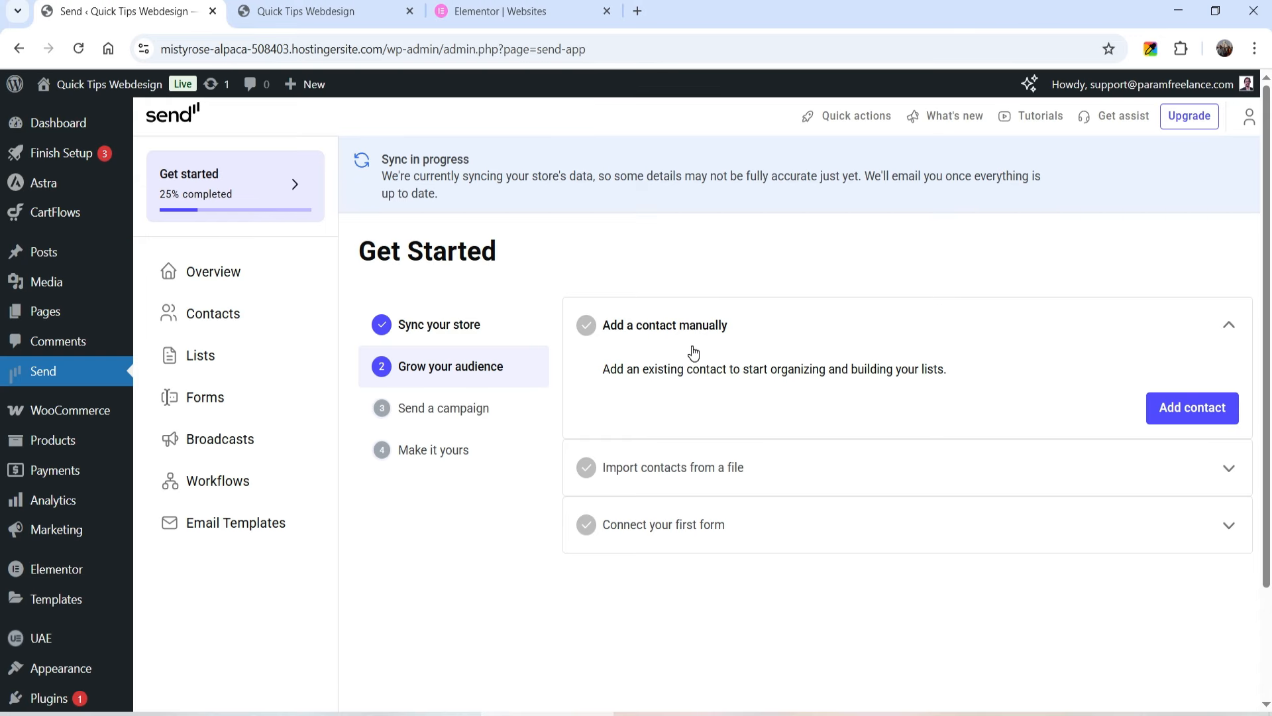
Examine the Grow your audience options for importing contacts from a file, connecting a form and adding a contact manually.
left_click(805, 467)
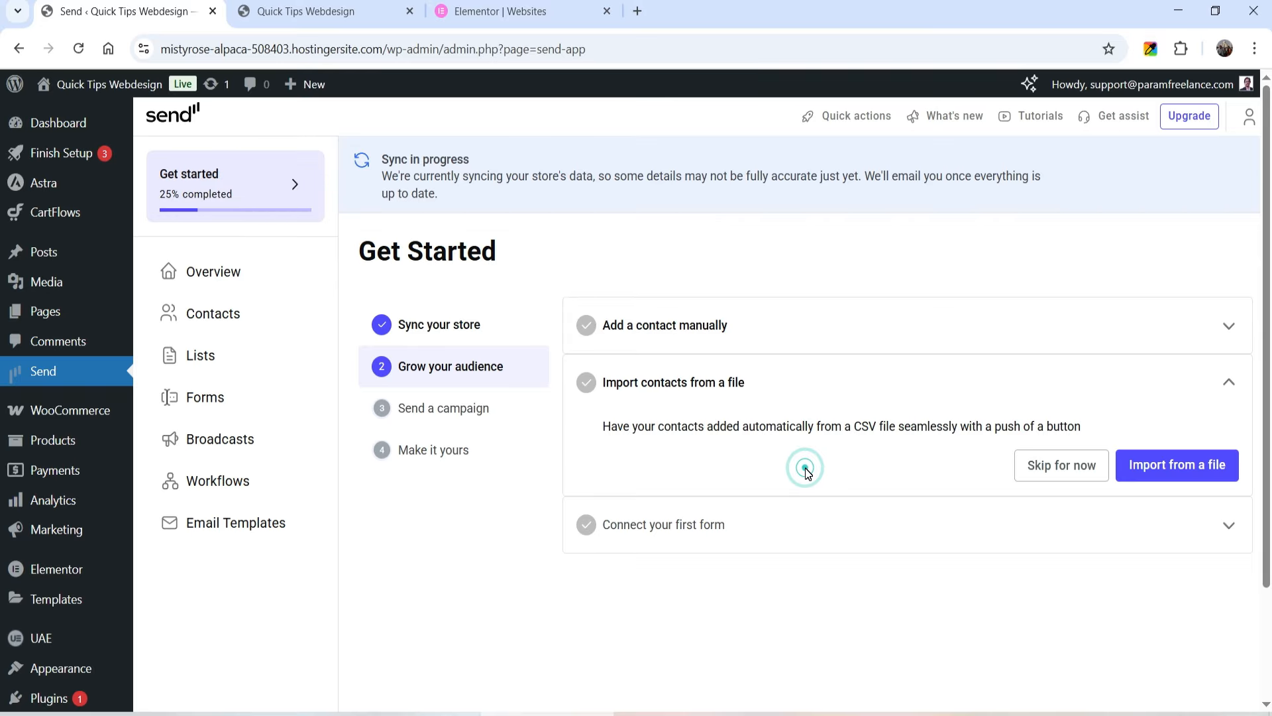
left_click(742, 533)
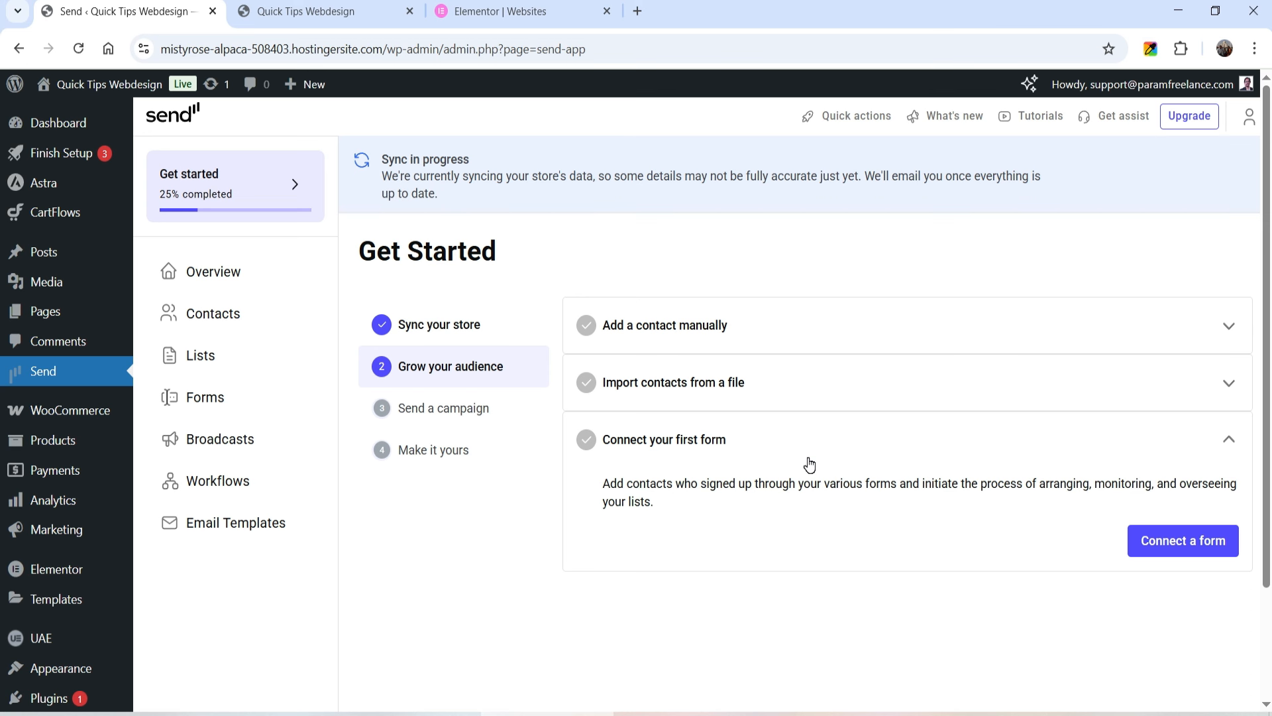
left_click(737, 323)
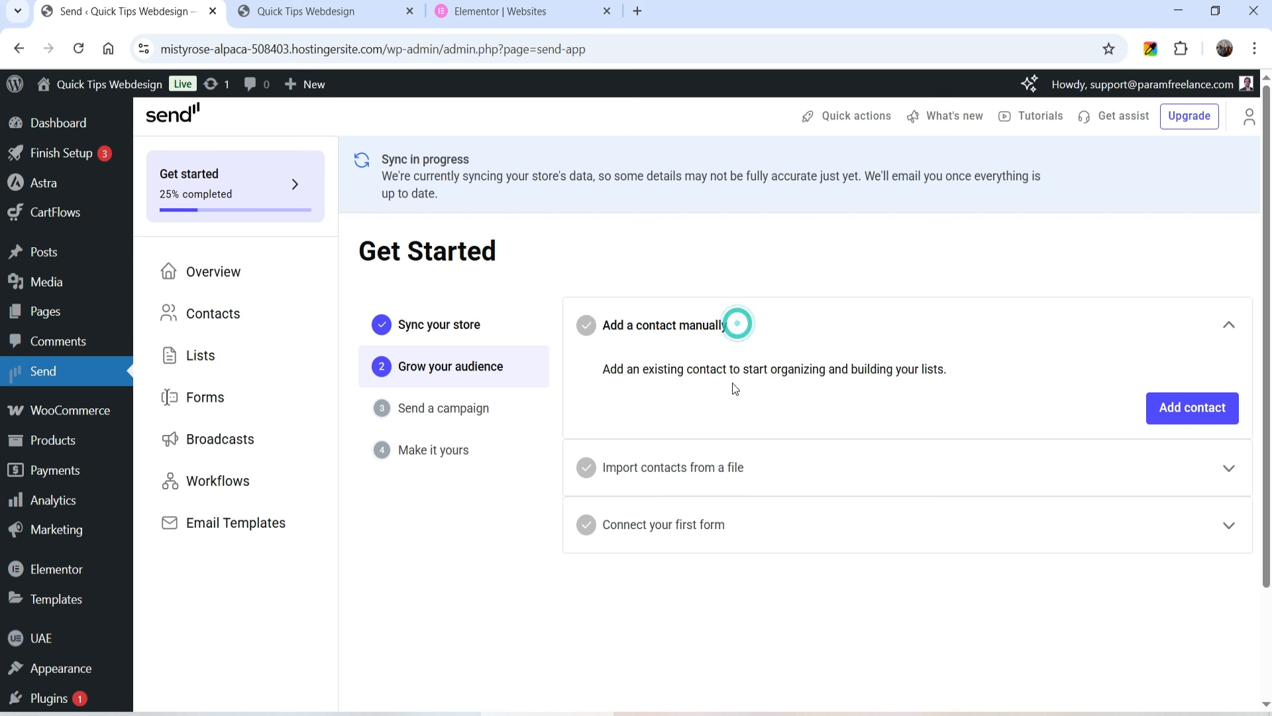
Start a new manual contact and fill in the contact's first name, last name and email address.
left_click(1192, 406)
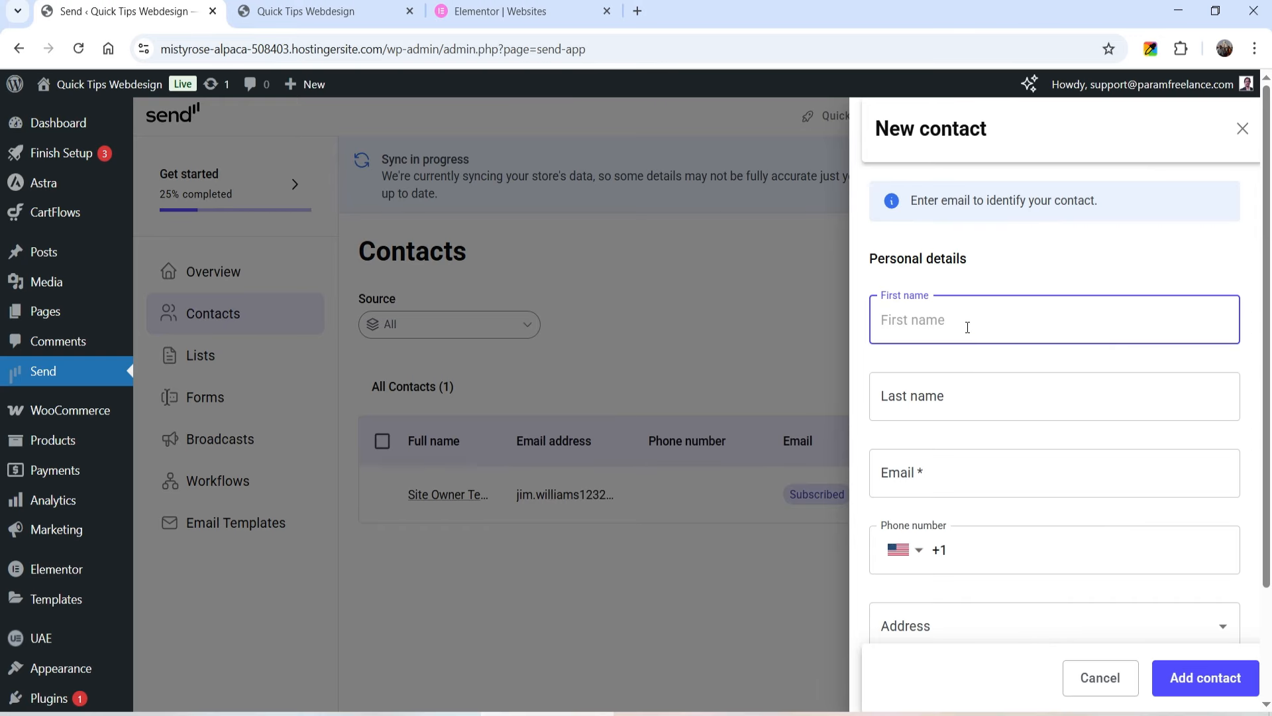
type("John")
key("Tab")
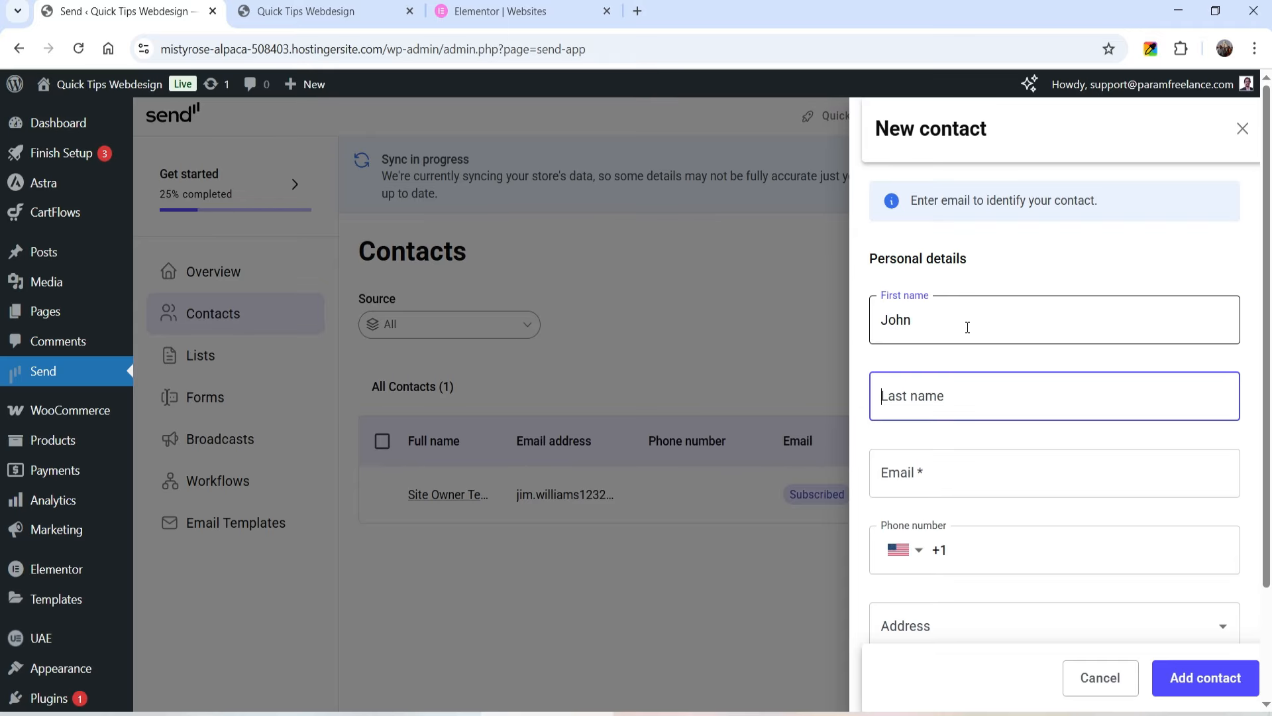
type("Doe")
key("Tab")
type("john@")
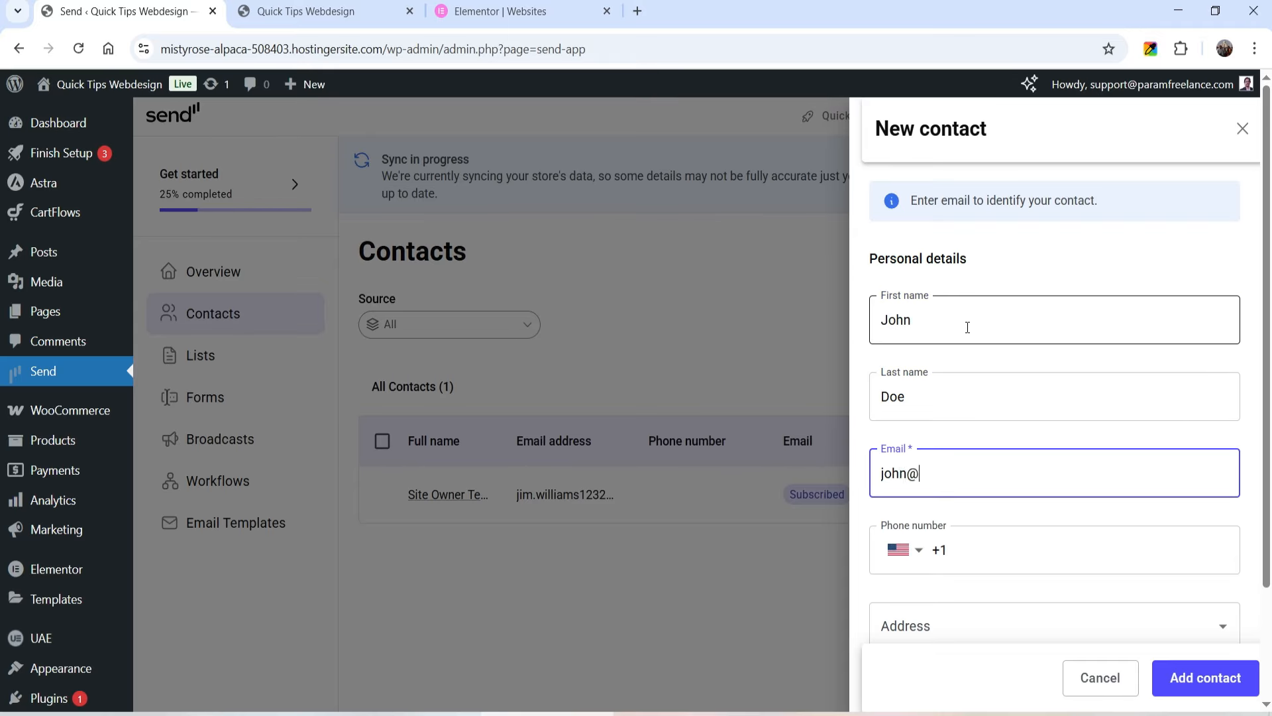
type("example.com")
Mark the new contact as having agreed to marketing materials by Email and add the contact.
scroll(964, 371, "down", 3)
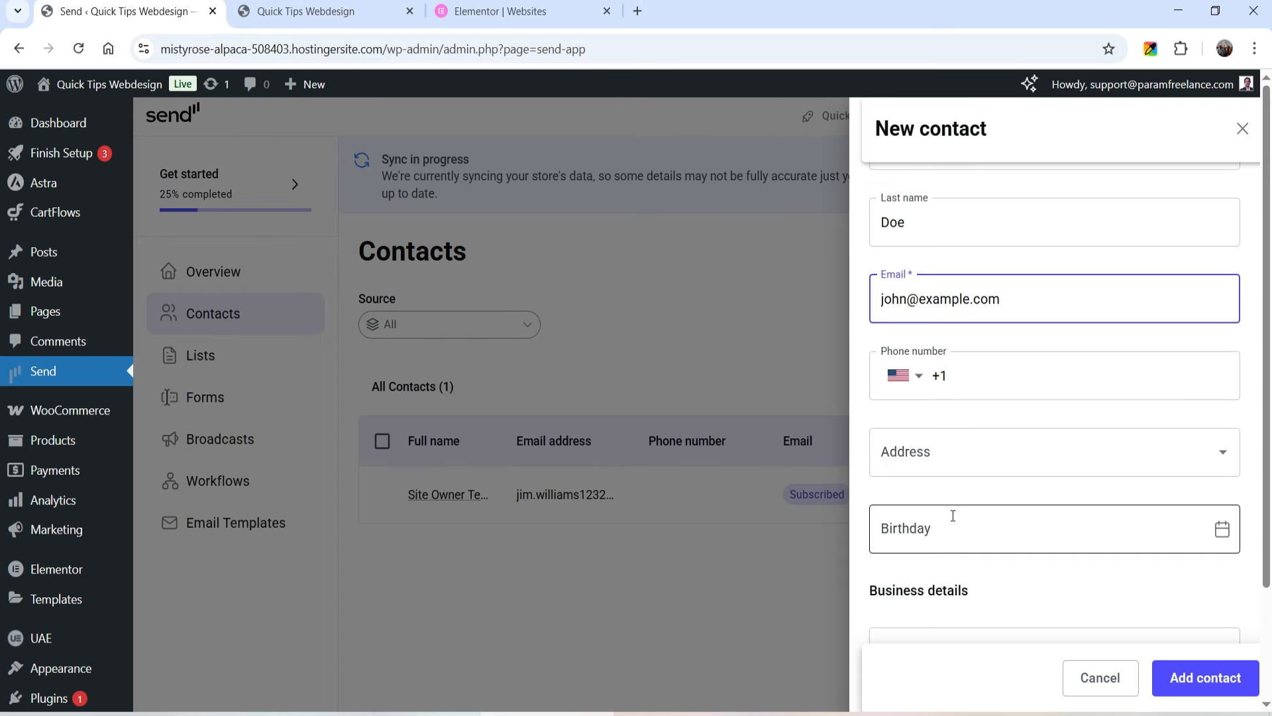
scroll(976, 446, "down", 1)
scroll(965, 445, "down", 4)
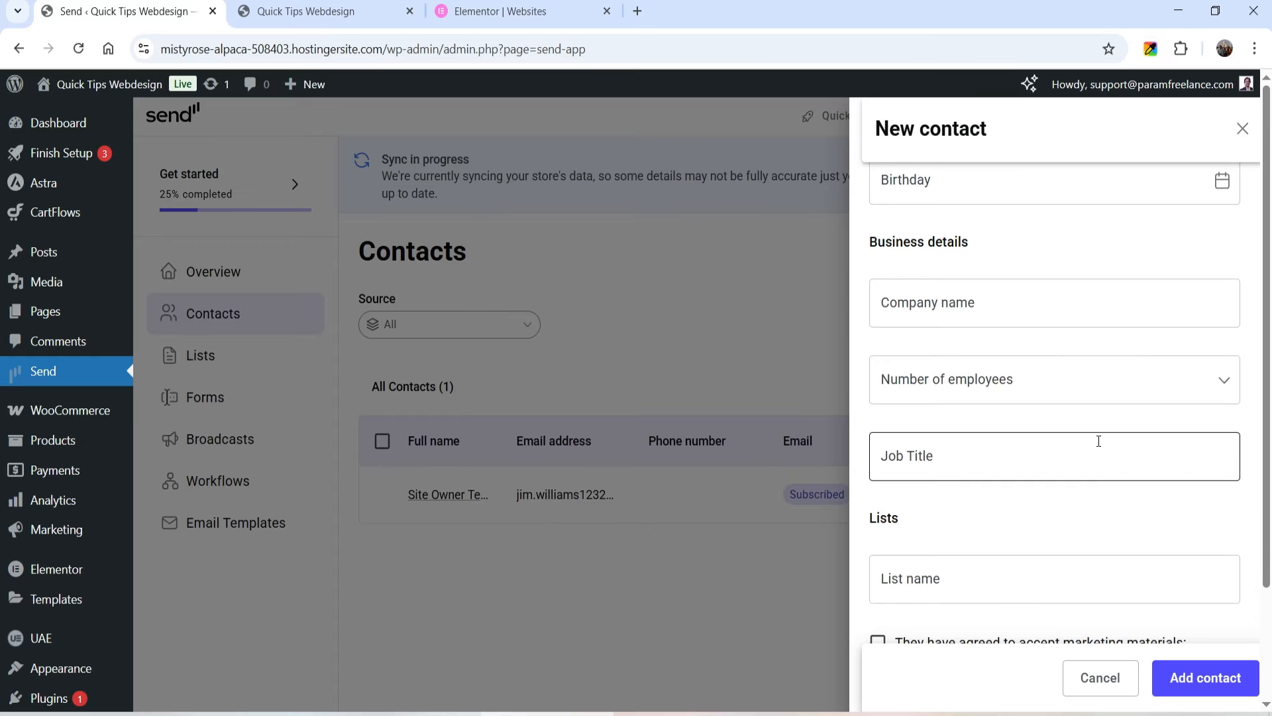
scroll(960, 389, "down", 2)
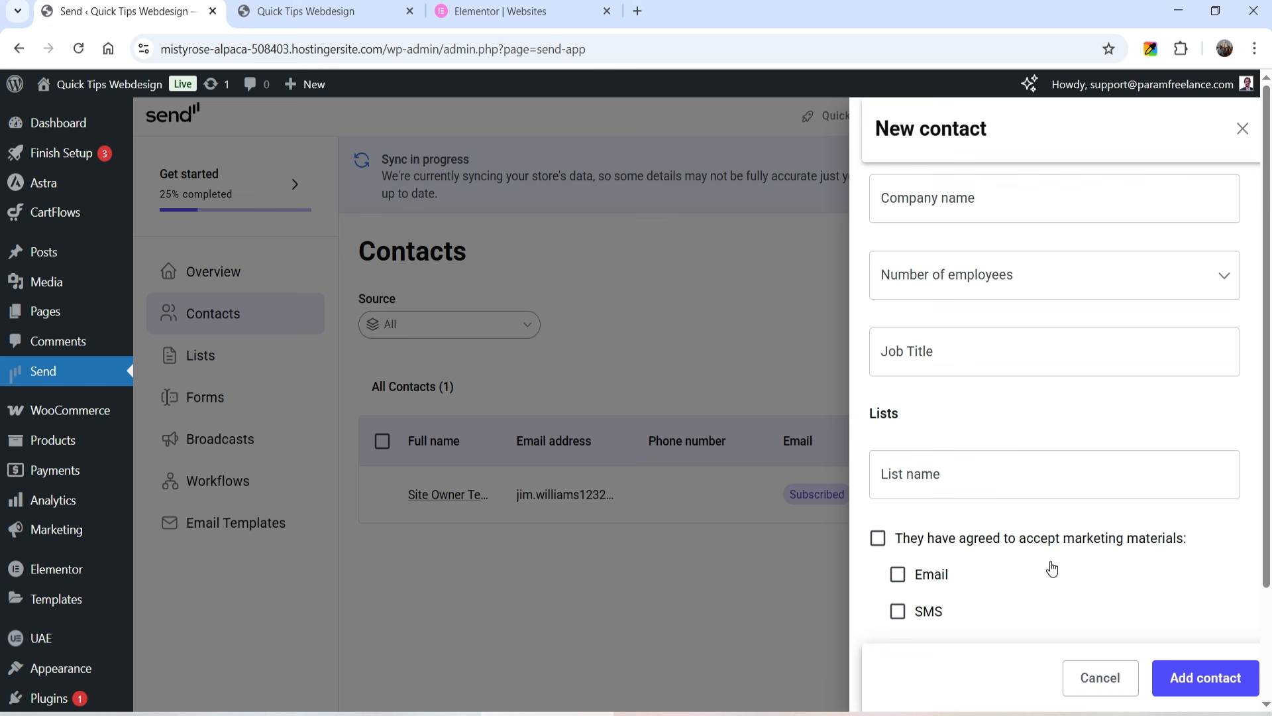
left_click(897, 574)
scroll(1011, 495, "down", 2)
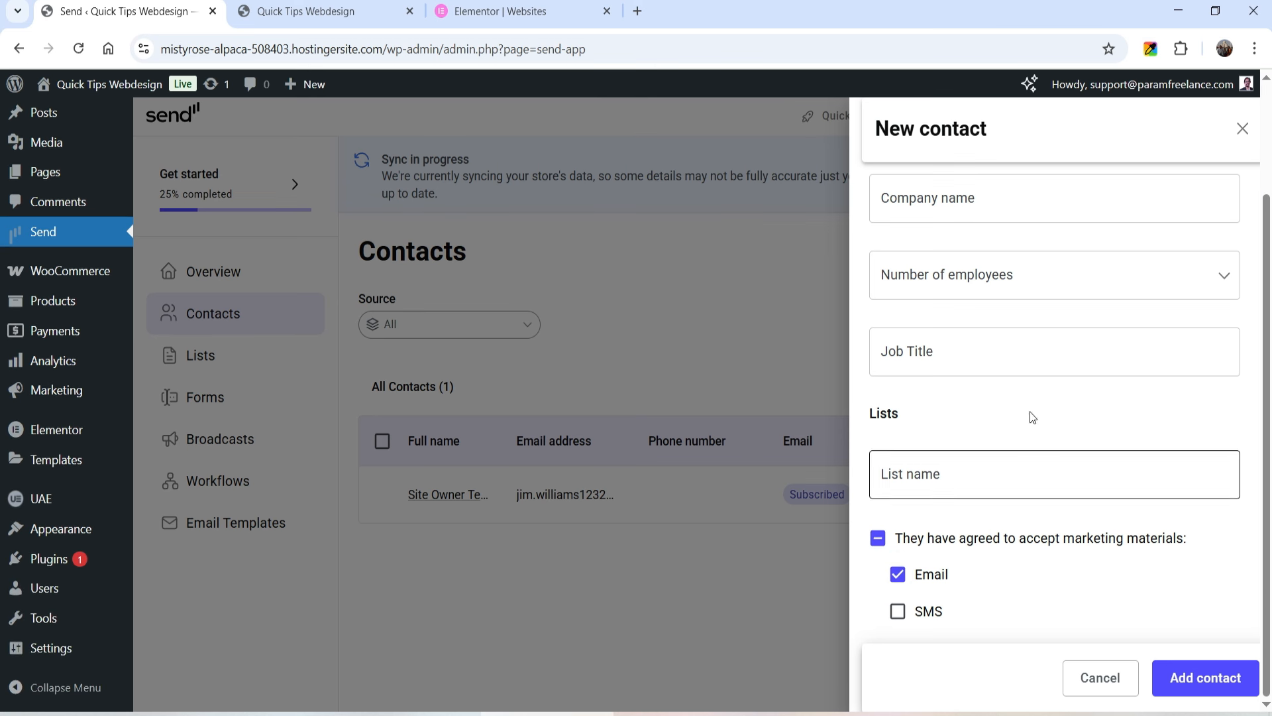
left_click(1229, 694)
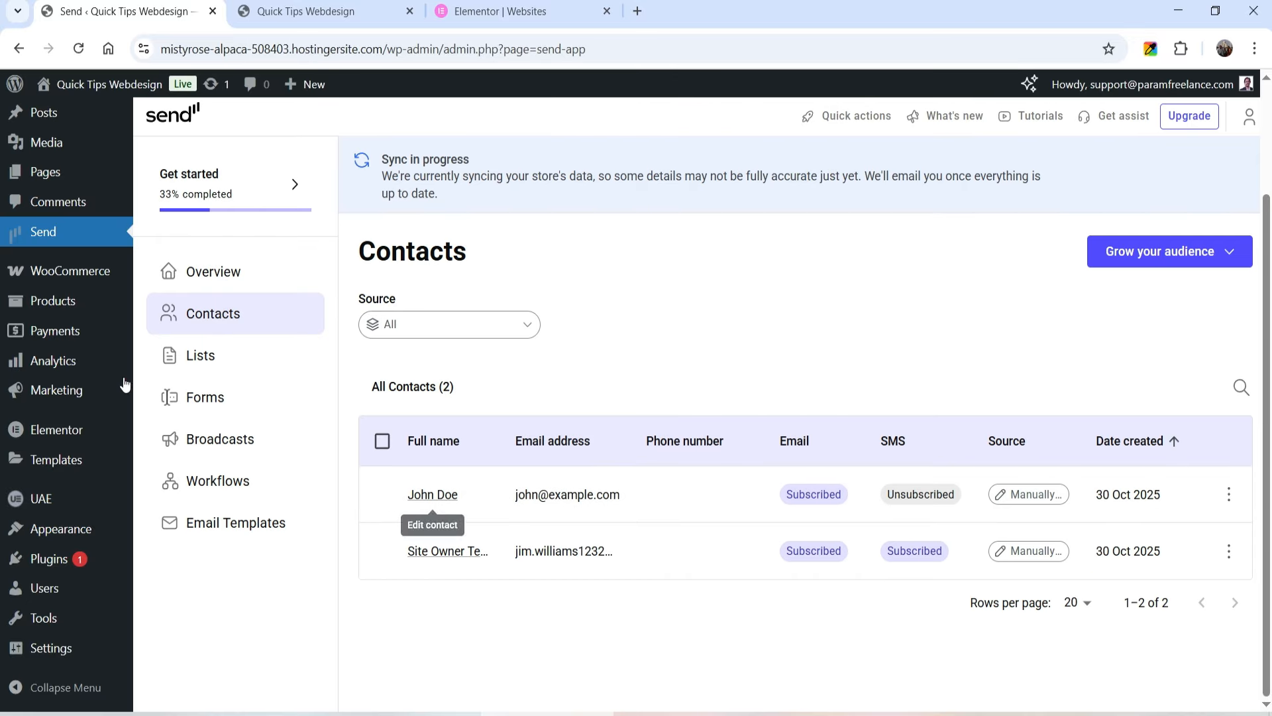
Start connecting the first form from the Get started checklist to open the list of supported form plugins.
scroll(749, 634, "up", 2)
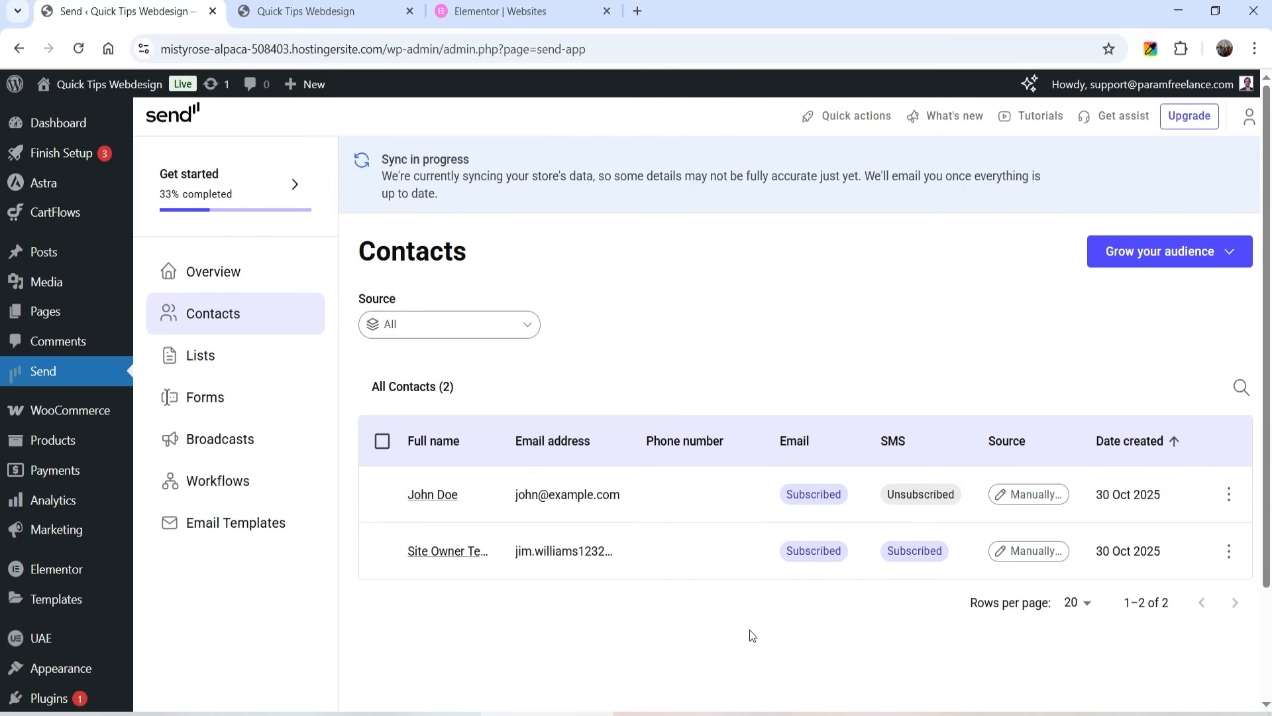
left_click(191, 189)
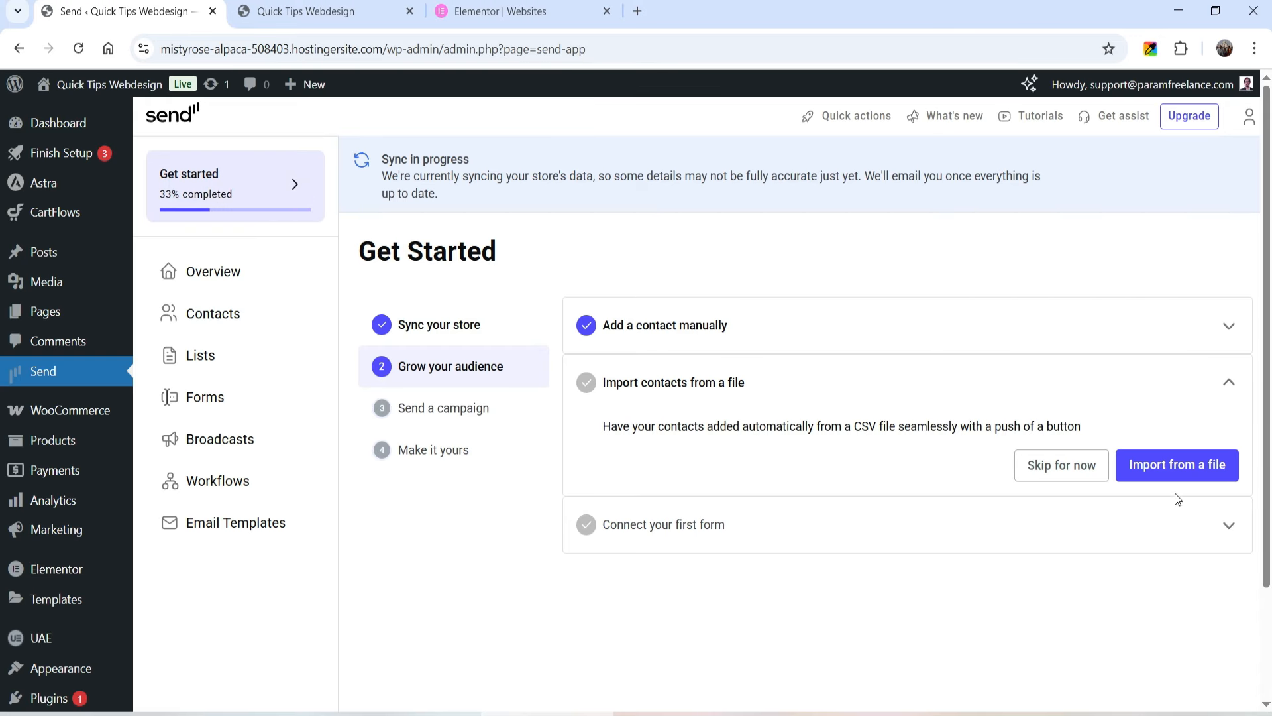
left_click(693, 528)
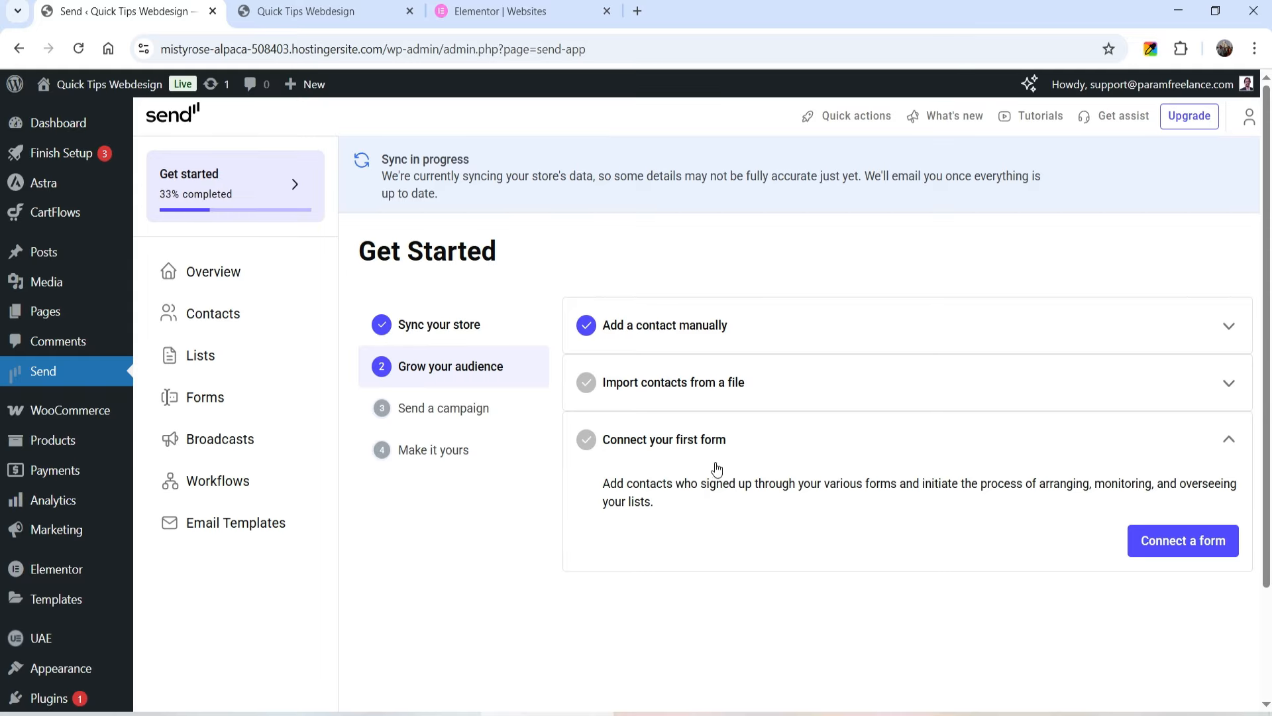
left_click(1179, 555)
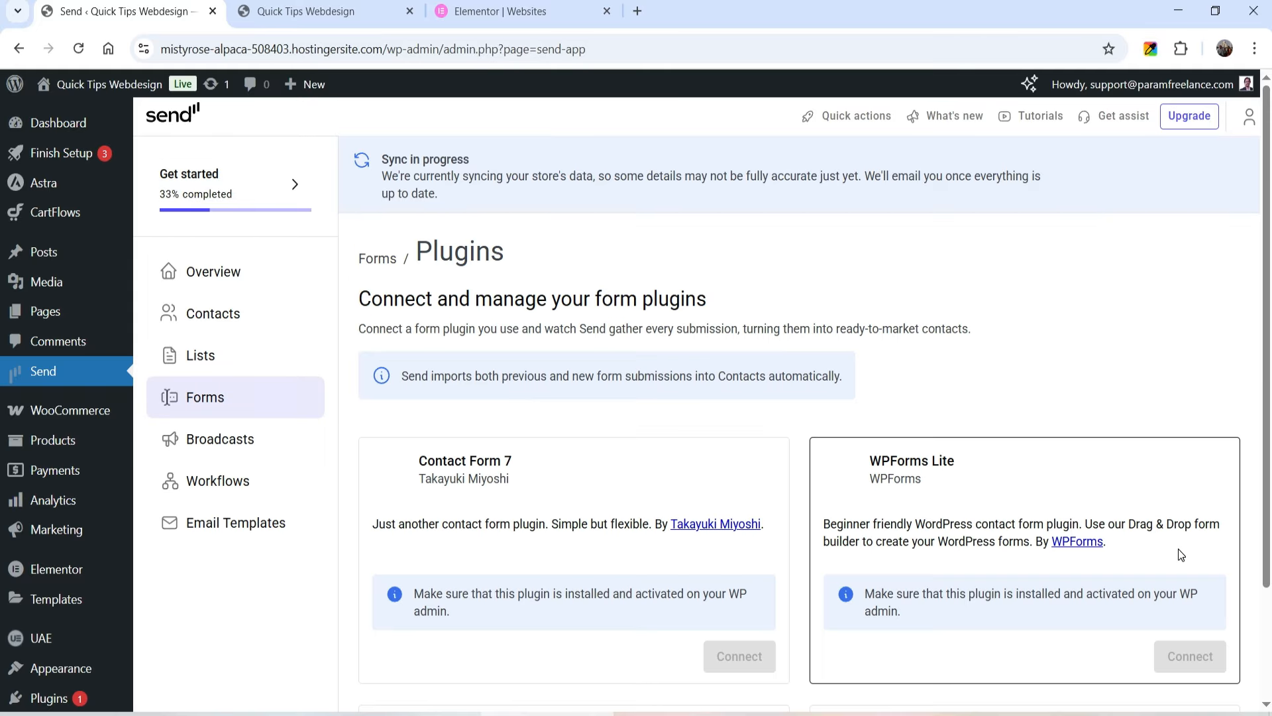
Review the supported form plugins and connect Elementor Pro to Send.
scroll(826, 335, "down", 3)
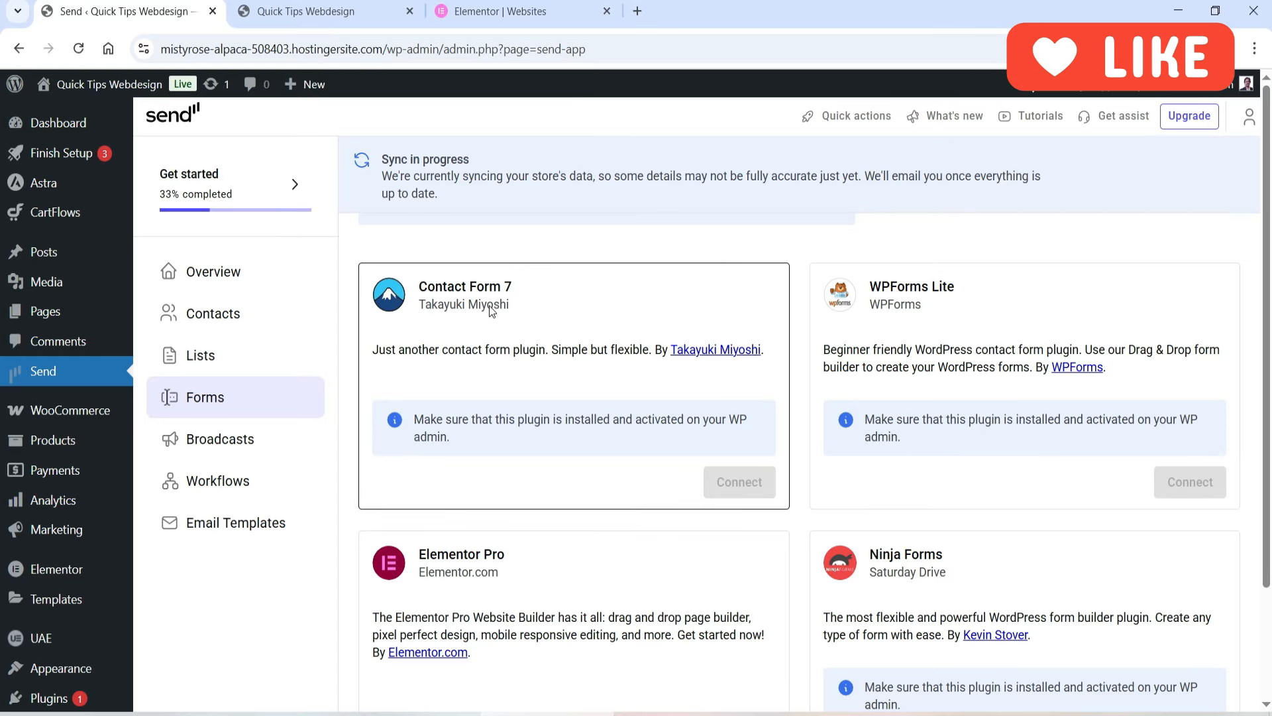
scroll(457, 306, "down", 4)
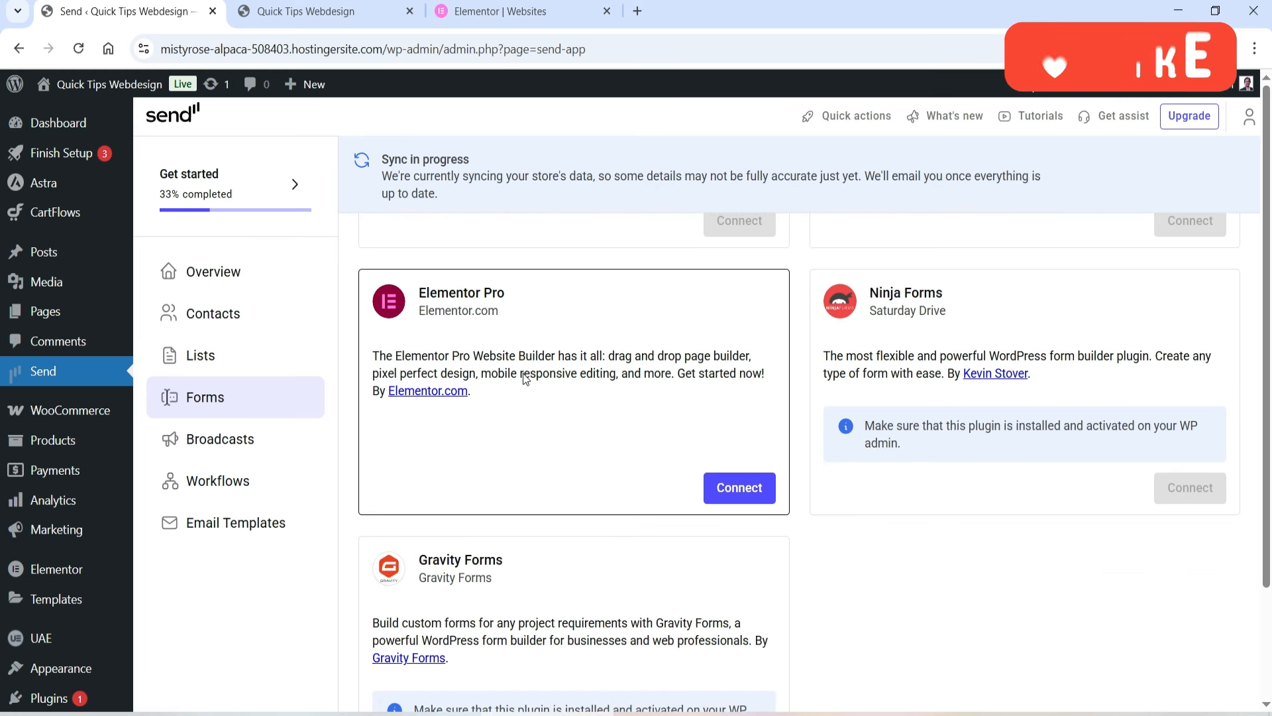
scroll(868, 334, "down", 2)
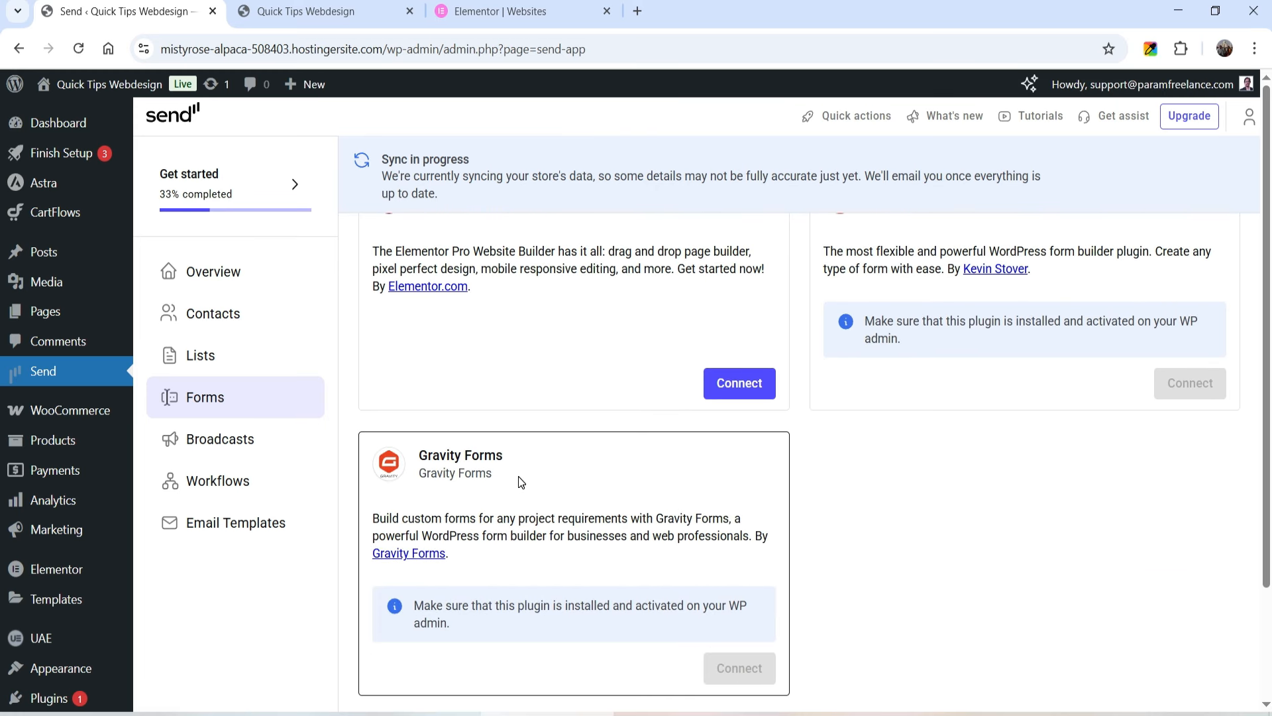
scroll(521, 481, "up", 1)
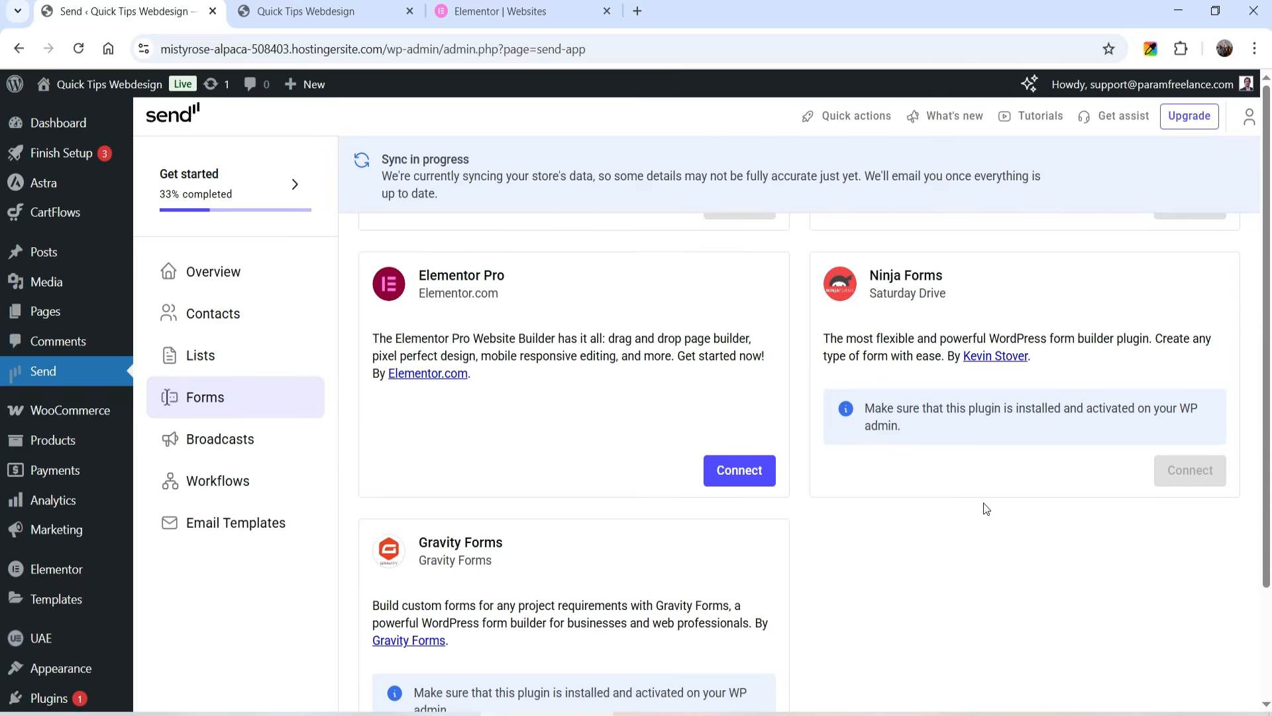
scroll(967, 477, "up", 2)
scroll(1034, 457, "down", 3)
scroll(1013, 507, "up", 2)
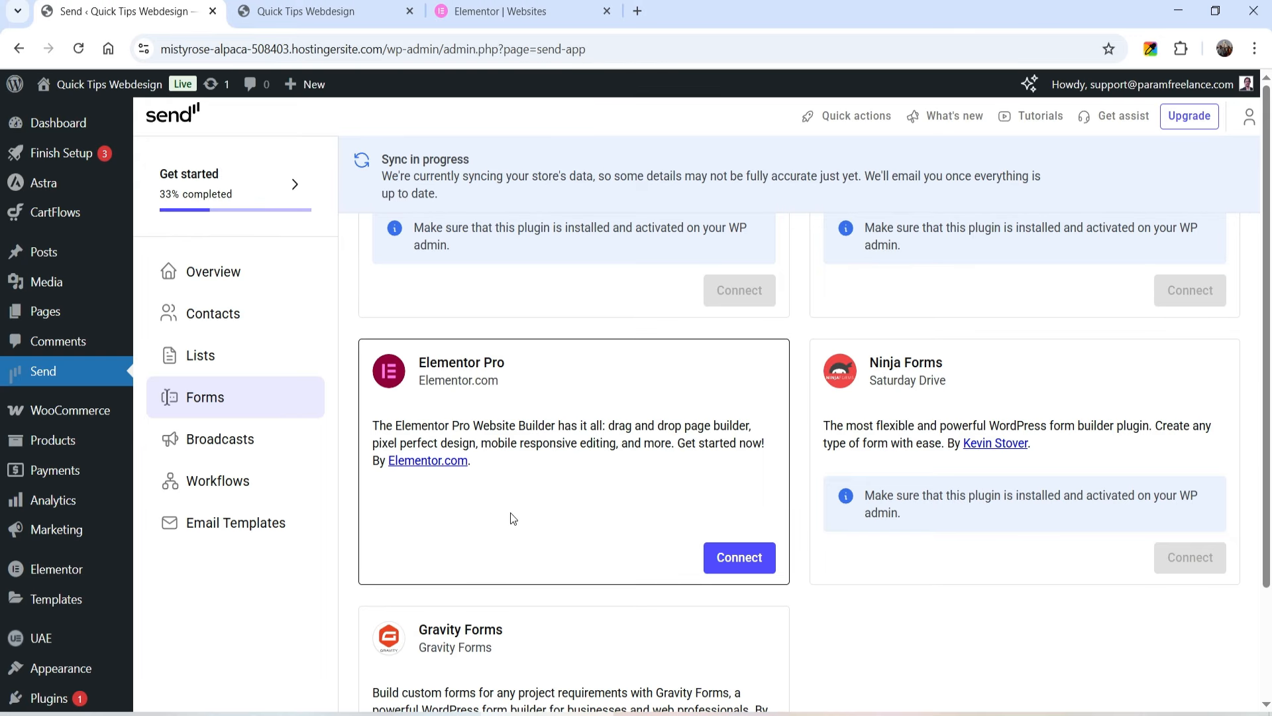
left_click(761, 564)
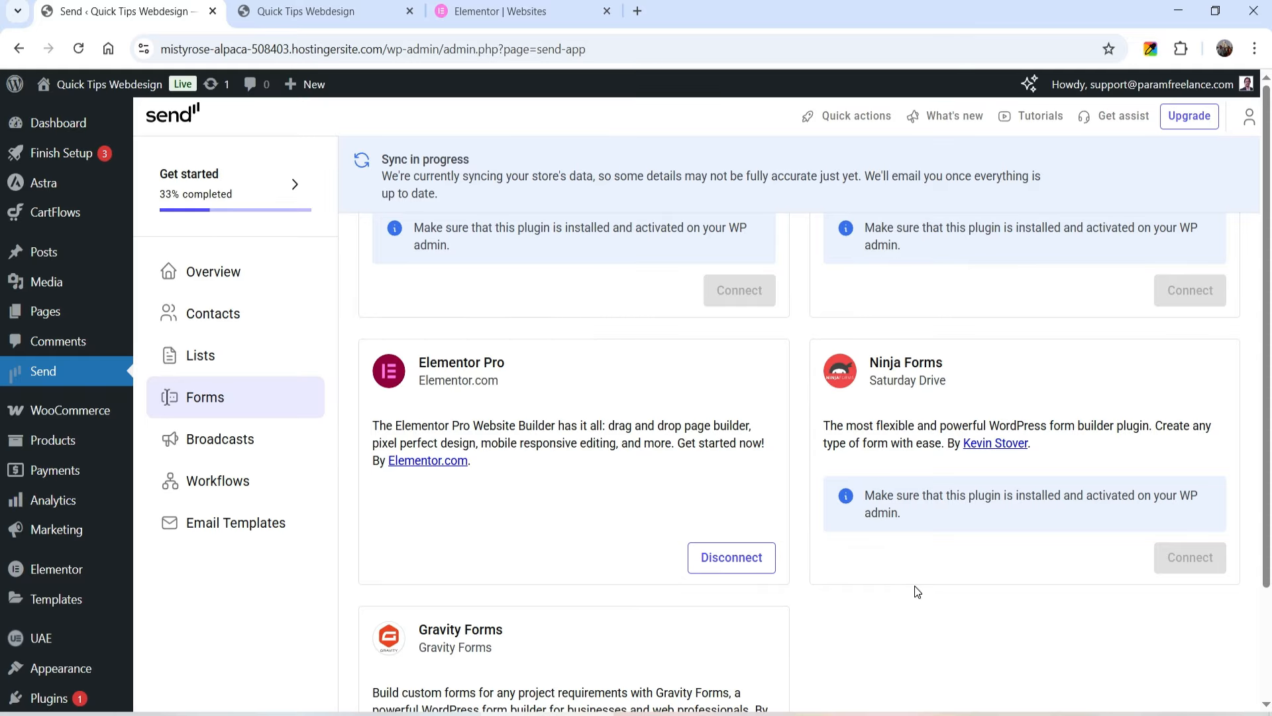
Check the Contact Form entry in Send's Forms list against the form on the site's Contact Us page.
scroll(759, 451, "up", 4)
left_click(240, 400)
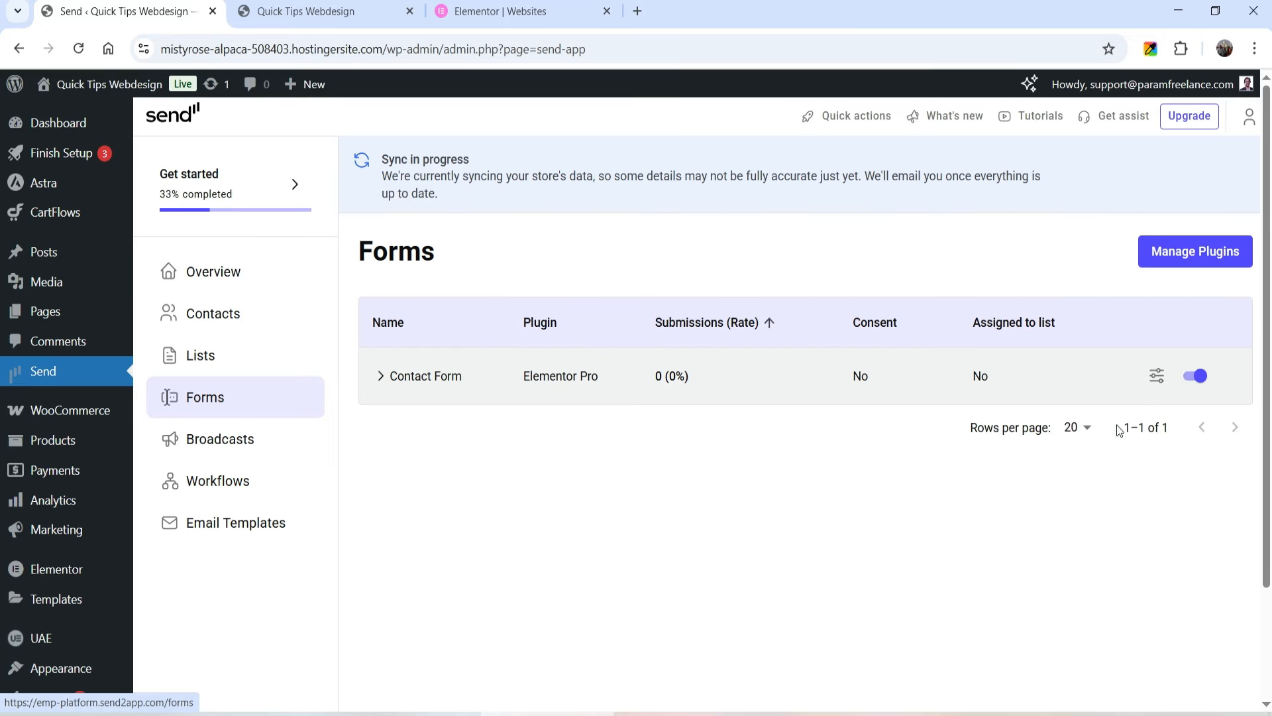
left_click(338, 18)
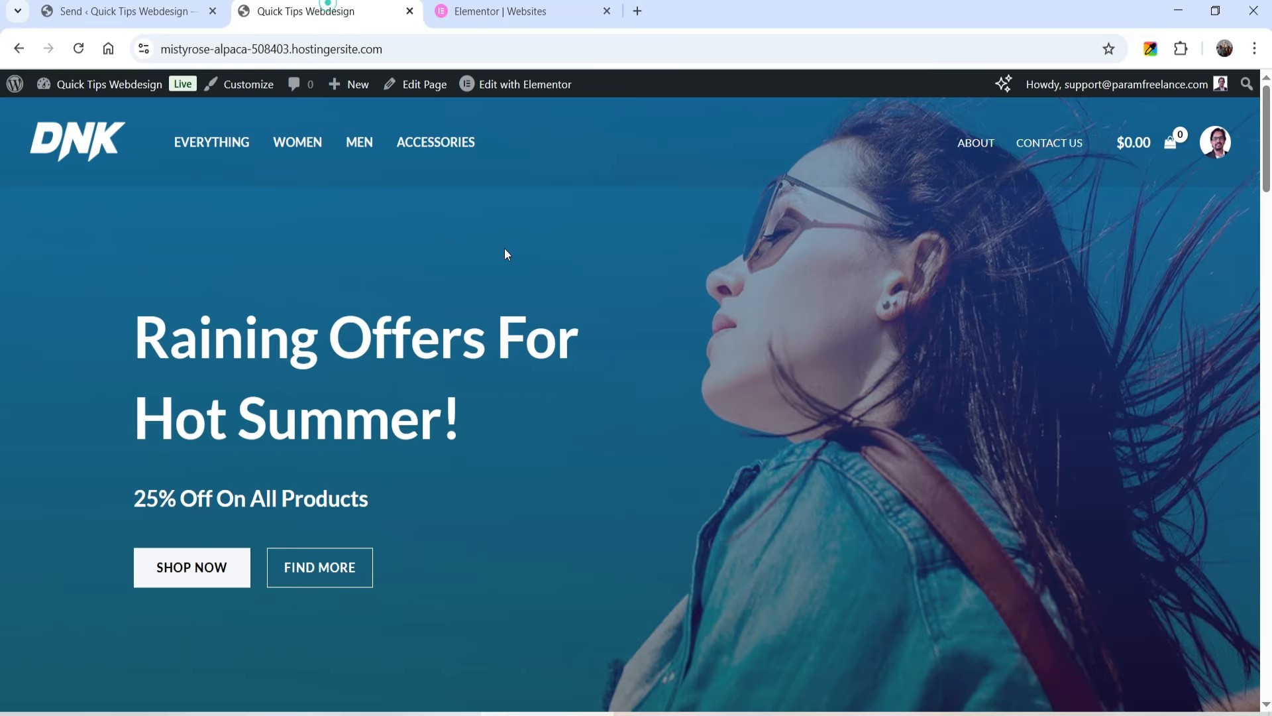
left_click(1064, 151)
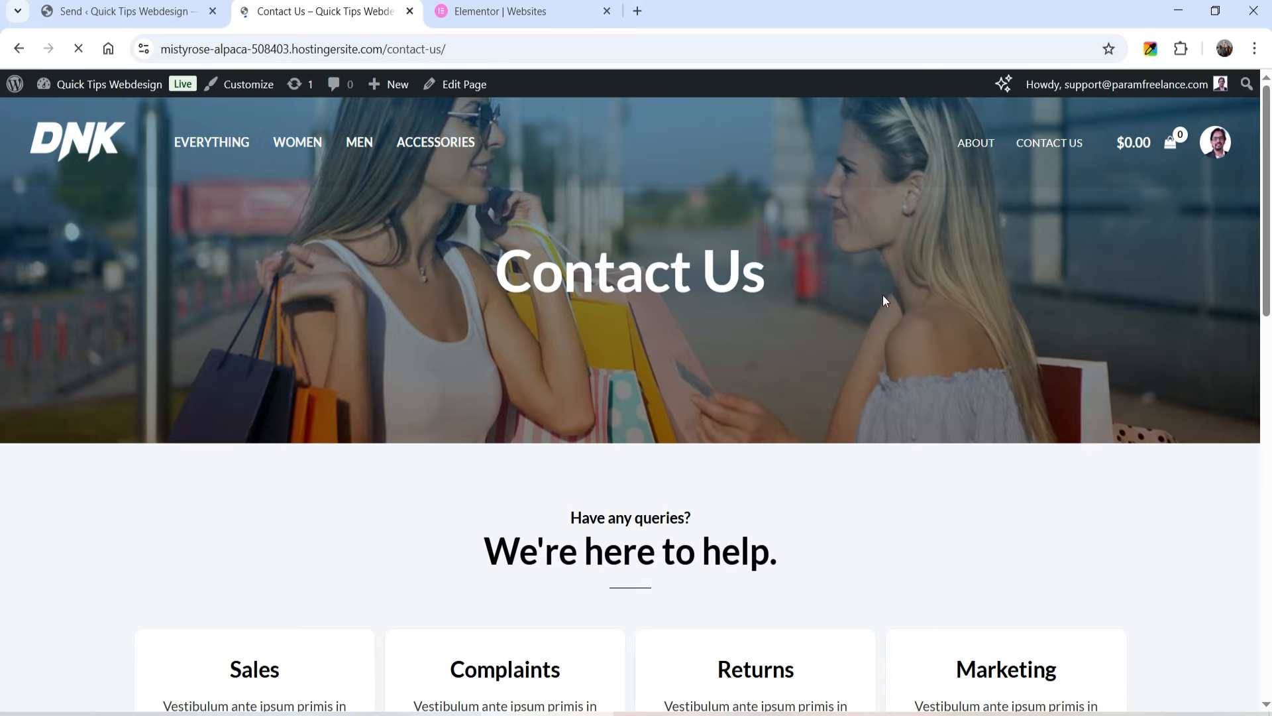
scroll(881, 297, "down", 8)
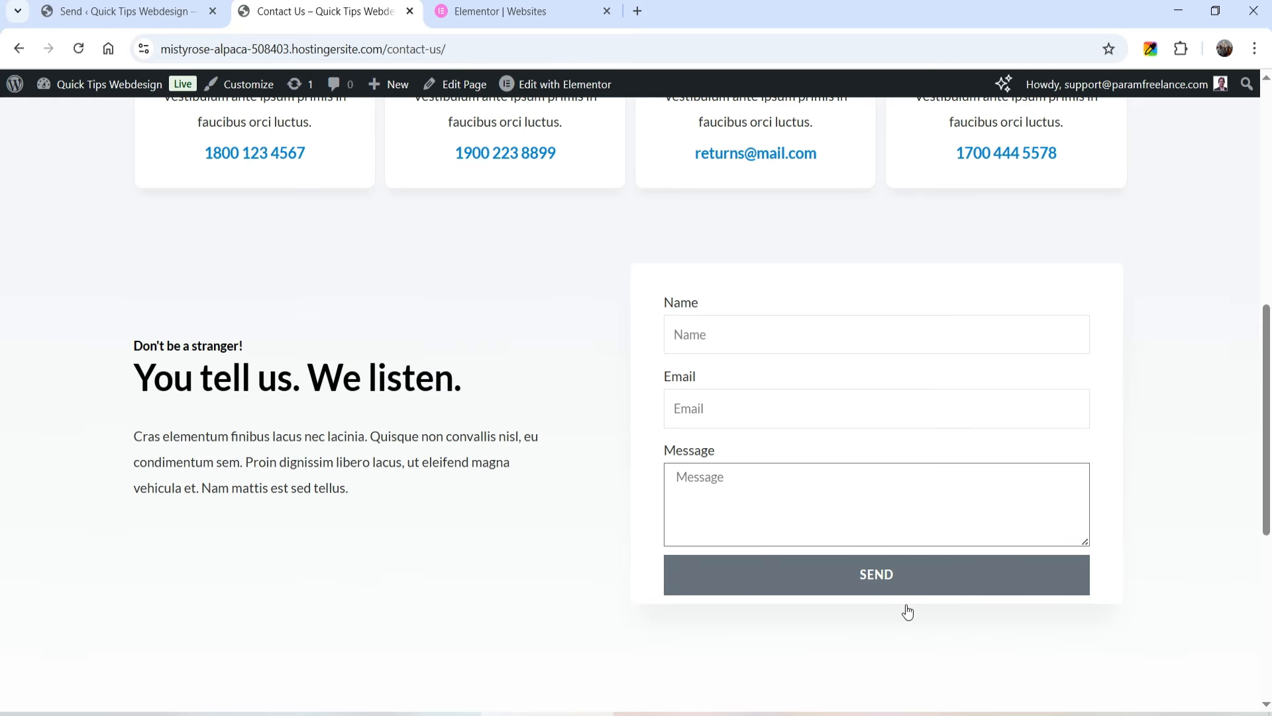
left_click(84, 16)
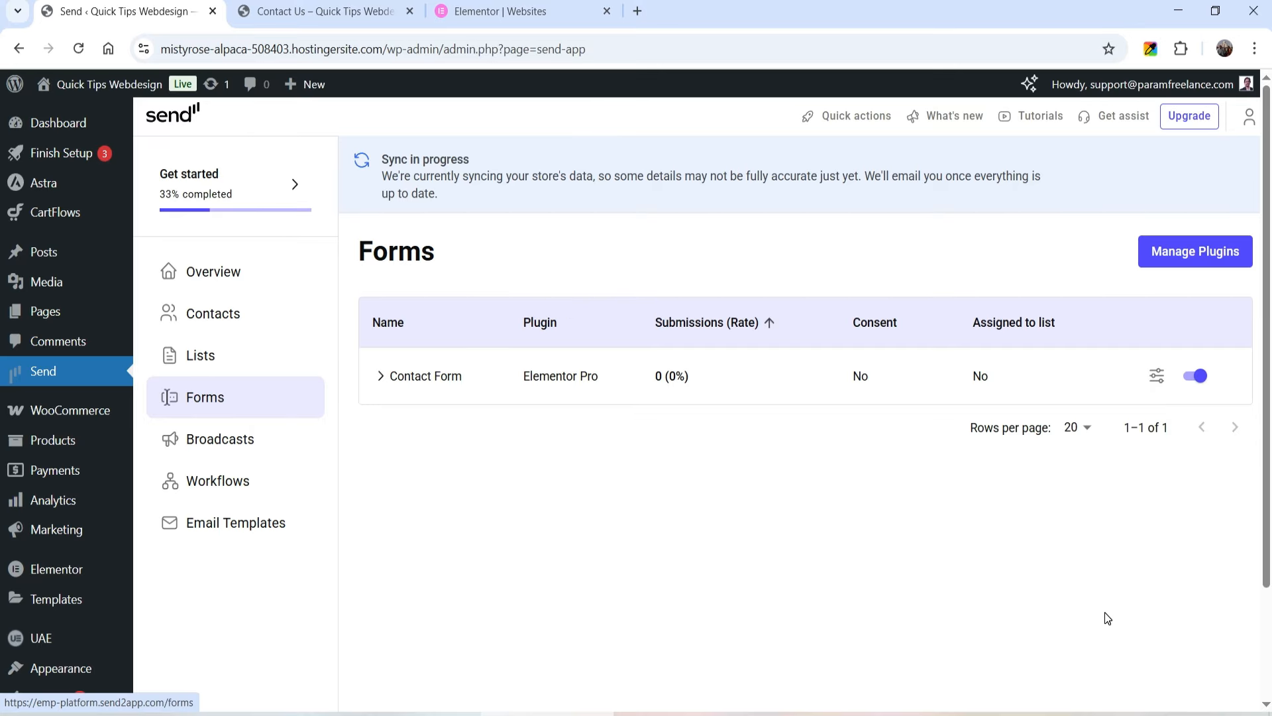
left_click(1197, 375)
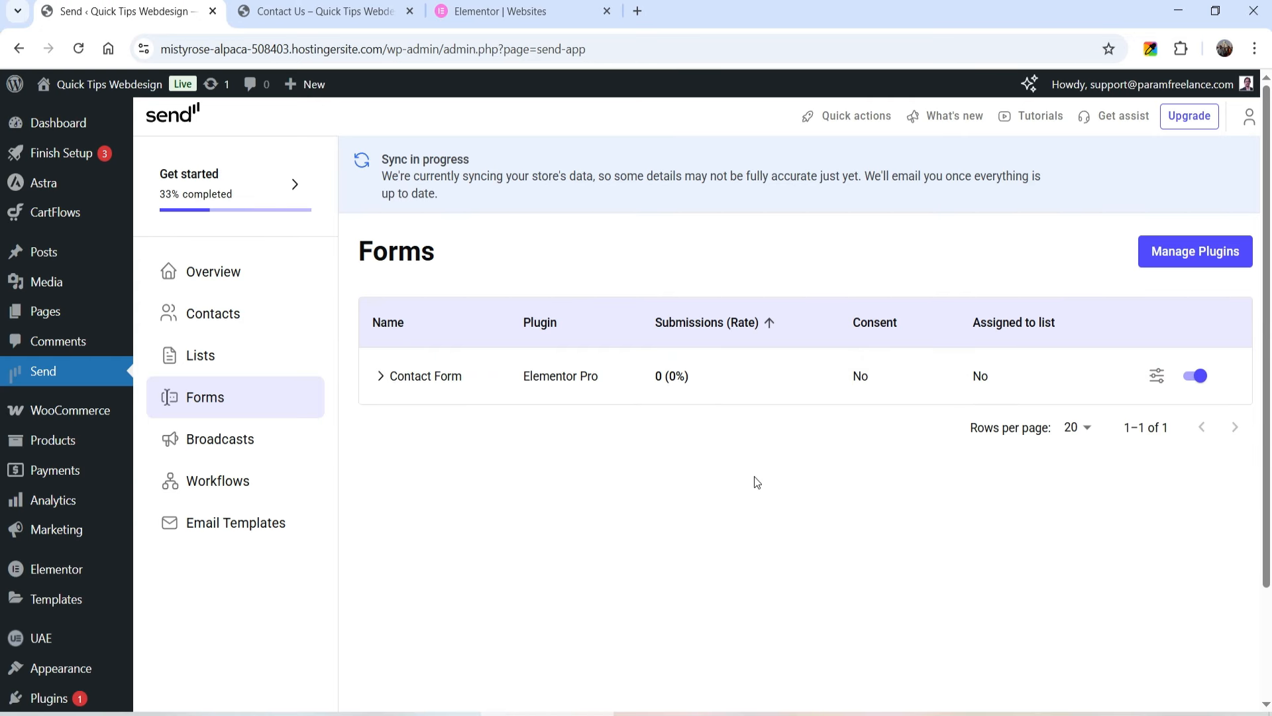
Create a static contact list named Customers from the Send a campaign stage of the Get started checklist.
left_click(220, 184)
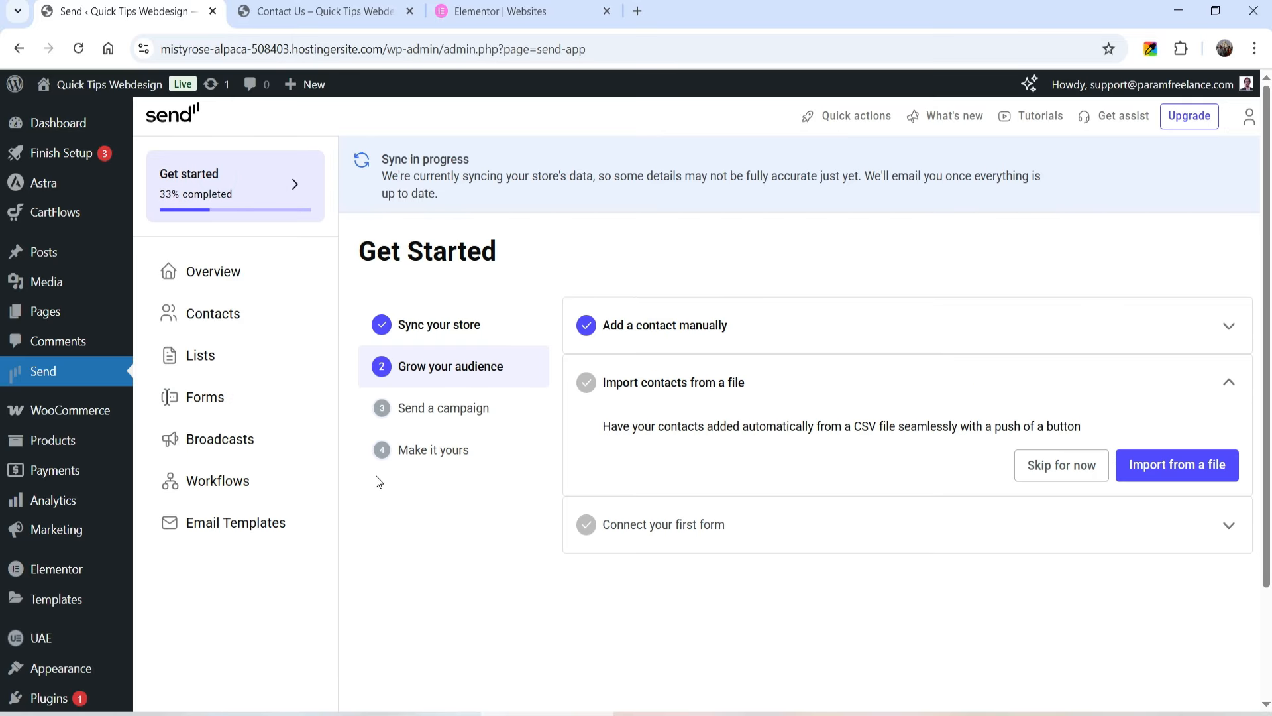
left_click(447, 412)
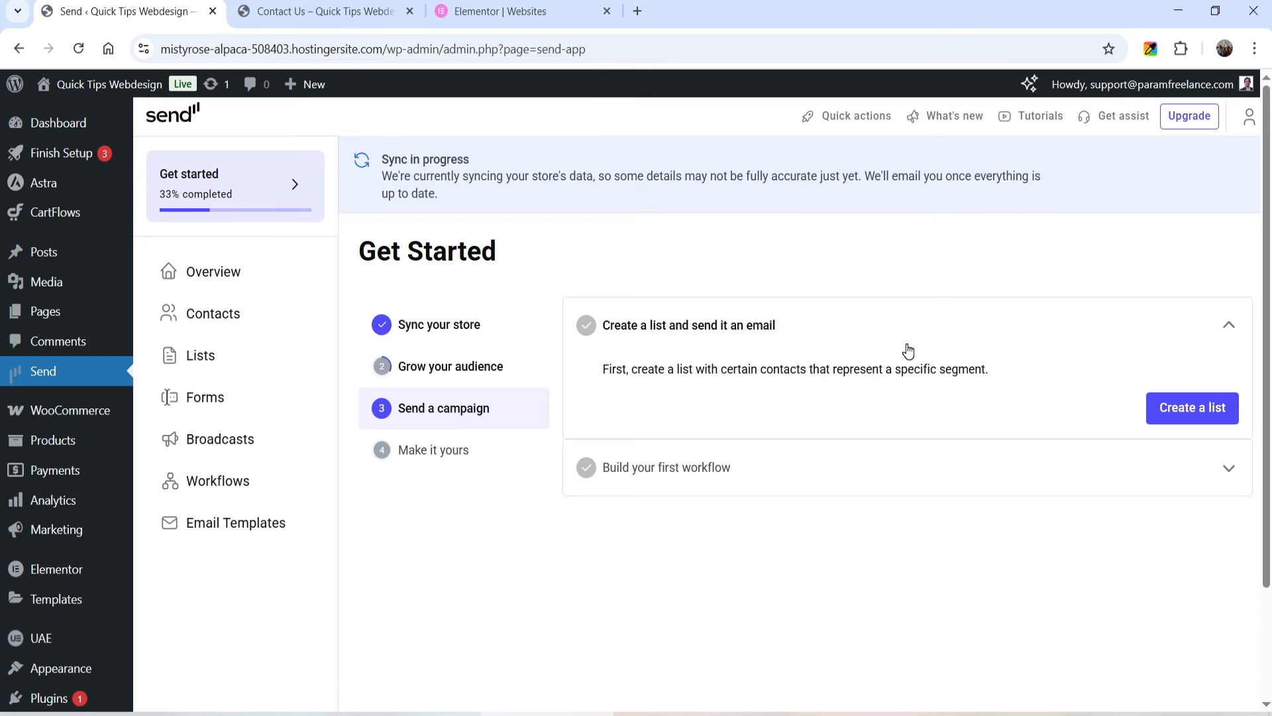
left_click(1186, 408)
type("Customers")
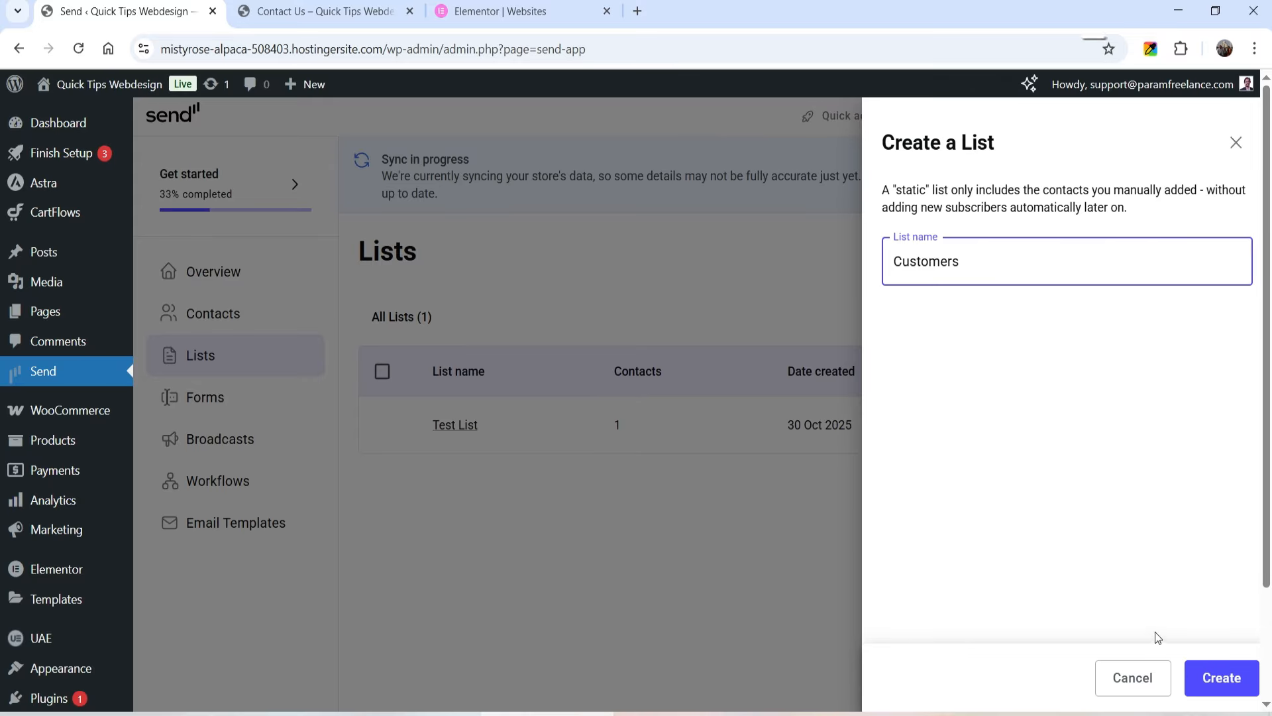
left_click(1221, 677)
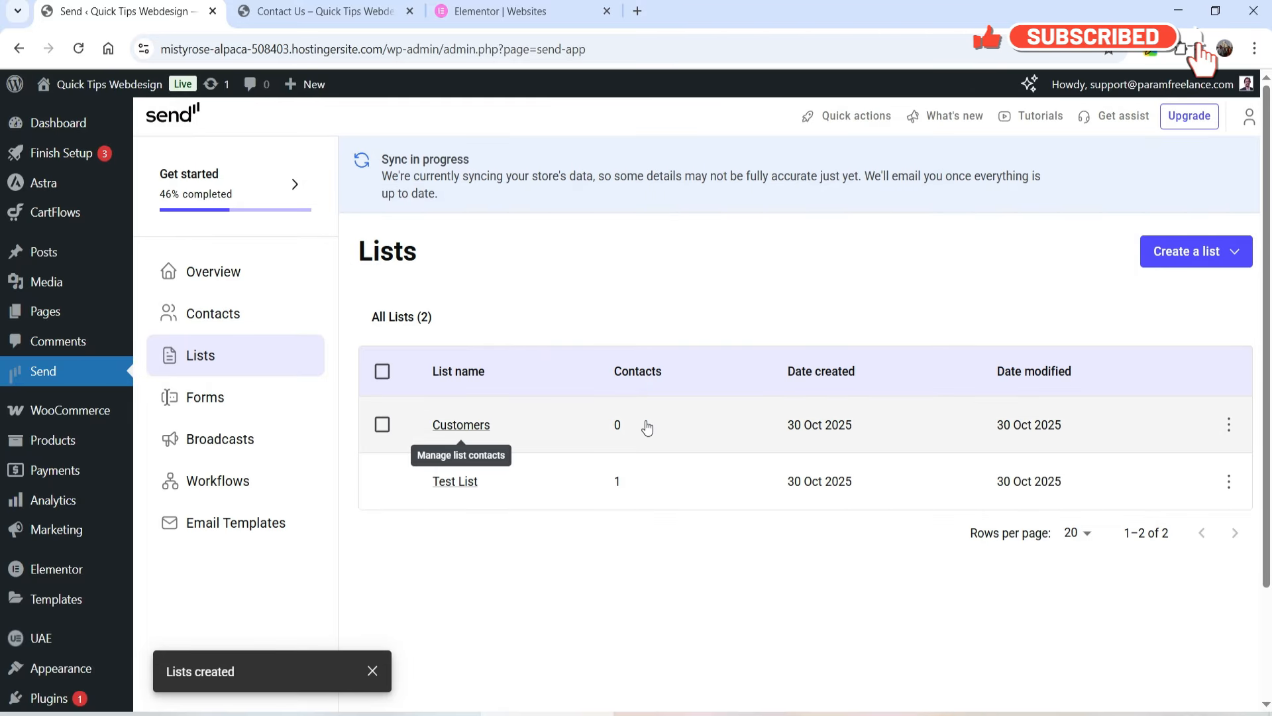
Add the existing contact with an unsubscribed SMS status to the Customers list by searching the saved contacts.
left_click(441, 425)
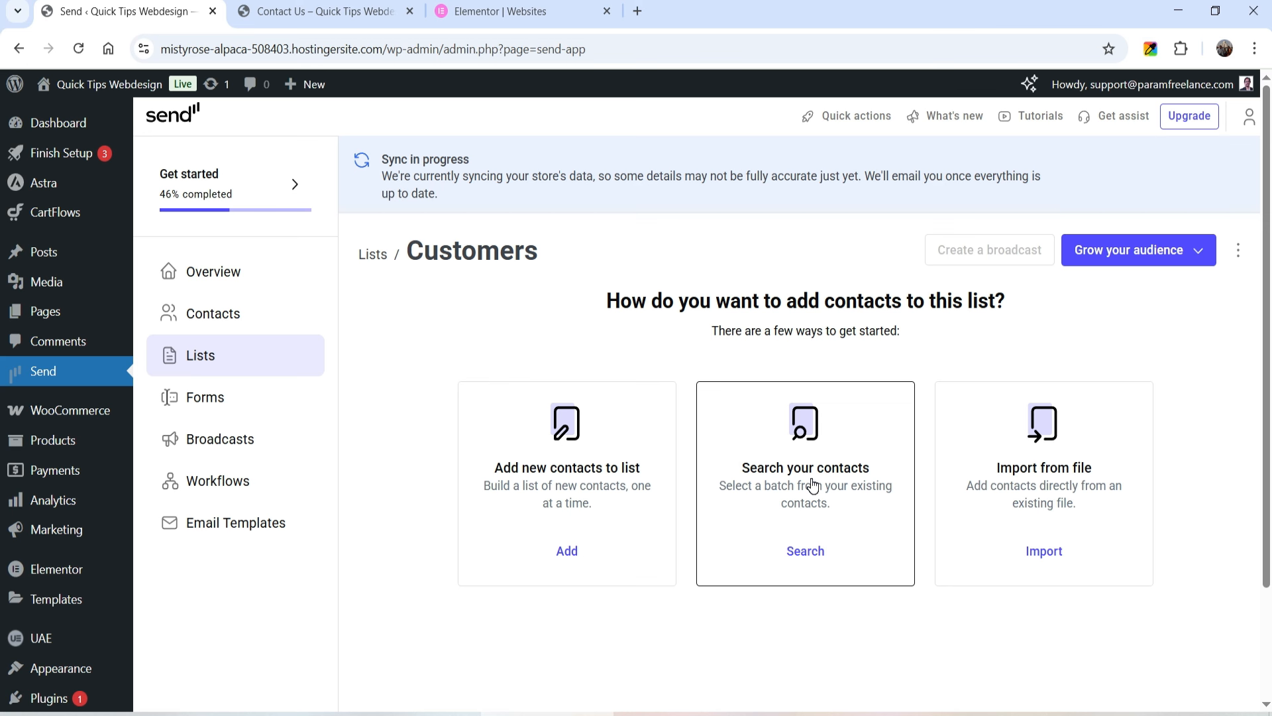
left_click(805, 554)
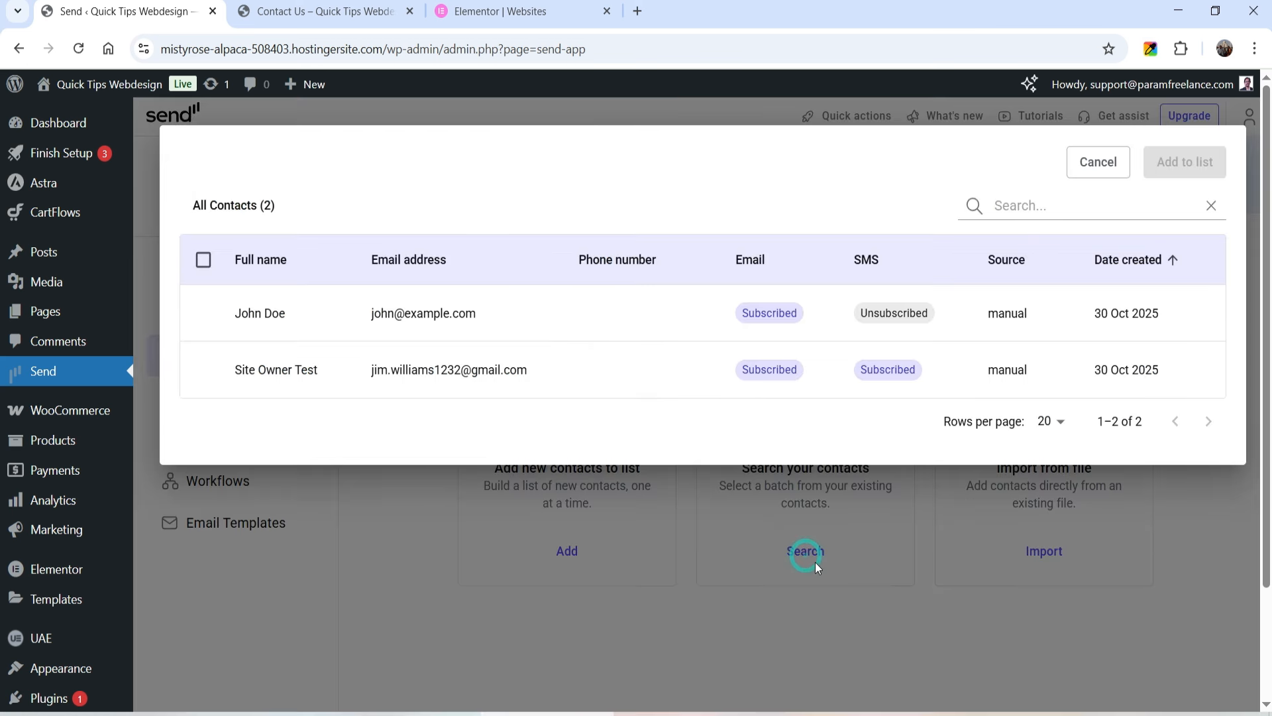
left_click(203, 313)
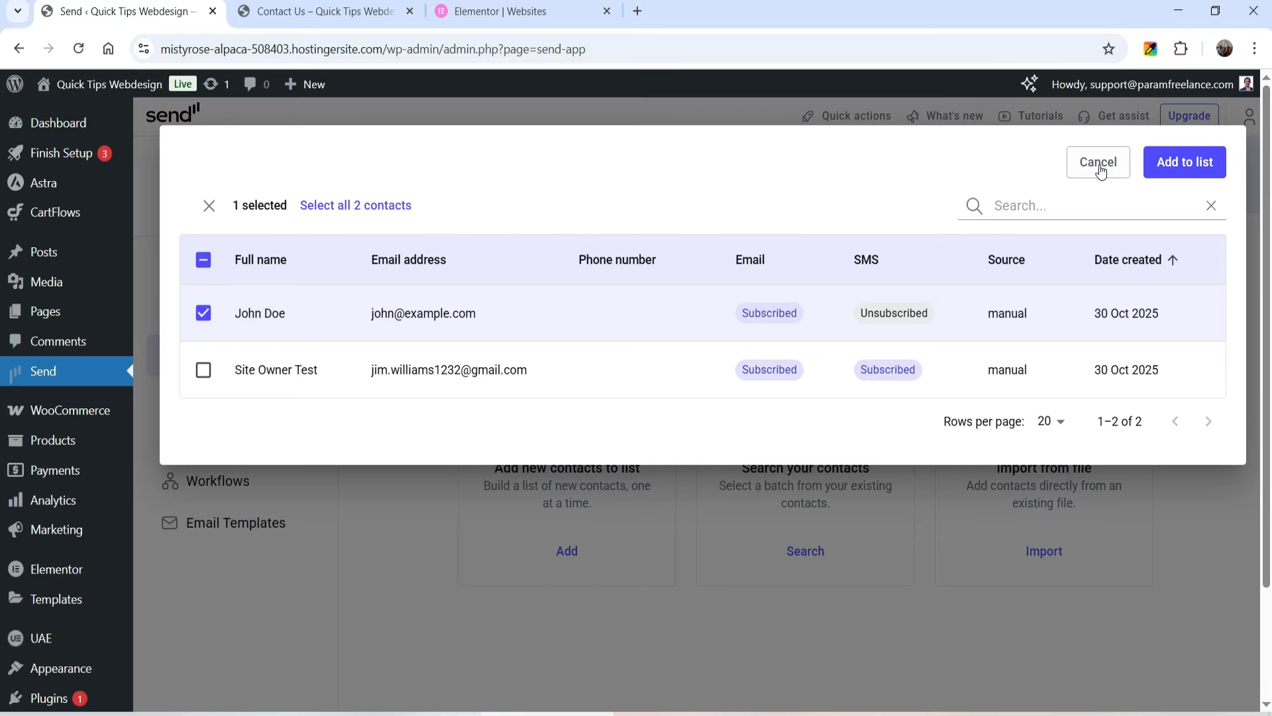
left_click(1186, 162)
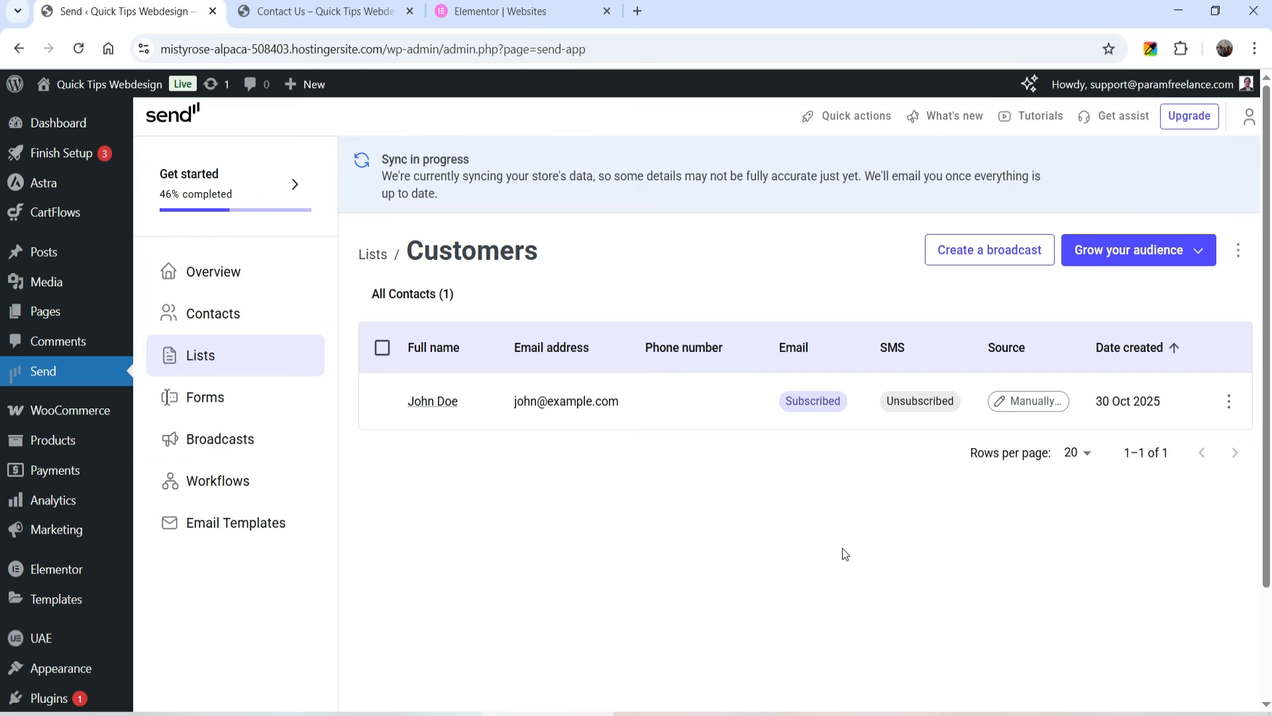
Start building the first workflow from the Get started checklist, choosing to begin with a template.
left_click(220, 190)
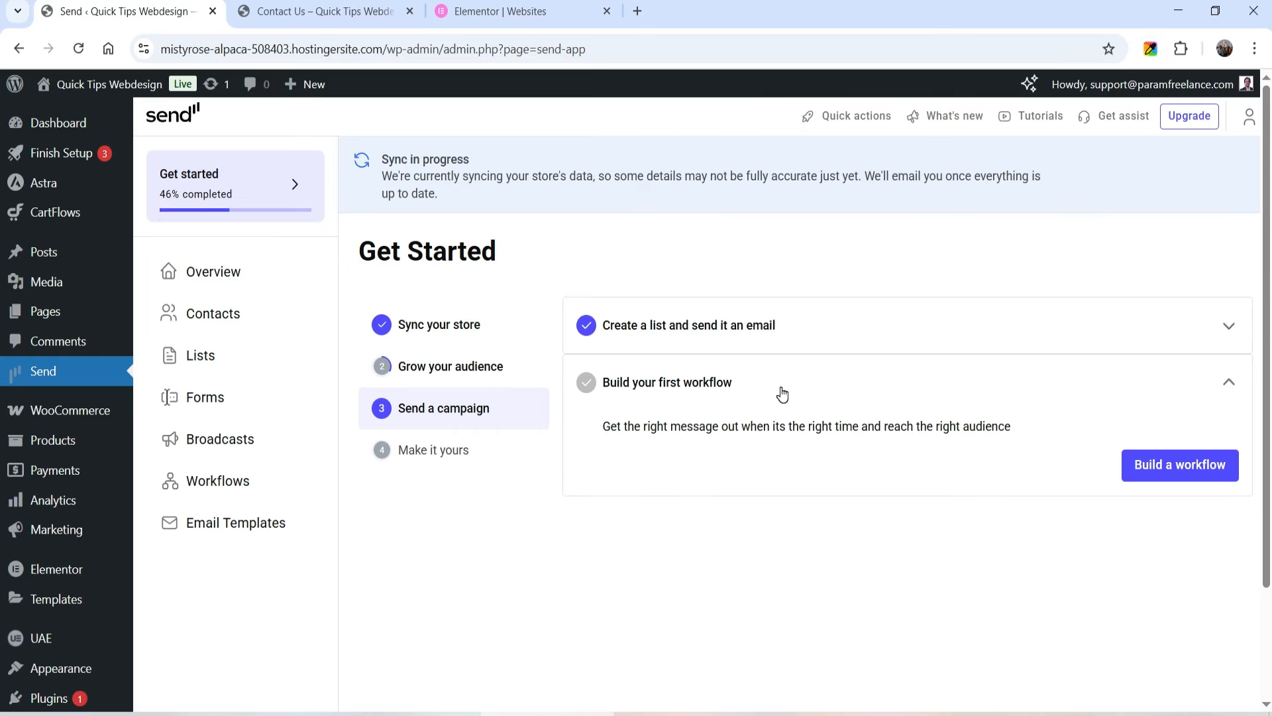
left_click(1210, 468)
scroll(1093, 530, "down", 2)
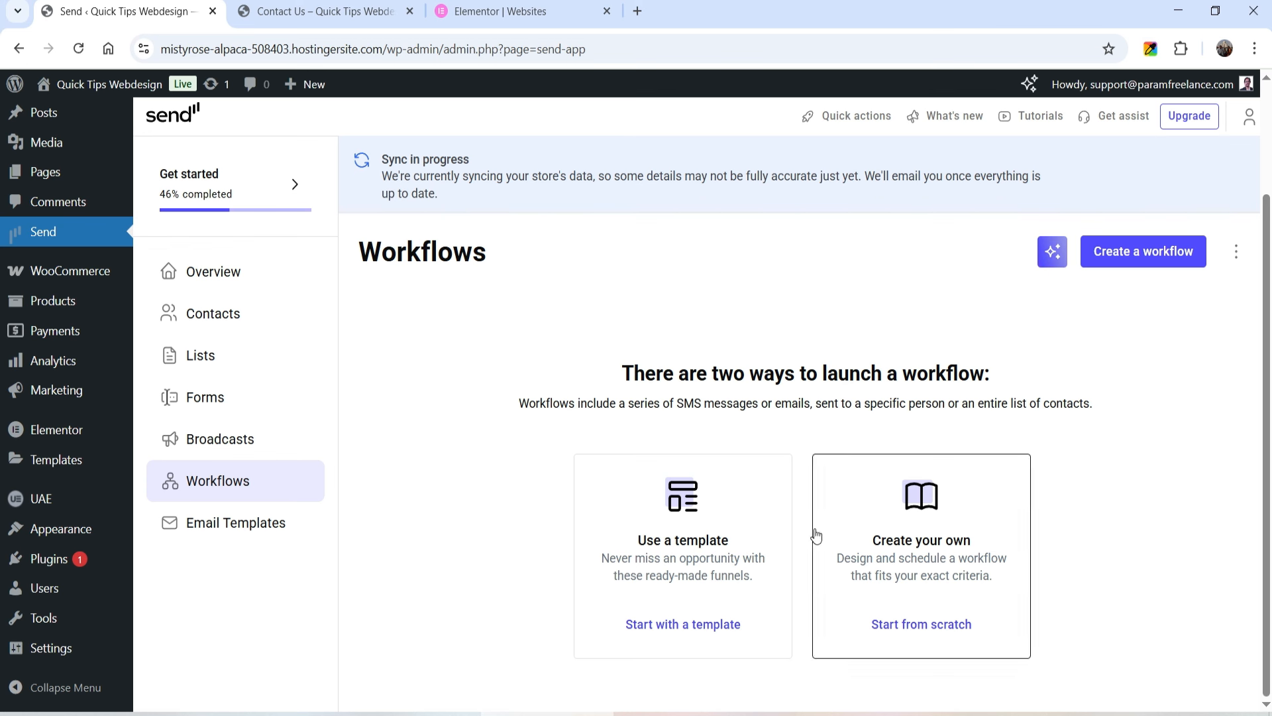
left_click(691, 632)
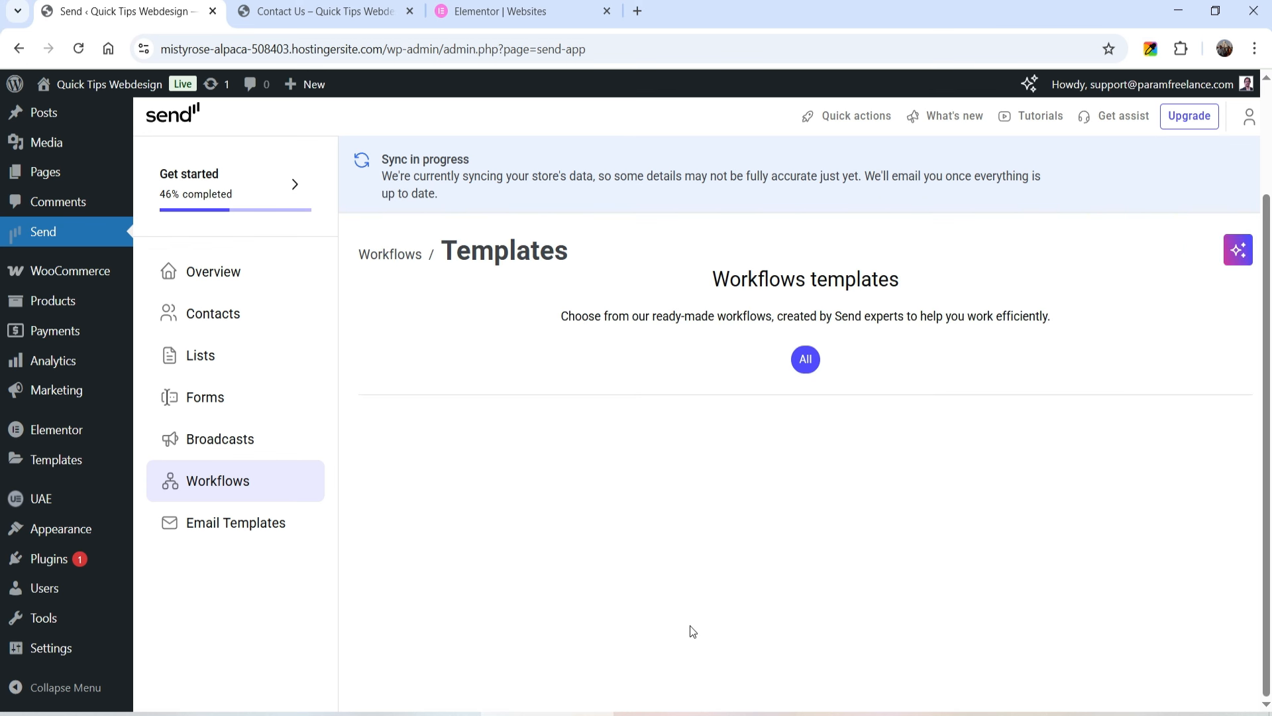
Examine the ready-made workflow templates, including those in the Cart Related category.
scroll(1225, 363, "down", 4)
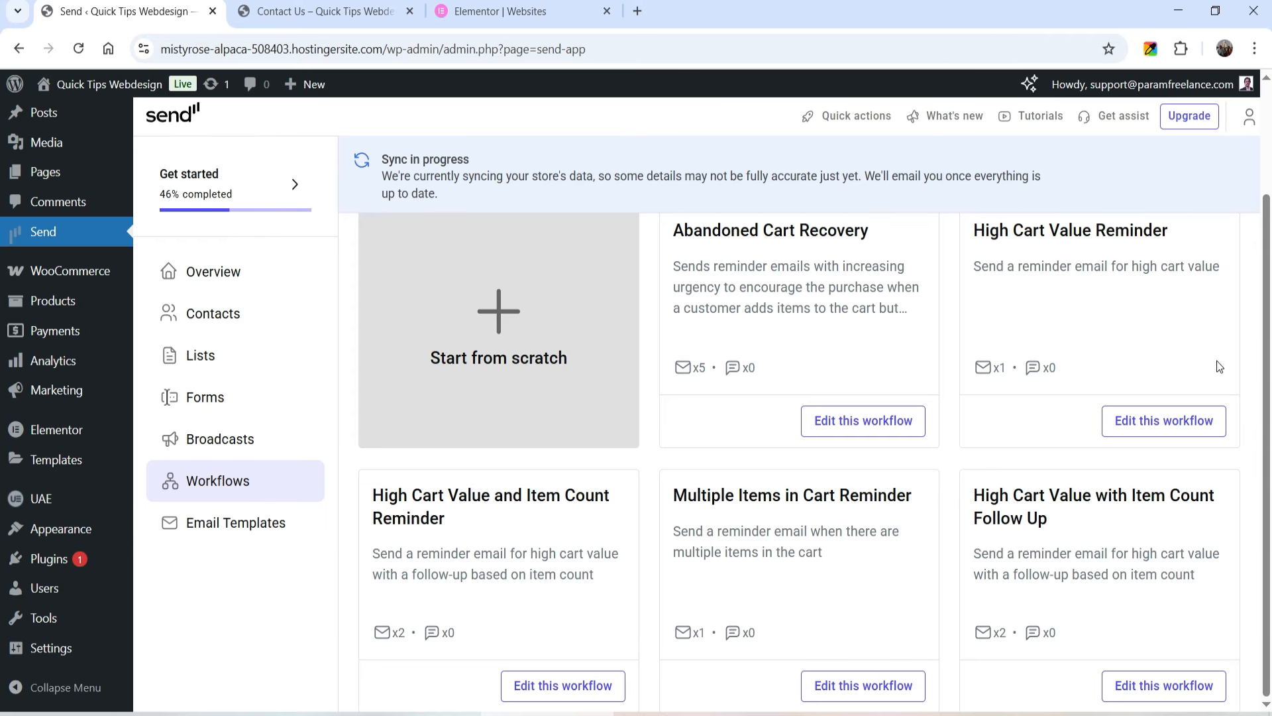
scroll(1217, 365, "up", 1)
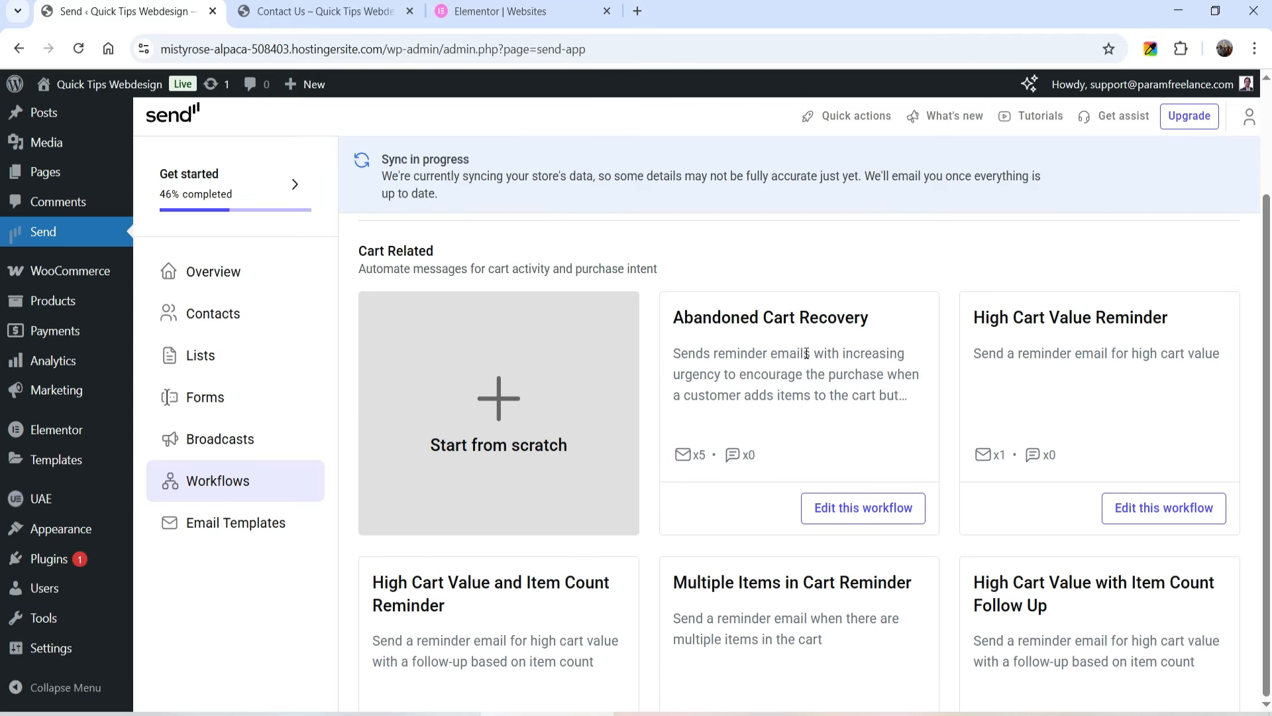
scroll(1024, 349, "down", 1)
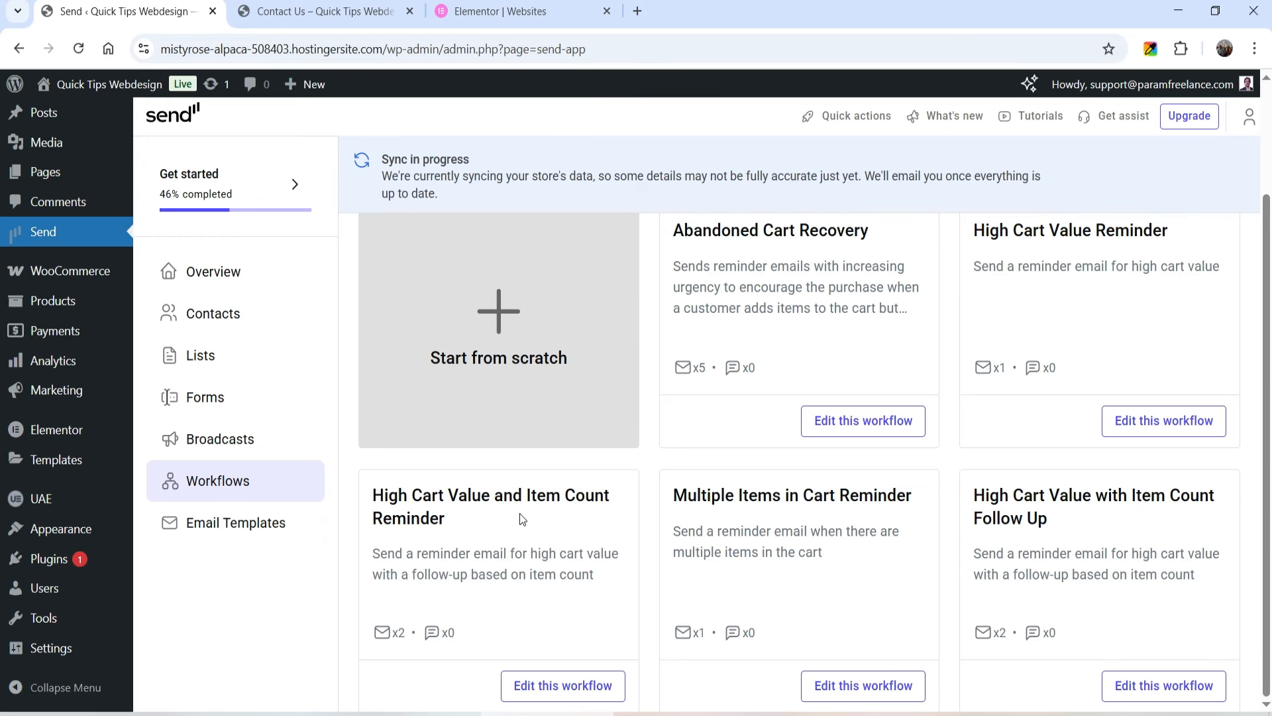
scroll(749, 524, "up", 3)
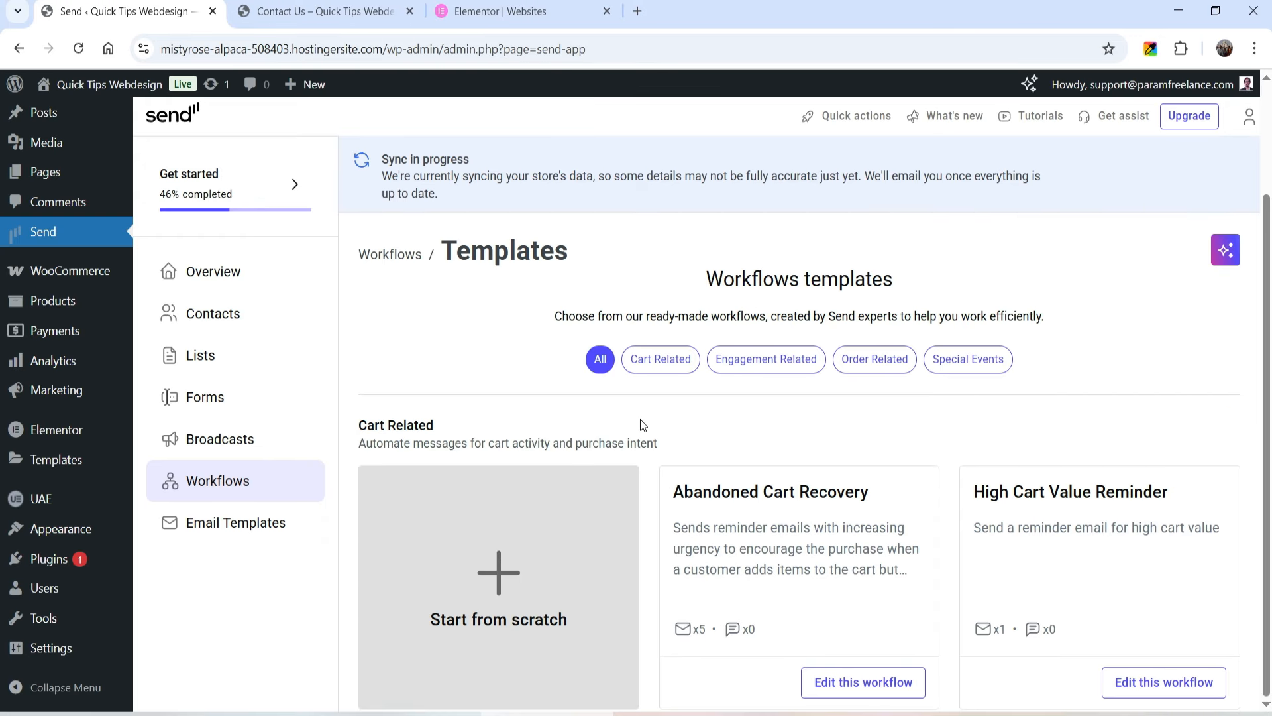
left_click(654, 364)
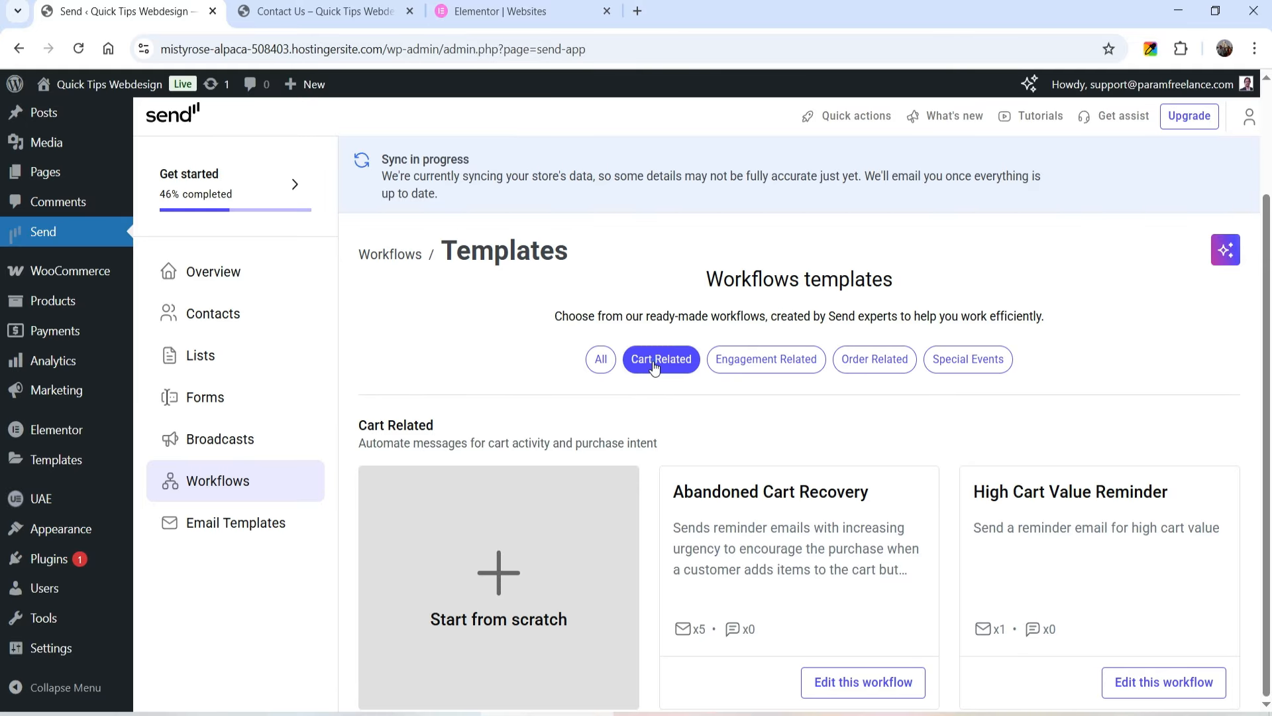
scroll(1063, 337, "down", 3)
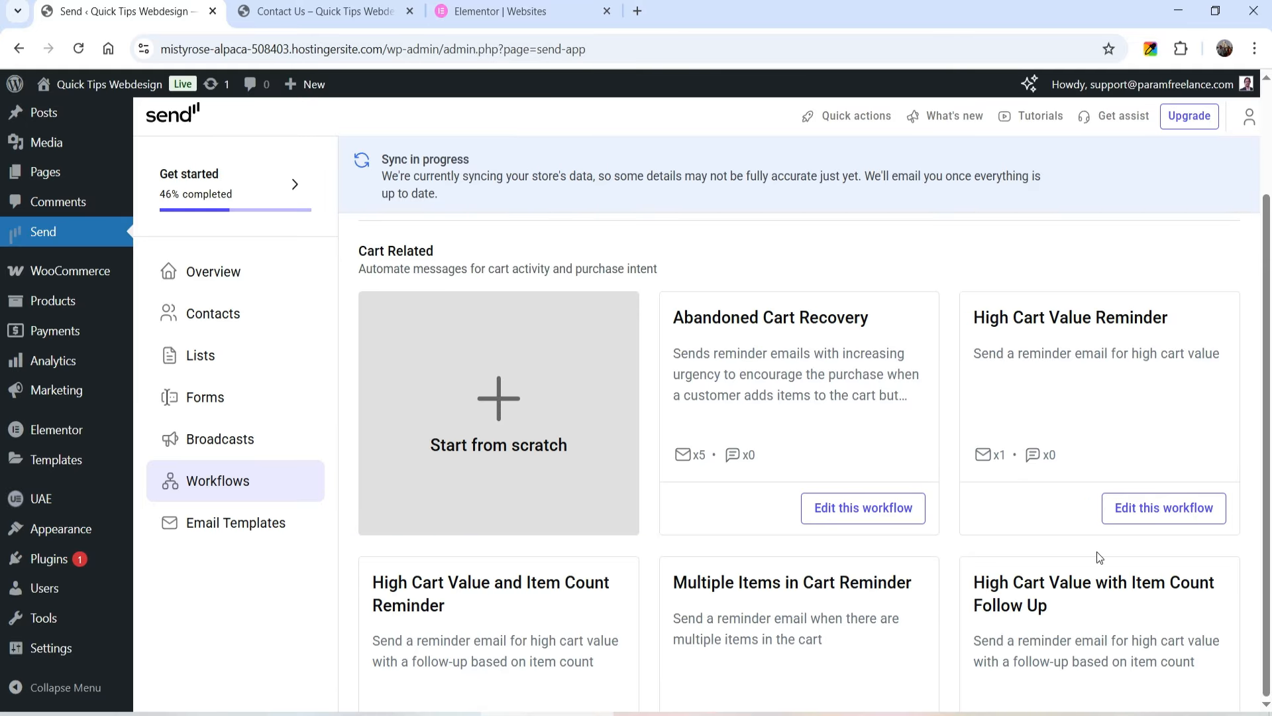
scroll(721, 365, "down", 6)
scroll(550, 445, "up", 9)
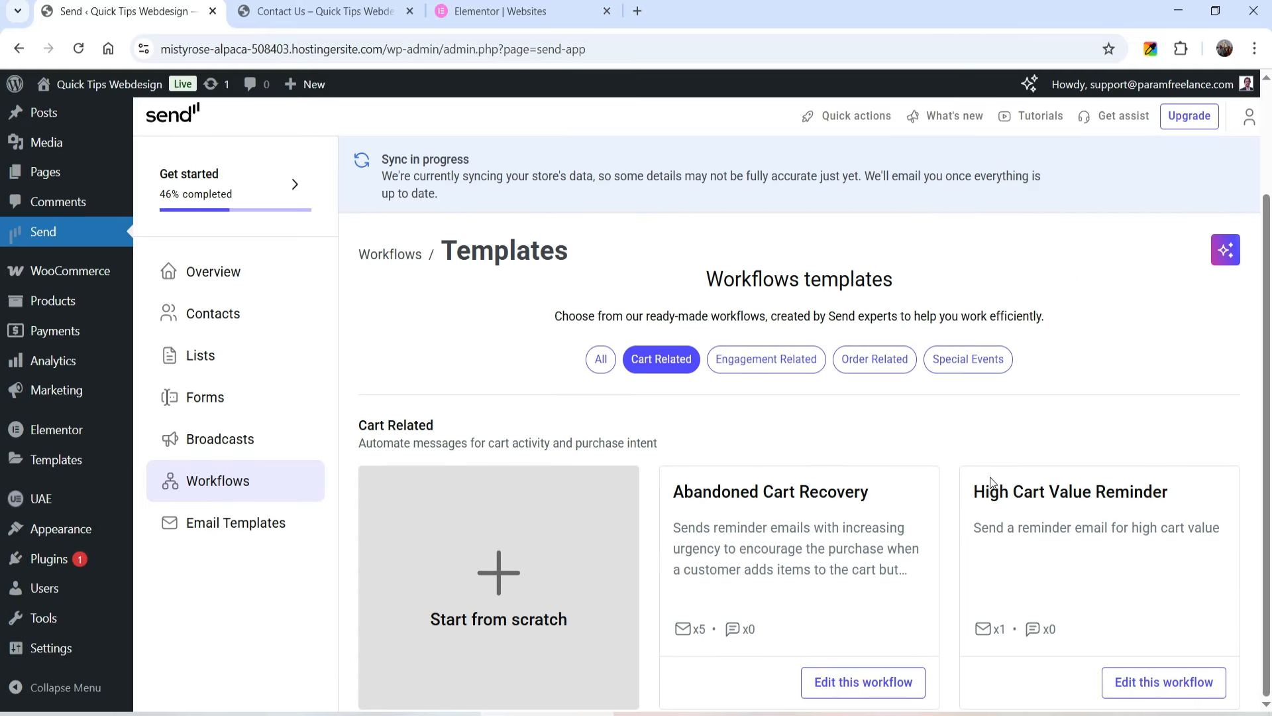
Examine the workflow templates in the Engagement Related, Order Related and Special Events categories.
left_click(773, 369)
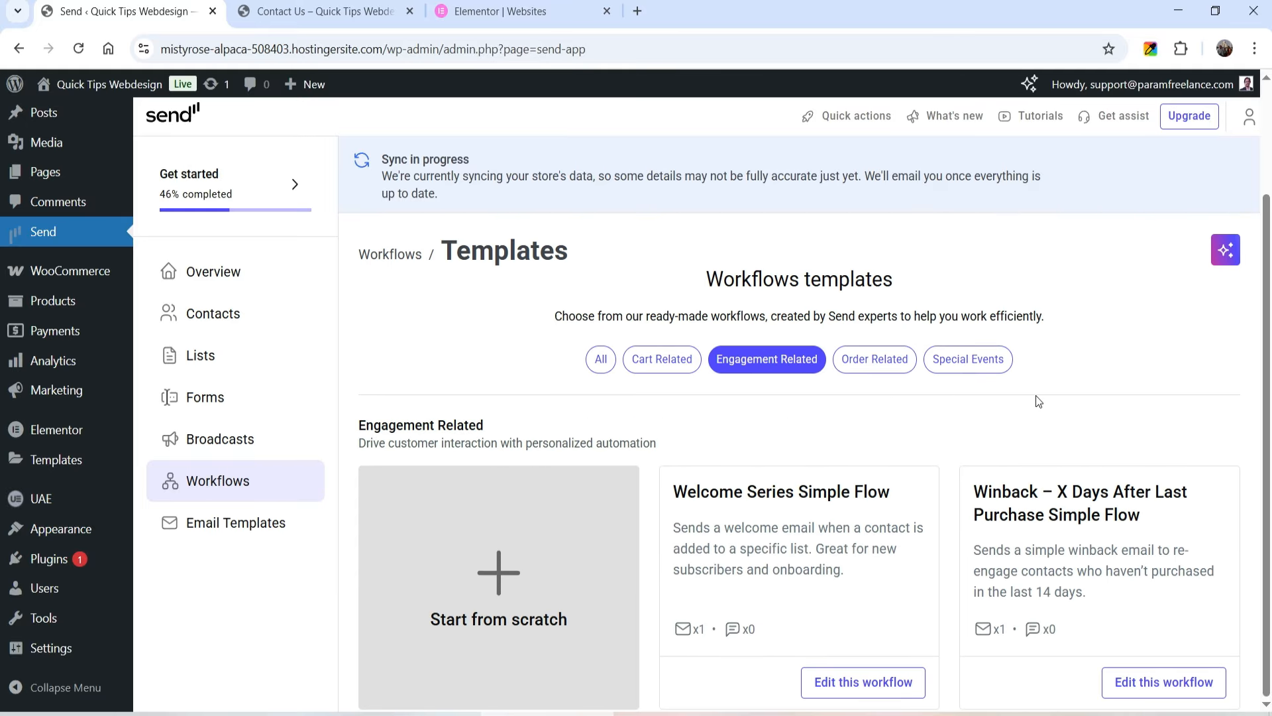
scroll(1114, 340, "down", 1)
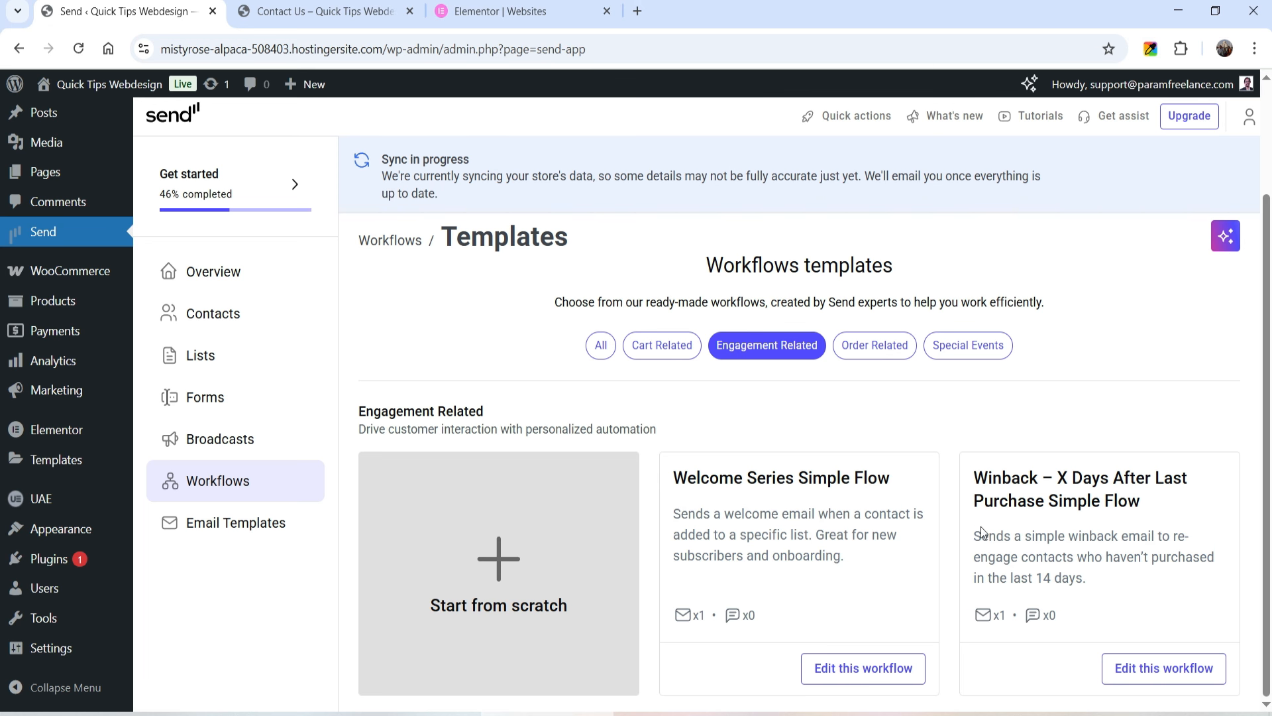
left_click(862, 364)
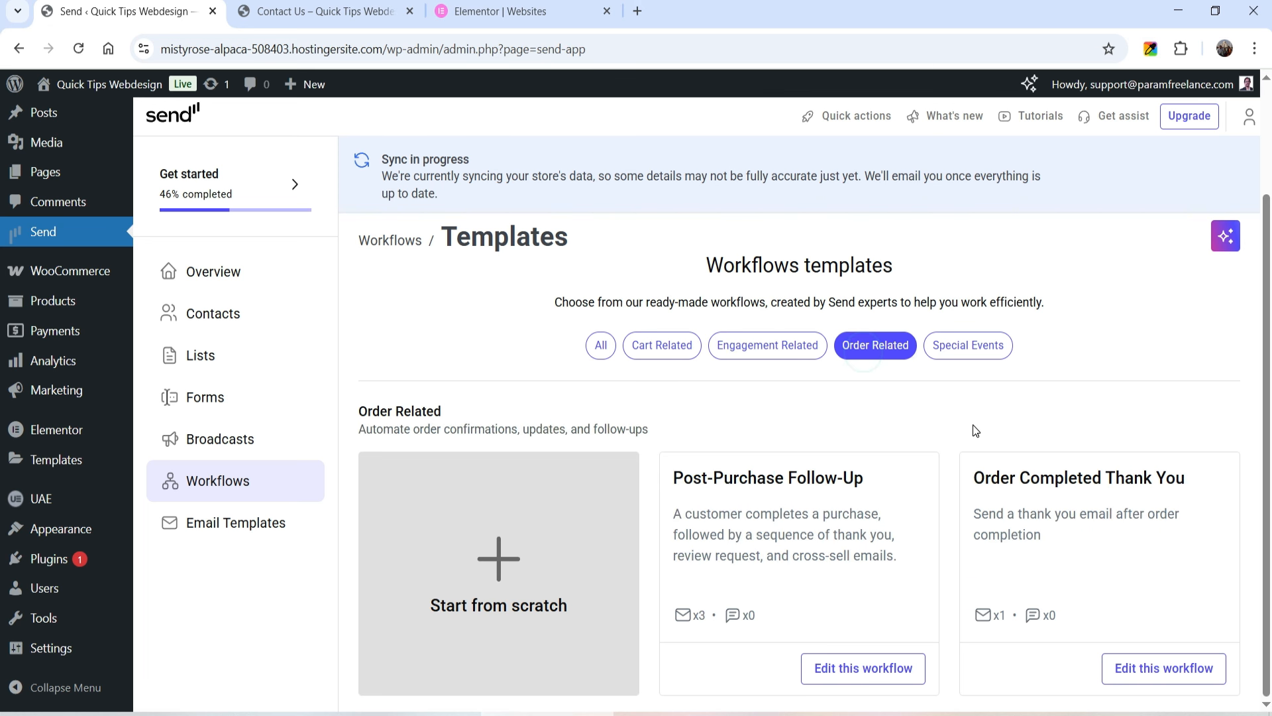
scroll(943, 421, "down", 2)
scroll(888, 433, "up", 1)
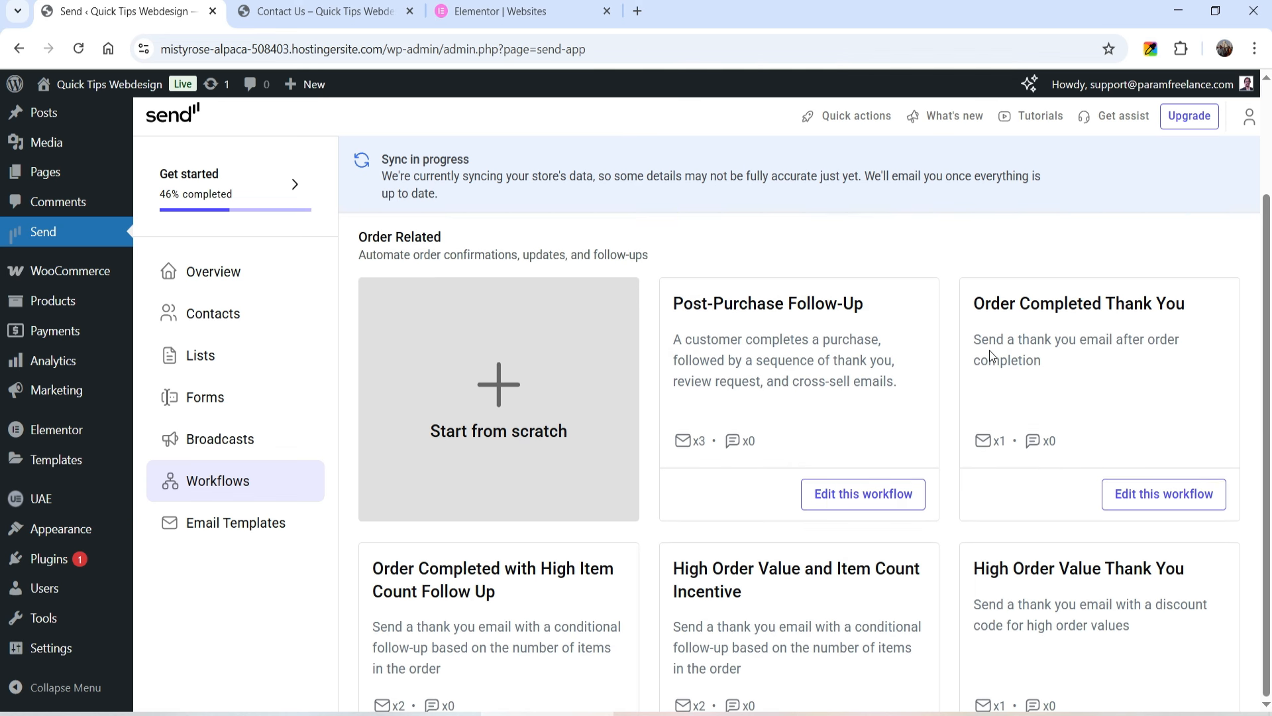
scroll(605, 464, "down", 4)
scroll(973, 406, "up", 5)
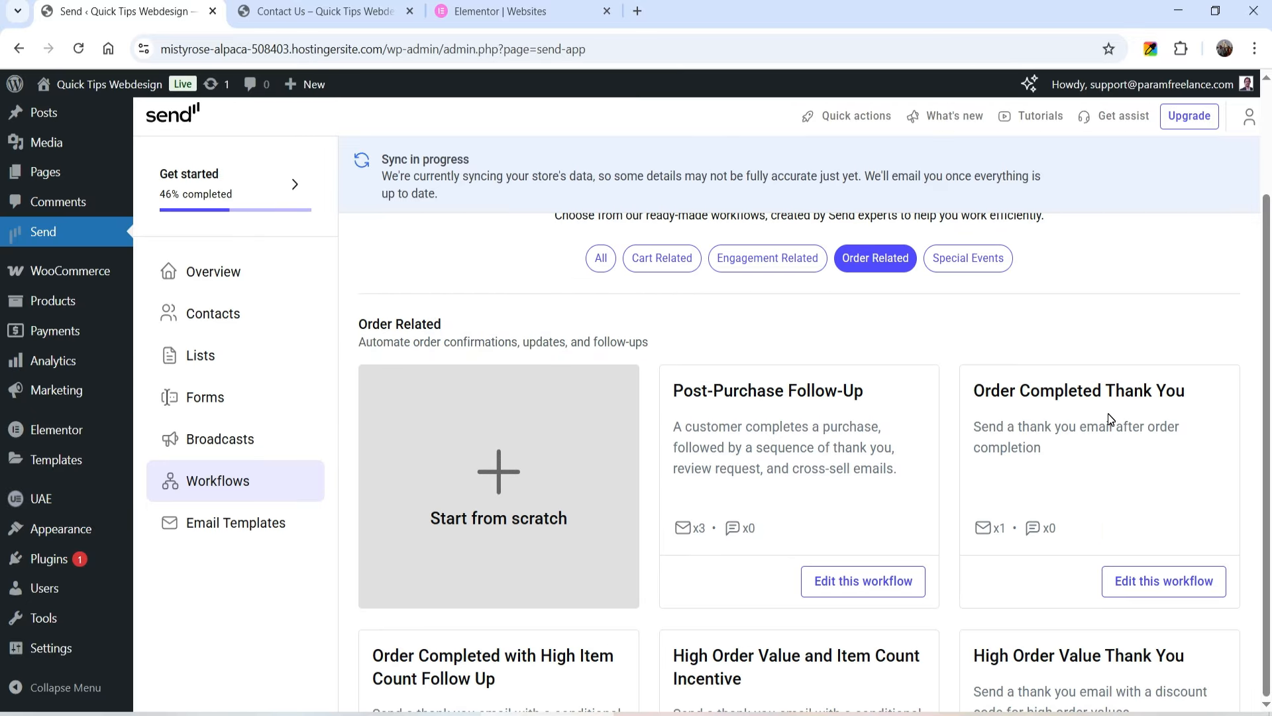
scroll(605, 330, "down", 3)
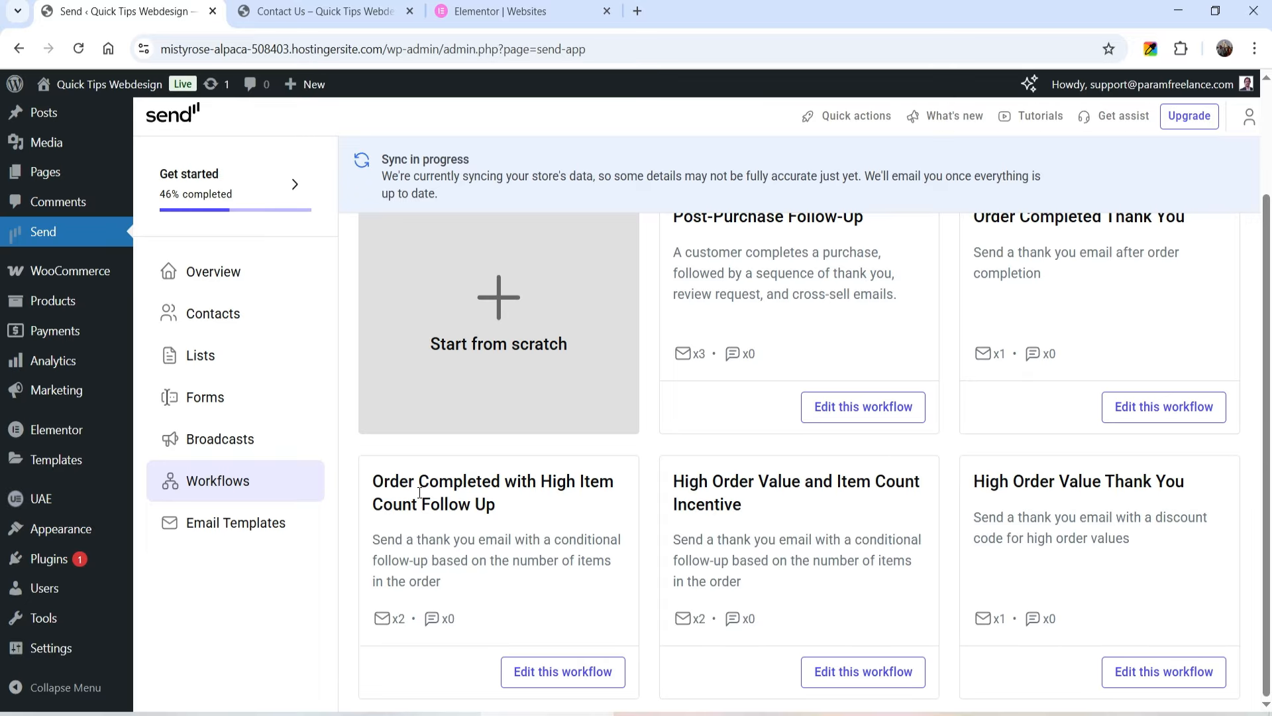
scroll(741, 333, "down", 3)
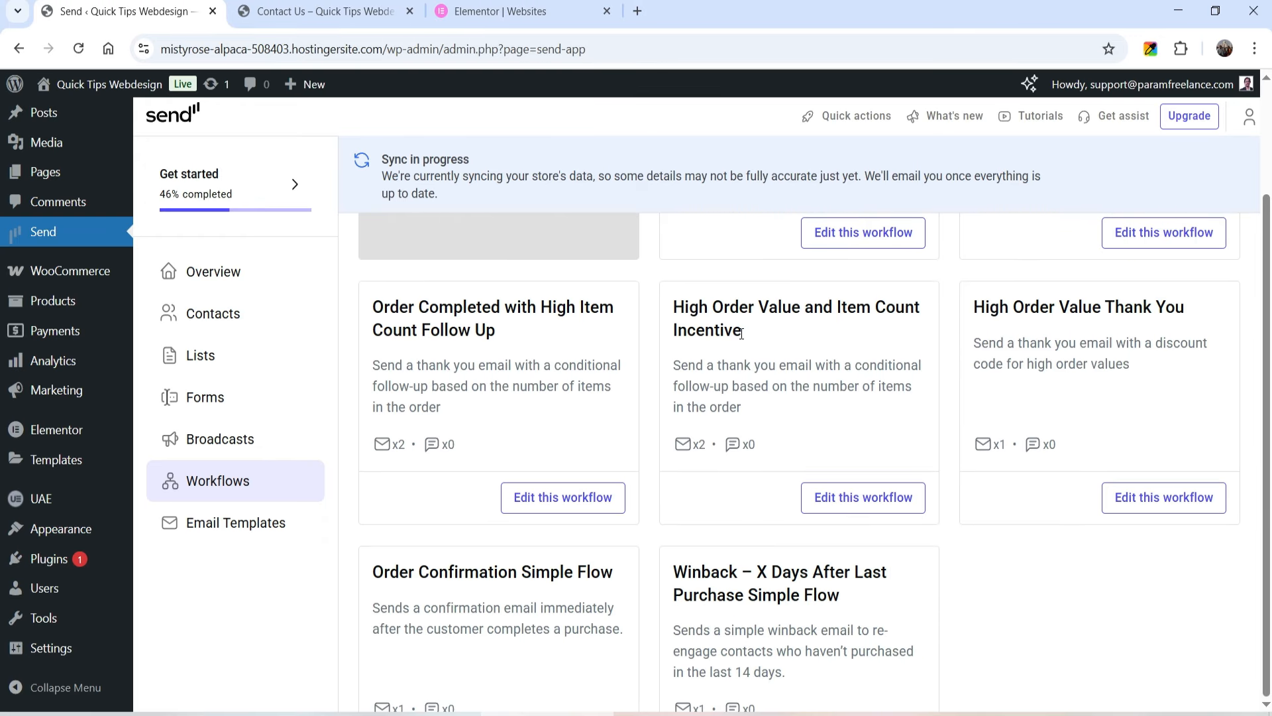
scroll(860, 403, "up", 6)
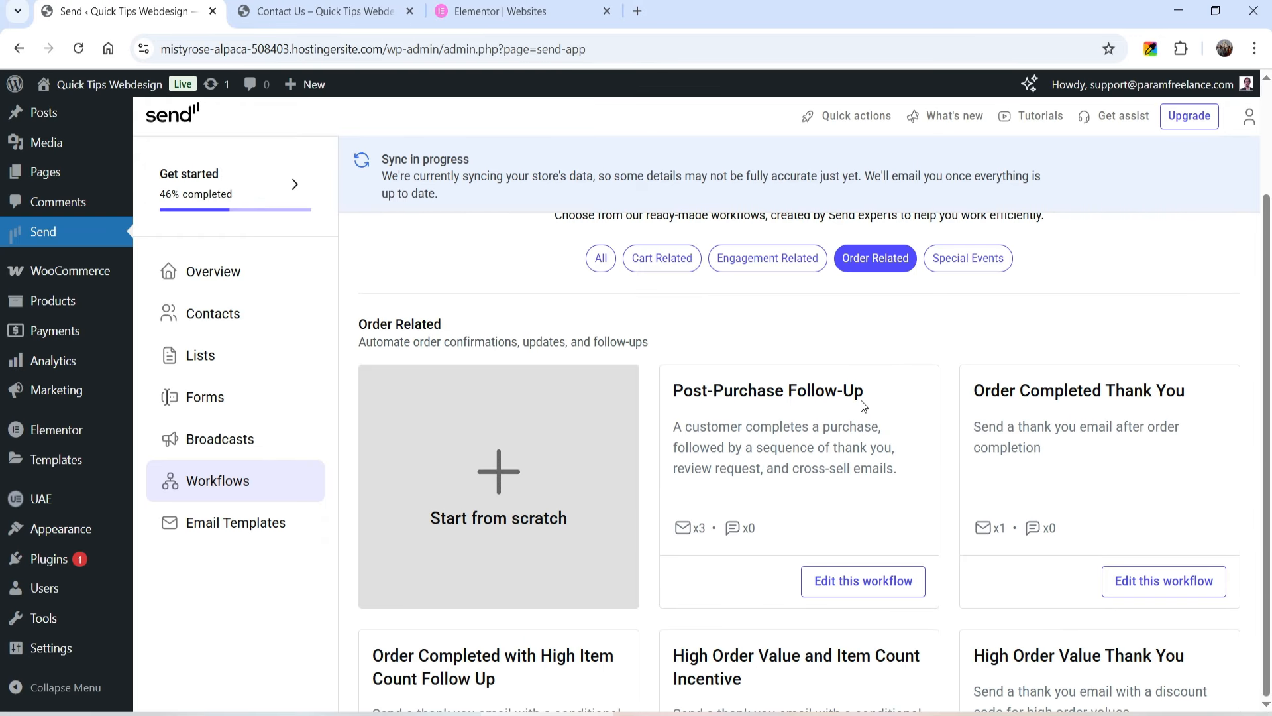
left_click(978, 263)
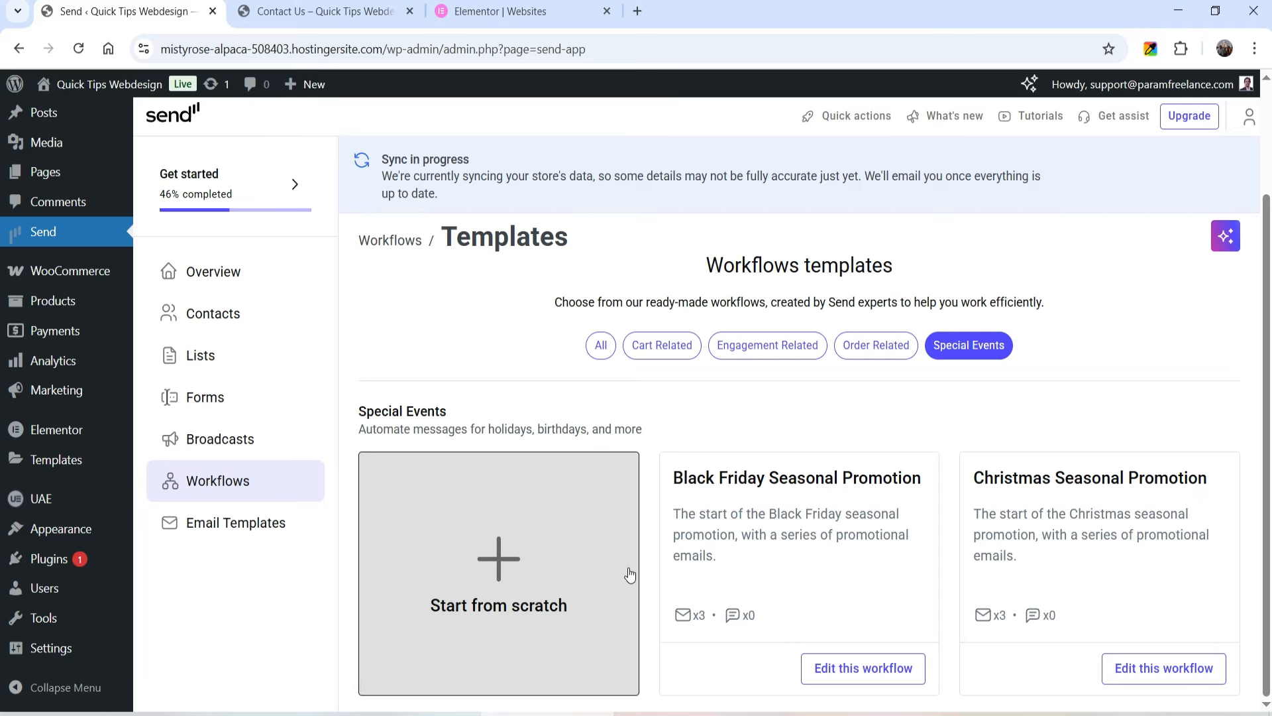
Create a workflow named "Abandoned cart workflow" from the Abandoned Cart Recovery template in the Cart Related category.
left_click(659, 341)
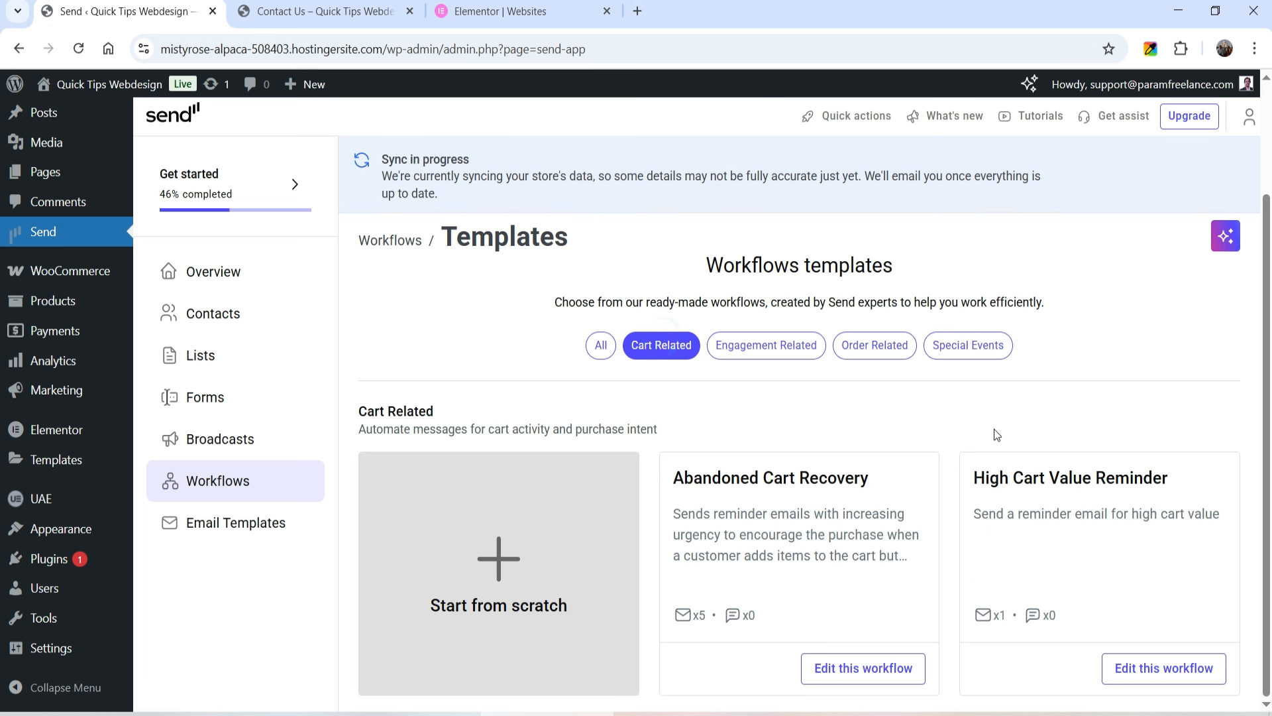
scroll(994, 428, "down", 1)
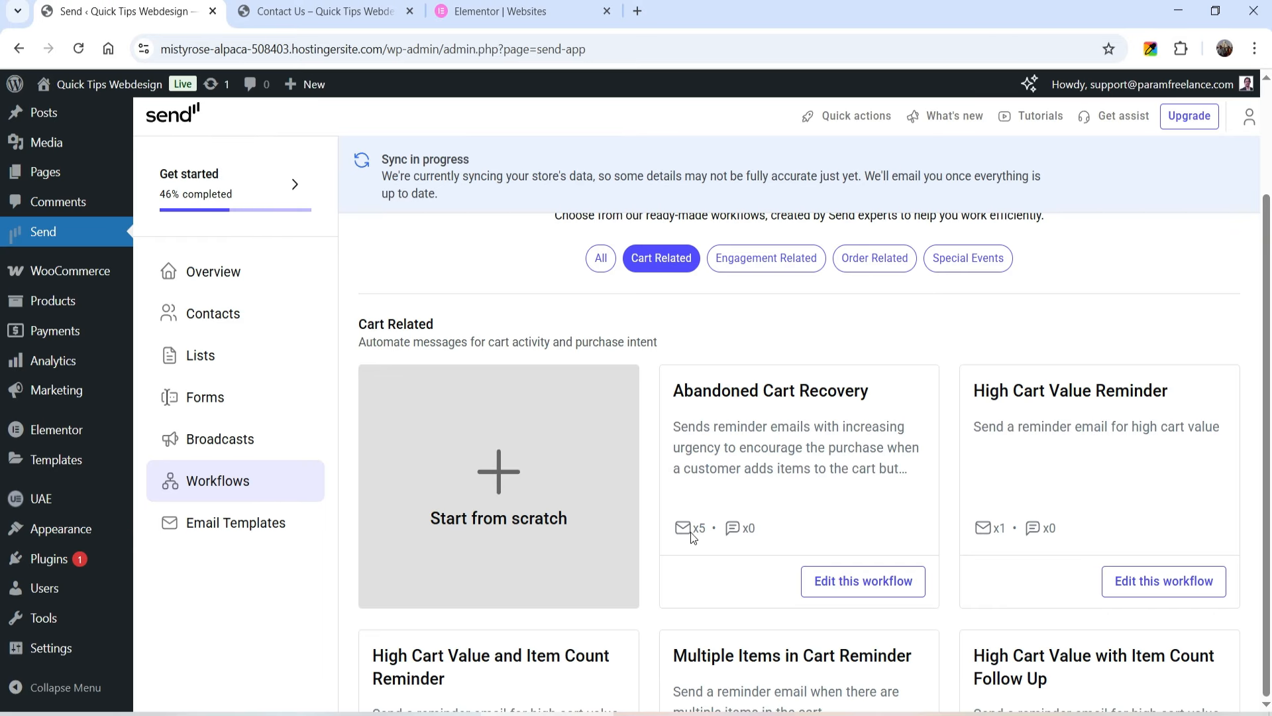
scroll(702, 535, "down", 1)
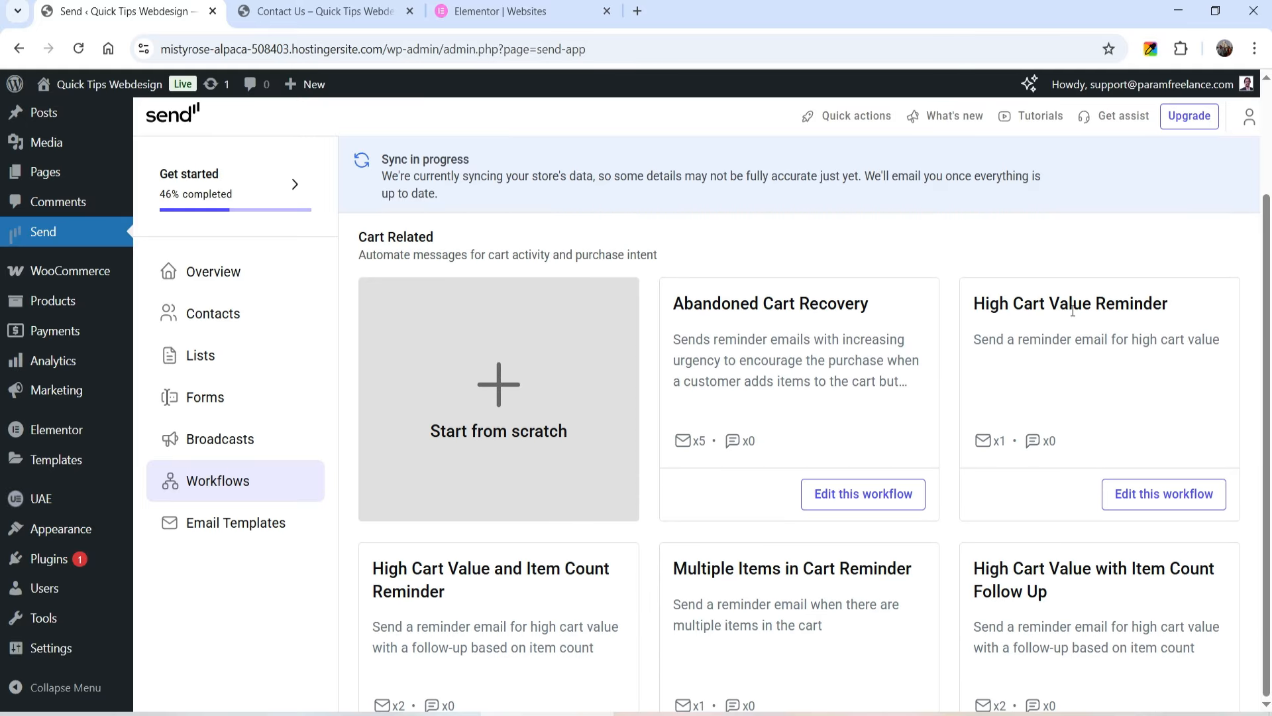
scroll(1014, 440, "down", 3)
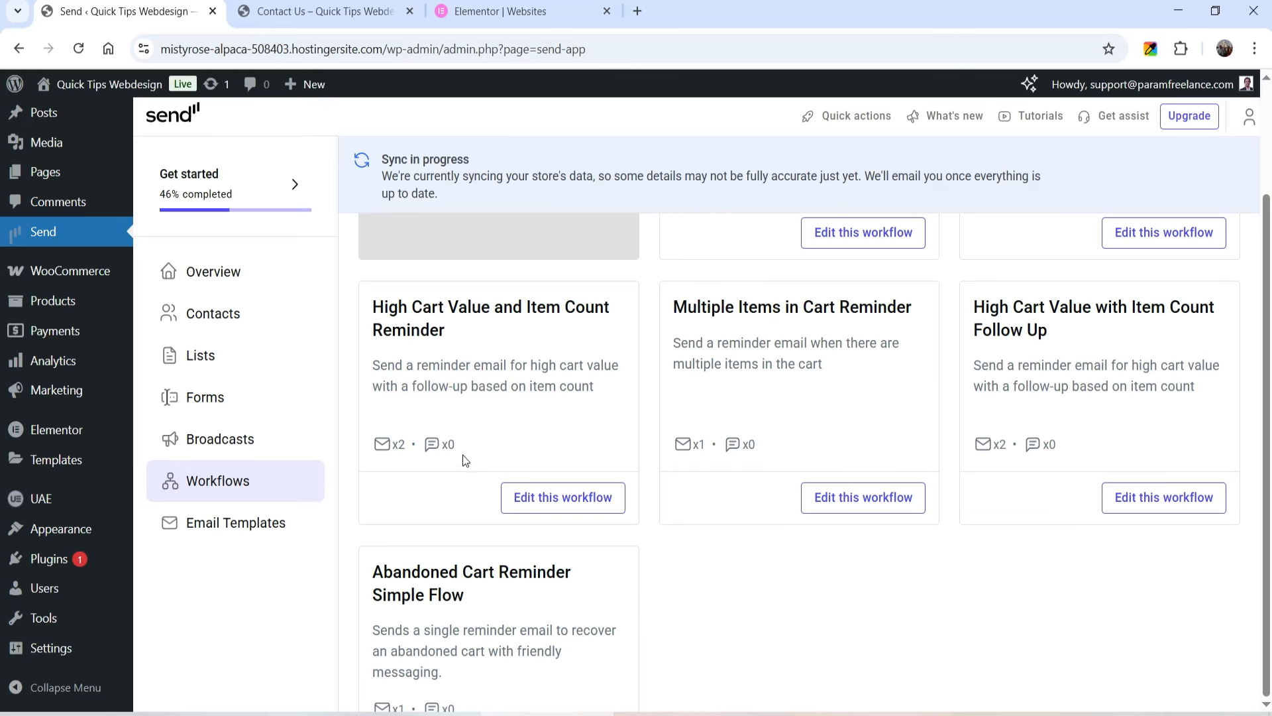
scroll(666, 489, "up", 4)
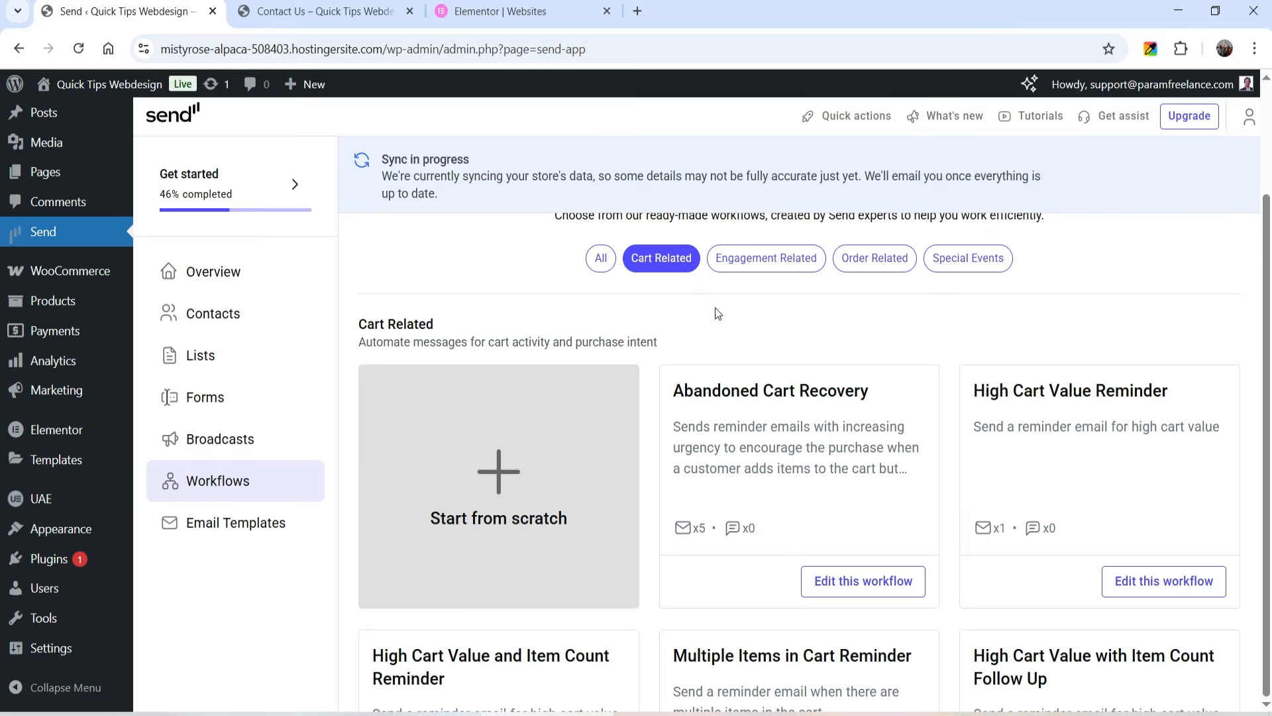
left_click(851, 588)
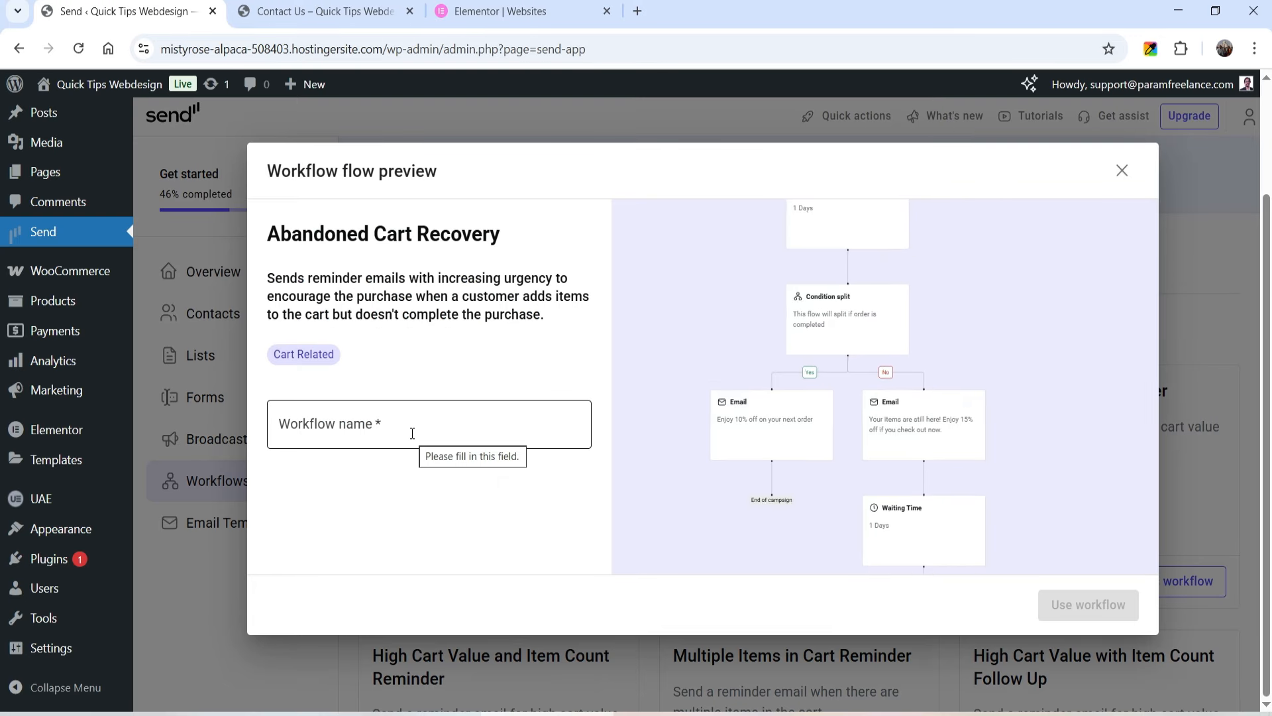
left_click(411, 432)
type("A")
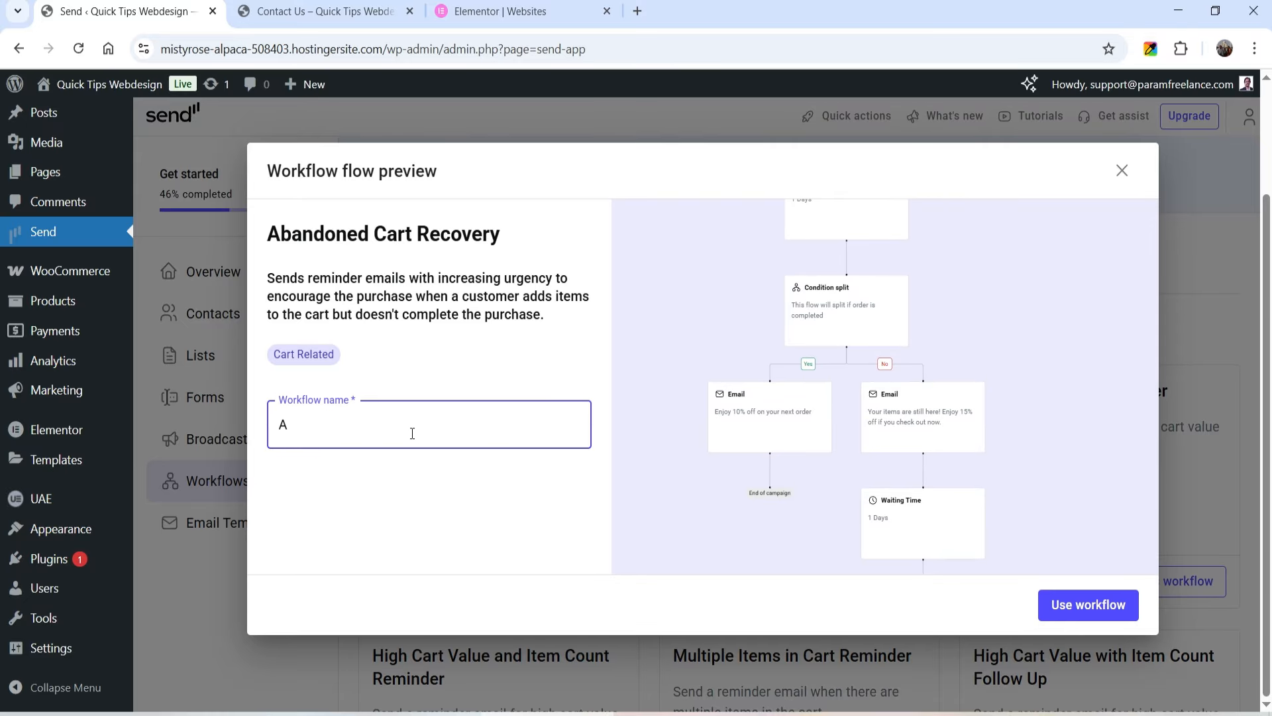
type("bandoned cart workflow")
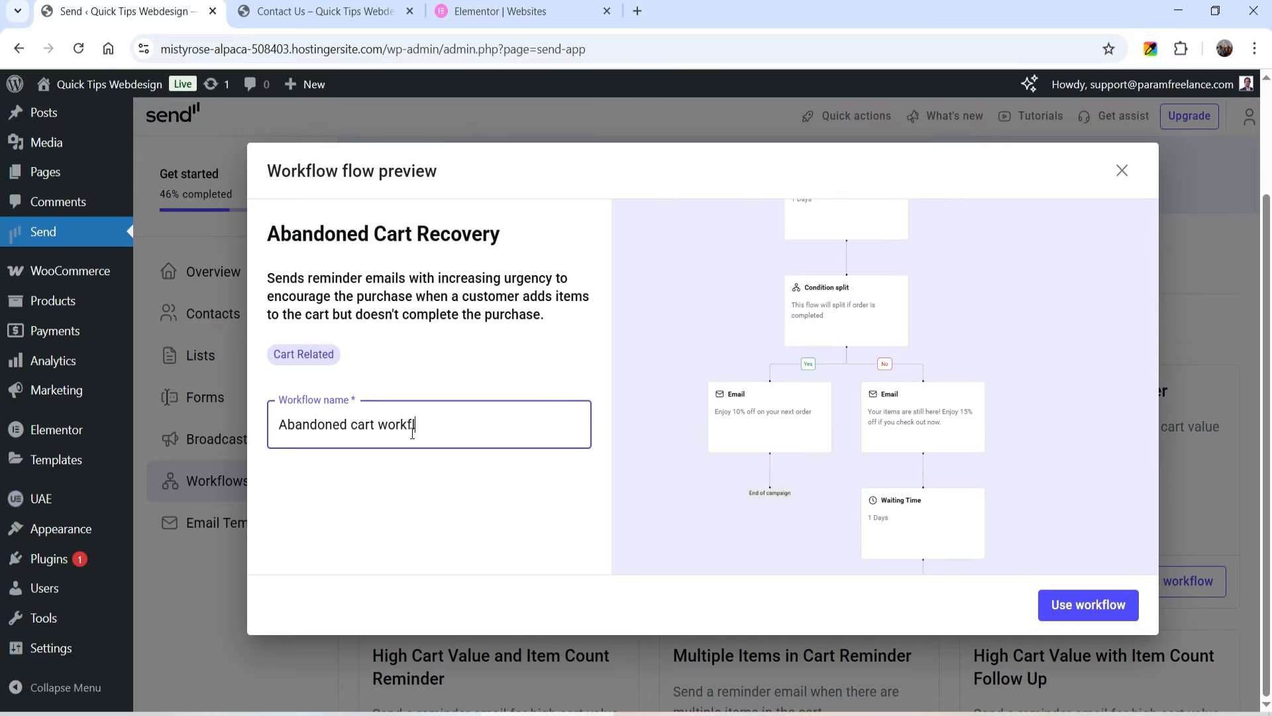
left_click(1093, 613)
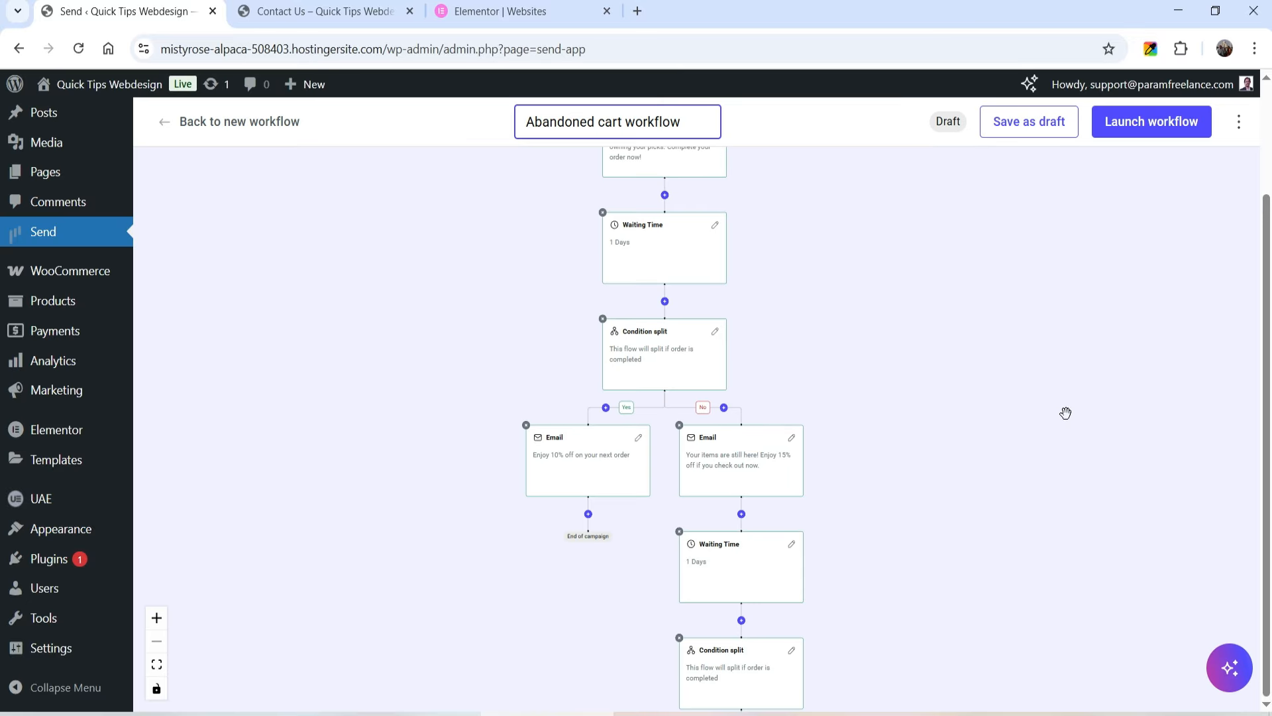
Set the workflow's trigger to start when "cart is abandoned" and save the trigger.
left_click_drag(1062, 314, 940, 545)
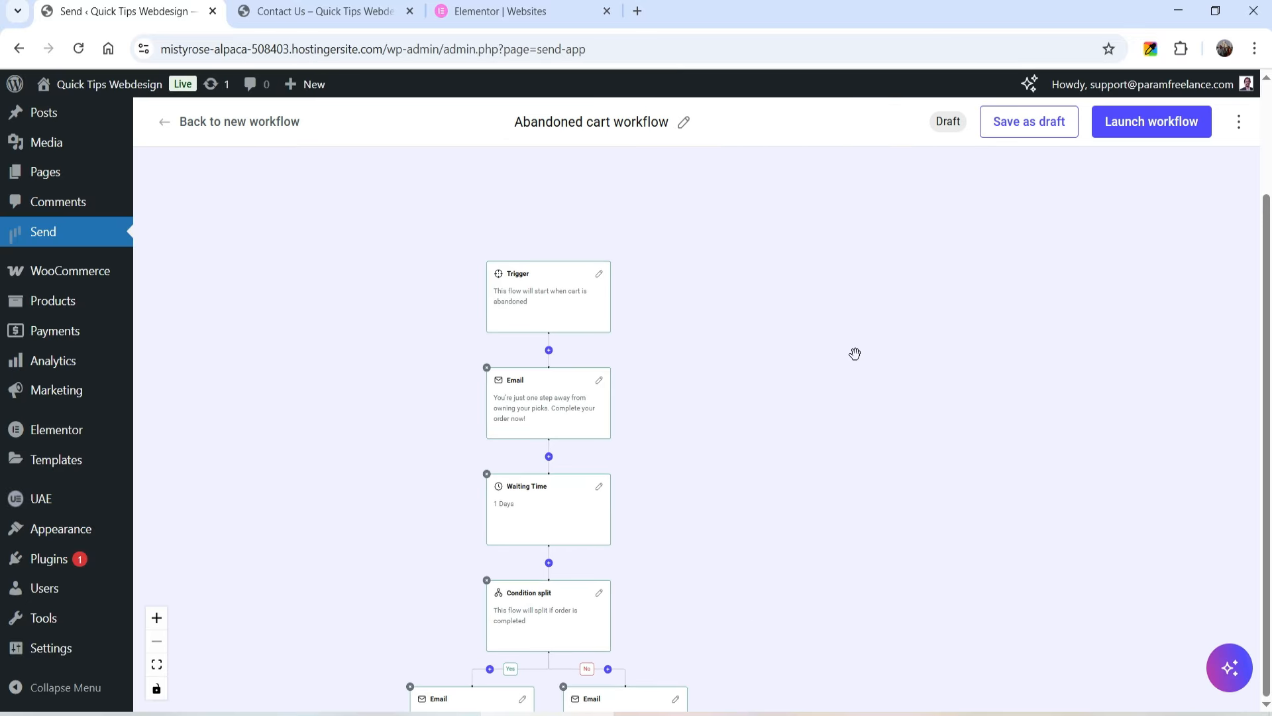
scroll(854, 355, "up", 3)
scroll(705, 320, "up", 2)
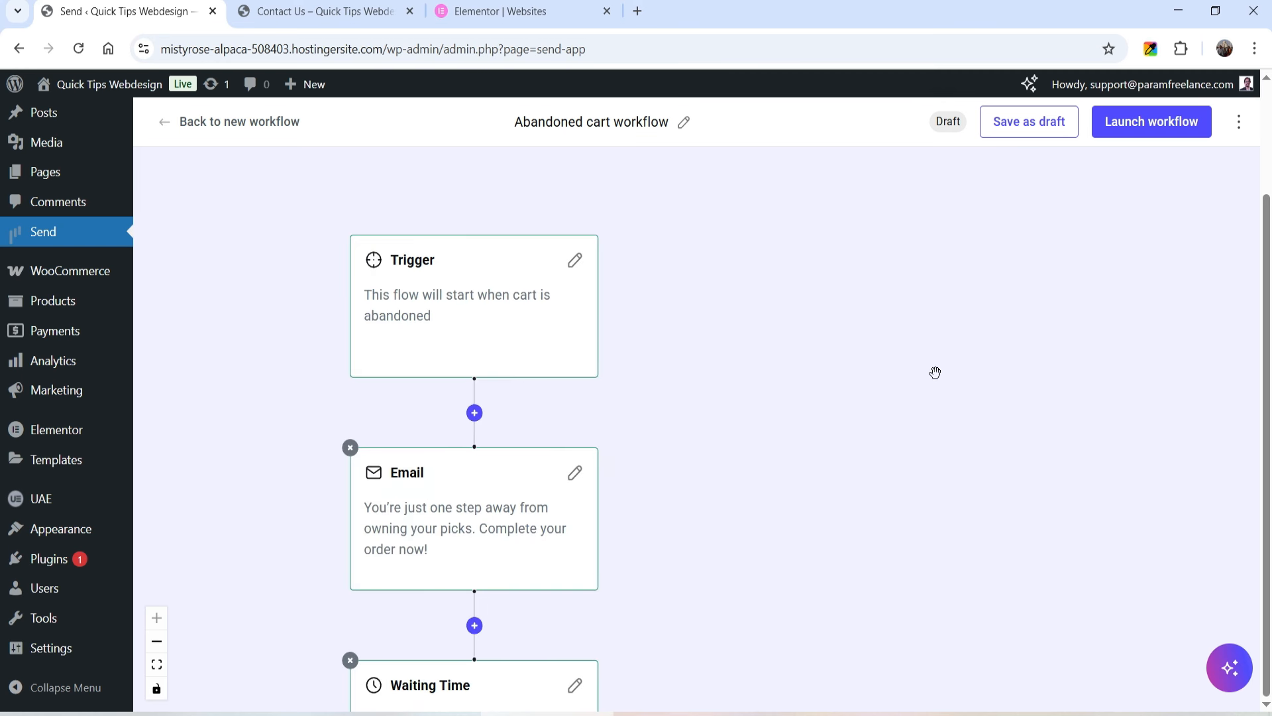
left_click(487, 314)
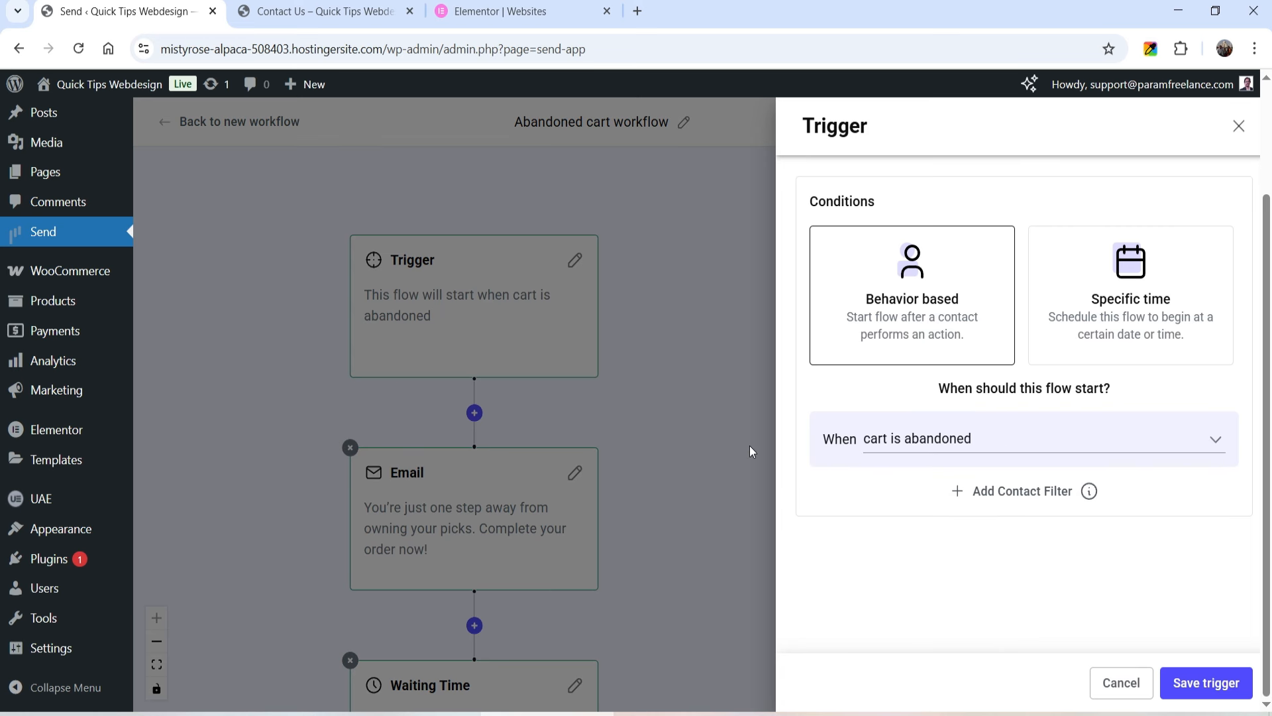
left_click(1074, 444)
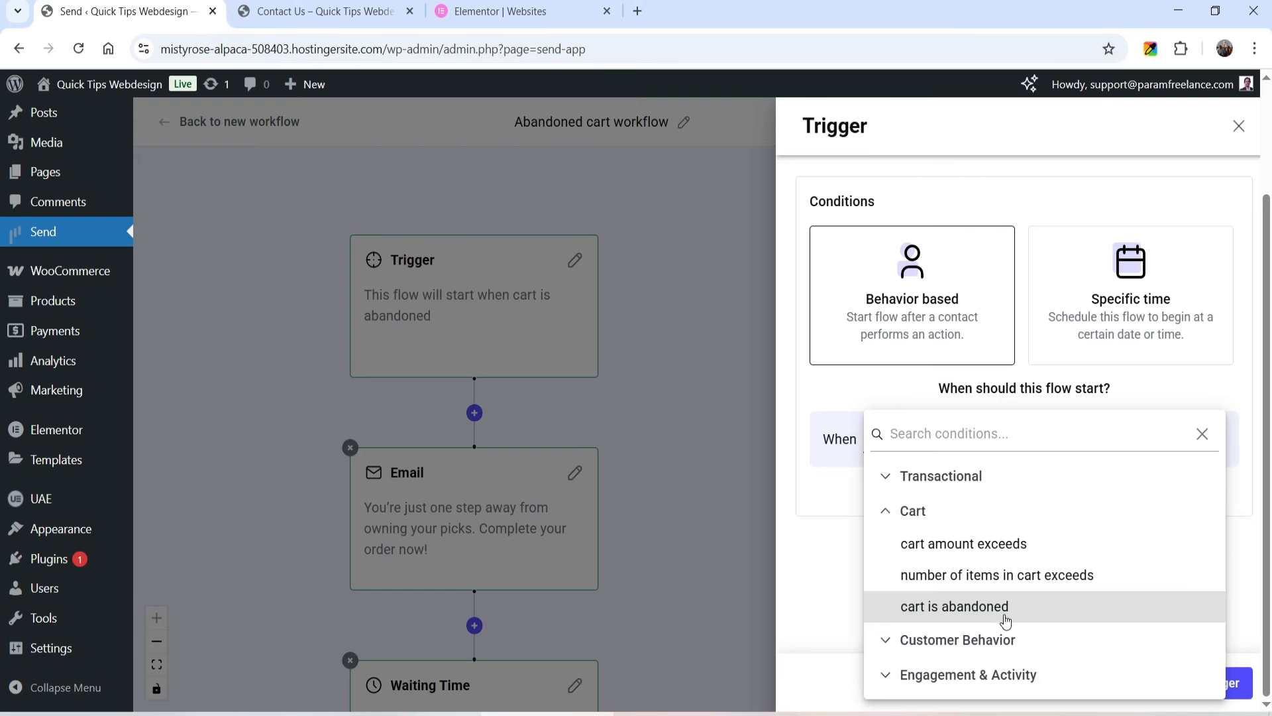
left_click(967, 606)
left_click(1201, 677)
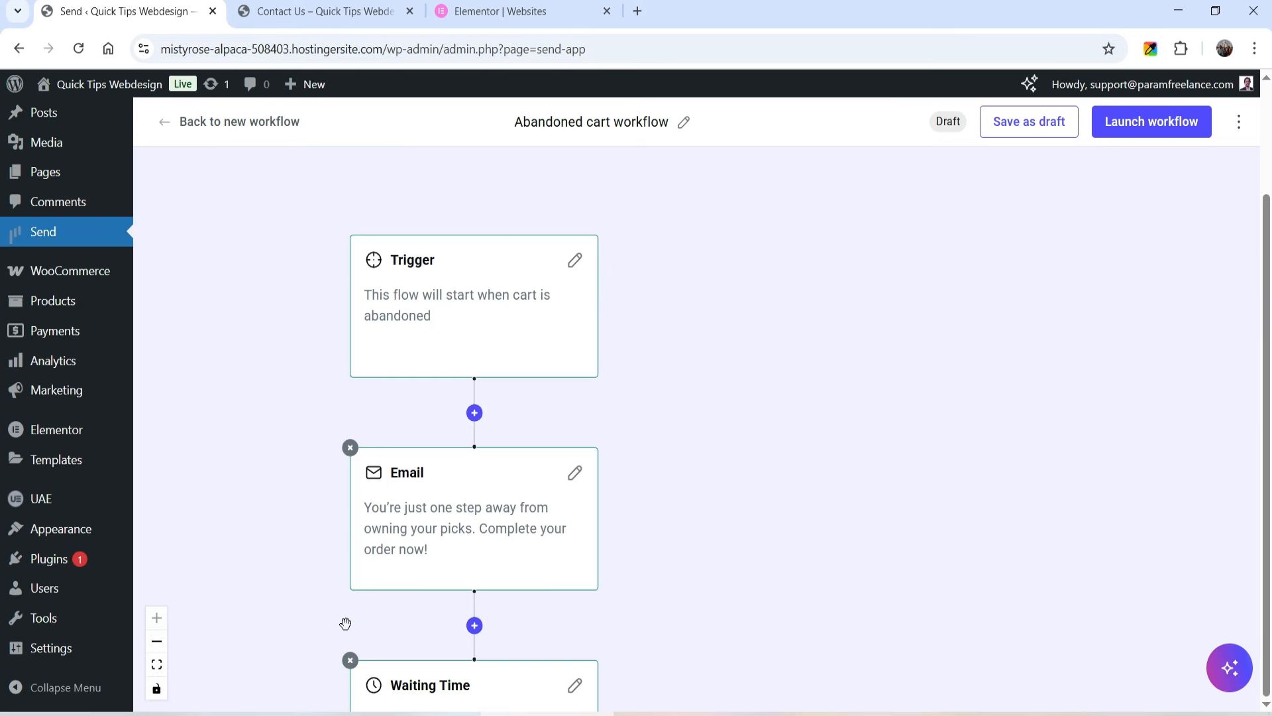
Set the sender name of the first email after the trigger to "Quick Tips Customer Support".
mouse_move(468, 521)
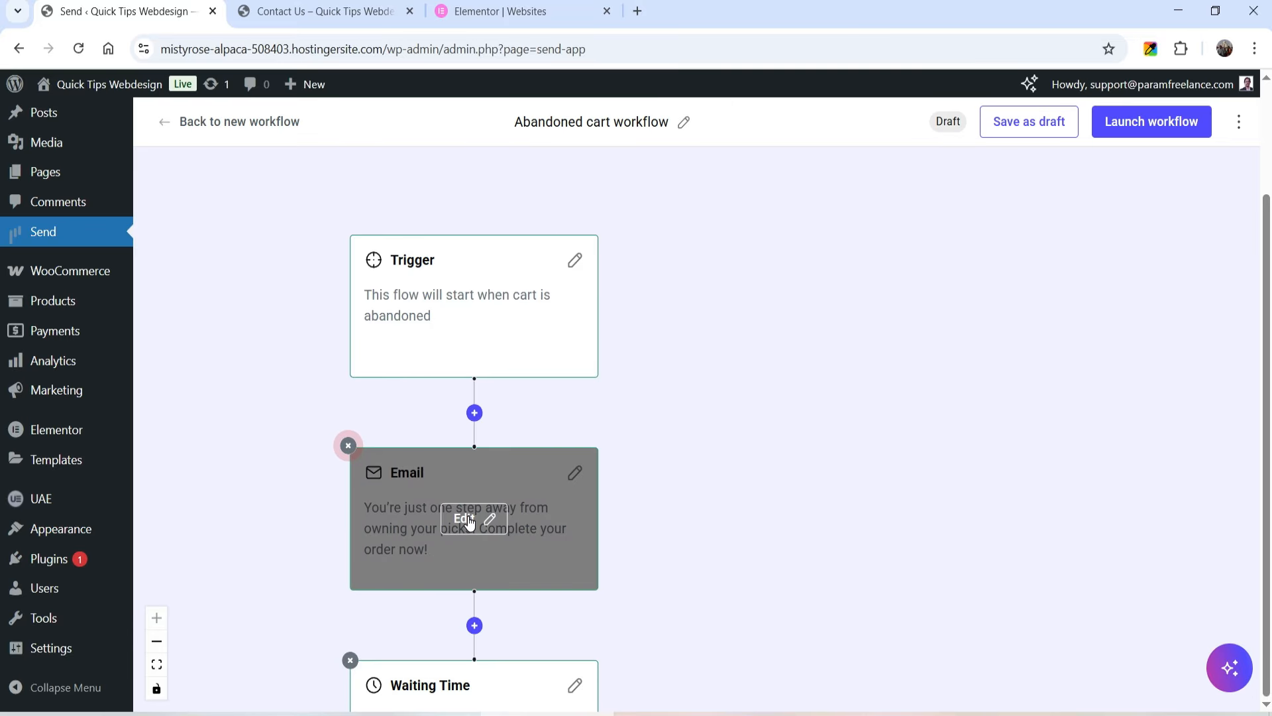
left_click(468, 520)
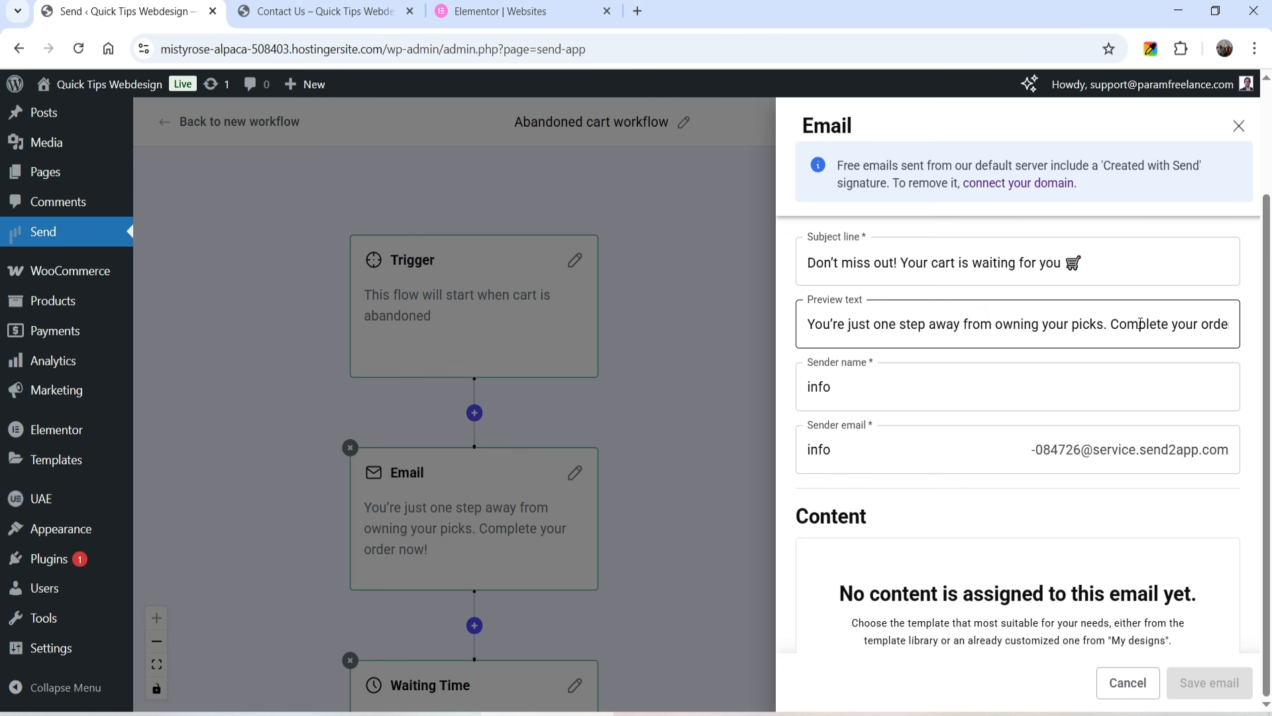
left_click(900, 386)
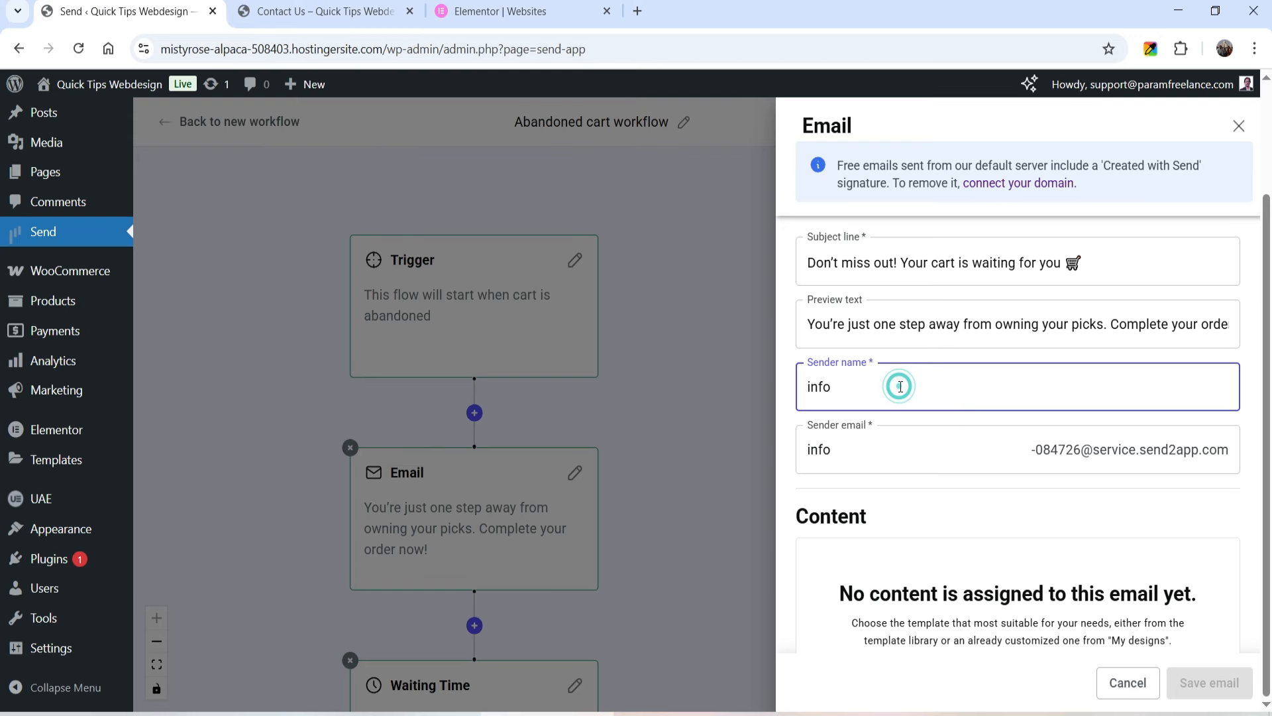
key("BackSpace")
key("BackSpace")
key("BackSpace")
key("BackSpace")
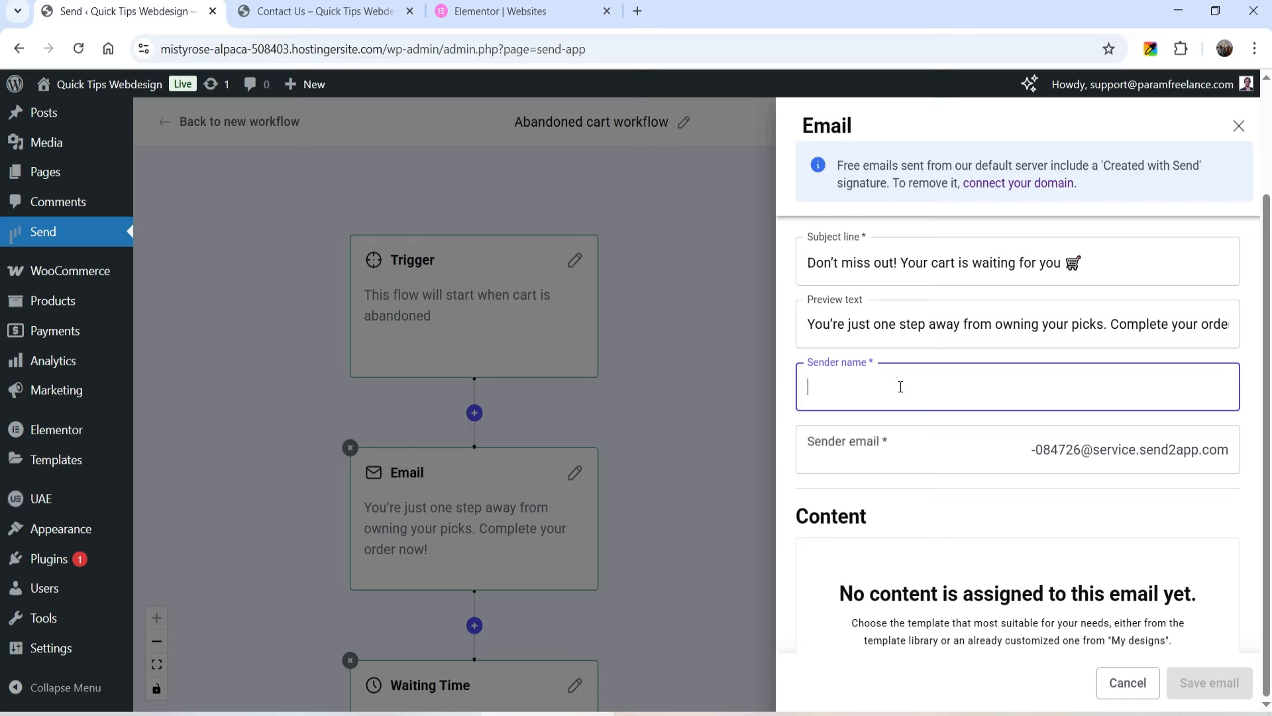
type("Quick Tips Customer Support")
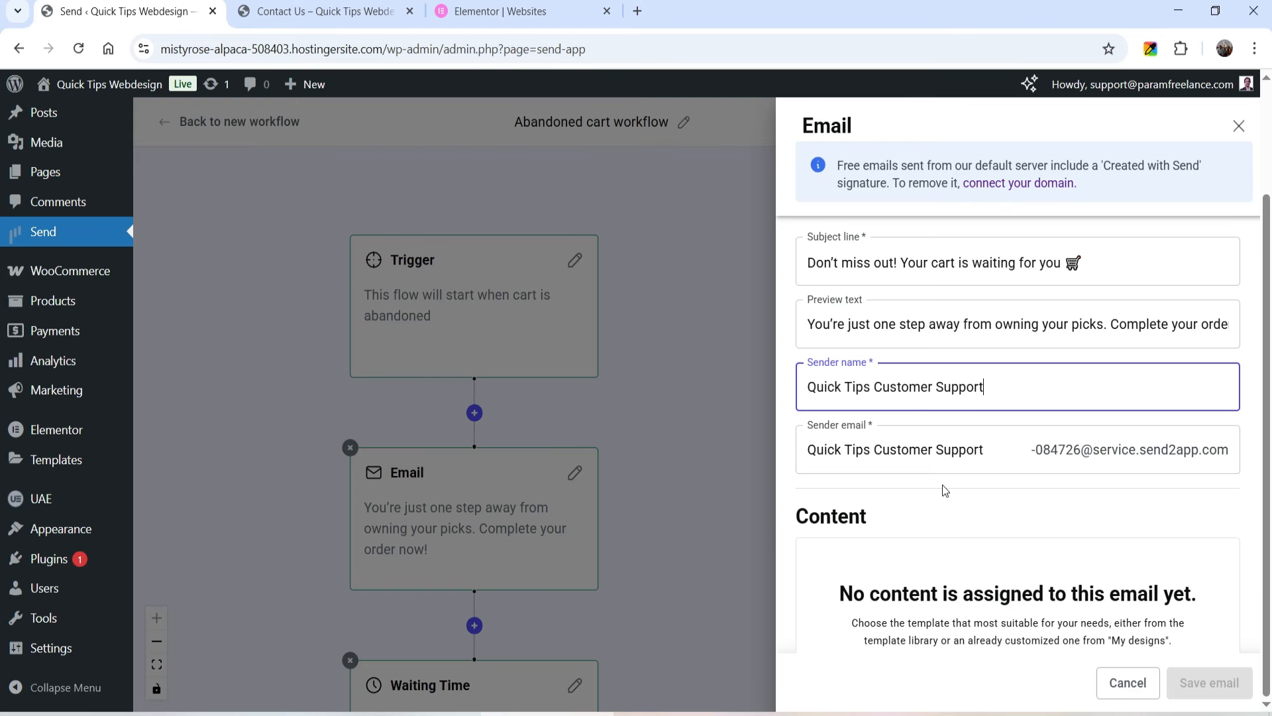
Assign the Abandoned Cart Dynamic Cart template from the template gallery to the email and open it for editing.
scroll(946, 490, "down", 3)
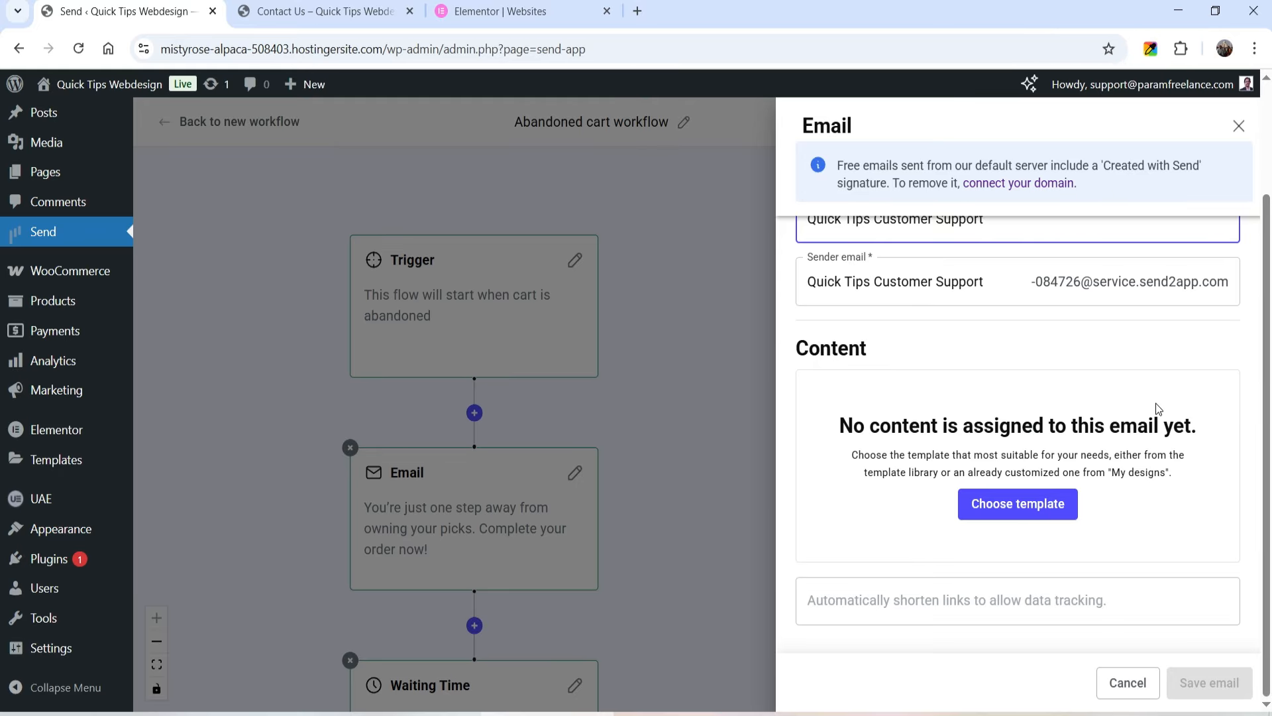
left_click(1031, 514)
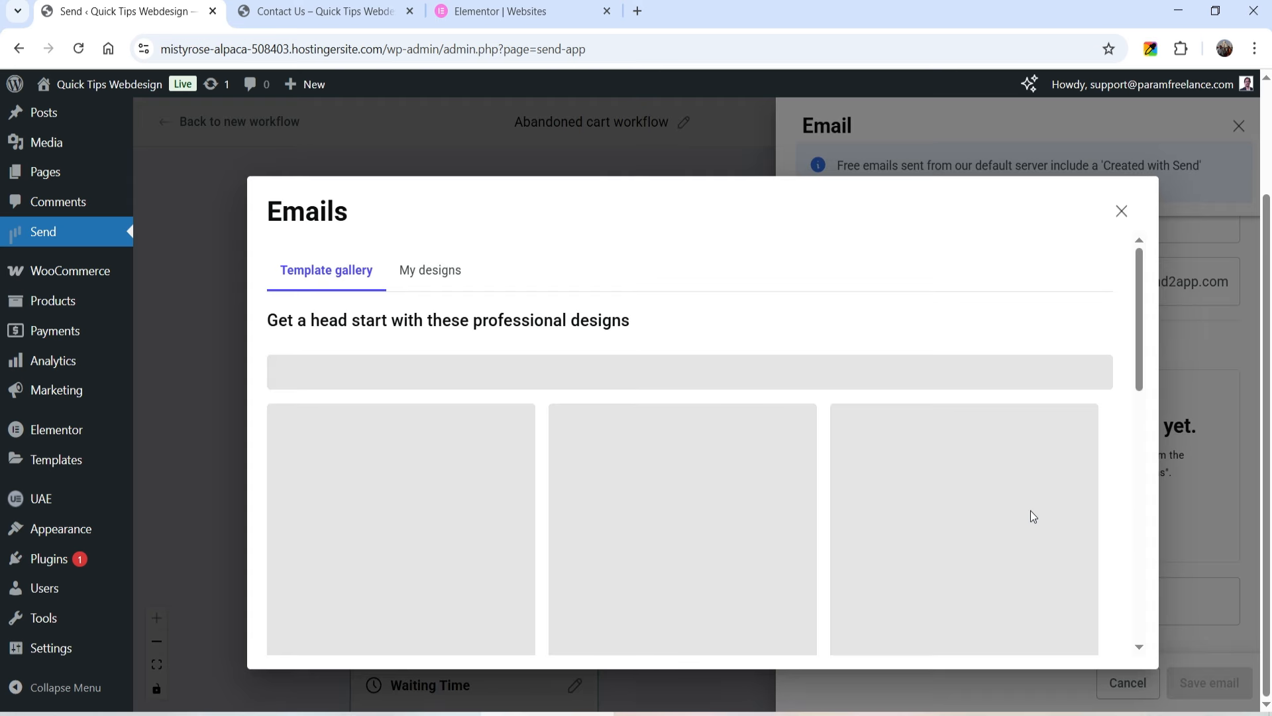
scroll(1028, 322, "down", 2)
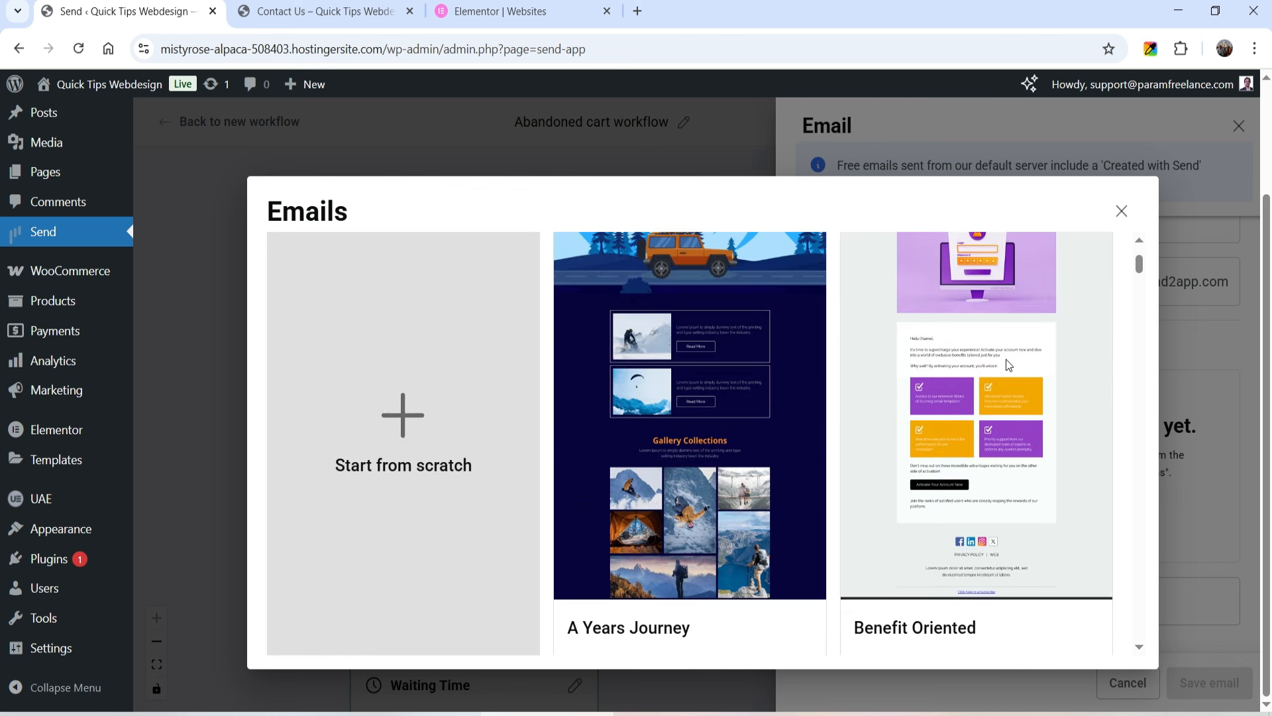
scroll(1080, 400, "down", 15)
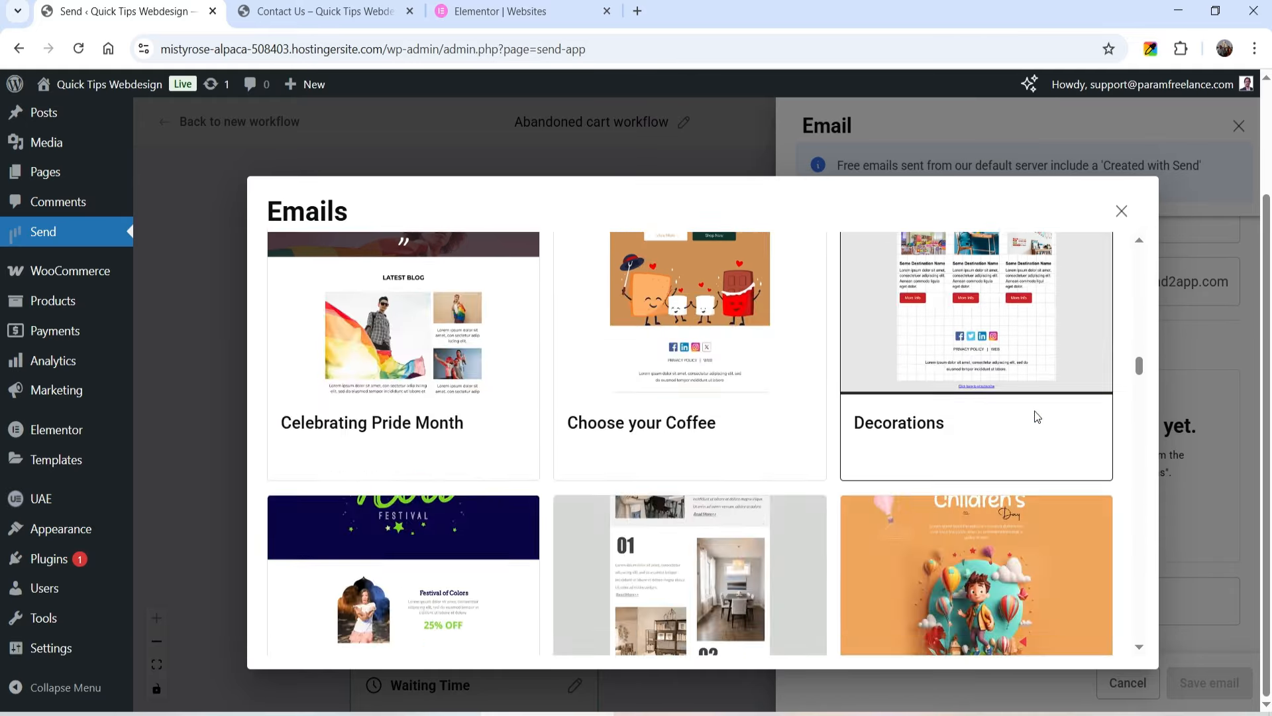
scroll(1038, 416, "down", 4)
left_click_drag(1138, 377, 1152, 238)
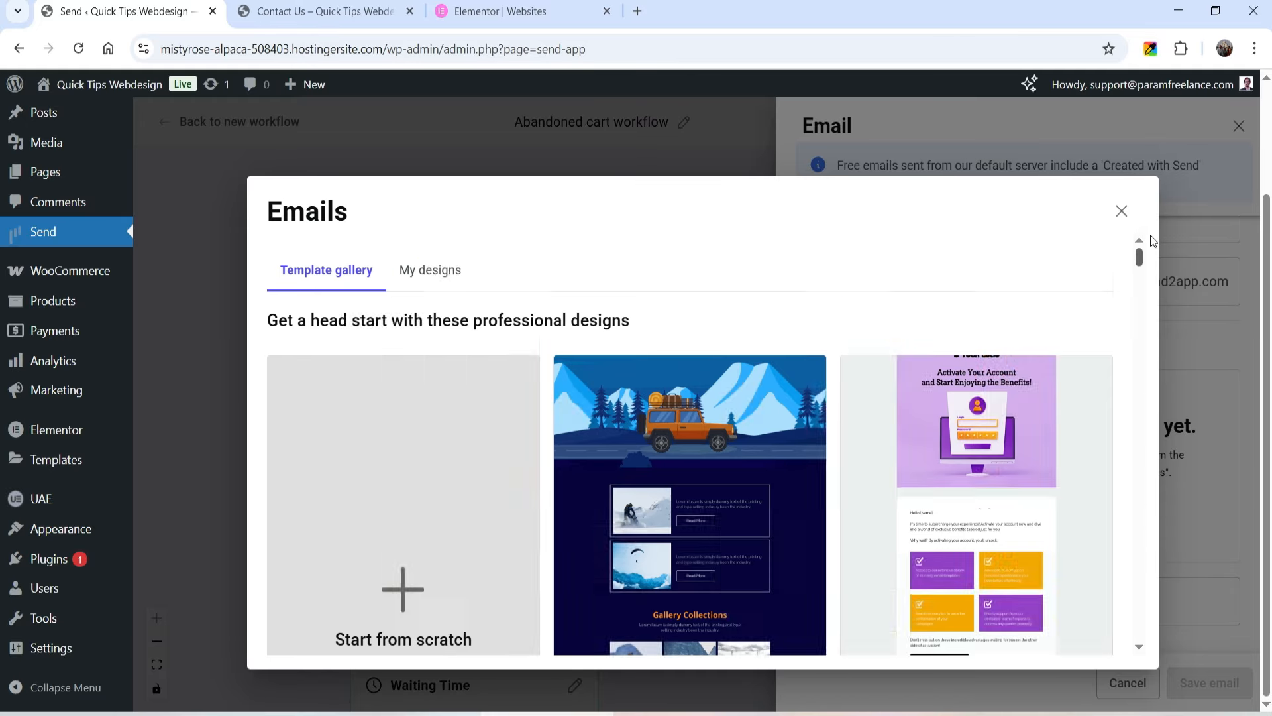
scroll(420, 458, "down", 1)
scroll(420, 458, "down", 2)
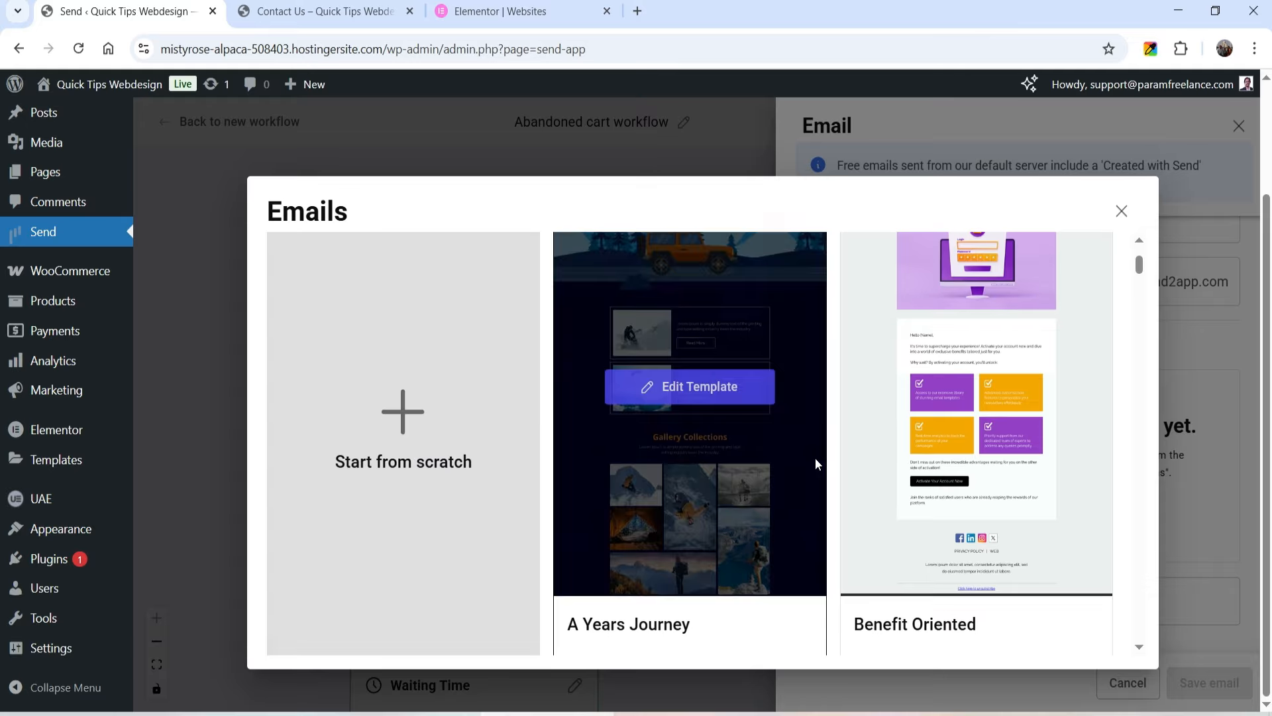
scroll(691, 453, "down", 15)
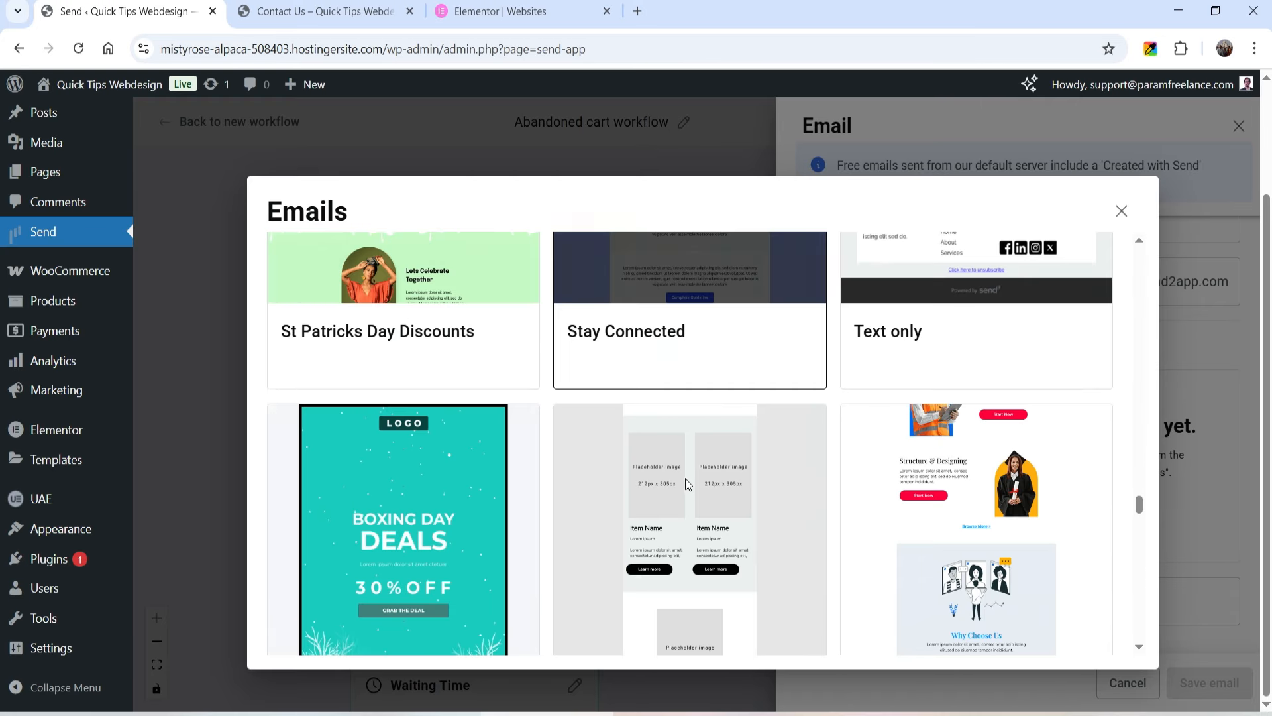
scroll(685, 478, "down", 15)
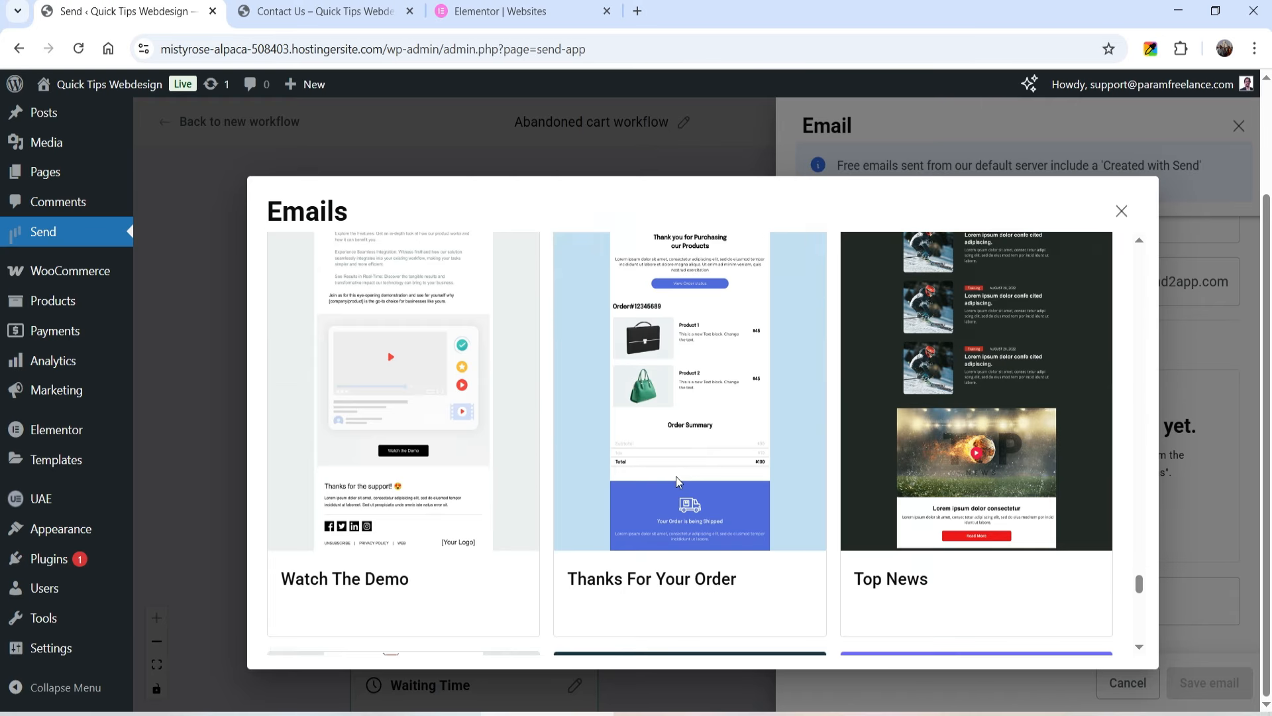
scroll(676, 476, "down", 10)
scroll(669, 336, "up", 3)
scroll(659, 427, "up", 1)
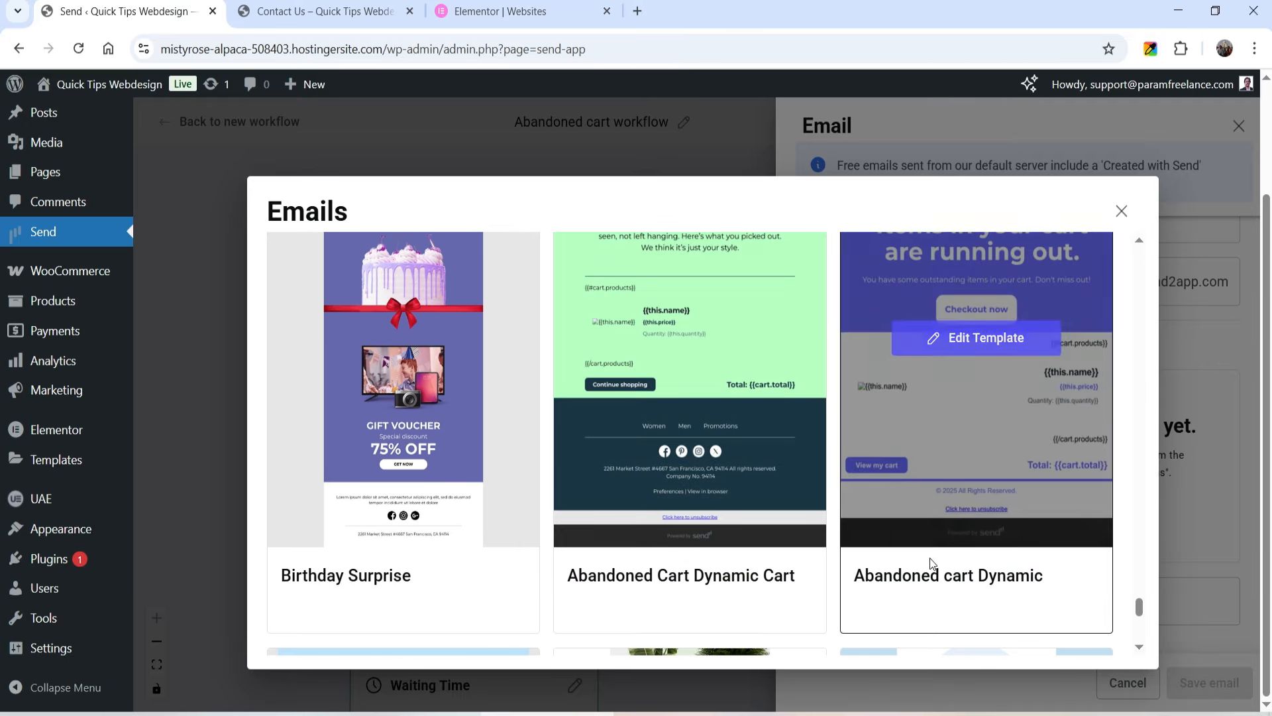
scroll(902, 299, "up", 1)
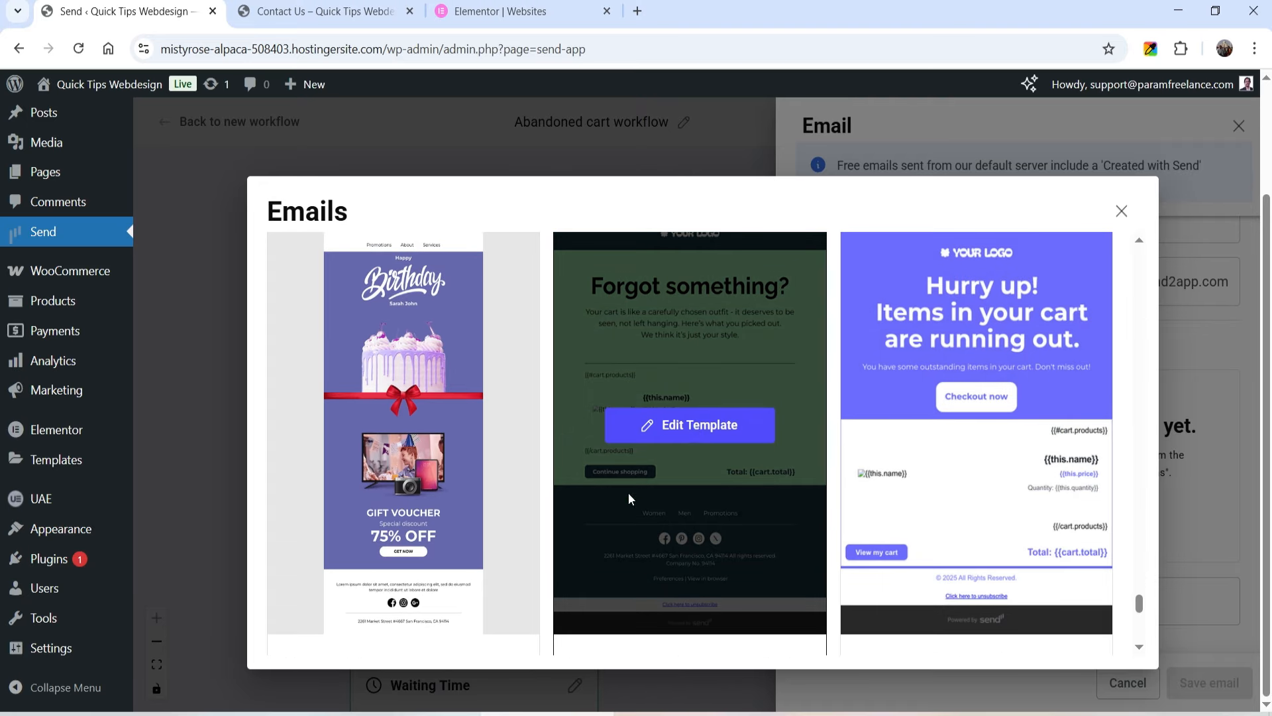
left_click(698, 428)
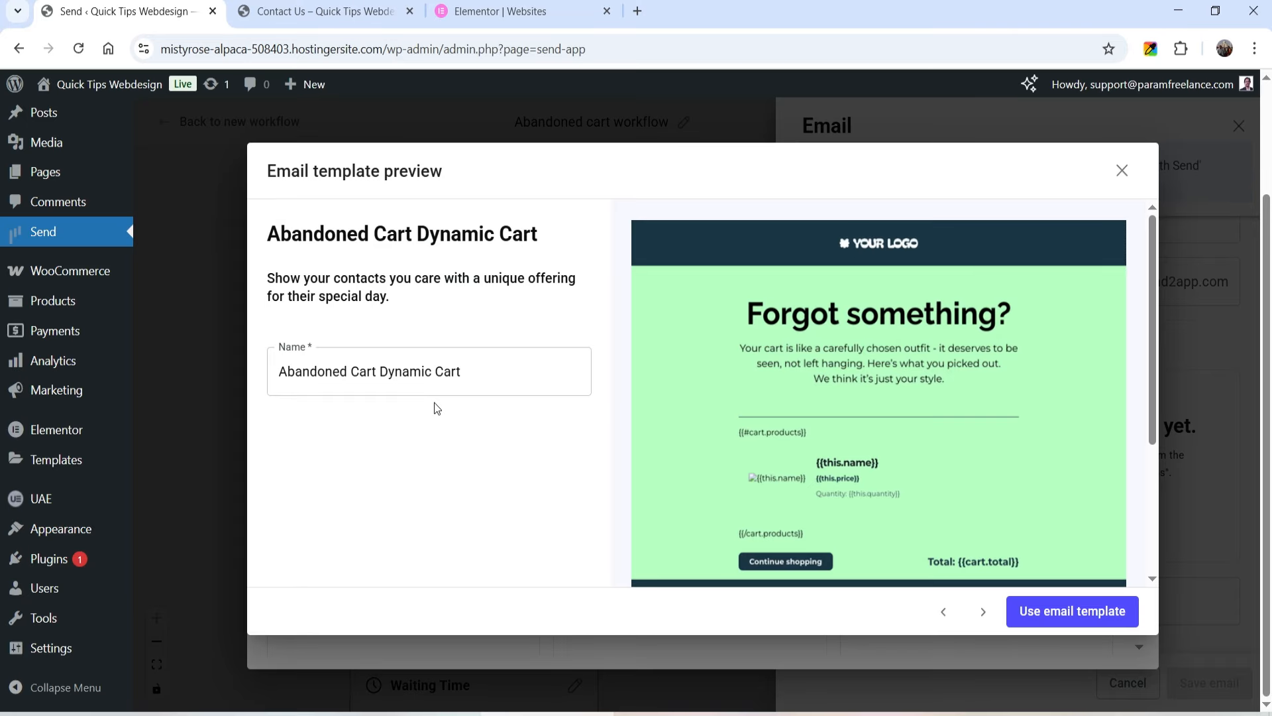
left_click(1105, 616)
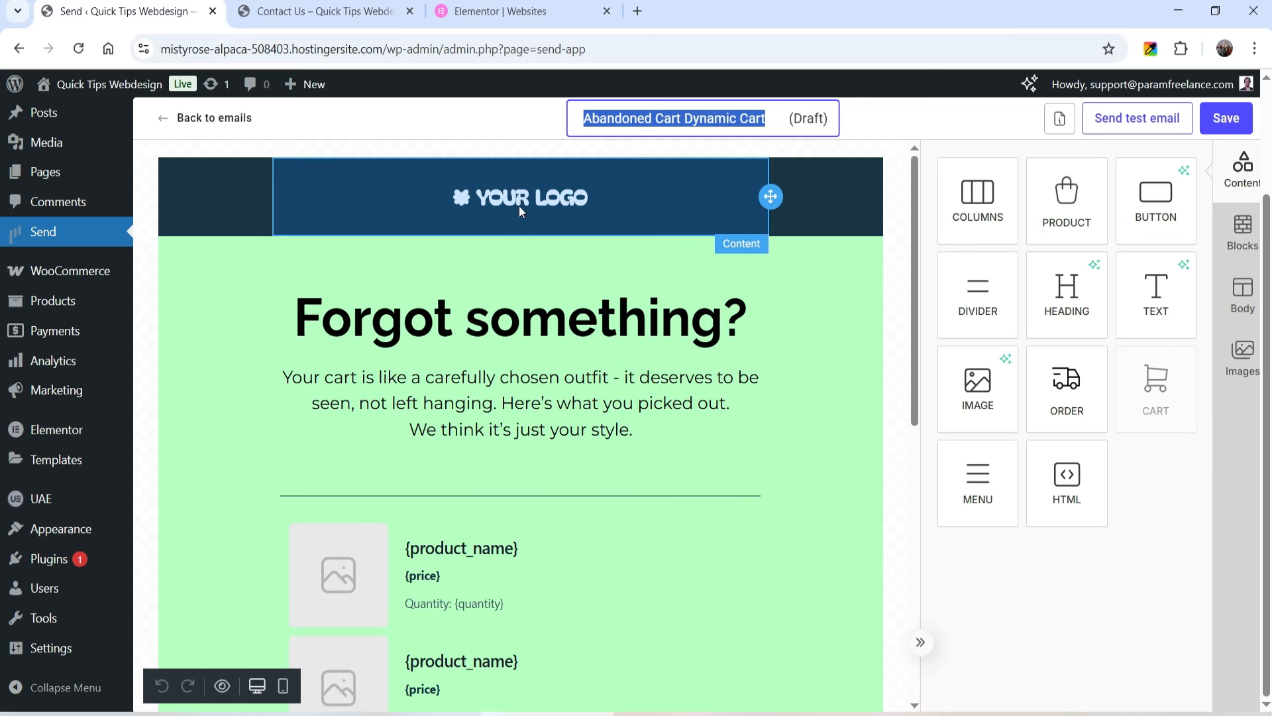
Replace the placeholder logo in the email header with the white DNK logo "logo1@2x-free-img" from the WordPress media library.
left_click(517, 201)
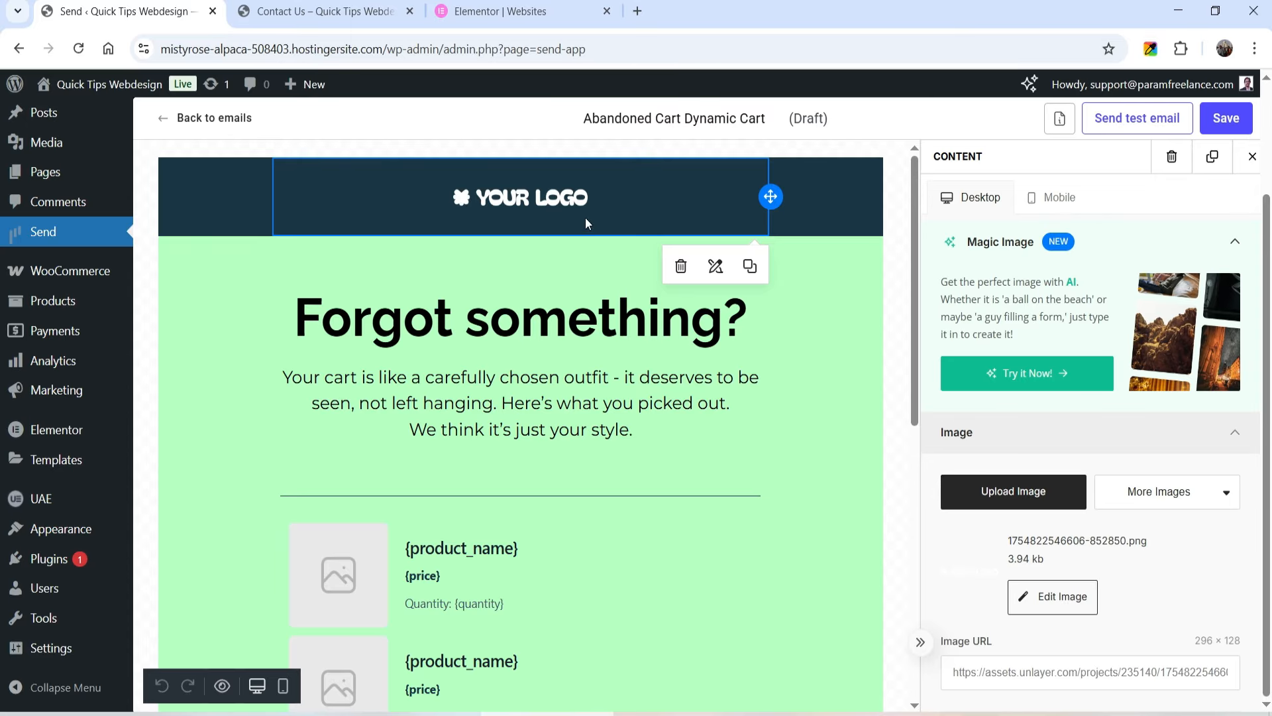
left_click(1025, 502)
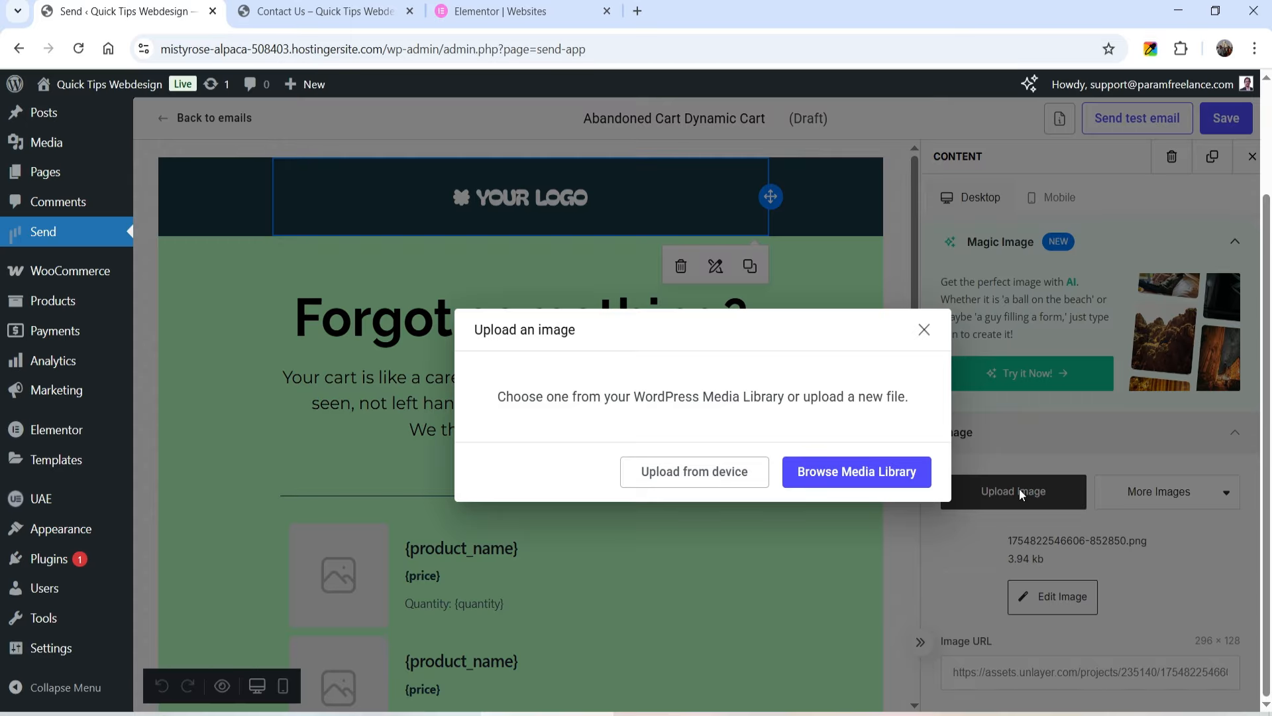
left_click(890, 475)
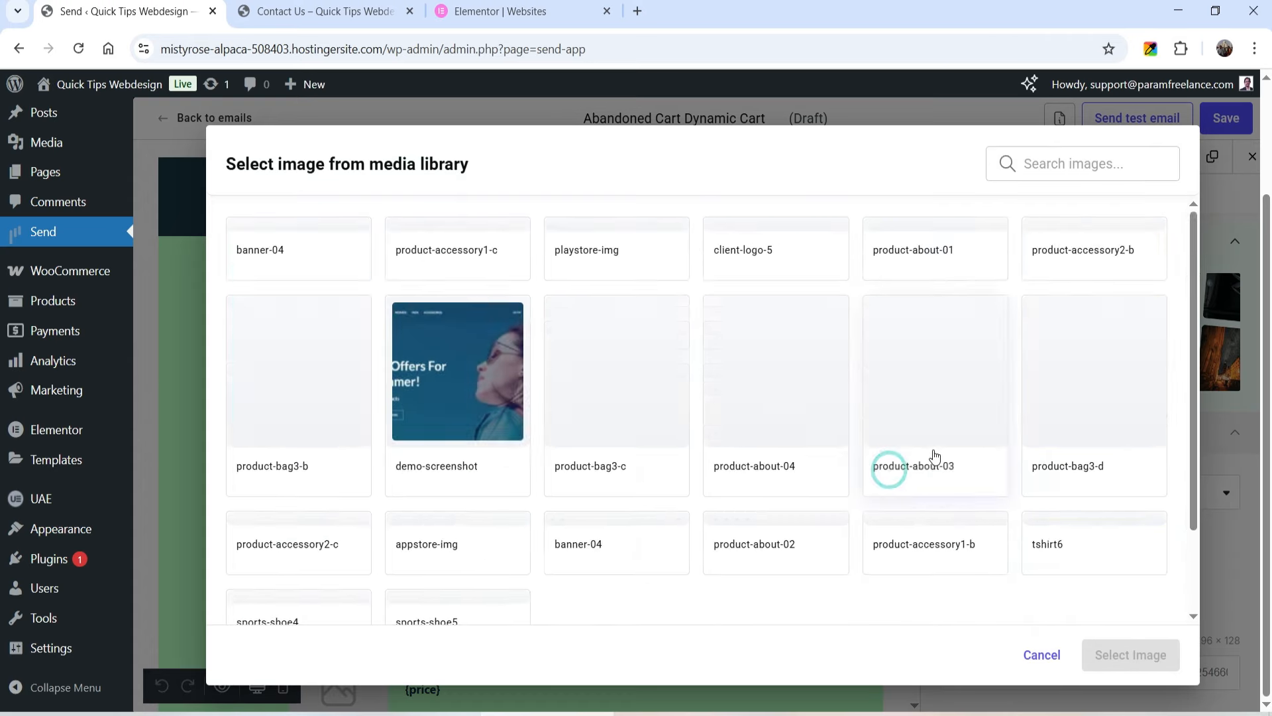
scroll(735, 371, "down", 5)
scroll(741, 375, "down", 3)
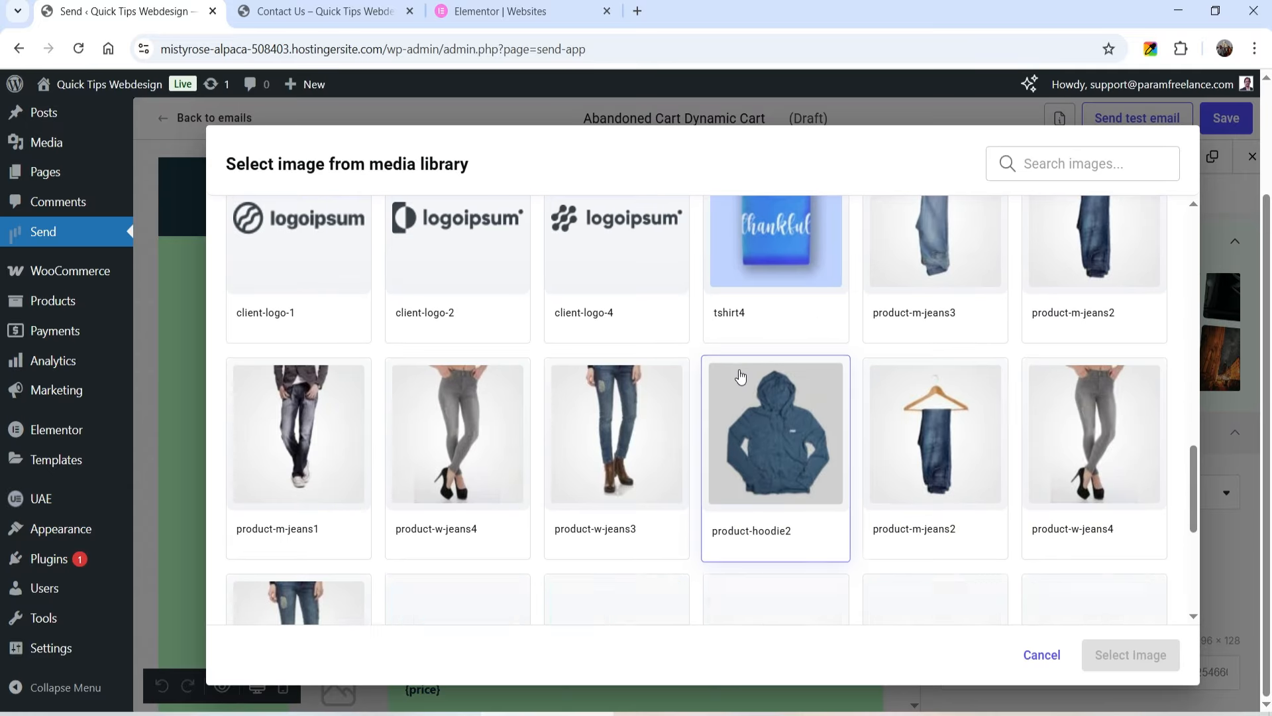
scroll(832, 367, "down", 10)
left_click(898, 292)
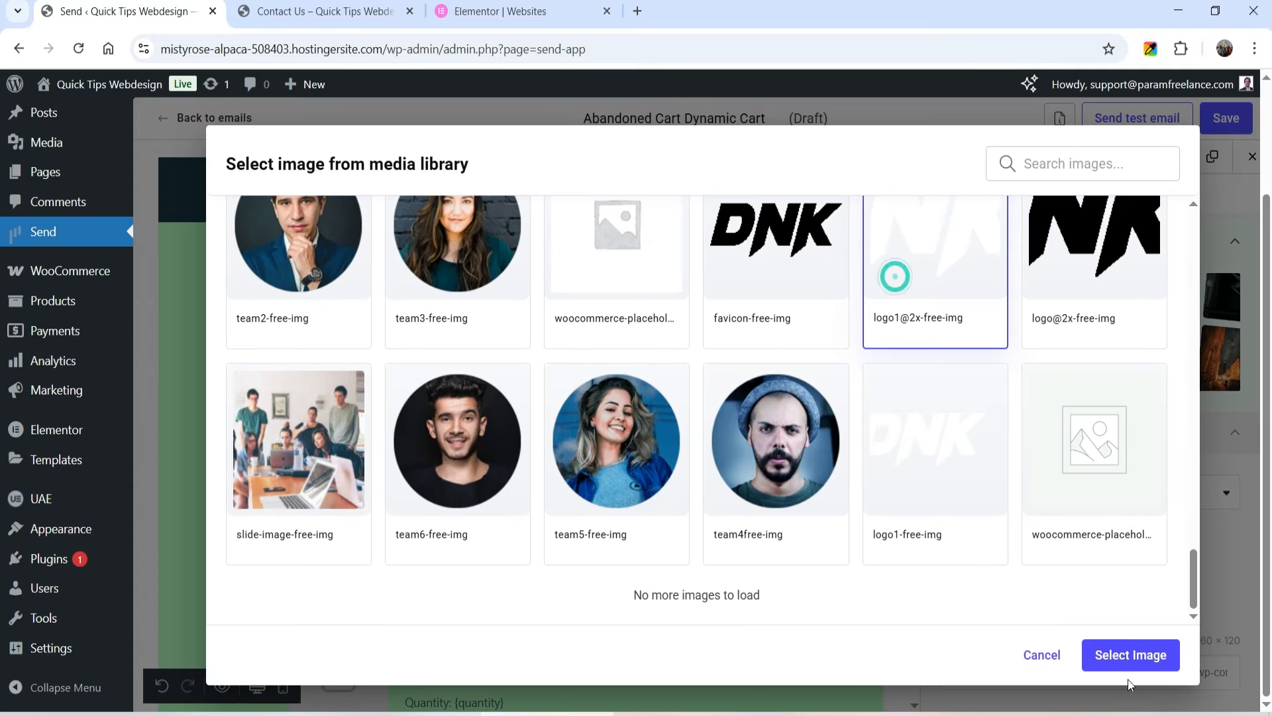
left_click(1130, 656)
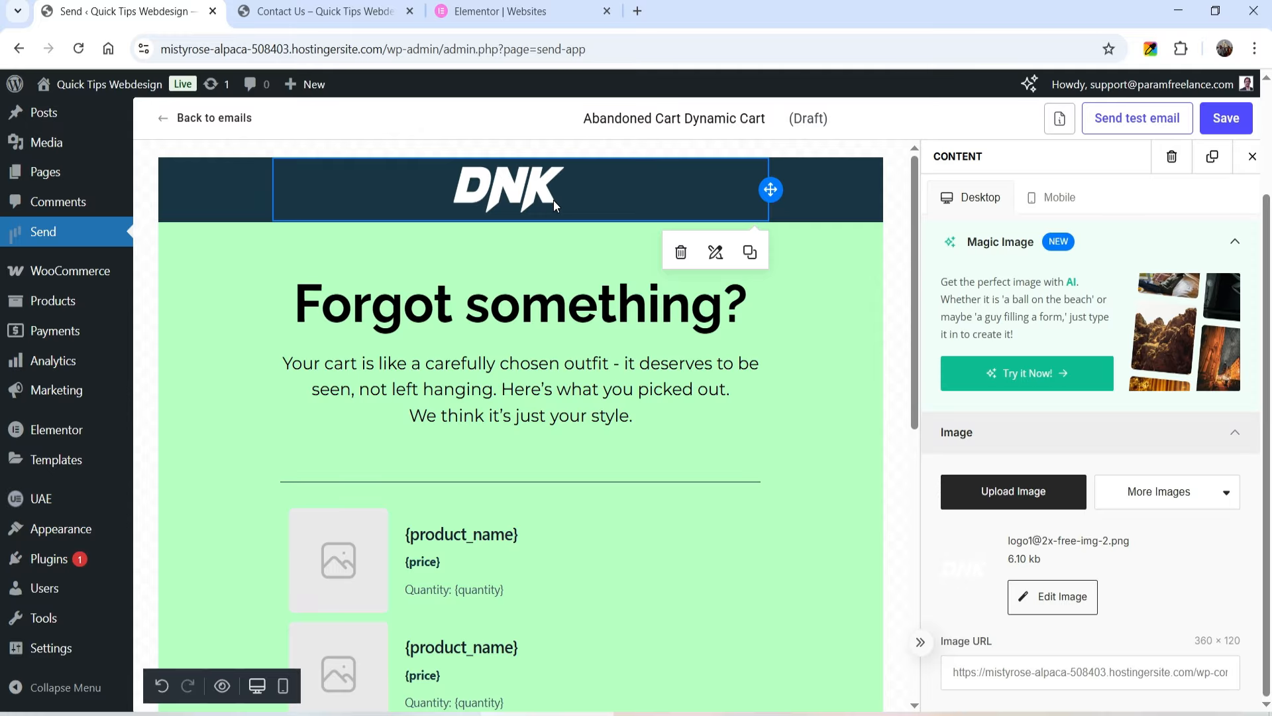
Examine the email's heading and intro paragraph with their text settings, along with the rest of the email layout.
left_click(532, 312)
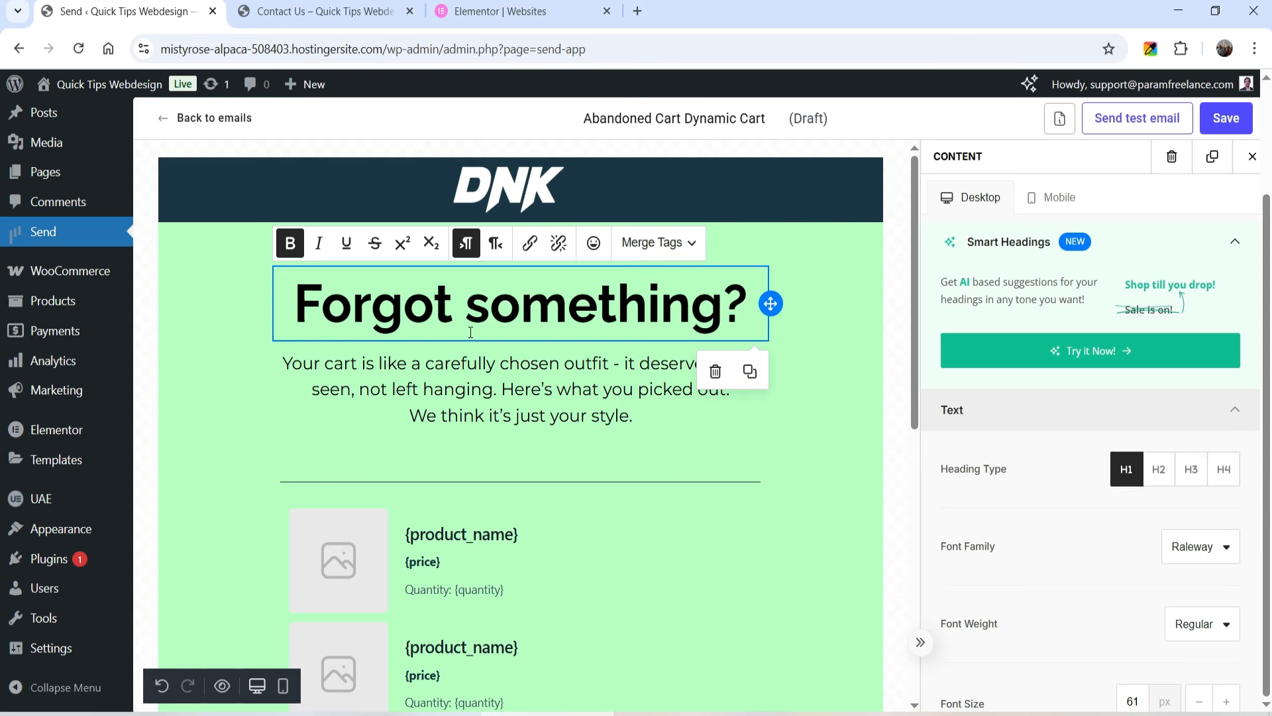
left_click(422, 389)
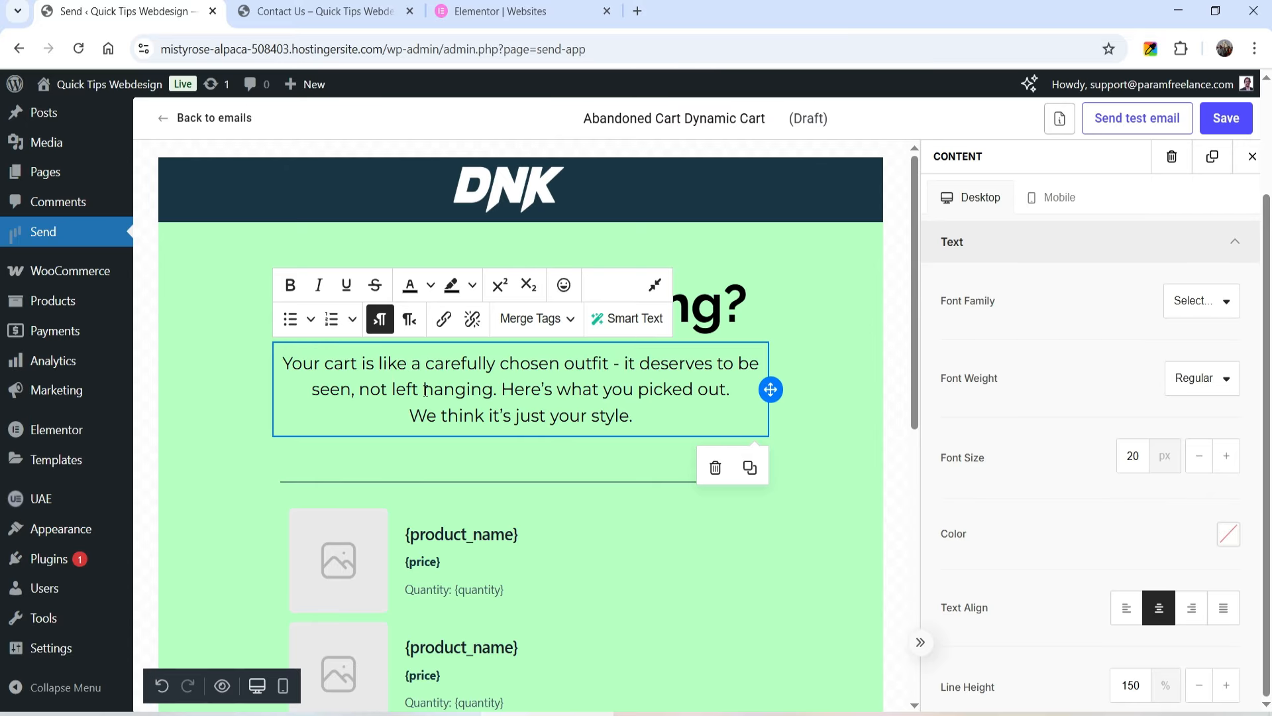
left_click(446, 393)
scroll(613, 397, "down", 5)
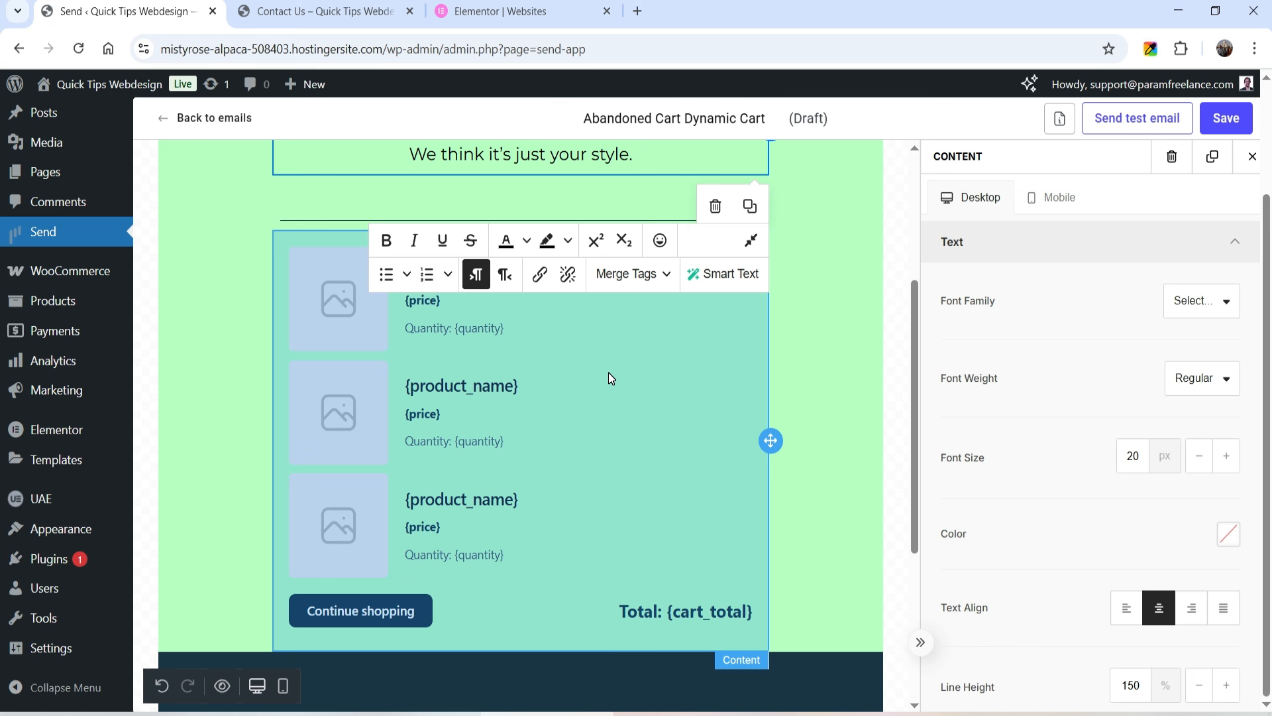
scroll(609, 378, "down", 5)
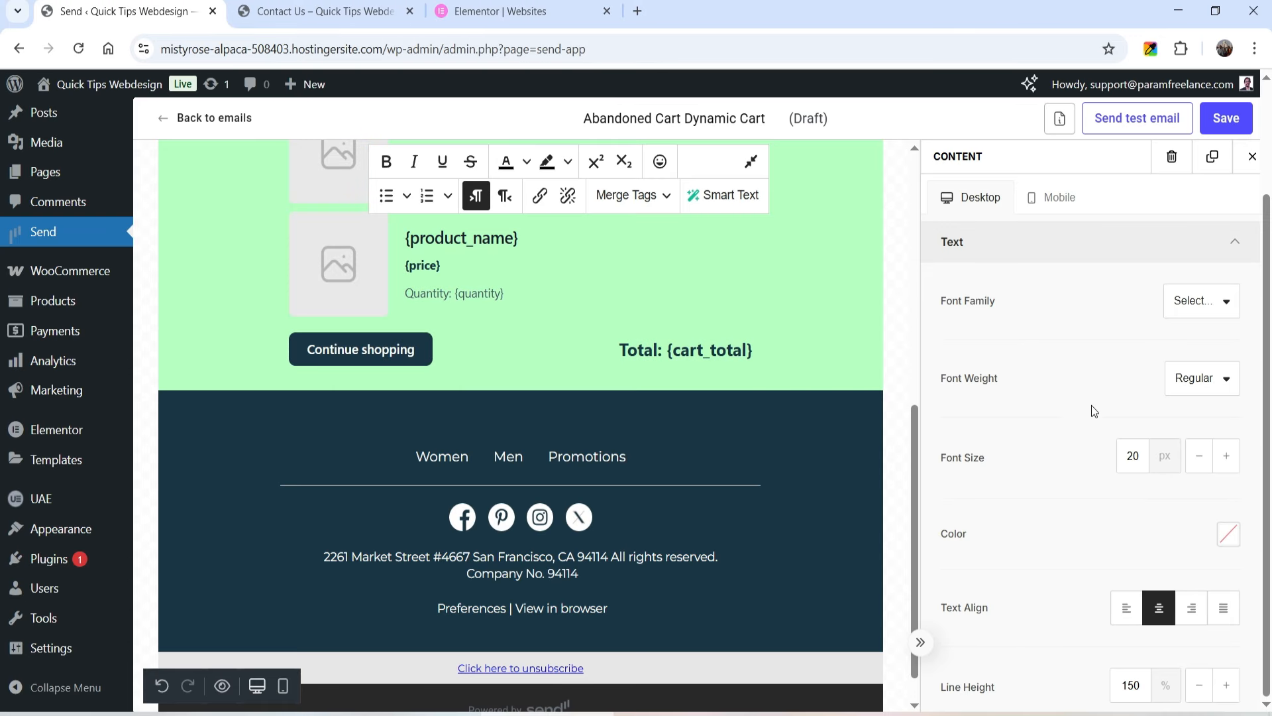
scroll(1044, 245, "down", 6)
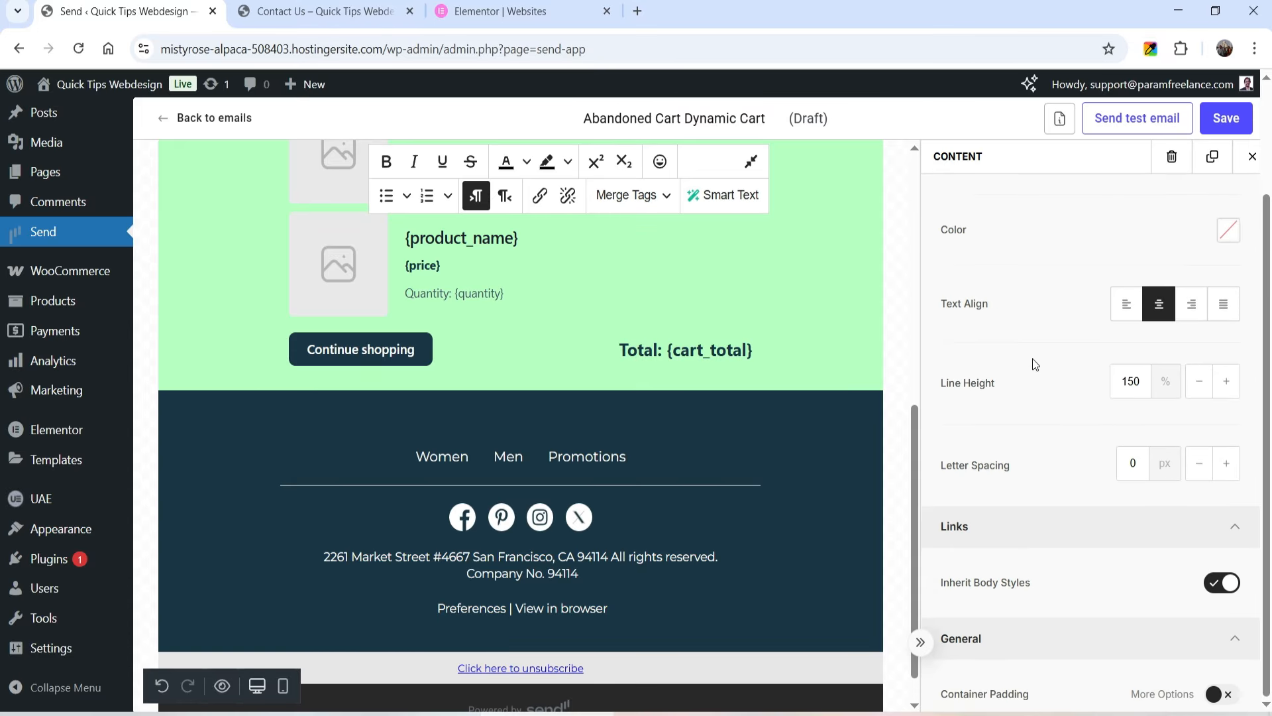
scroll(1098, 397, "down", 1)
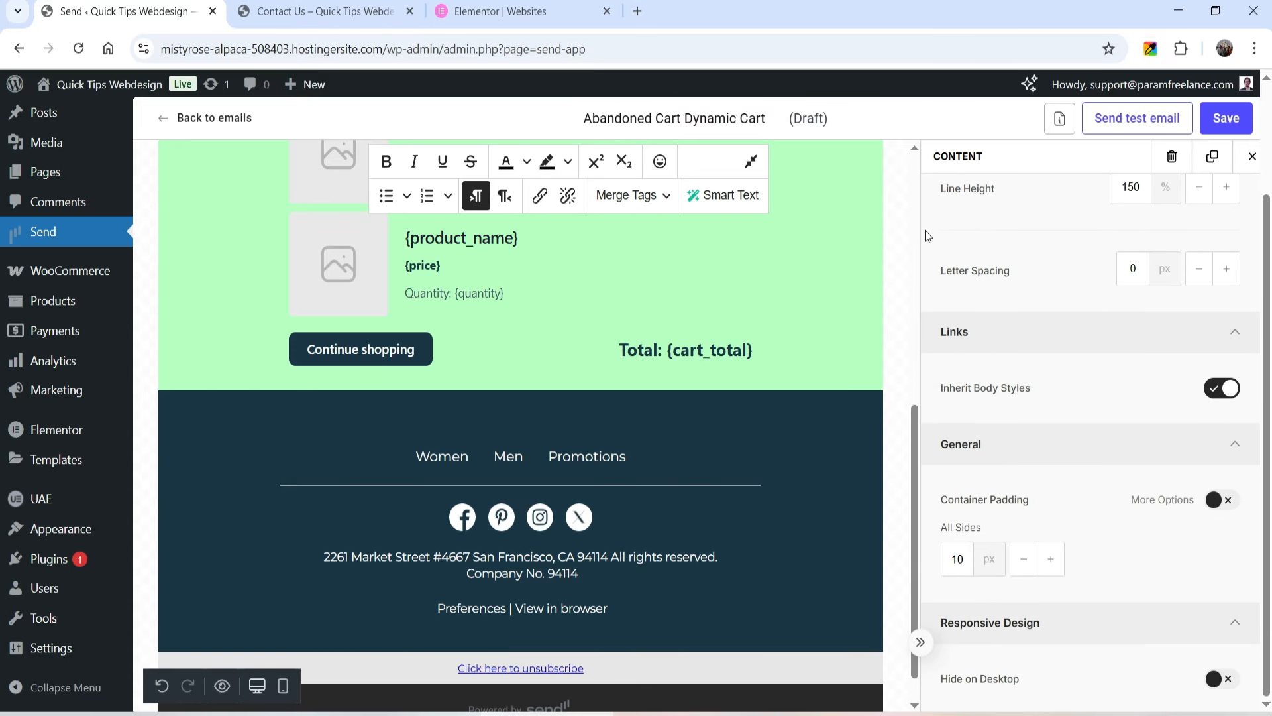
Examine the cart products block's style, button text, padding and responsive settings for desktop and mobile.
left_click(670, 296)
scroll(1042, 366, "down", 4)
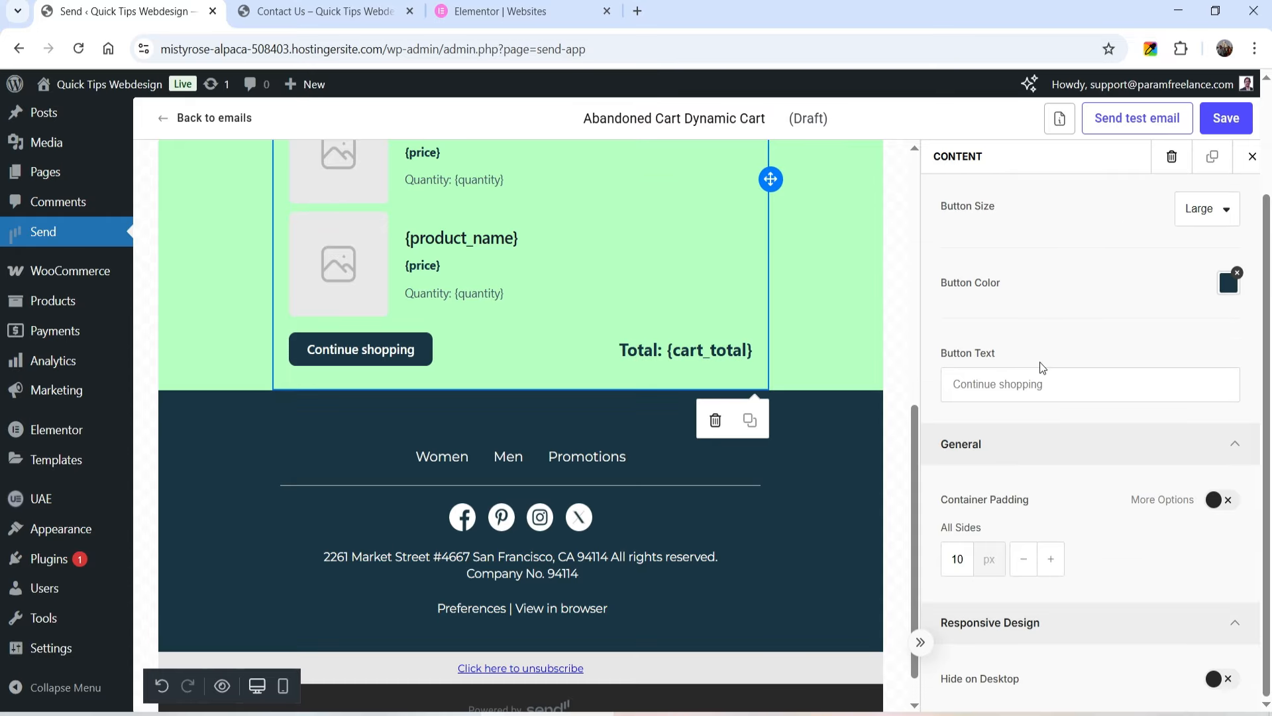
left_click(1025, 384)
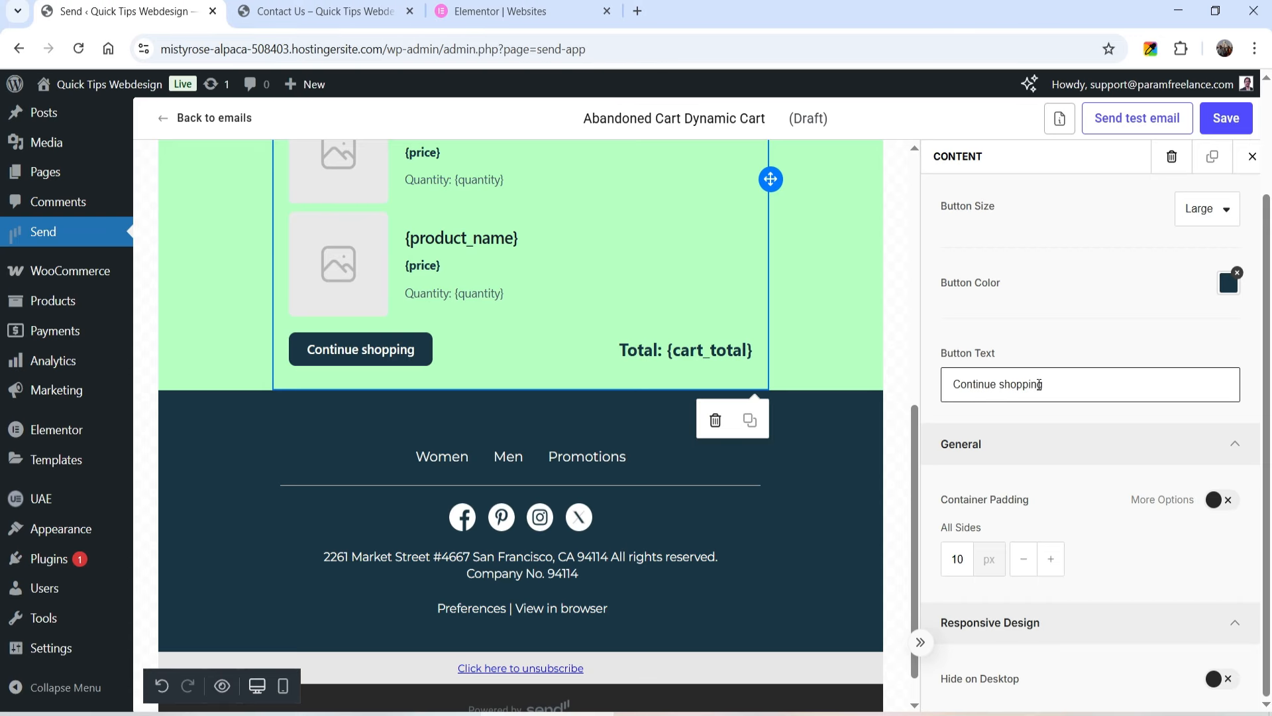
scroll(952, 386, "up", 3)
scroll(1143, 387, "up", 1)
scroll(1062, 399, "down", 4)
scroll(997, 380, "up", 4)
left_click(1046, 198)
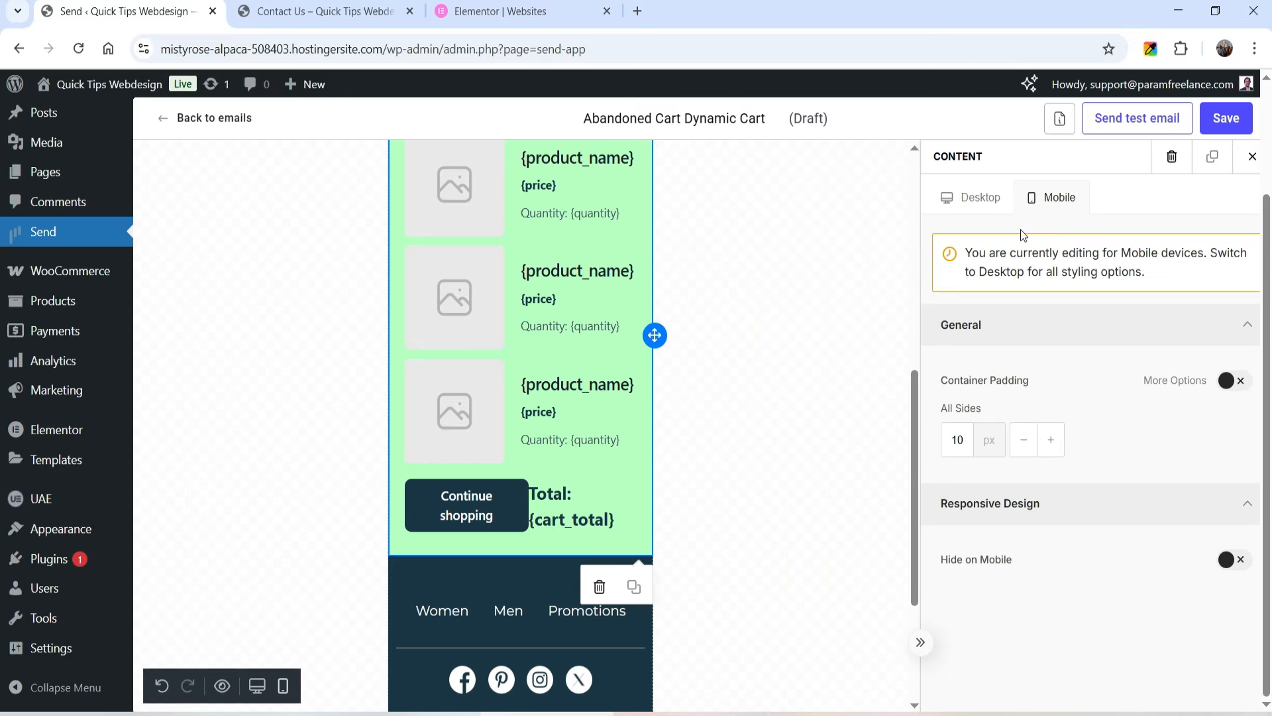
left_click(969, 198)
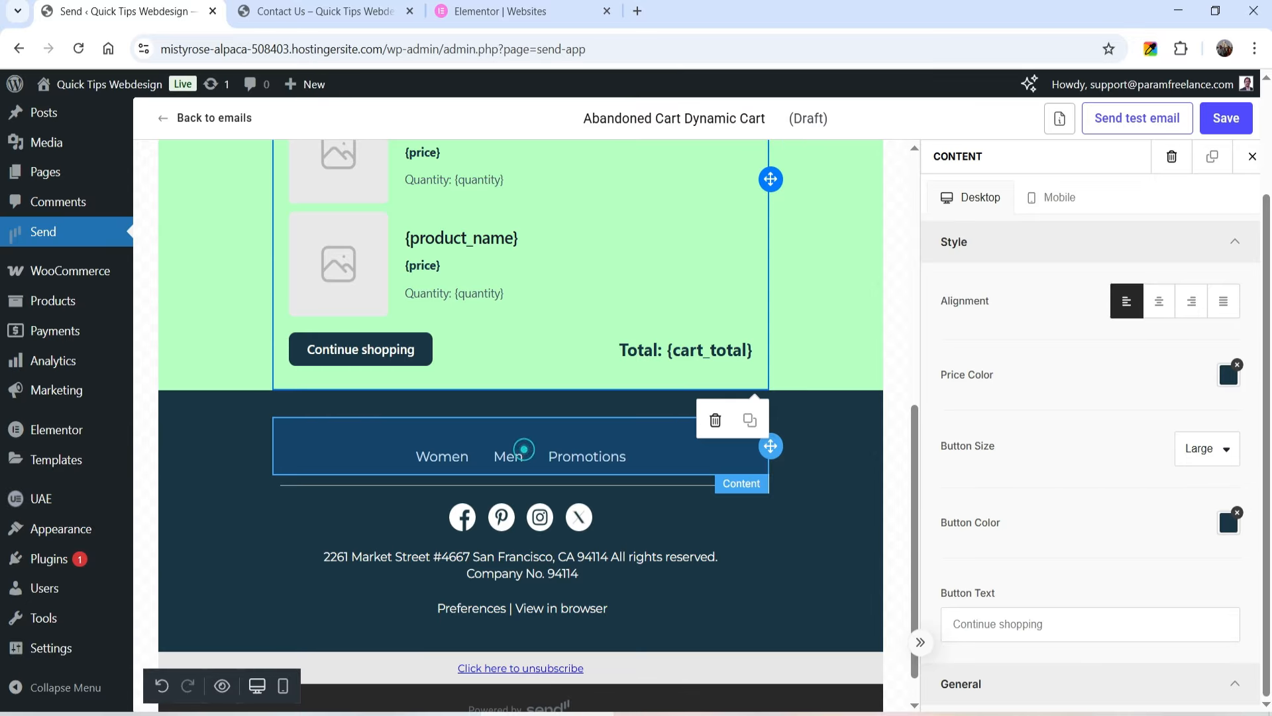
Set the footer menu's Women item URL to the Women product category link copied from the store's website header.
left_click(525, 455)
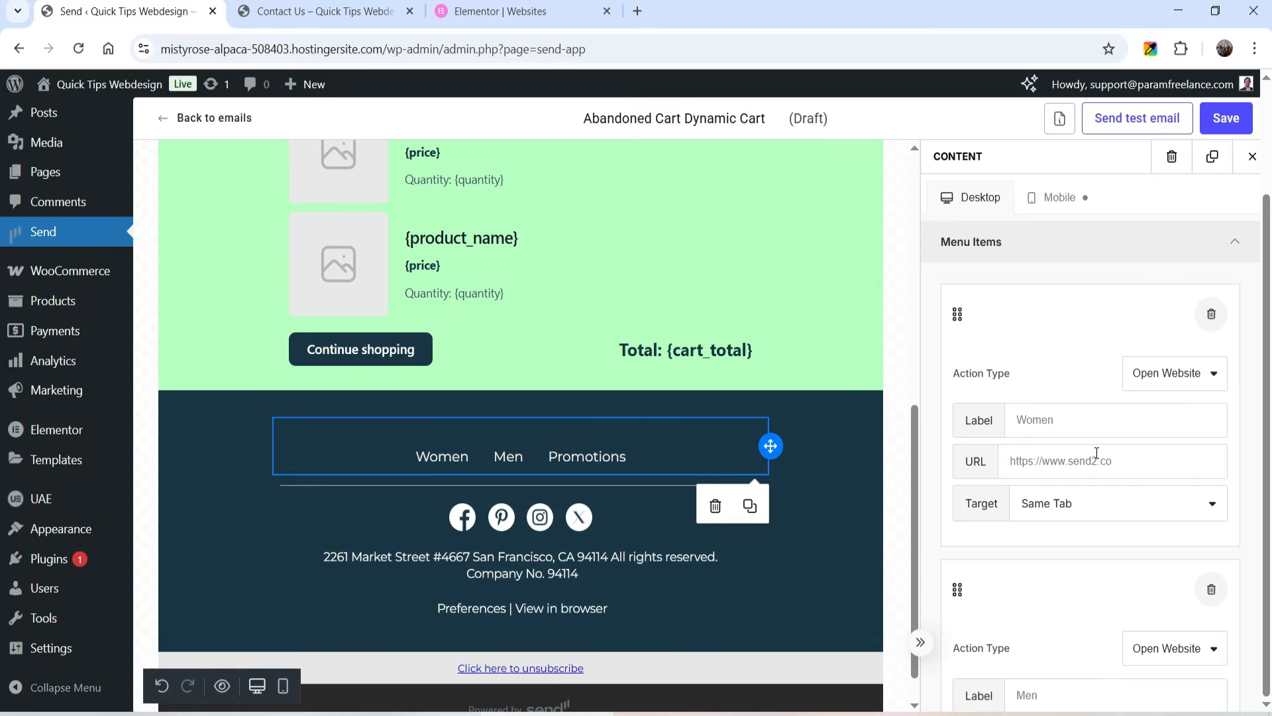
triple_click(1059, 461)
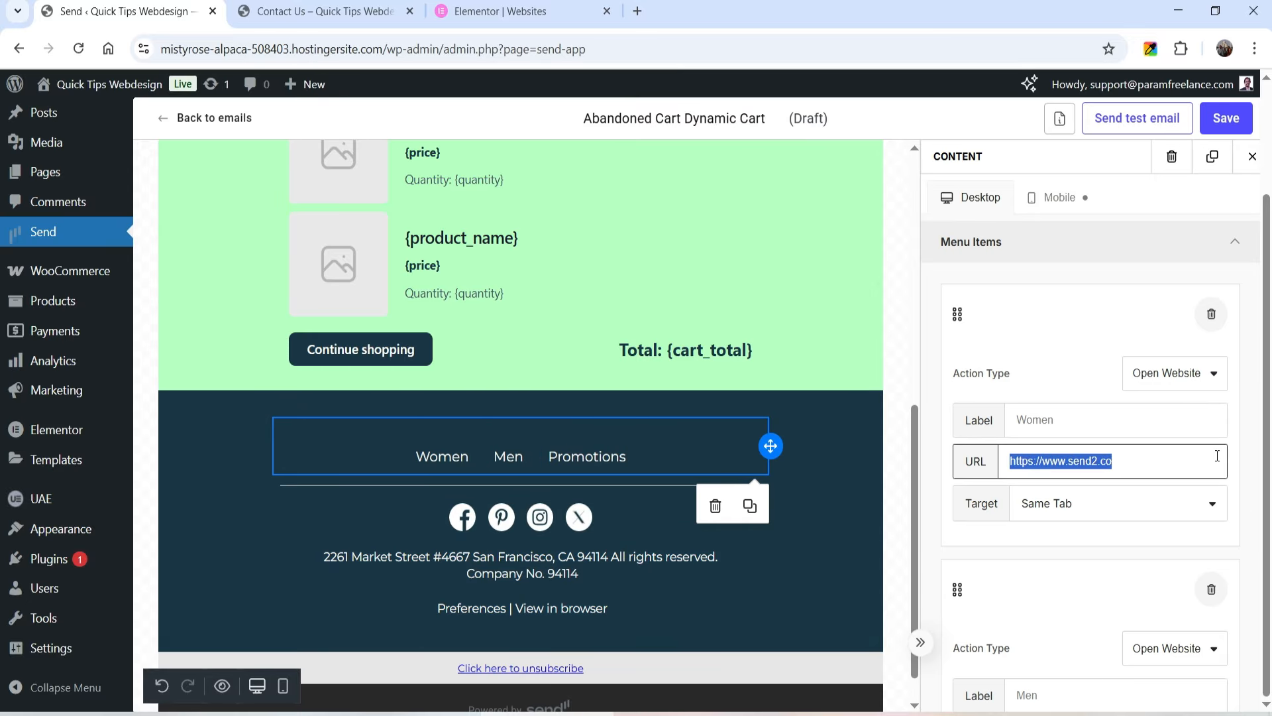
left_click(317, 12)
scroll(451, 239, "up", 10)
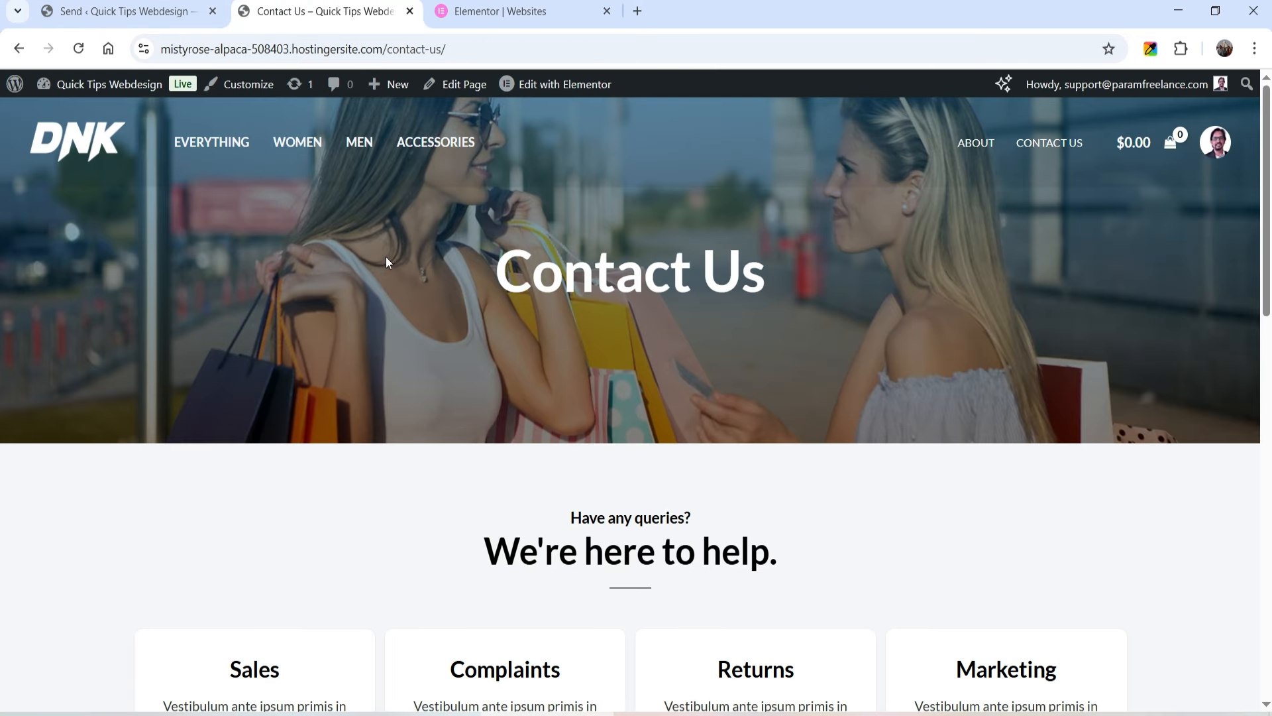
right_click(311, 141)
left_click(399, 273)
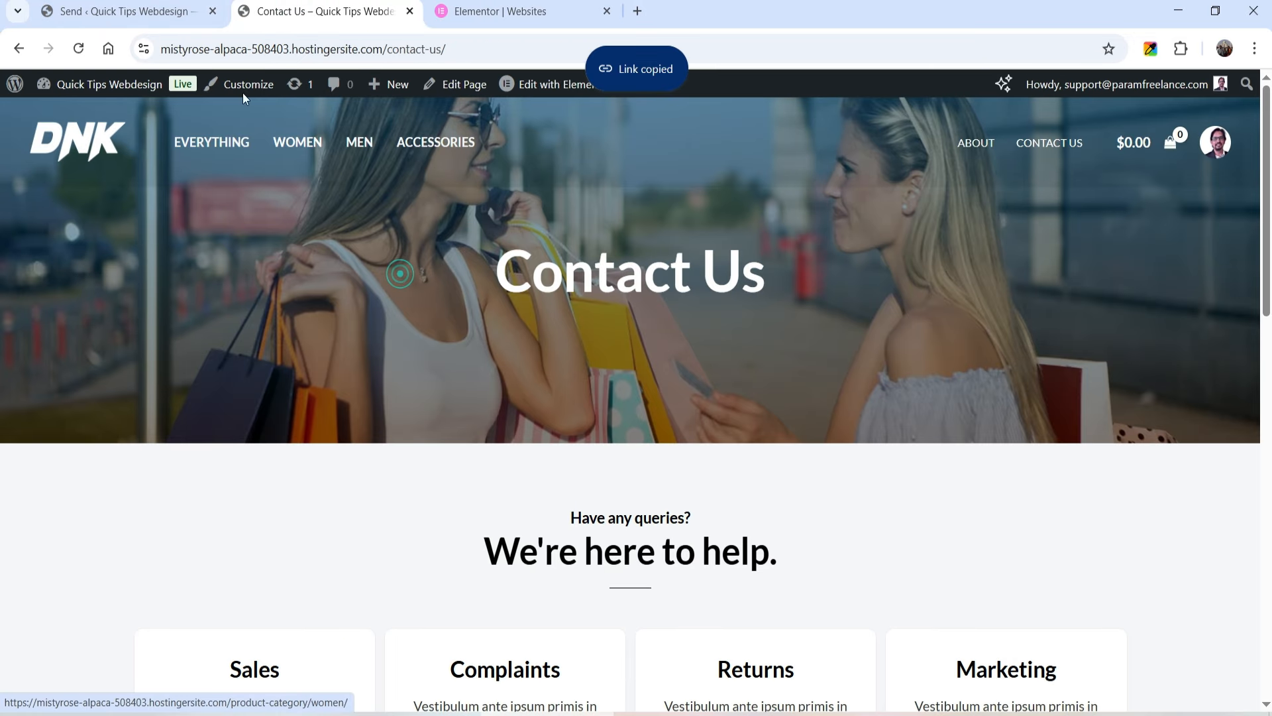
left_click(126, 11)
key("ctrl+v")
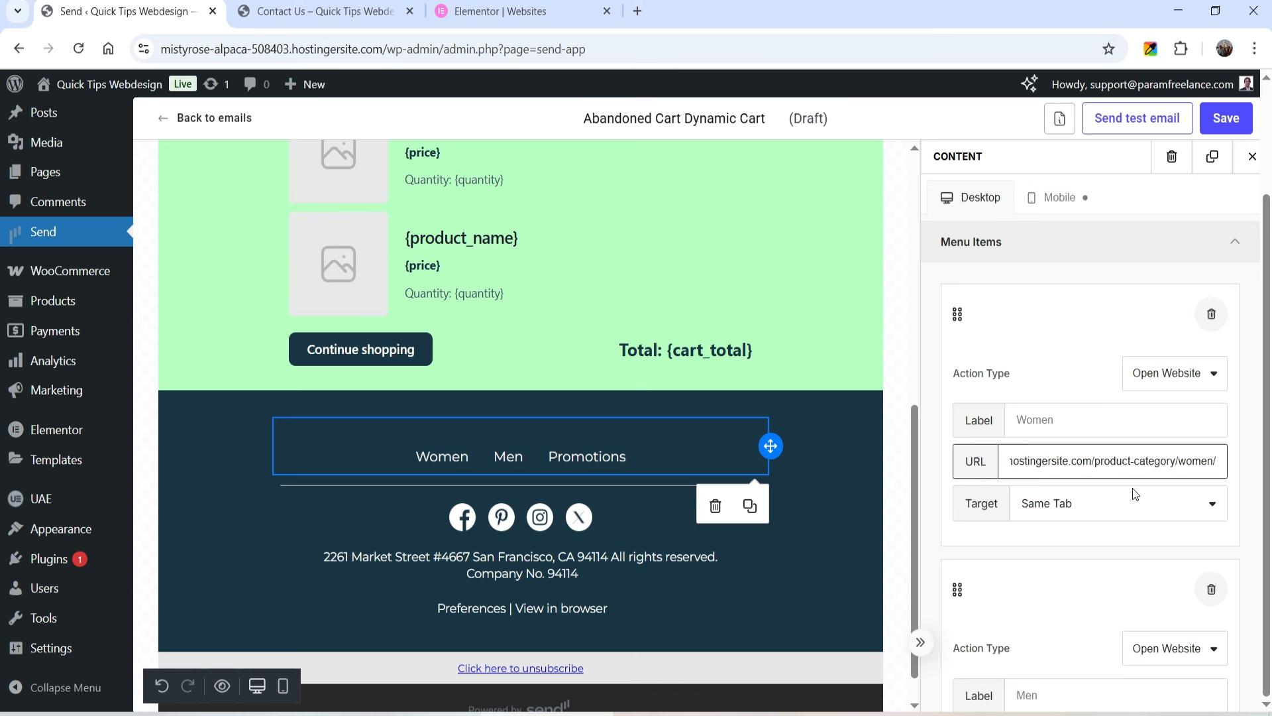
Set the footer menu's Men item URL to the Men product category link copied from the store's website header.
scroll(1129, 504, "down", 4)
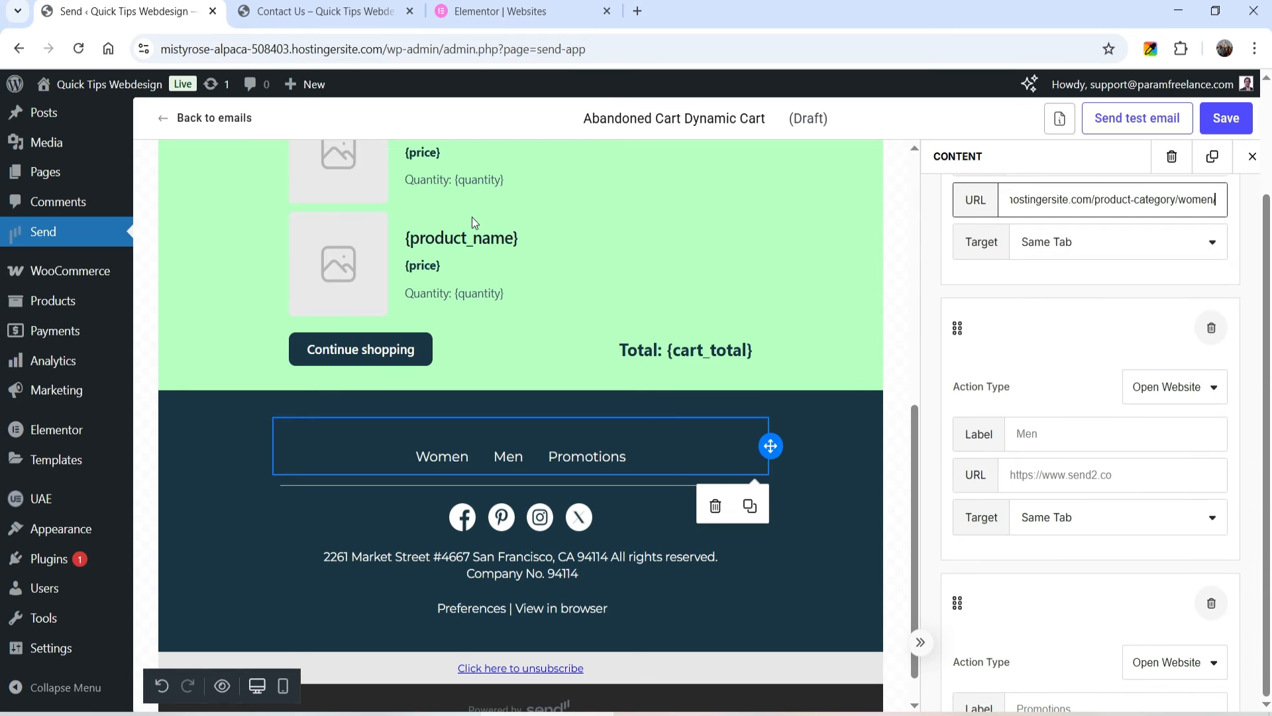
left_click(318, 11)
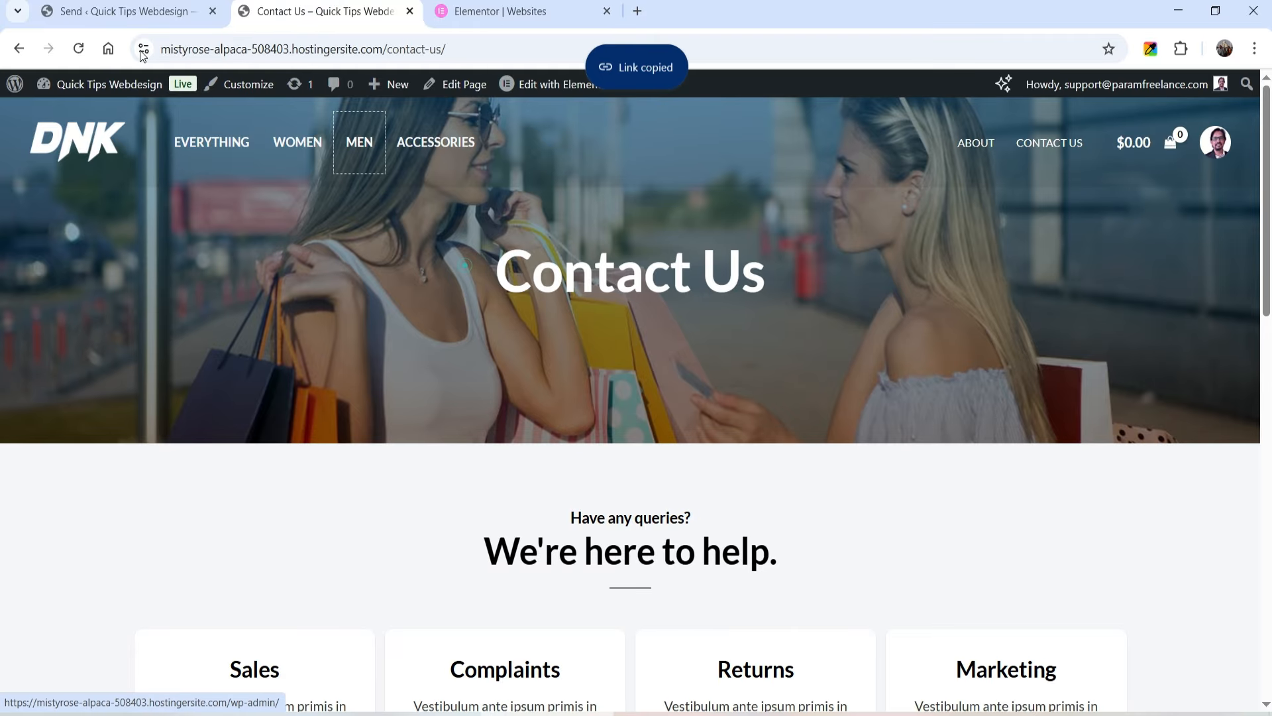
left_click(121, 12)
left_click(1049, 474)
key("ctrl+a")
key("ctrl+v")
key("ctrl+a")
key("ctrl+v")
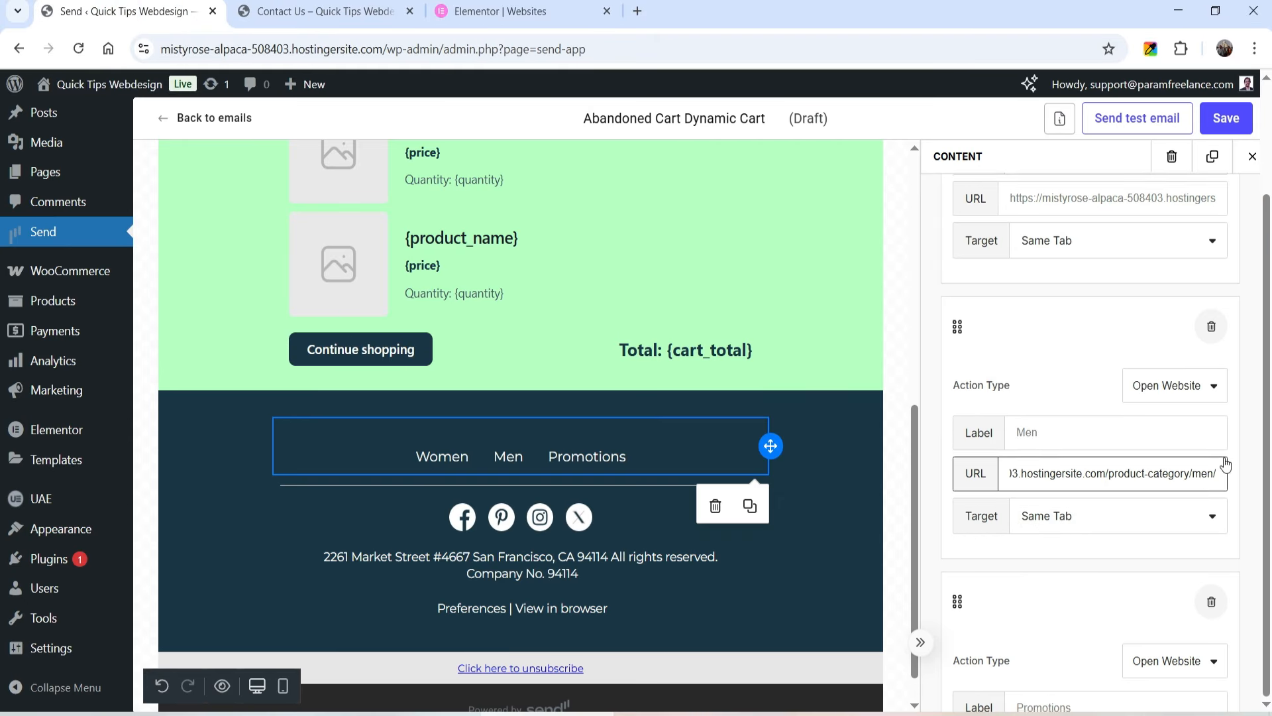
Delete the Promotions item from the email's footer menu.
scroll(1105, 467, "down", 3)
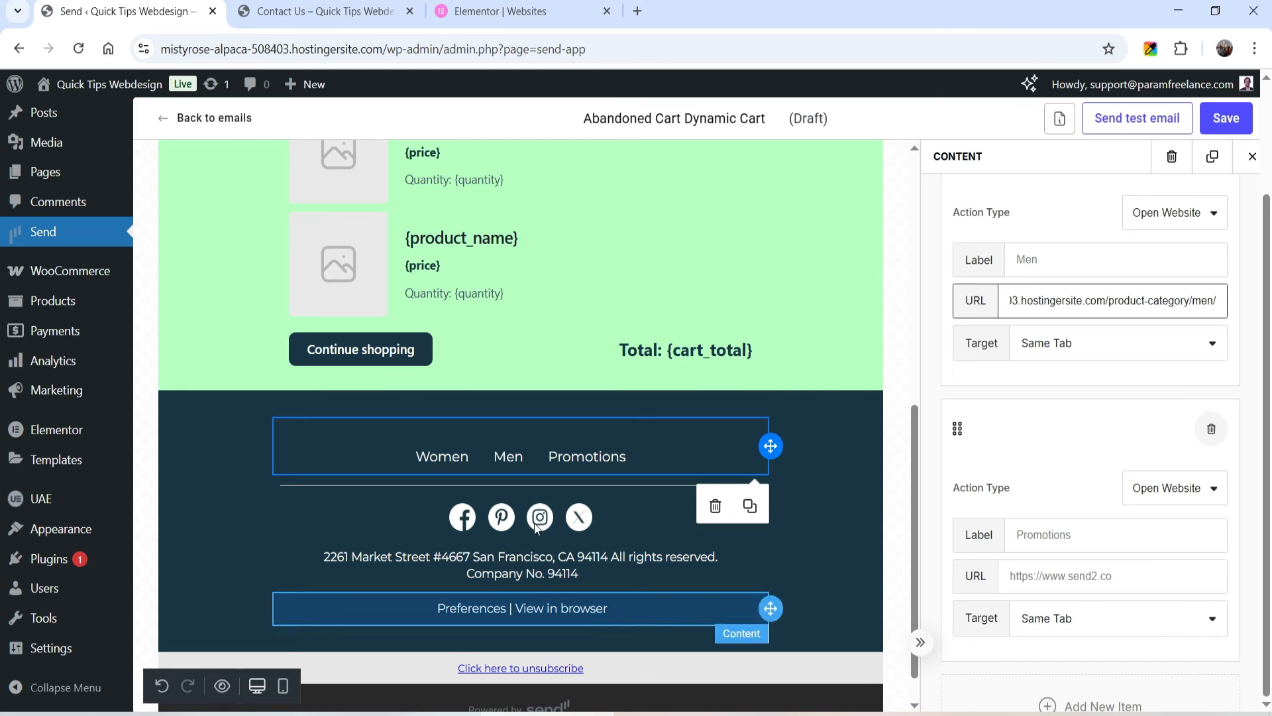
left_click(325, 11)
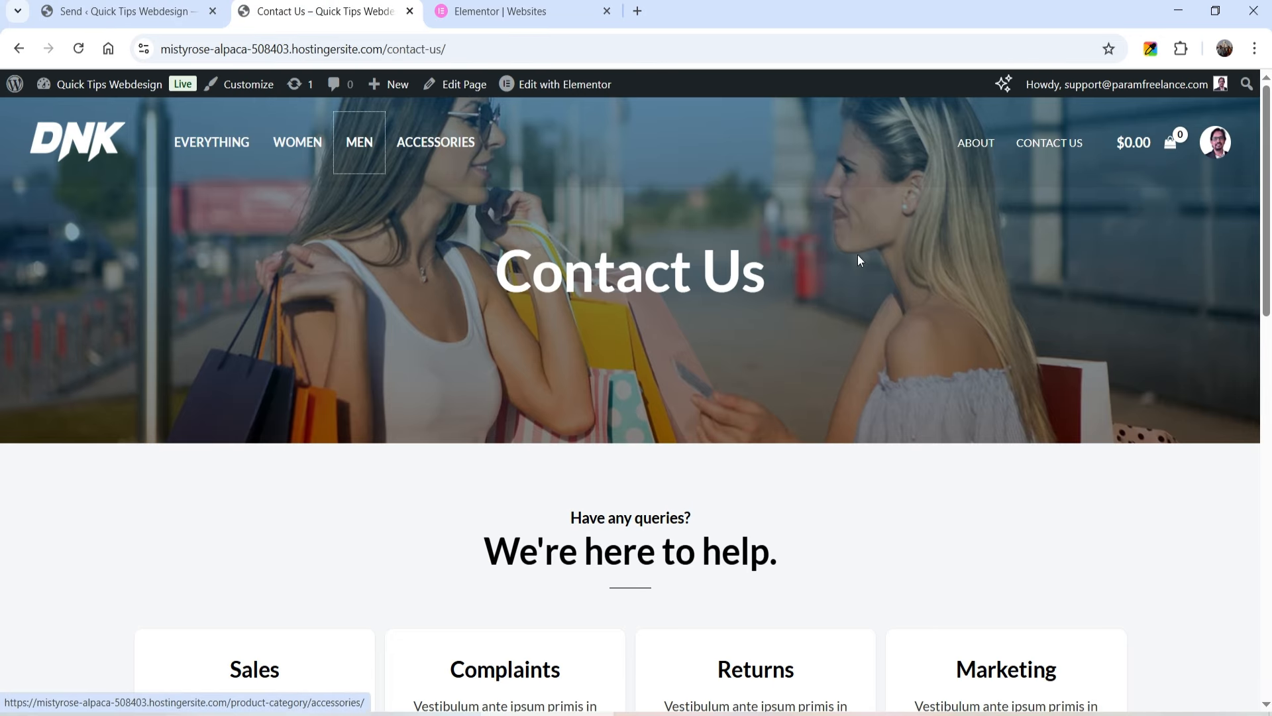
key("ctrl+shift+Tab")
scroll(1205, 444, "down", 4)
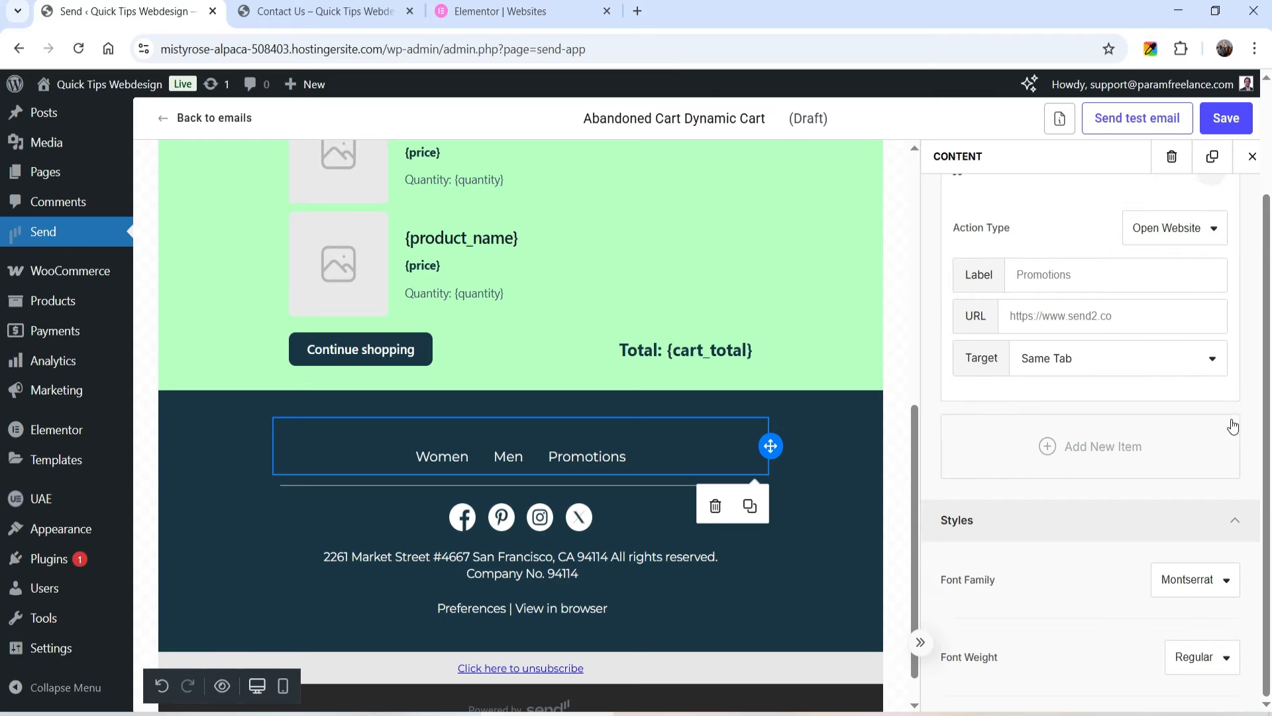
scroll(1229, 424, "up", 3)
left_click(1214, 346)
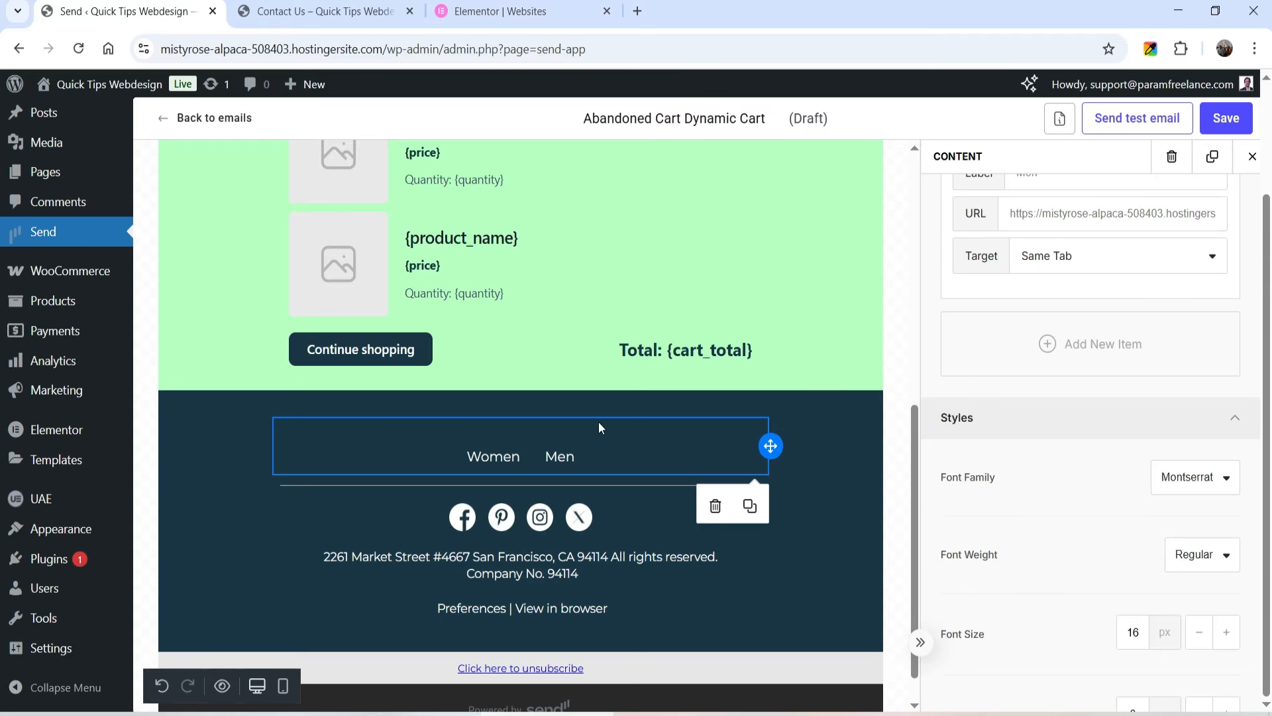
Examine the footer's social icon links and the address paragraph's text, padding and responsive settings.
left_click(540, 520)
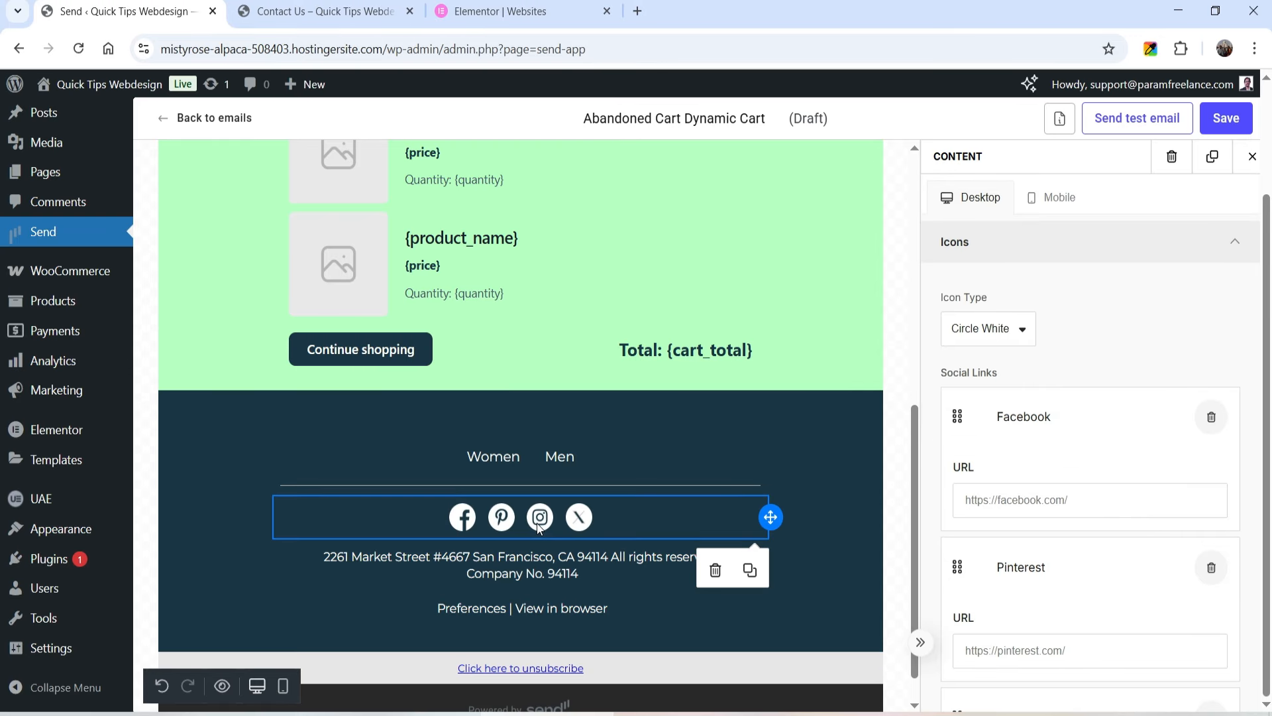
scroll(1107, 463, "down", 5)
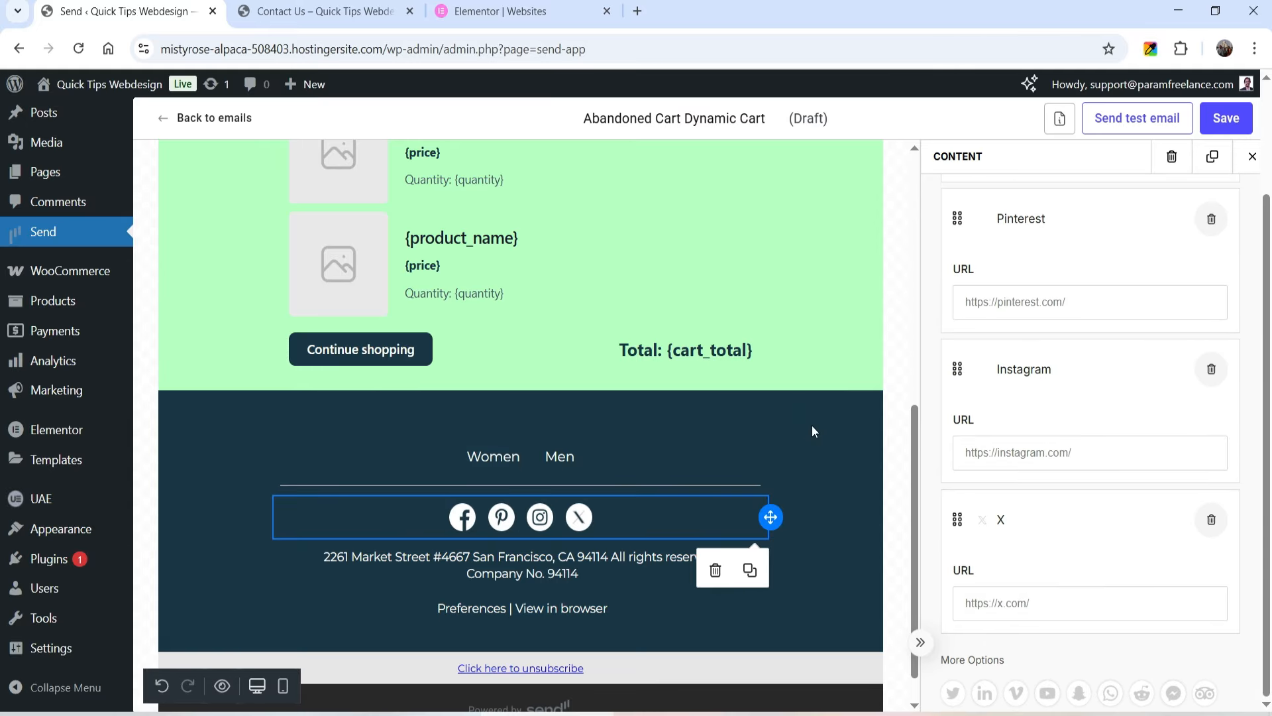
scroll(635, 421, "down", 1)
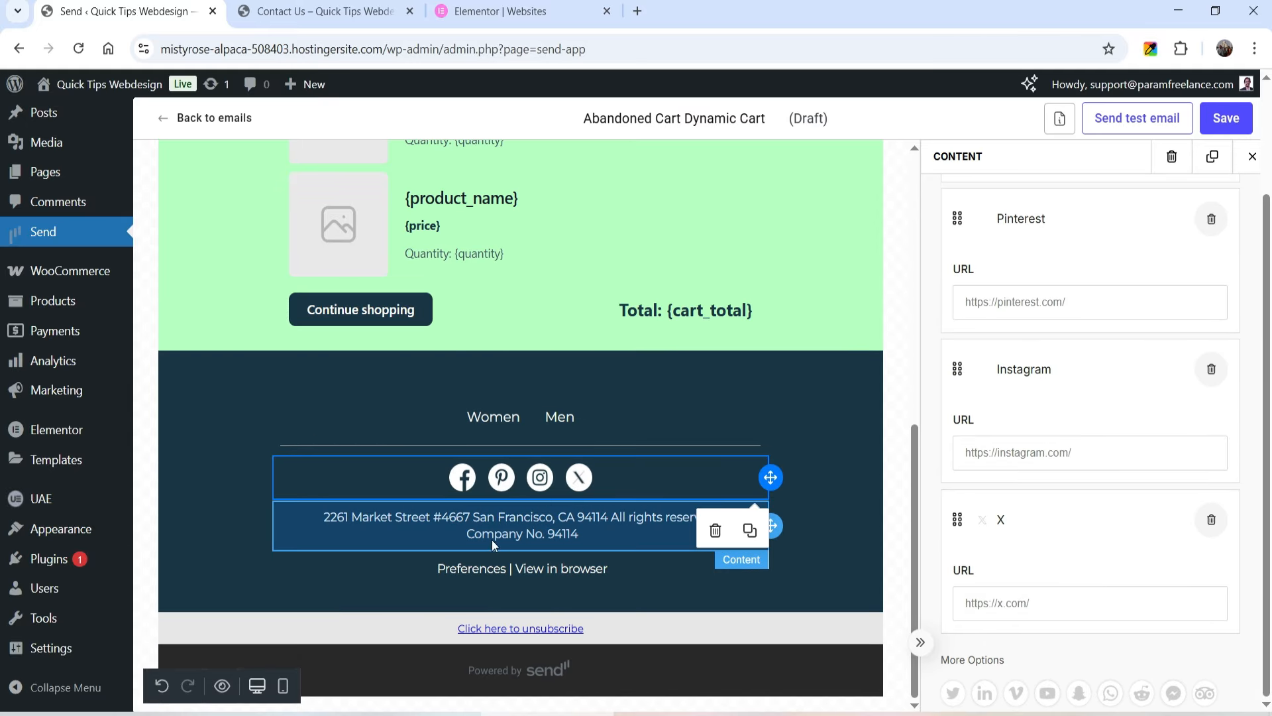
left_click(448, 529)
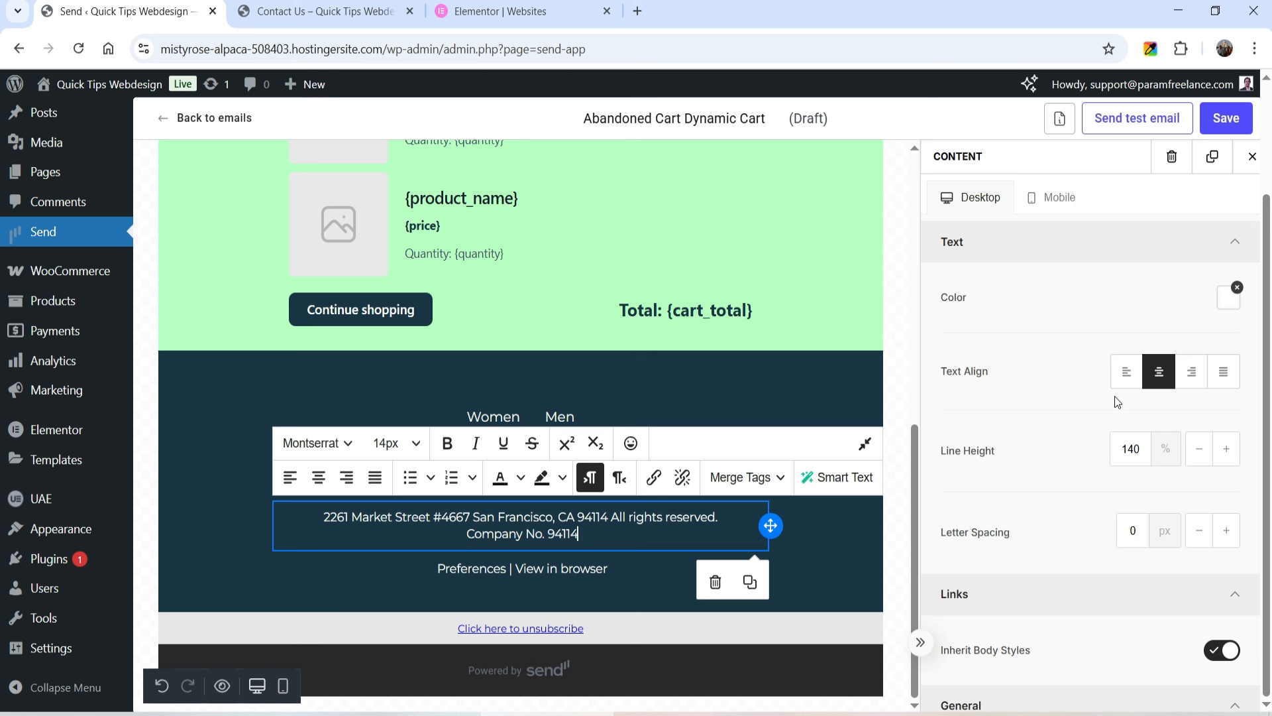
scroll(1119, 405, "down", 5)
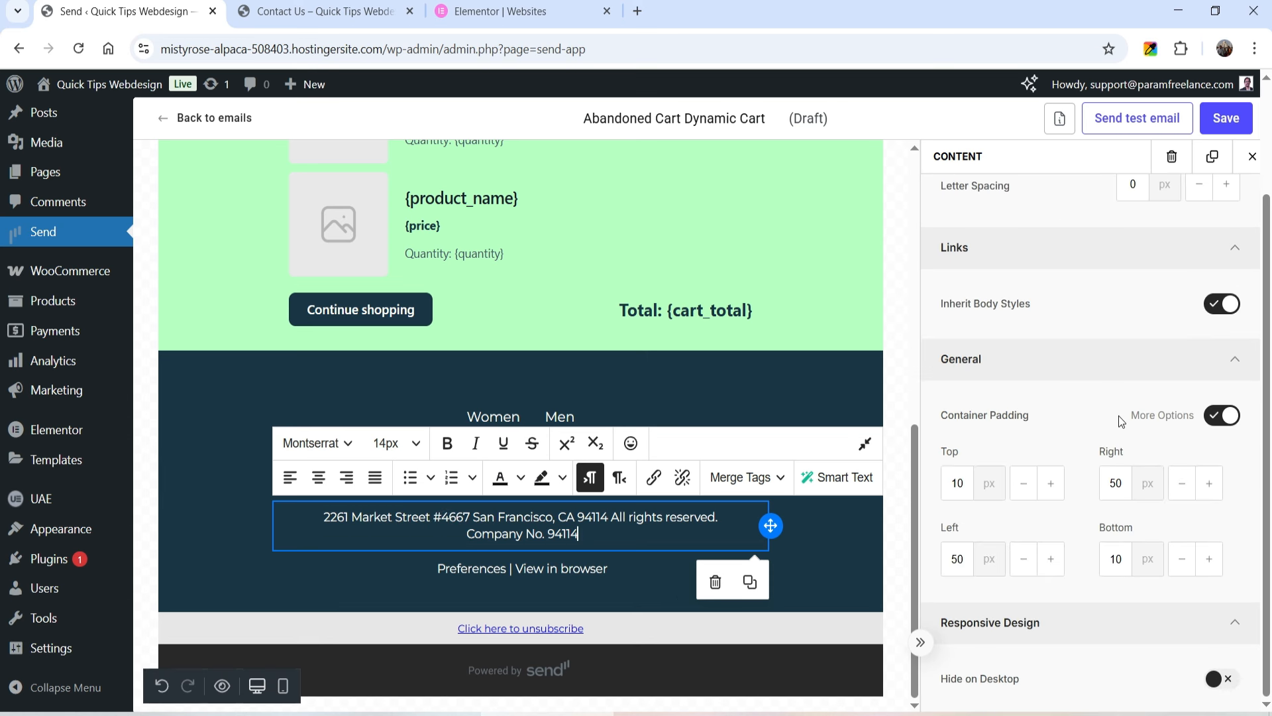
scroll(1118, 416, "up", 5)
triple_click(435, 524)
left_click(434, 521)
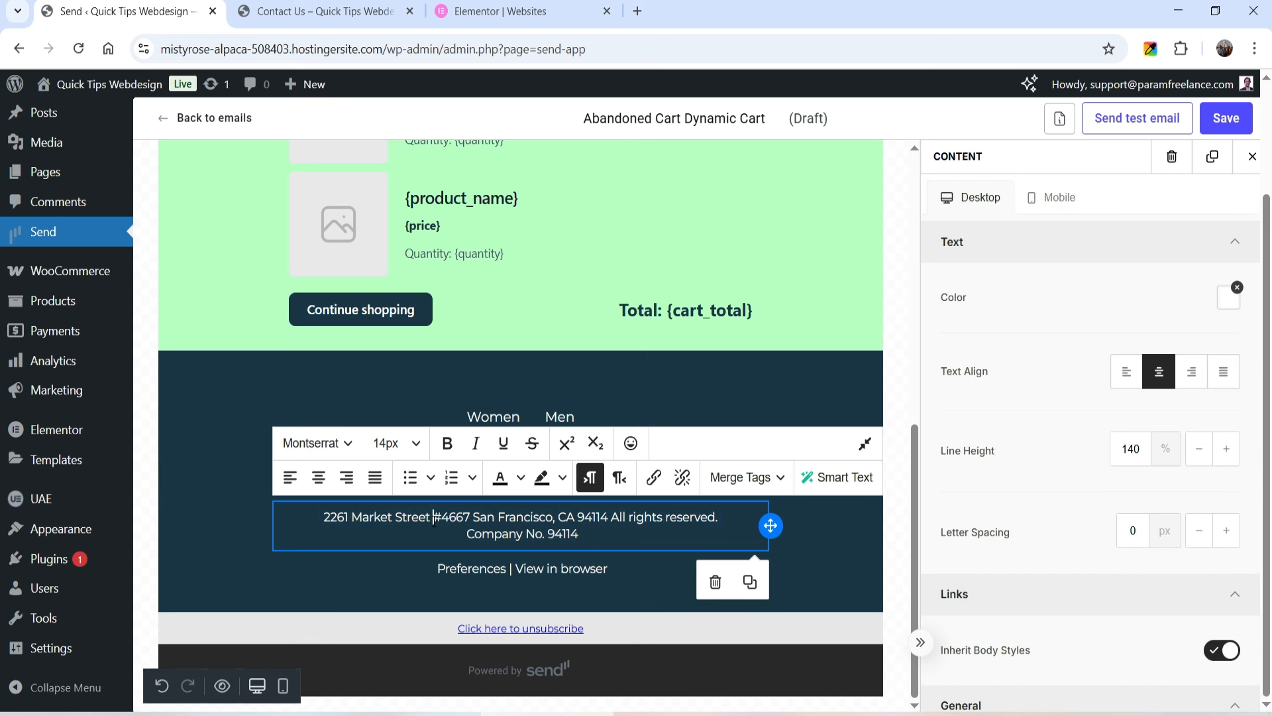
triple_click(435, 518)
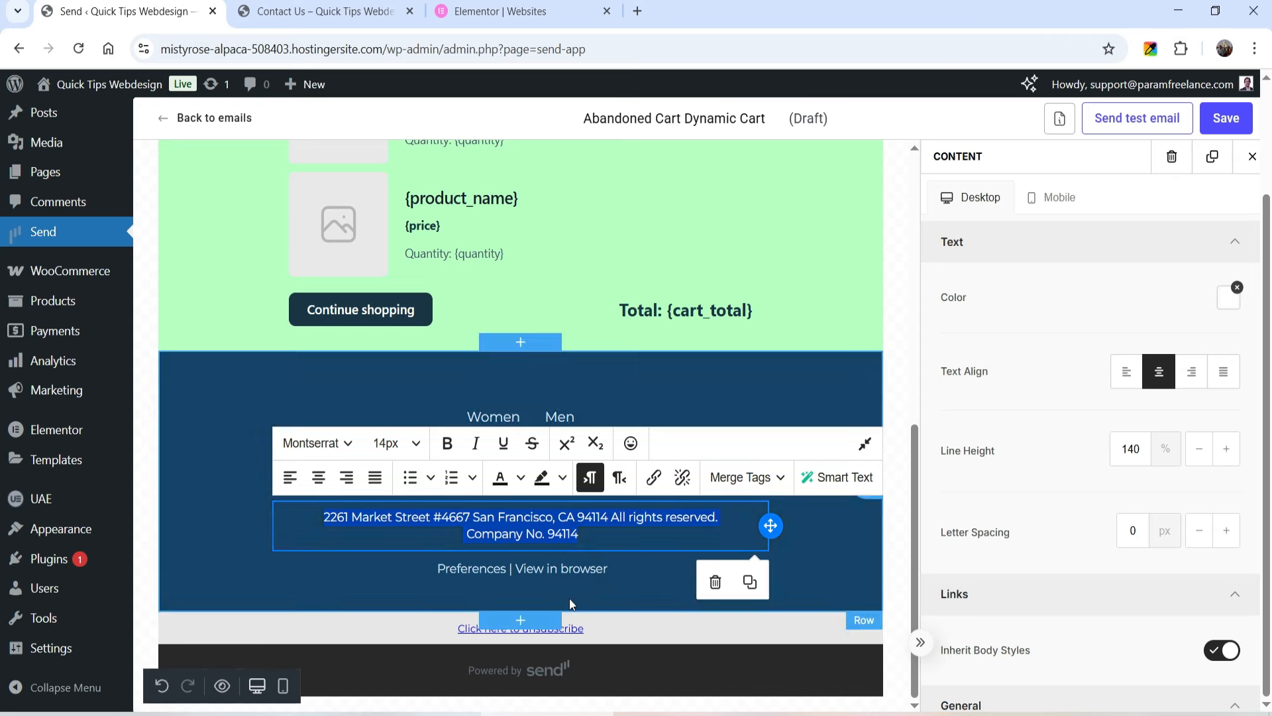
Delete the "Preferences | View in browser" text block from the email footer.
left_click(621, 572)
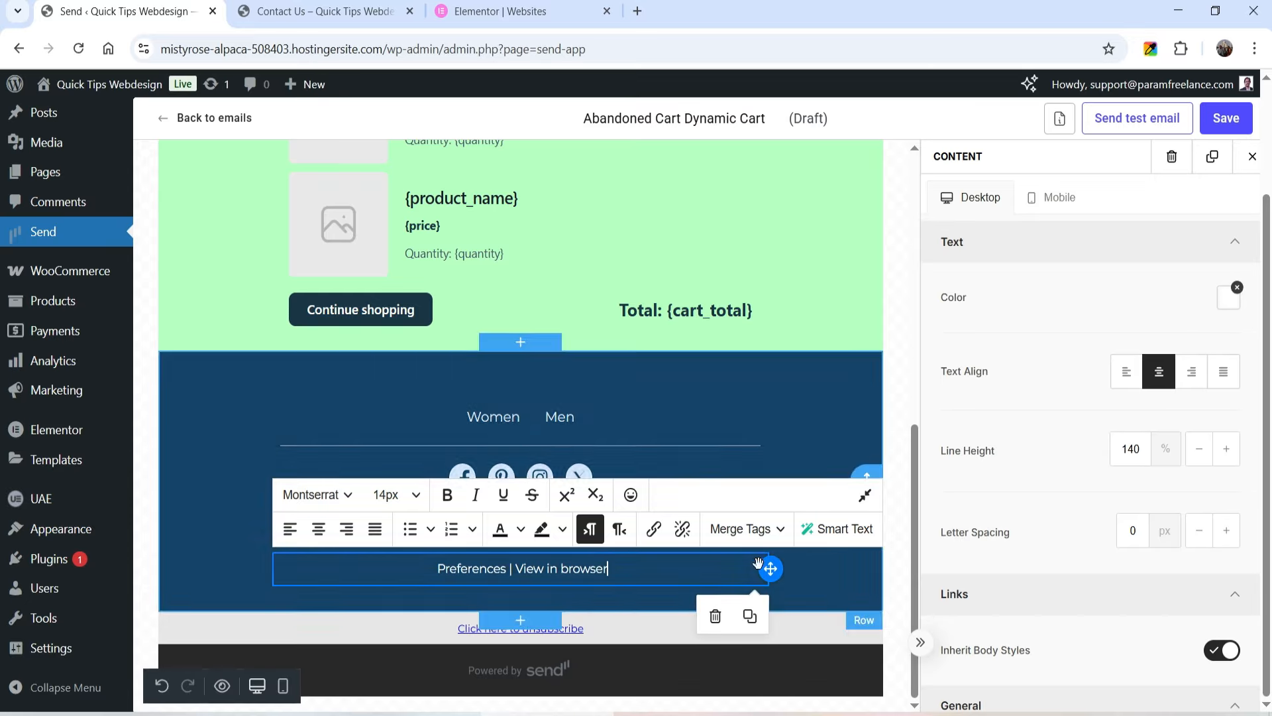
left_click(715, 615)
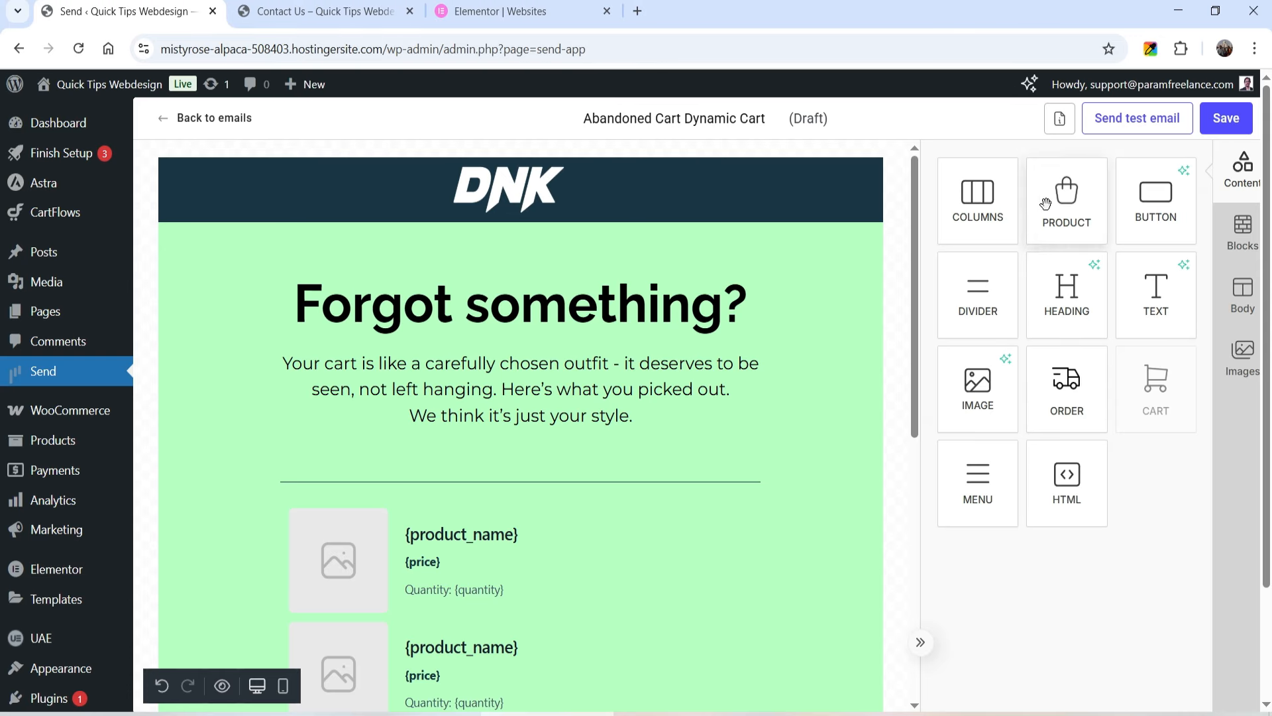
Try a button block below the email's intro paragraph, and remove it after checking its link and style options.
left_click_drag(1152, 196, 549, 435)
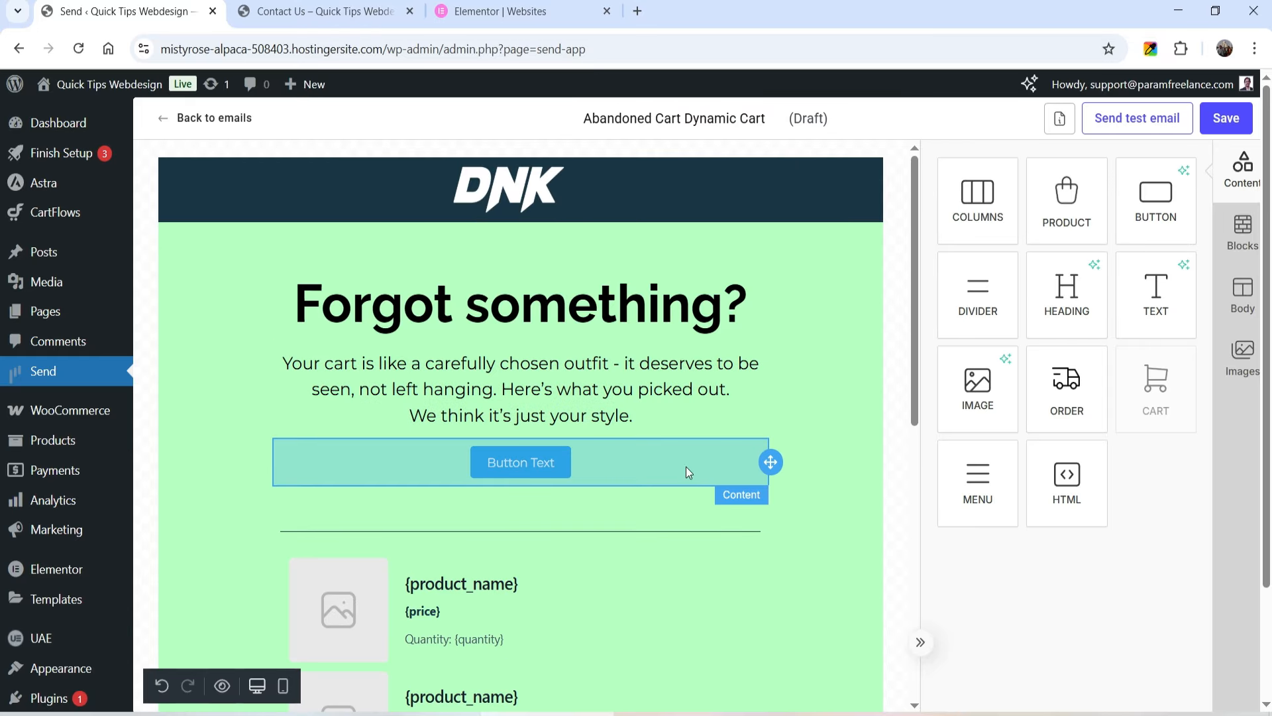
left_click(613, 468)
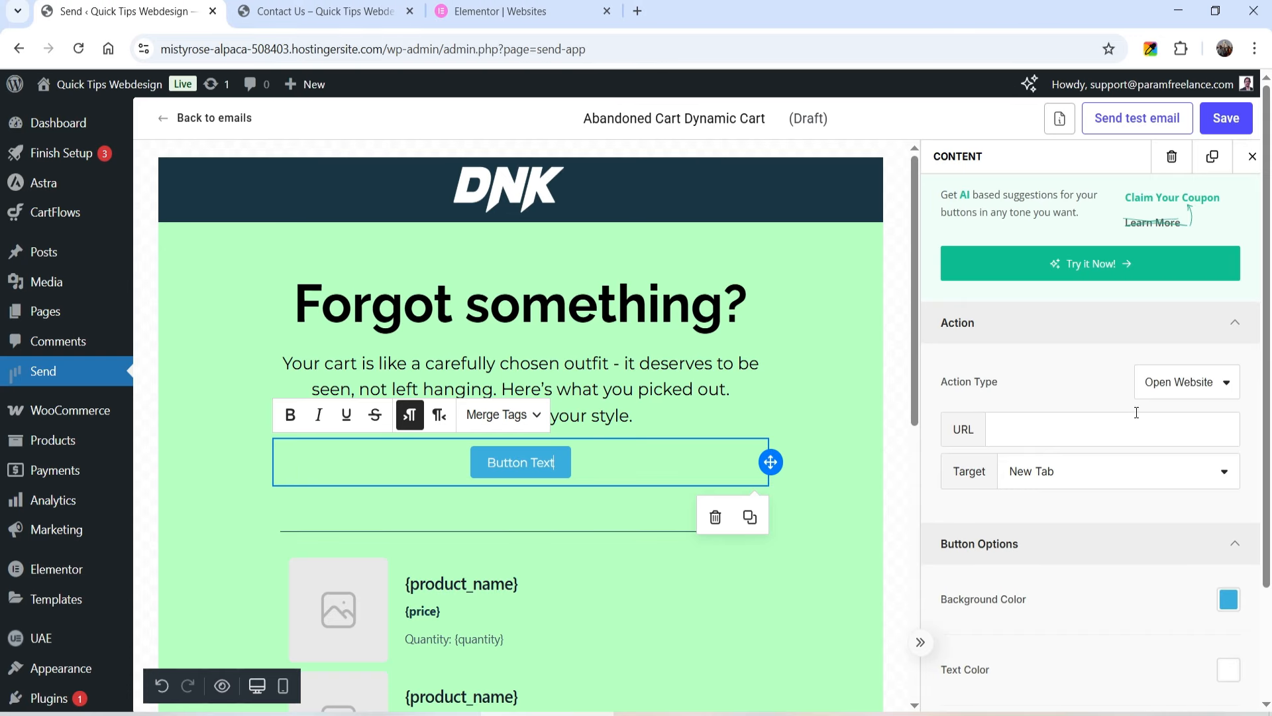
left_click(1056, 431)
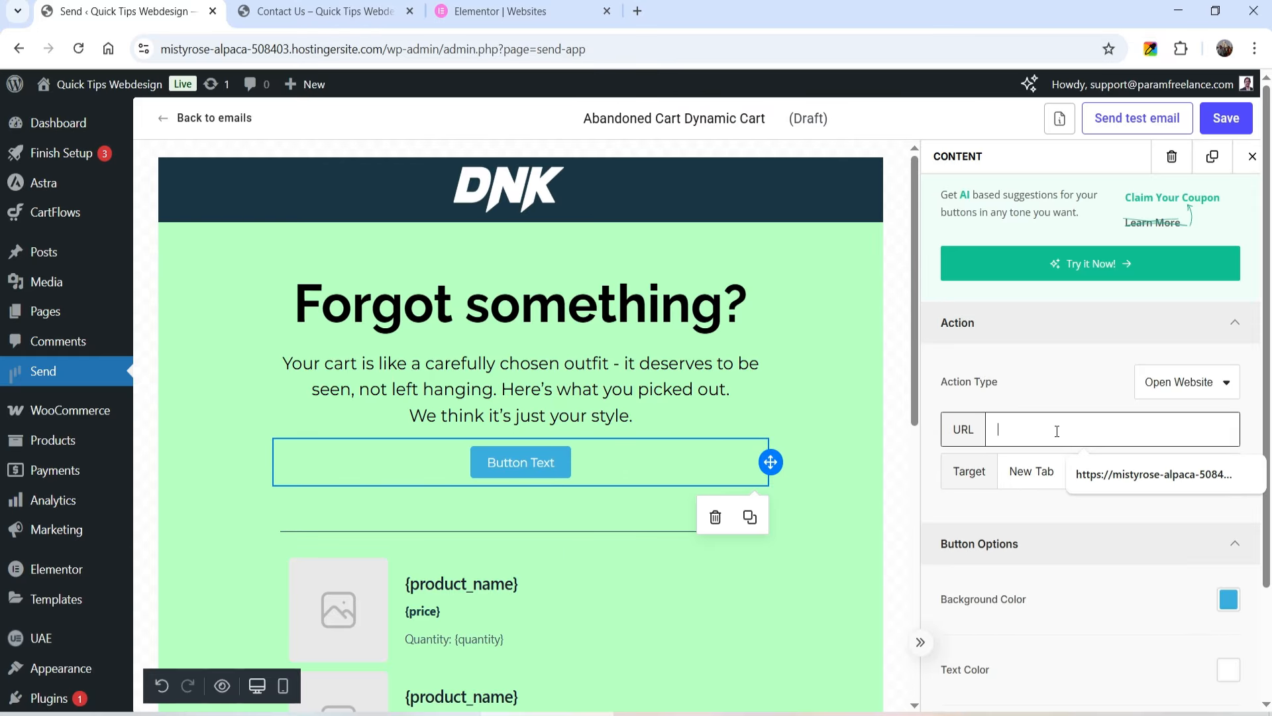
scroll(1088, 400, "down", 3)
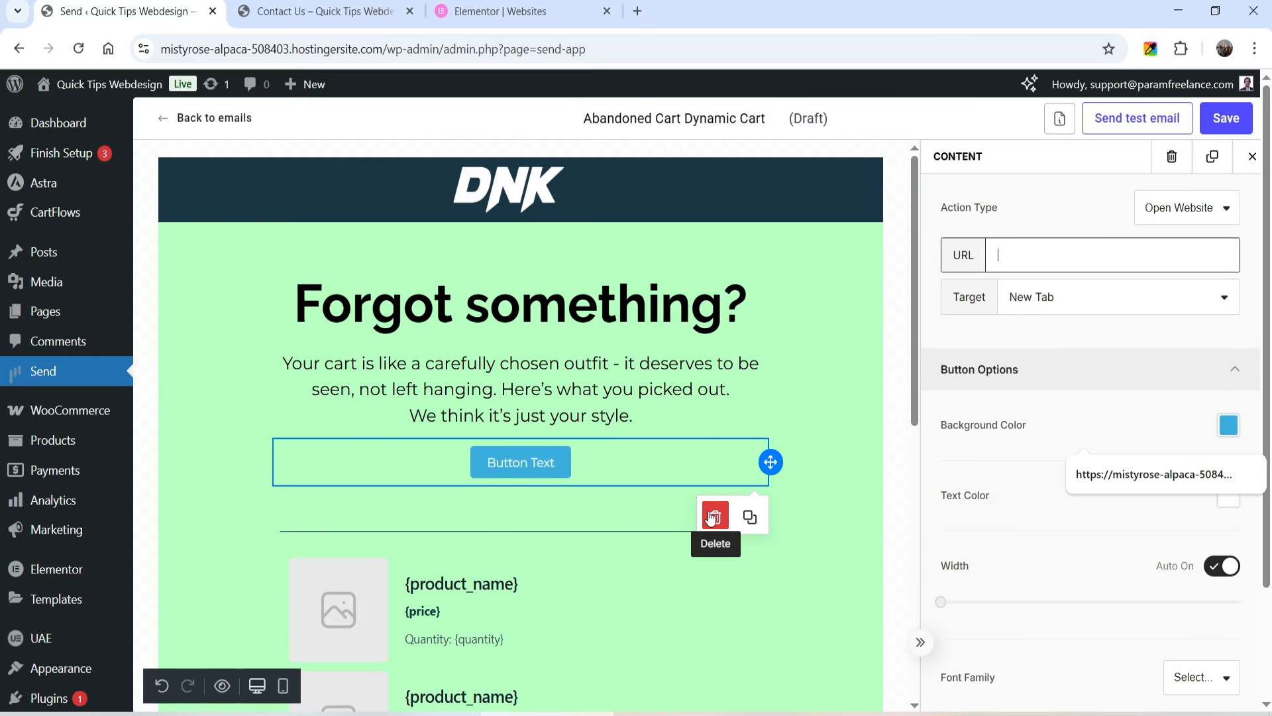
left_click(714, 517)
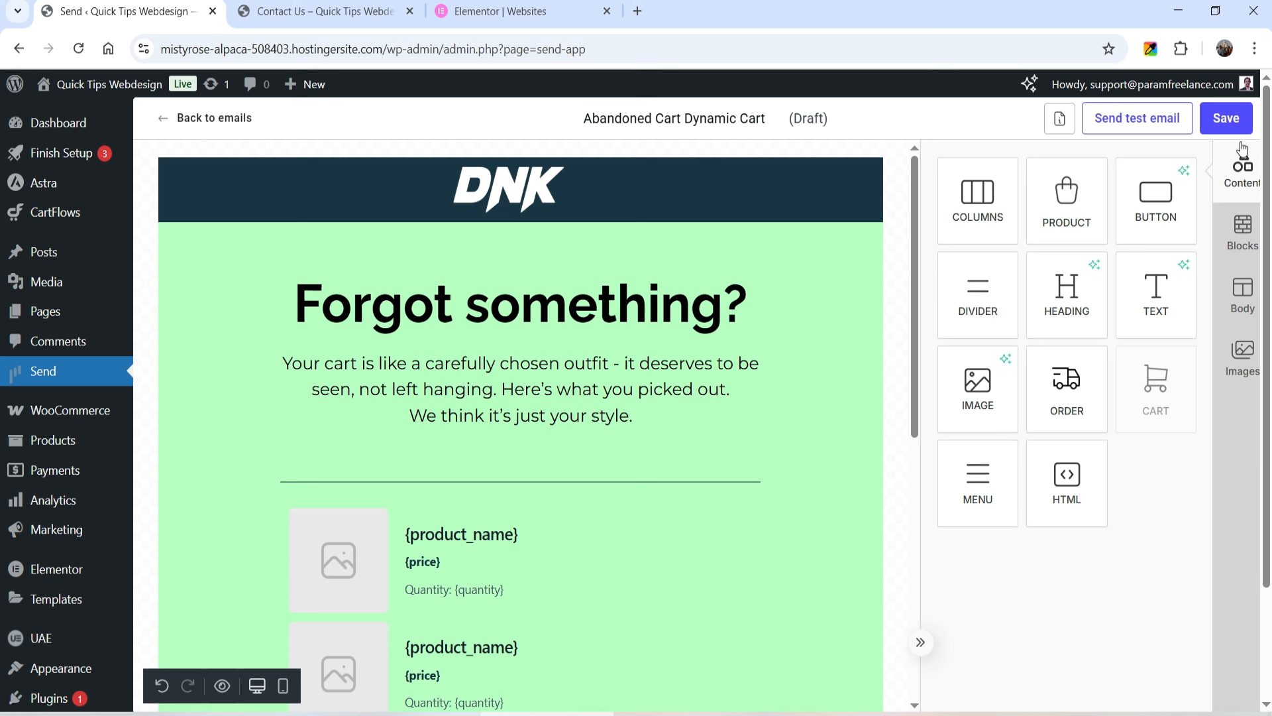
Save the Abandoned Cart Dynamic Cart design, and save it in the workflow's first email step after reviewing the preview.
left_click(1226, 118)
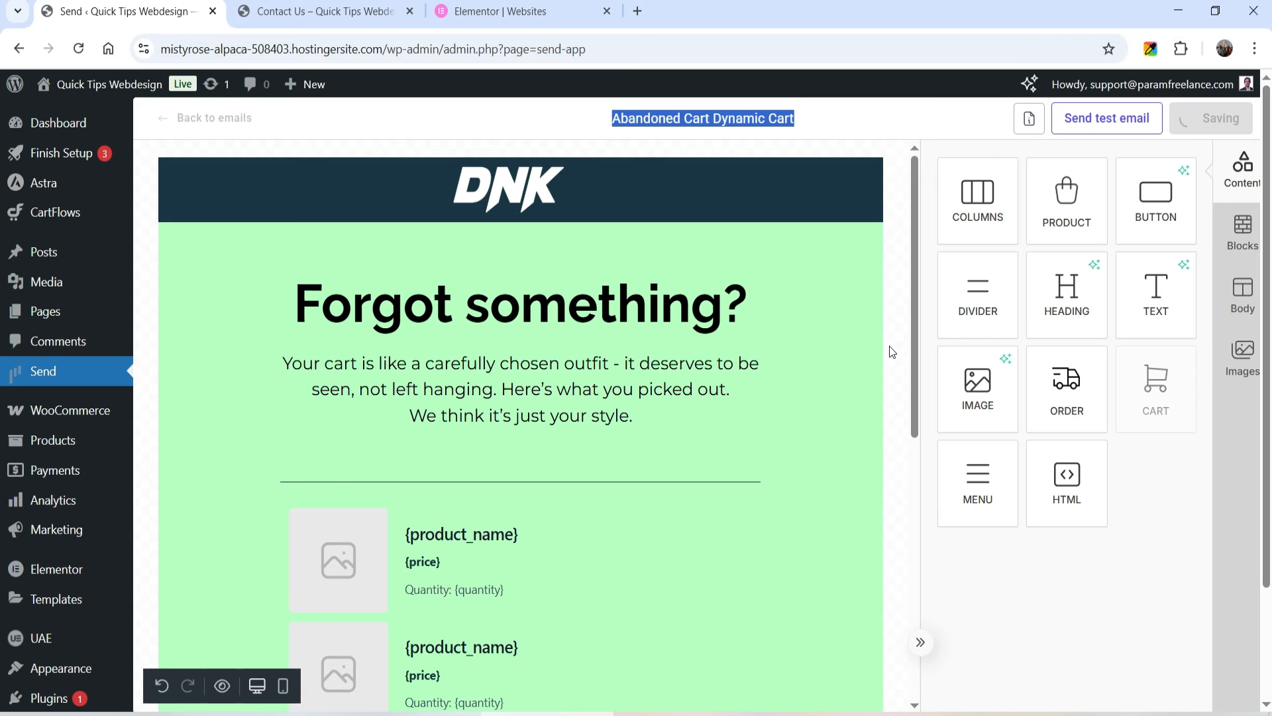
scroll(889, 347, "down", 5)
scroll(966, 364, "up", 3)
scroll(983, 310, "down", 3)
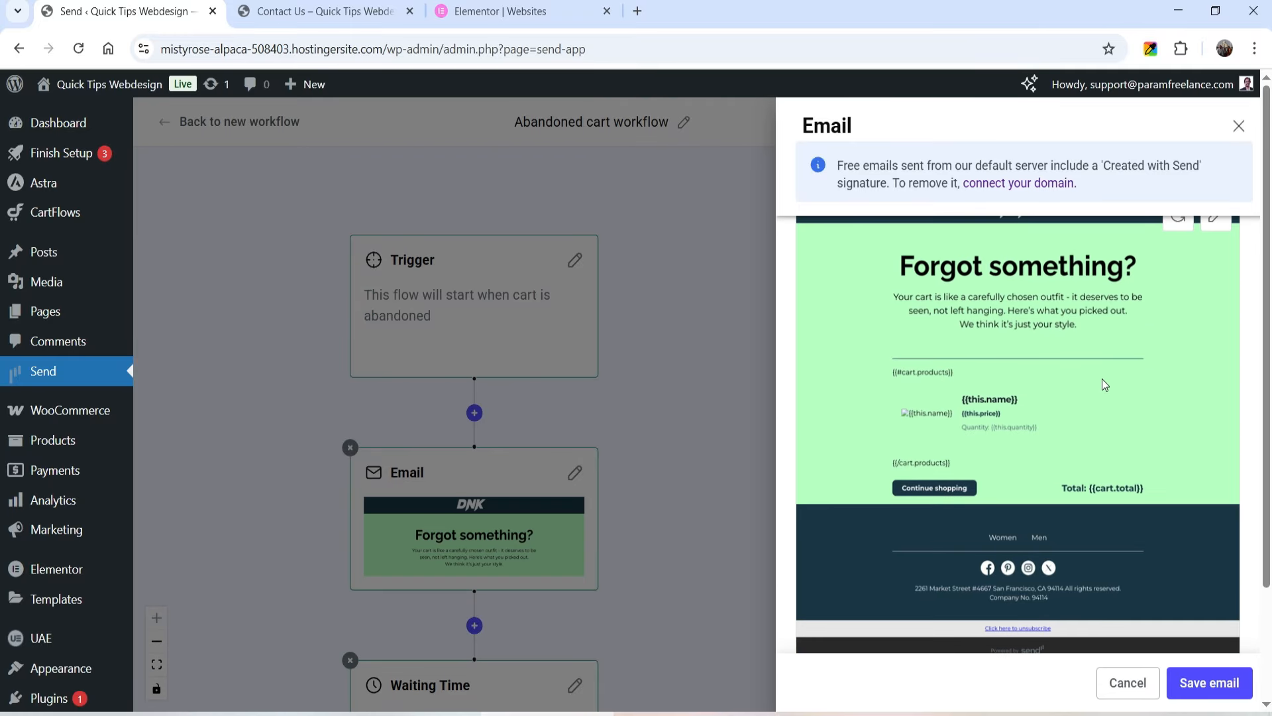
scroll(1104, 384, "down", 2)
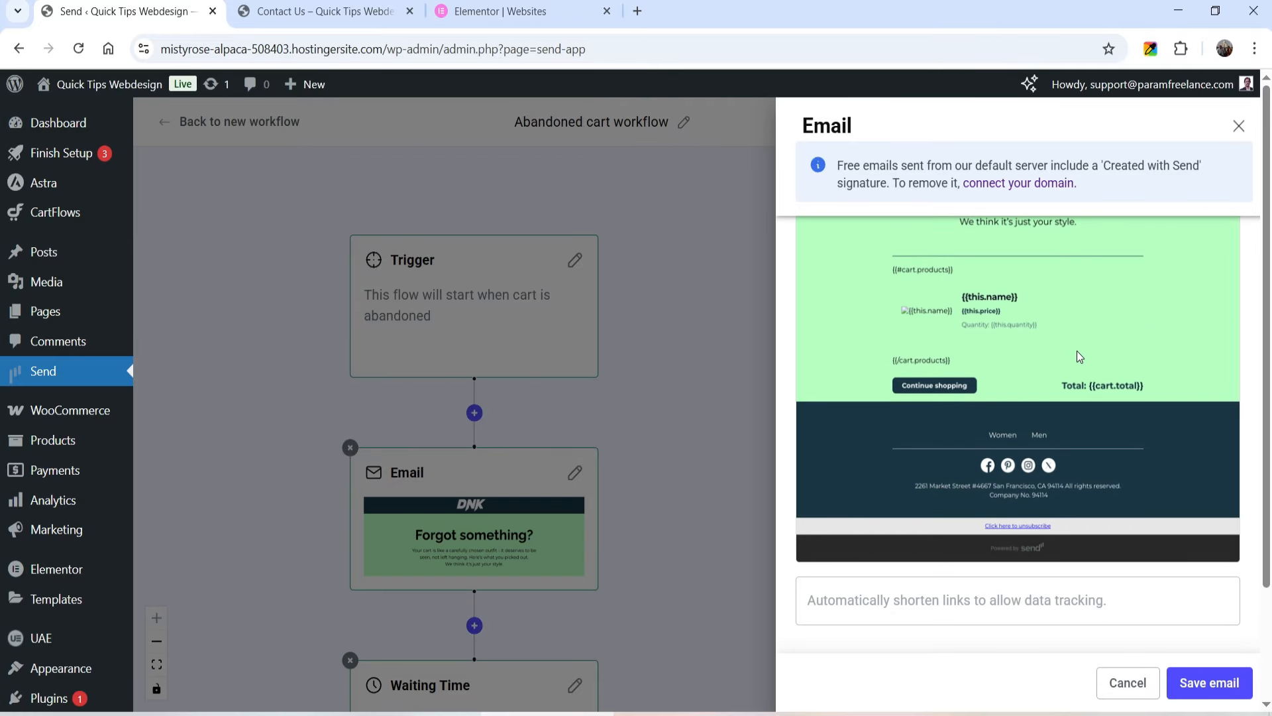
left_click(1208, 682)
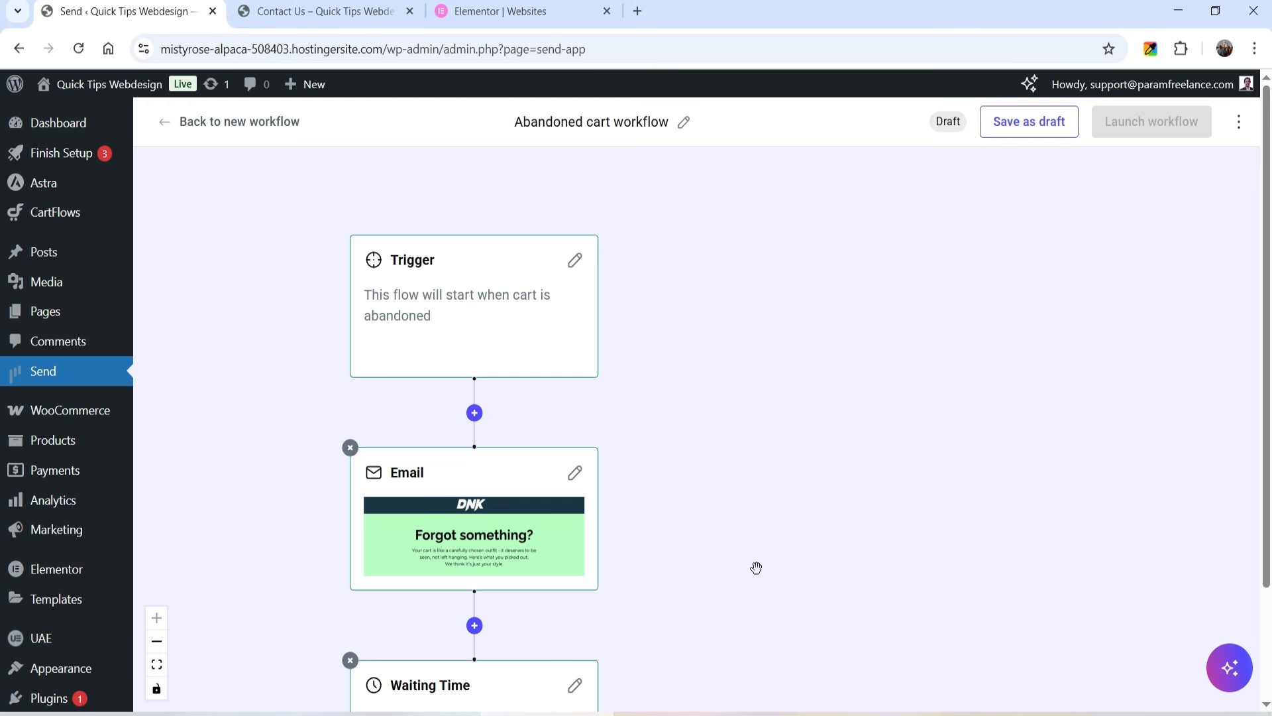
Examine the time period options of the workflow's first waiting time step, leaving its settings as they are.
left_click_drag(774, 567, 802, 351)
scroll(662, 371, "down", 2)
left_click(491, 382)
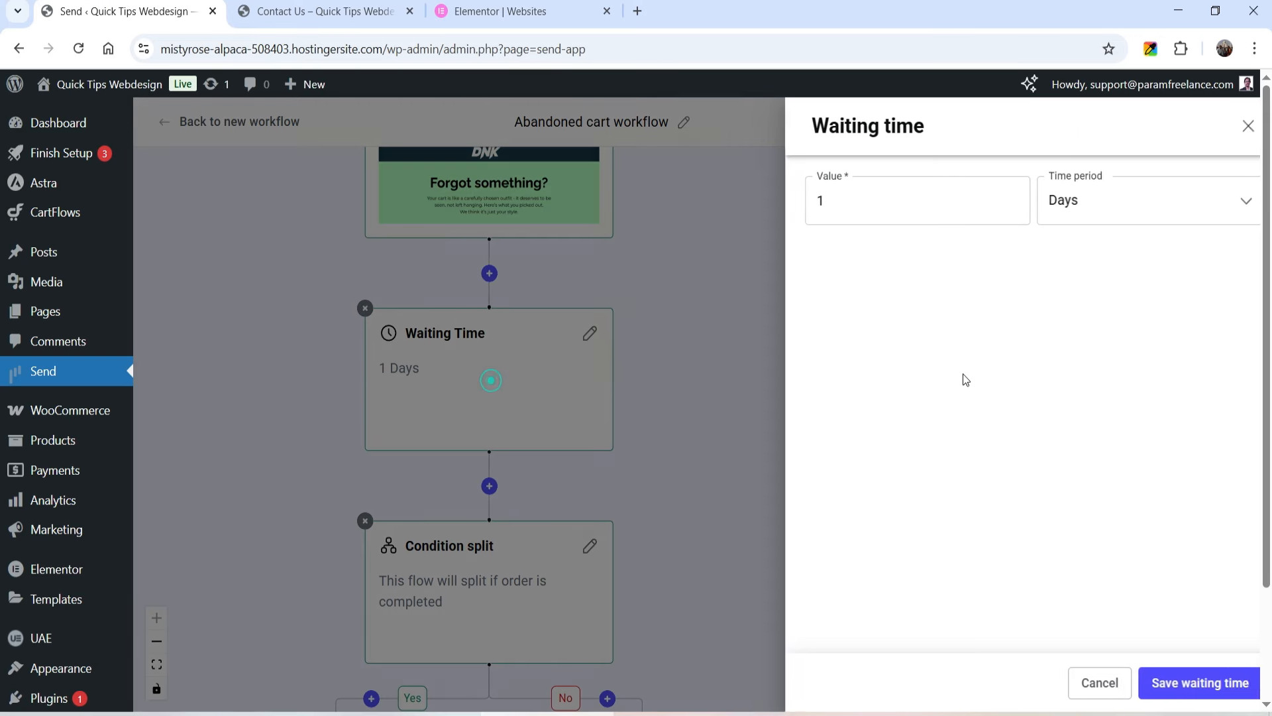
left_click(1144, 205)
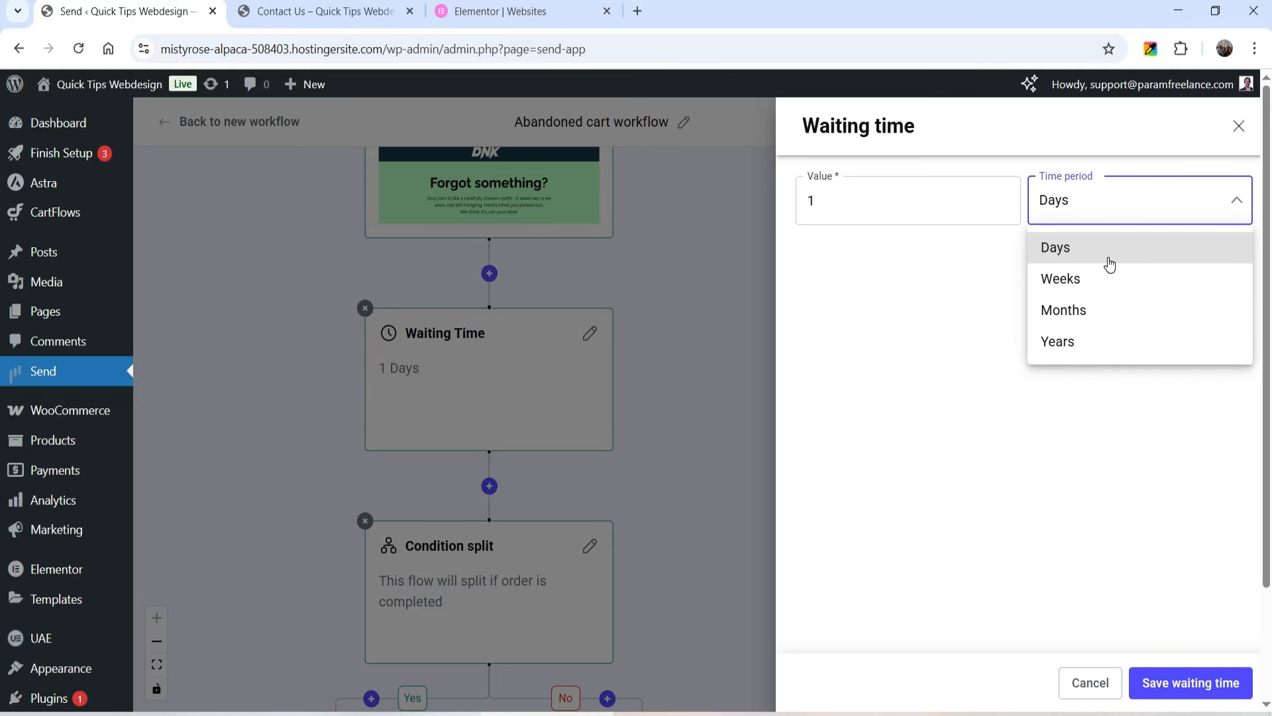
left_click(1051, 423)
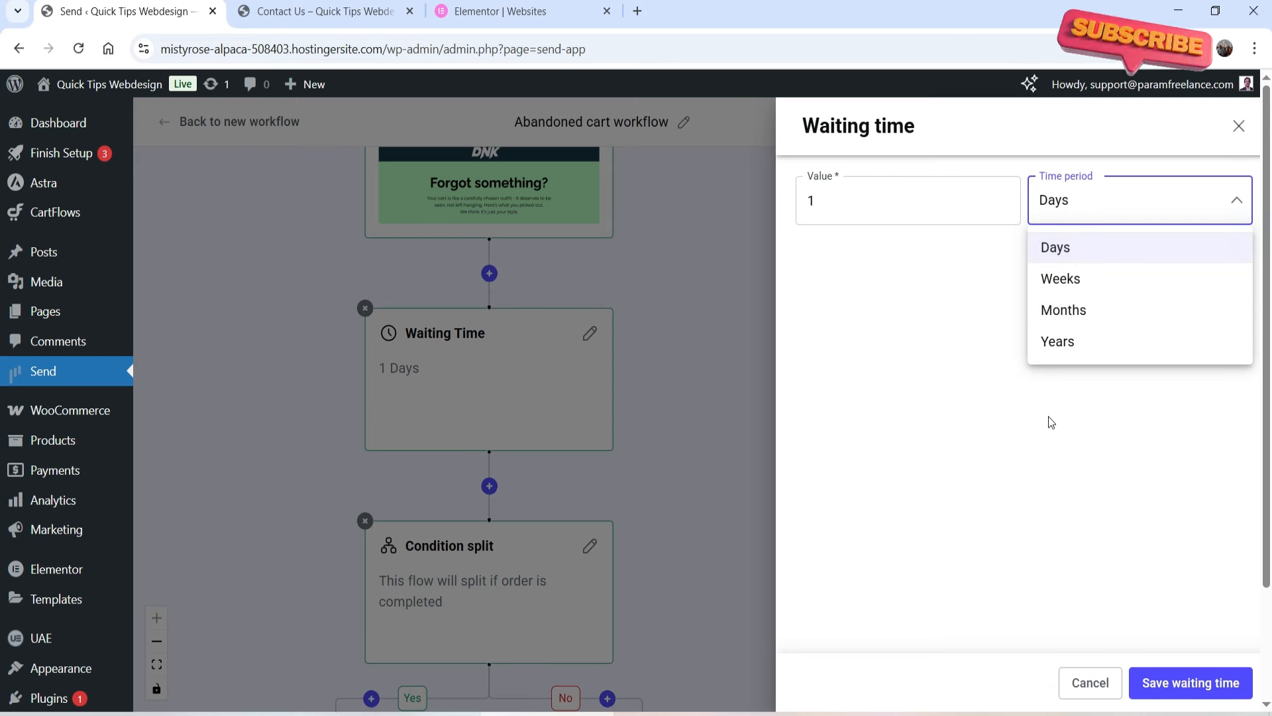
left_click(1238, 128)
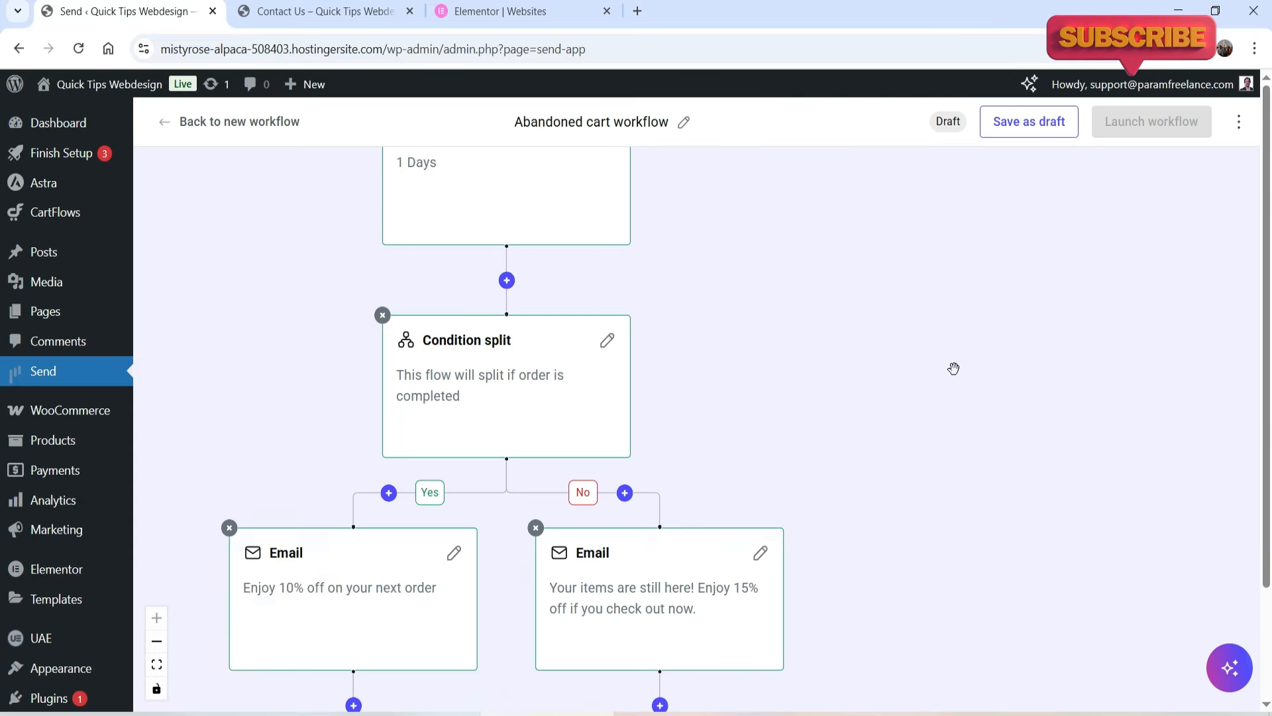
Examine the condition split's available transactional conditions and the emails on its Yes and No branches.
left_click(497, 388)
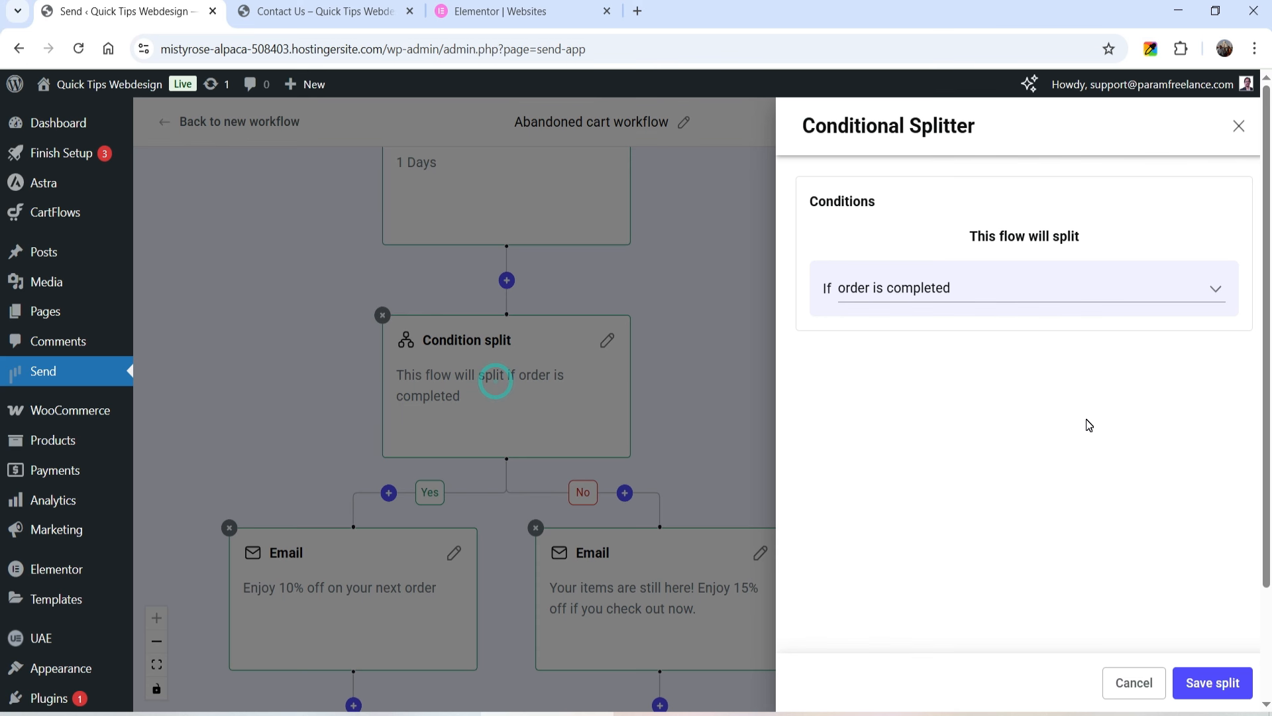
left_click(1042, 289)
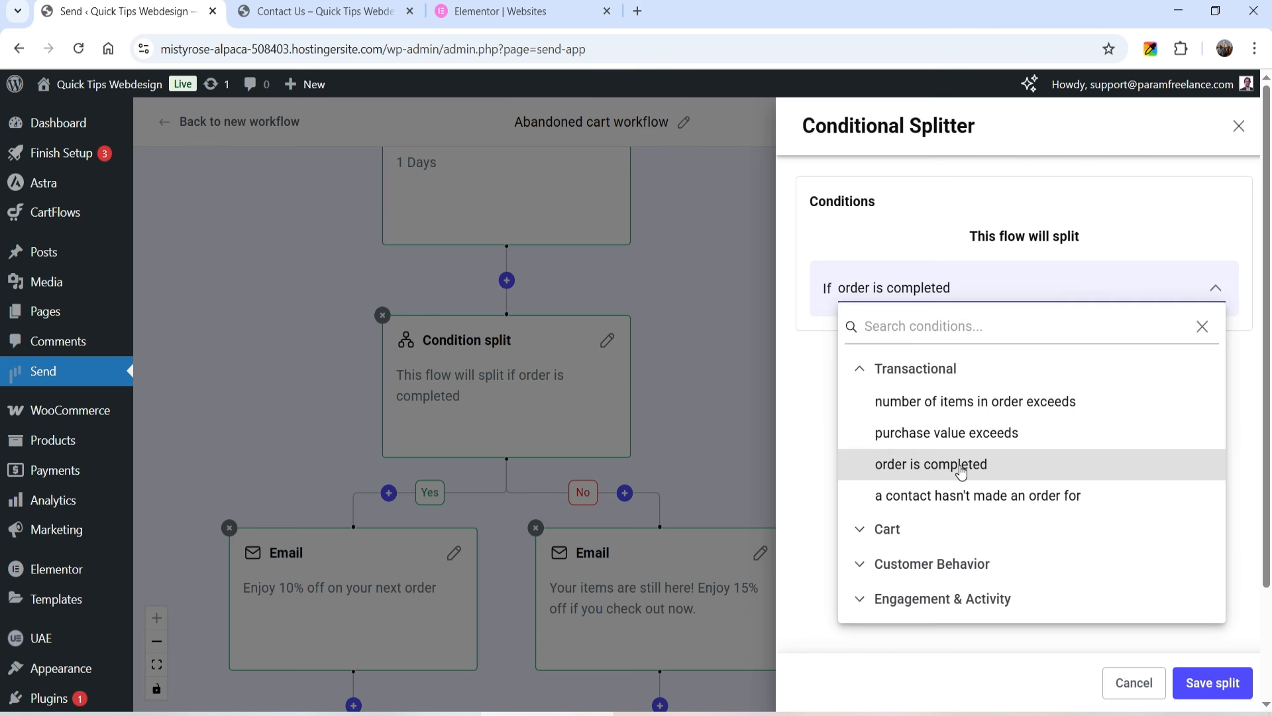
left_click(915, 656)
left_click(1238, 126)
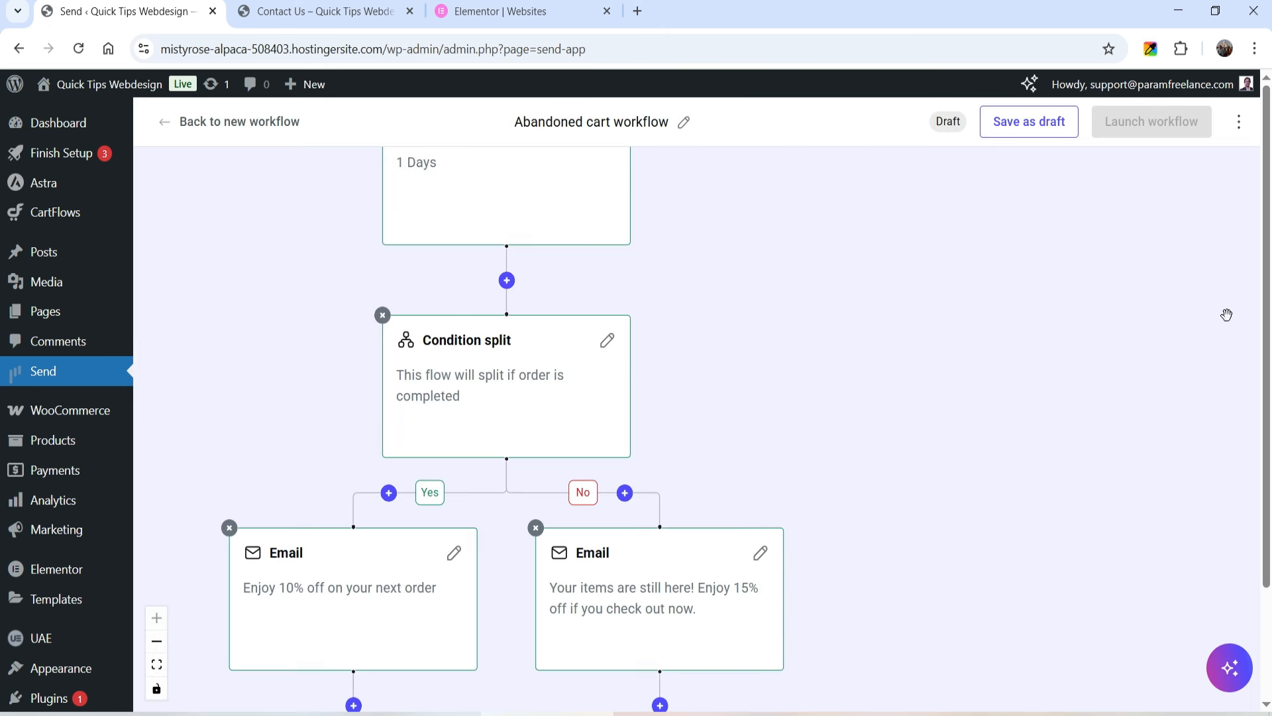
left_click_drag(969, 482, 1057, 293)
mouse_move(464, 355)
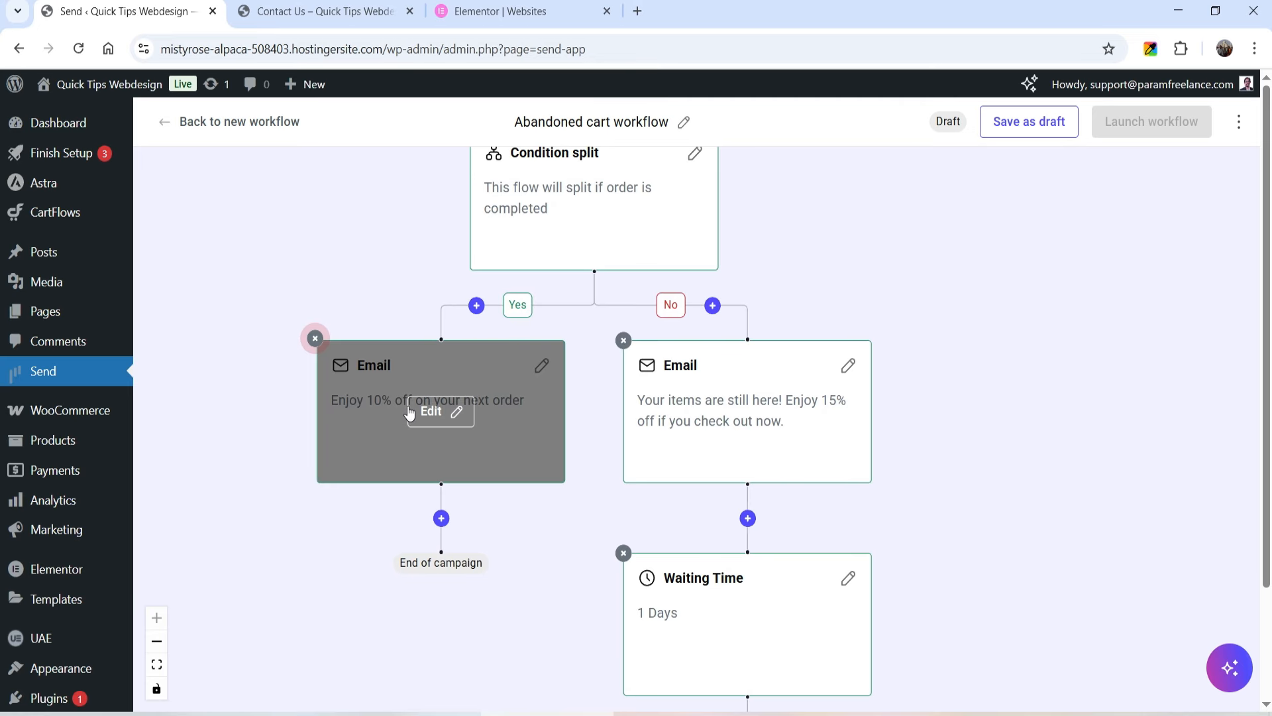
mouse_move(749, 392)
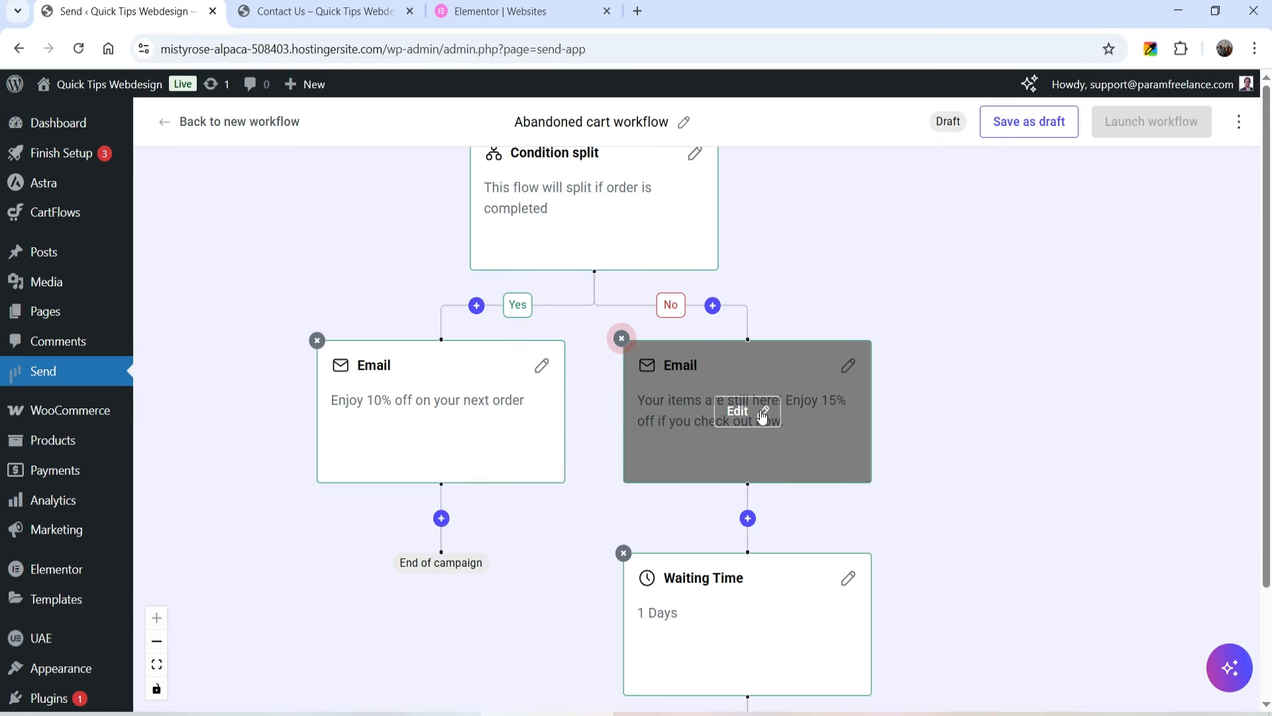
mouse_move(438, 412)
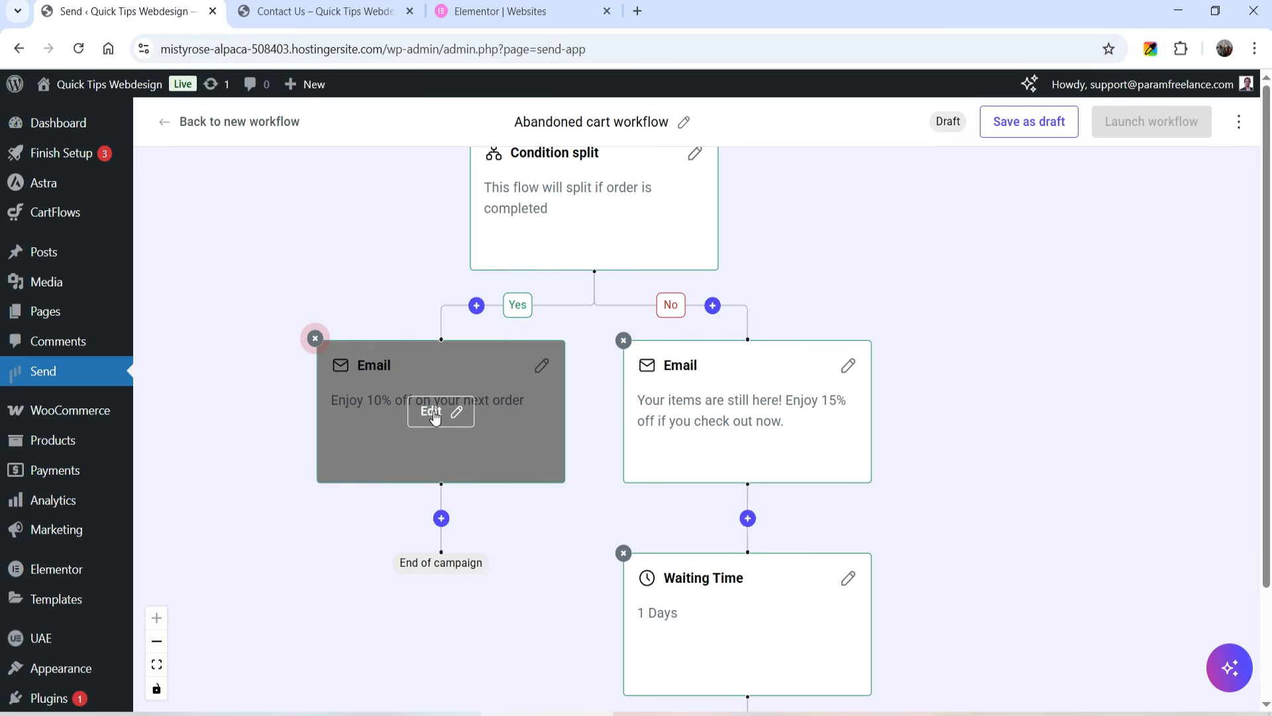
Examine the subject, preview text, sender and content settings of the email on the first condition split's Yes branch.
left_click(432, 412)
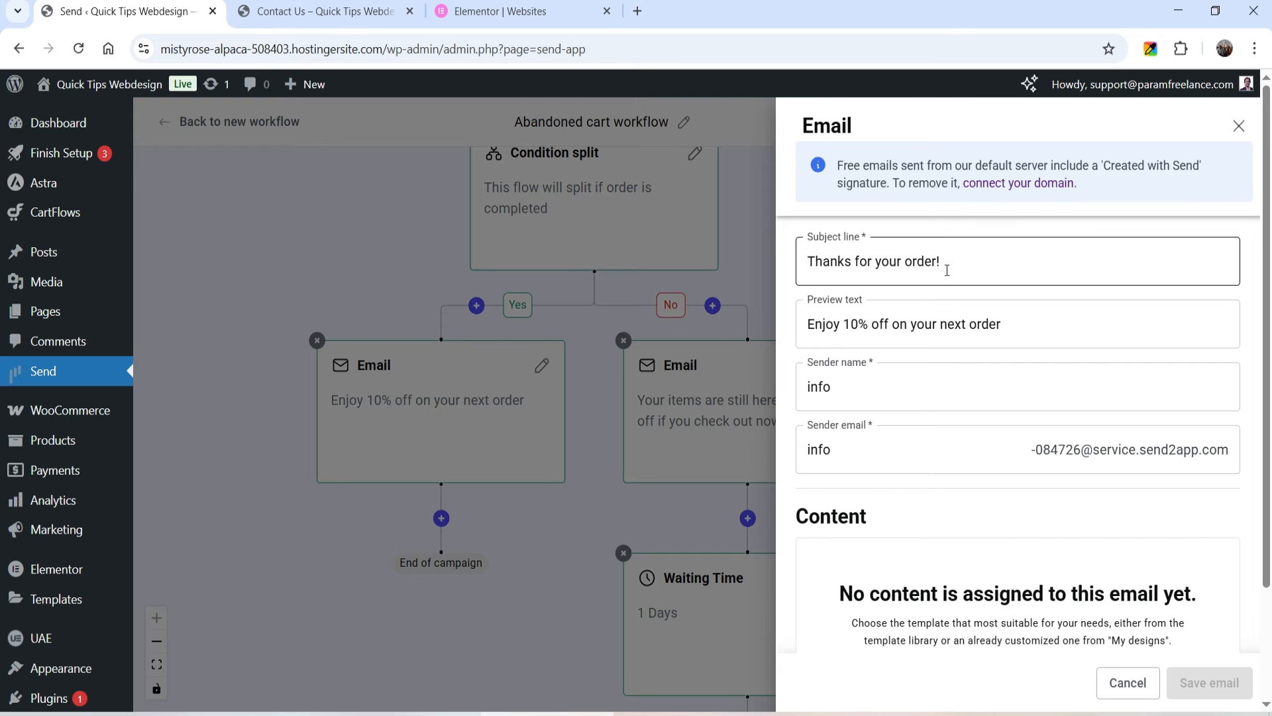
double_click(876, 263)
left_click(821, 329)
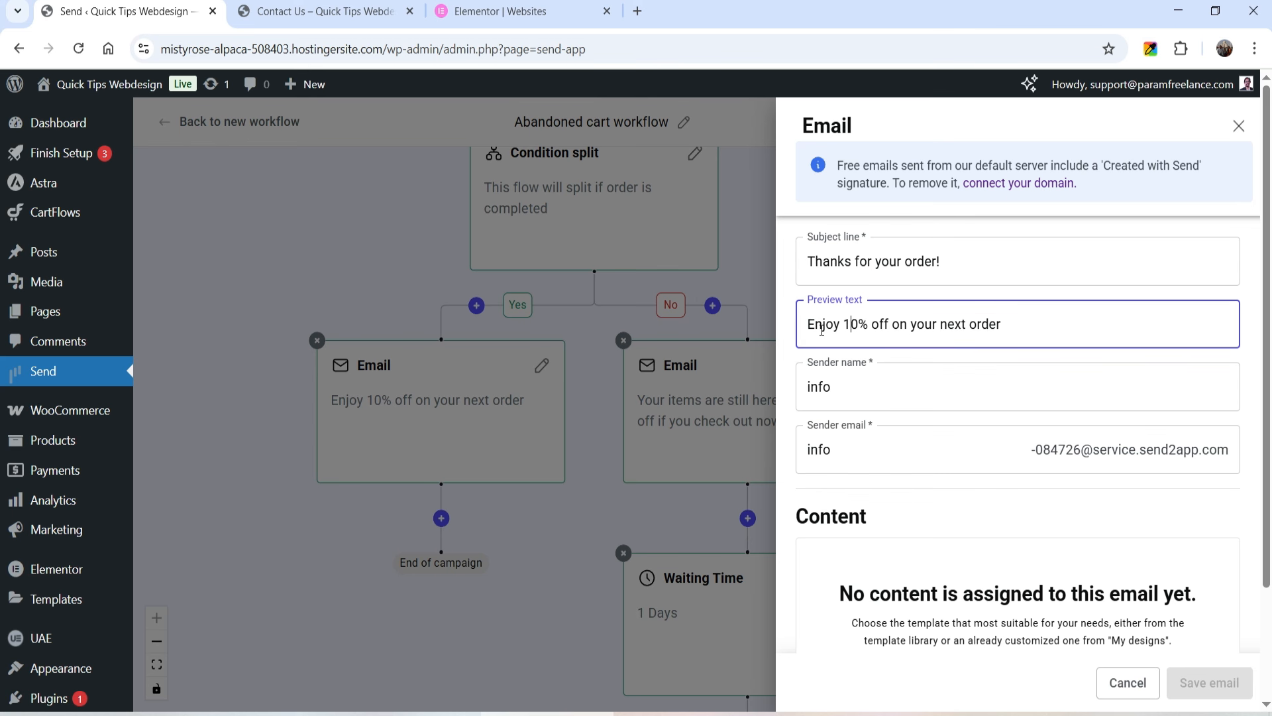
scroll(920, 397, "down", 5)
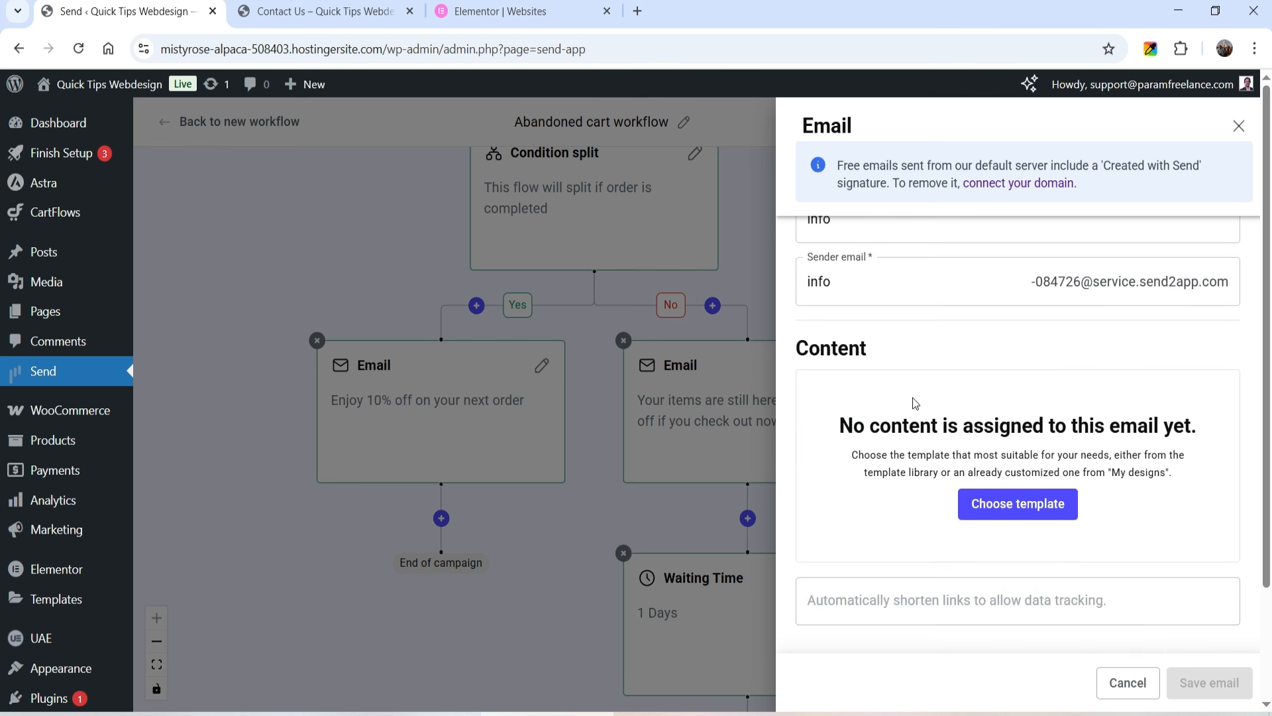
scroll(1061, 317, "down", 2)
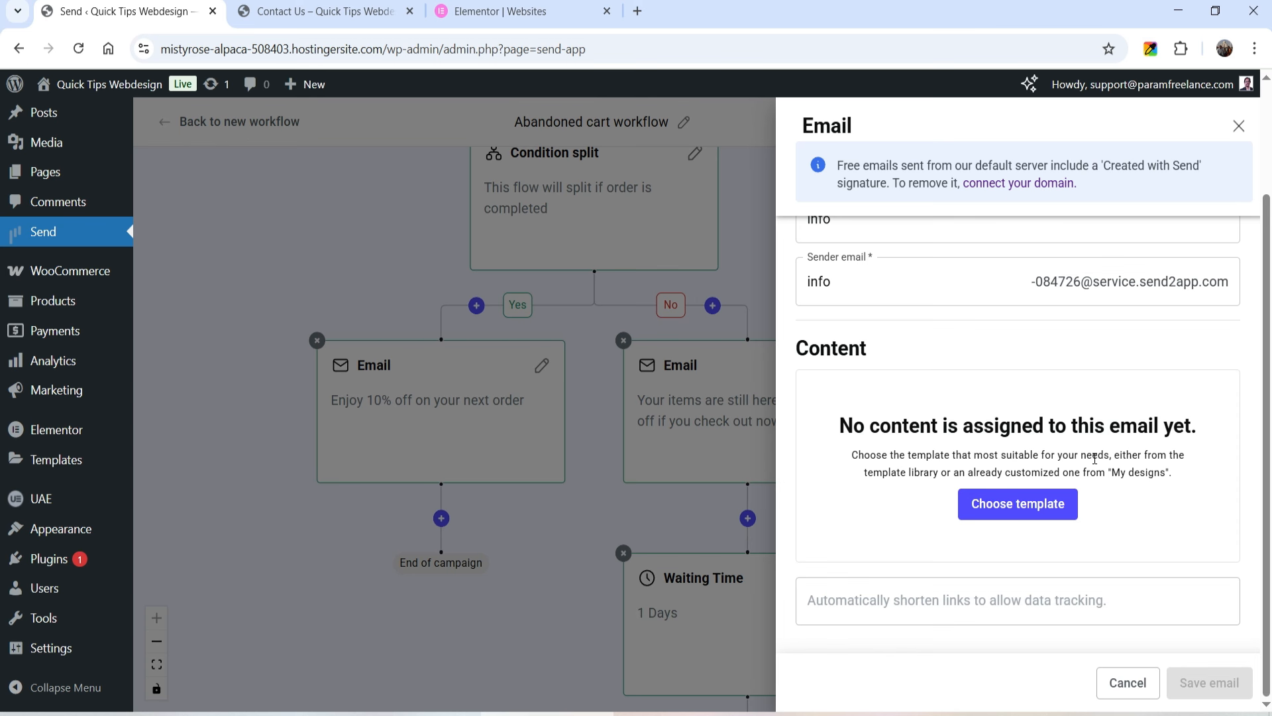
left_click(1239, 126)
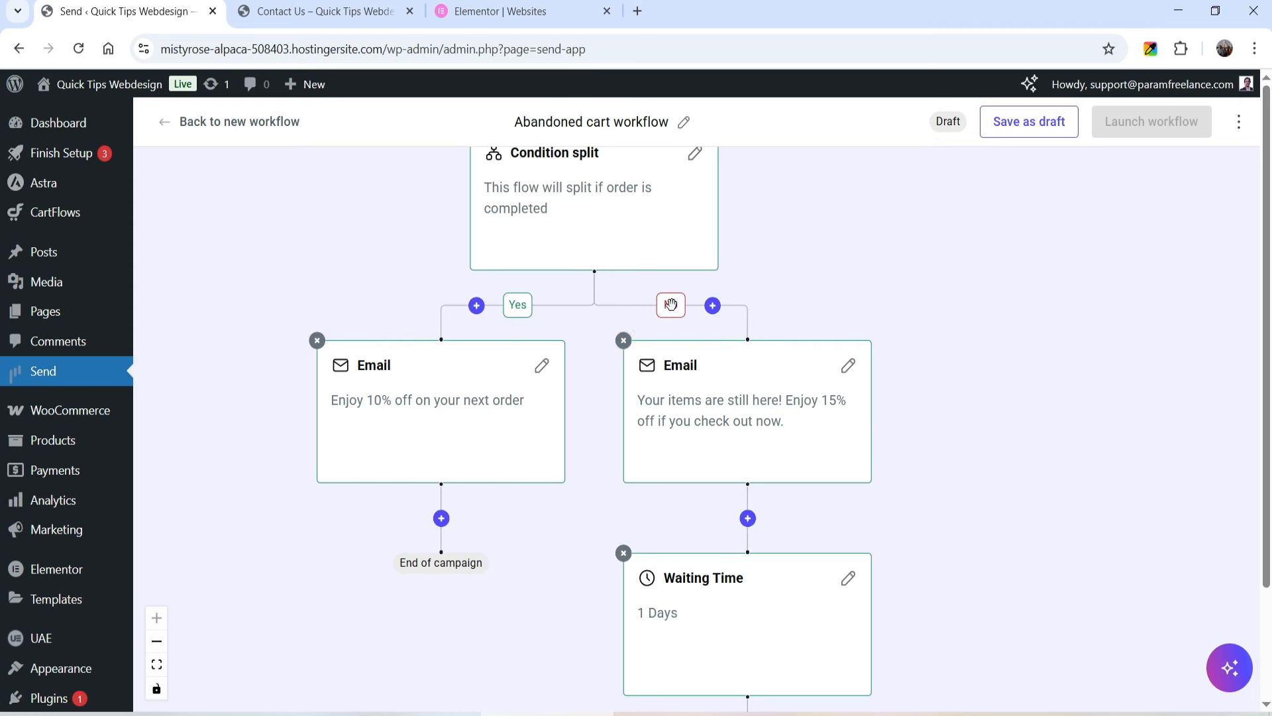
Try changing the first split's No branch email subject to "Your cart + 10% off = Perfect match!", leaving its settings without saving.
left_click(737, 406)
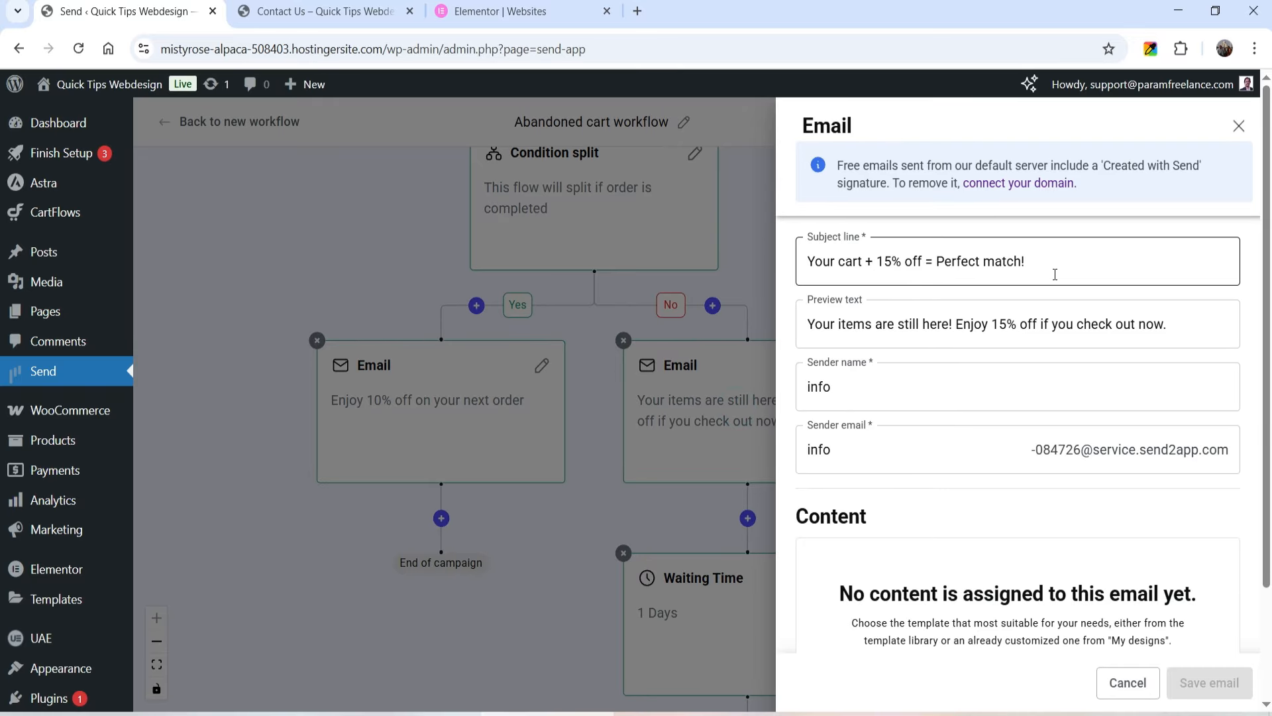
left_click_drag(886, 263, 891, 259)
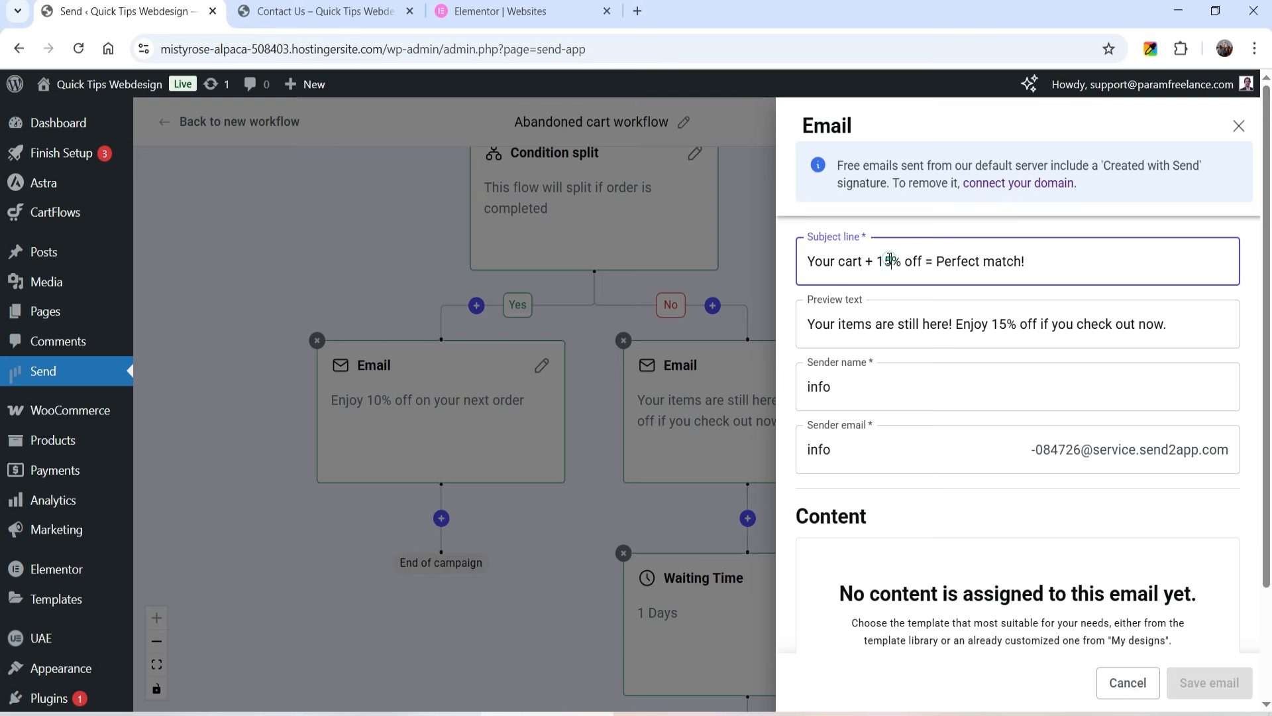
type("0")
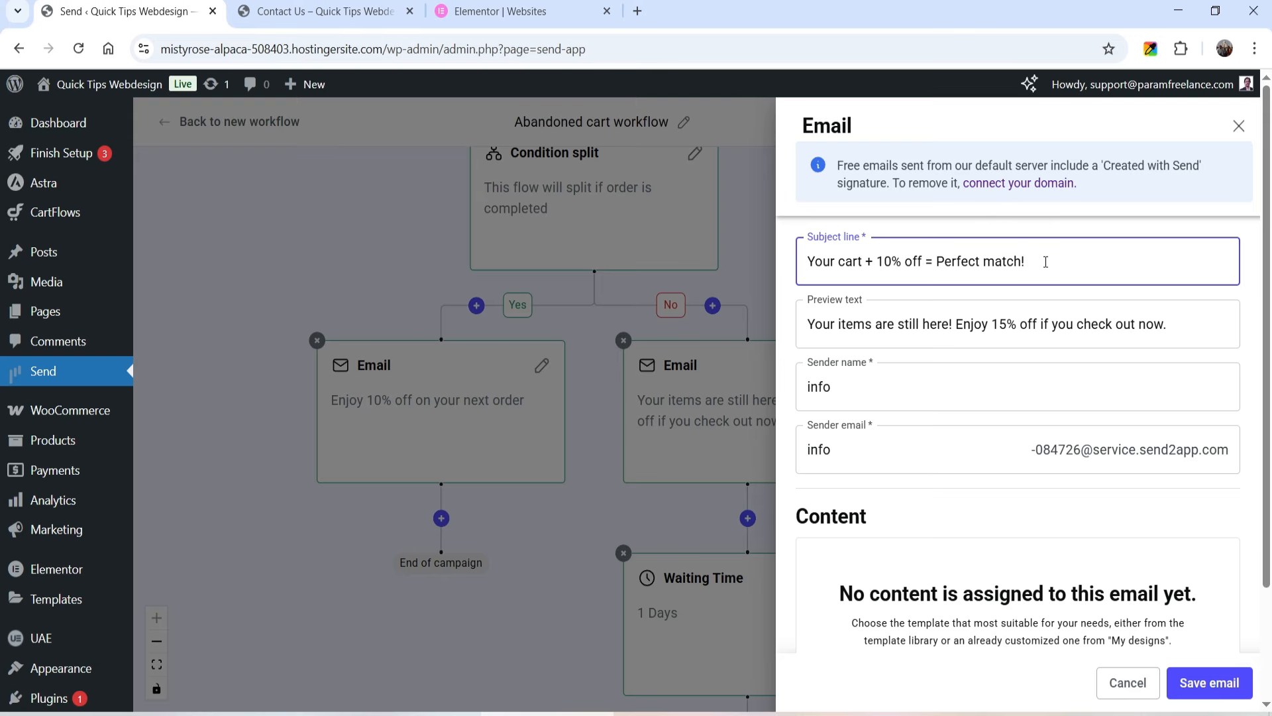
scroll(1045, 261, "down", 1)
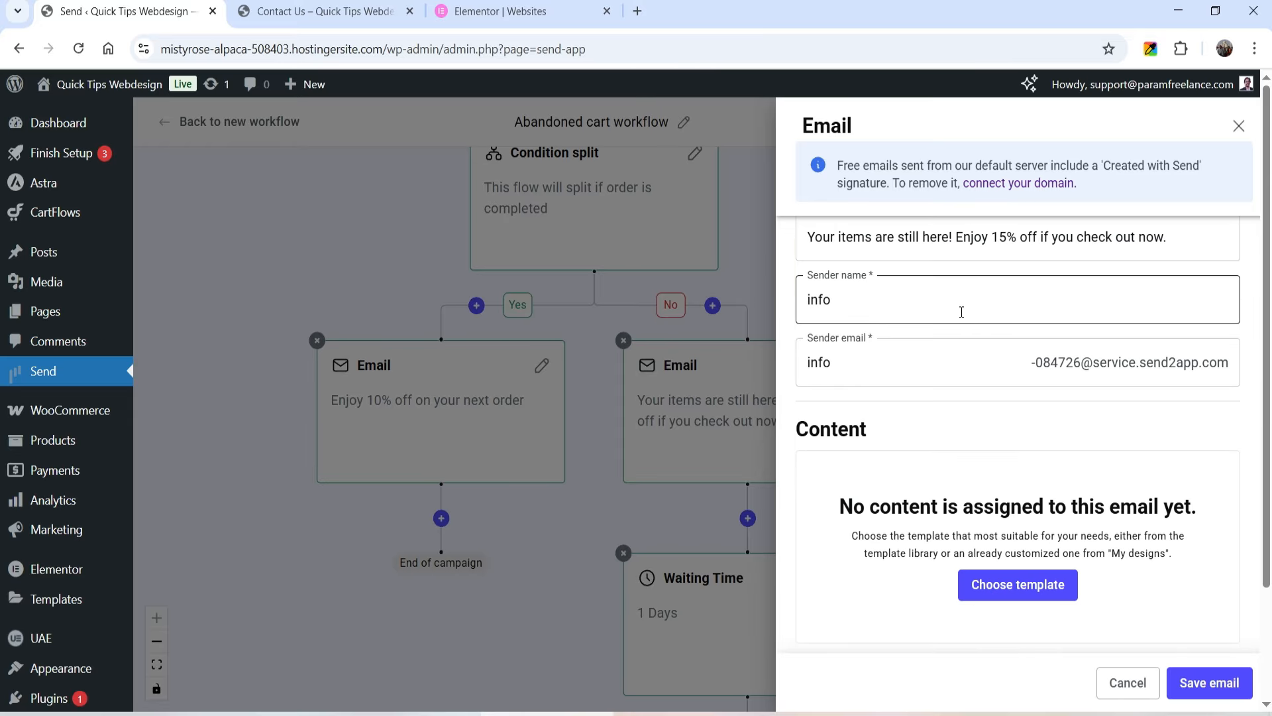
scroll(963, 390, "down", 1)
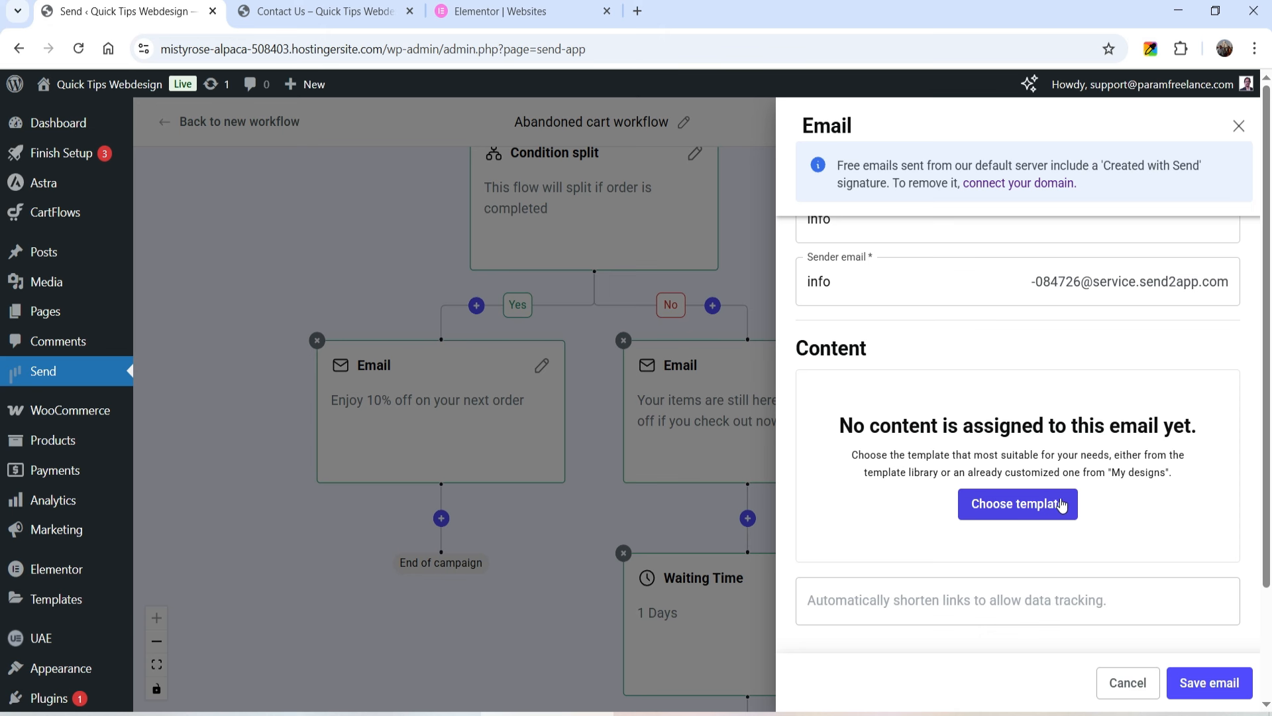
left_click(1238, 126)
Review the settings of the No branch's waiting time and of the condition split that follows it.
left_click(653, 302)
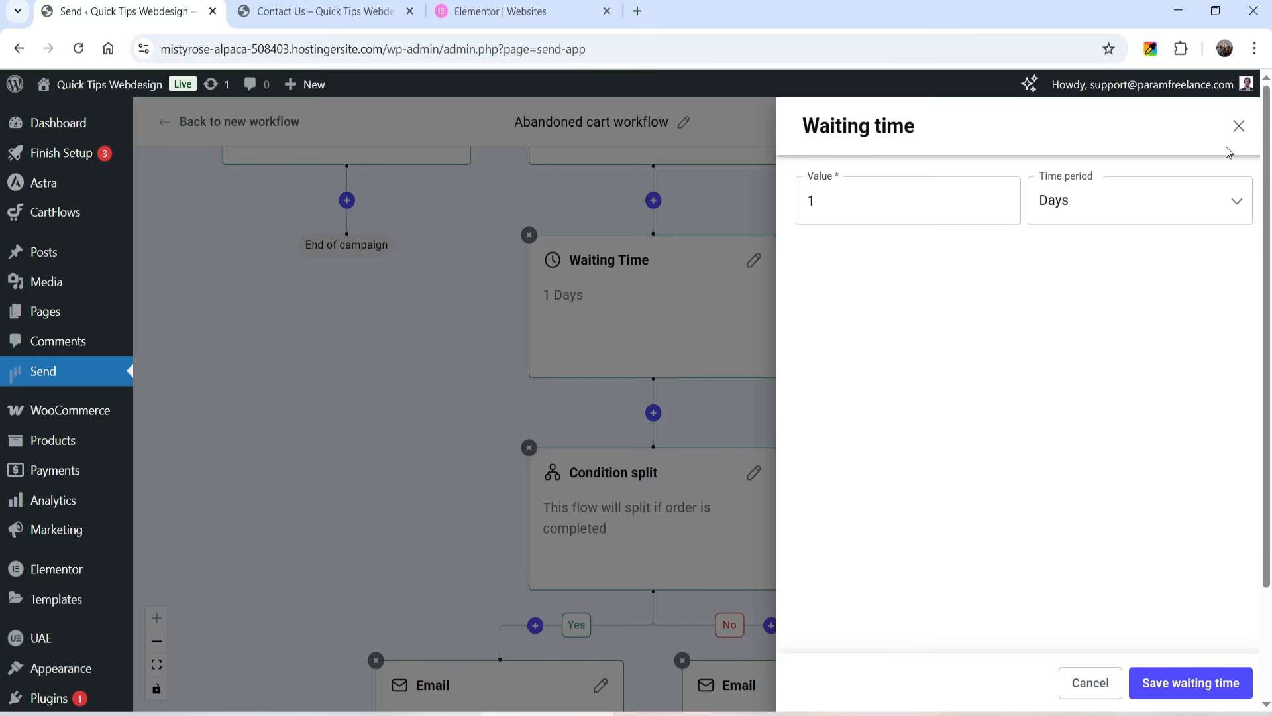
left_click(1237, 127)
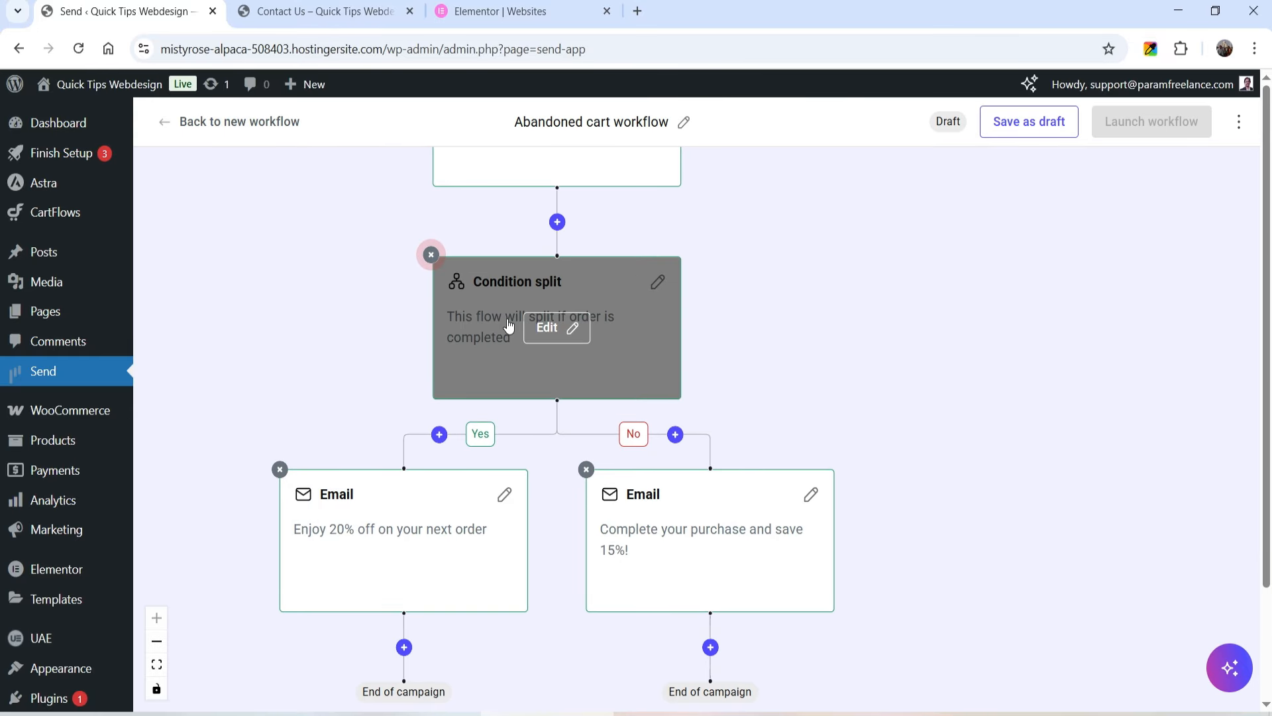
left_click(567, 329)
left_click(1236, 126)
Review the email settings on the Yes and No branches of the second condition split.
left_click_drag(978, 339, 988, 244)
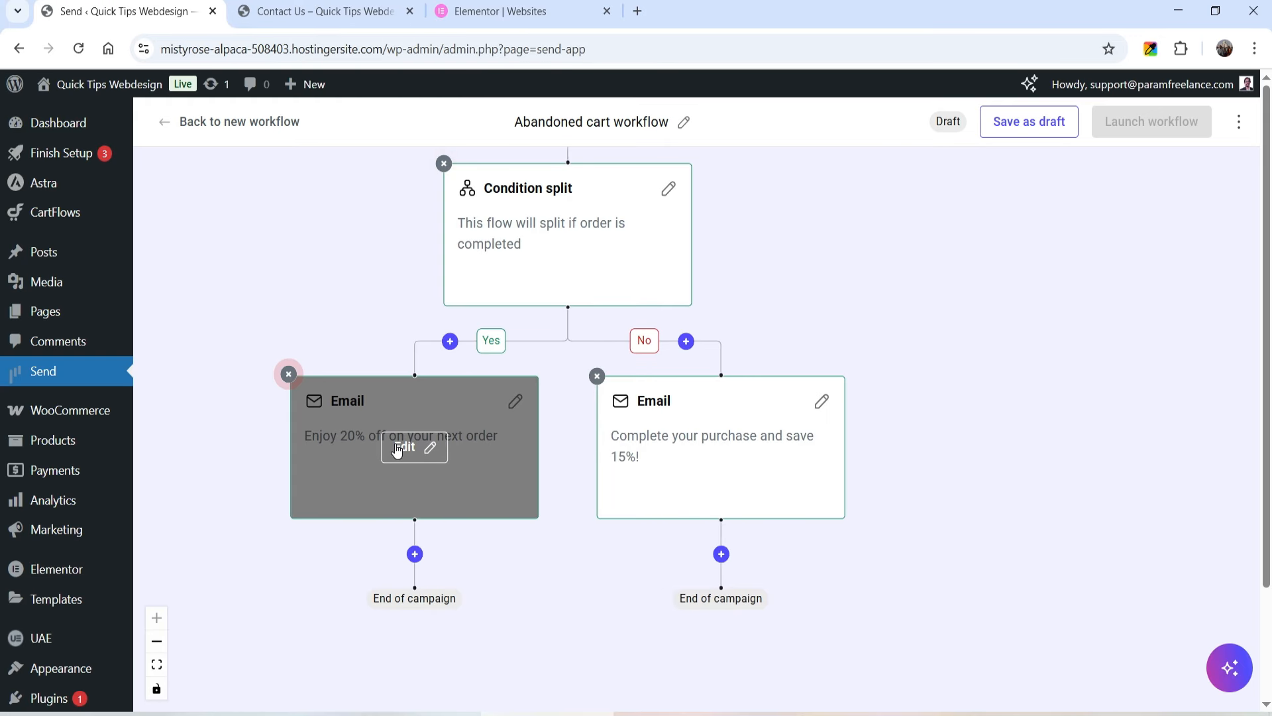
left_click(395, 448)
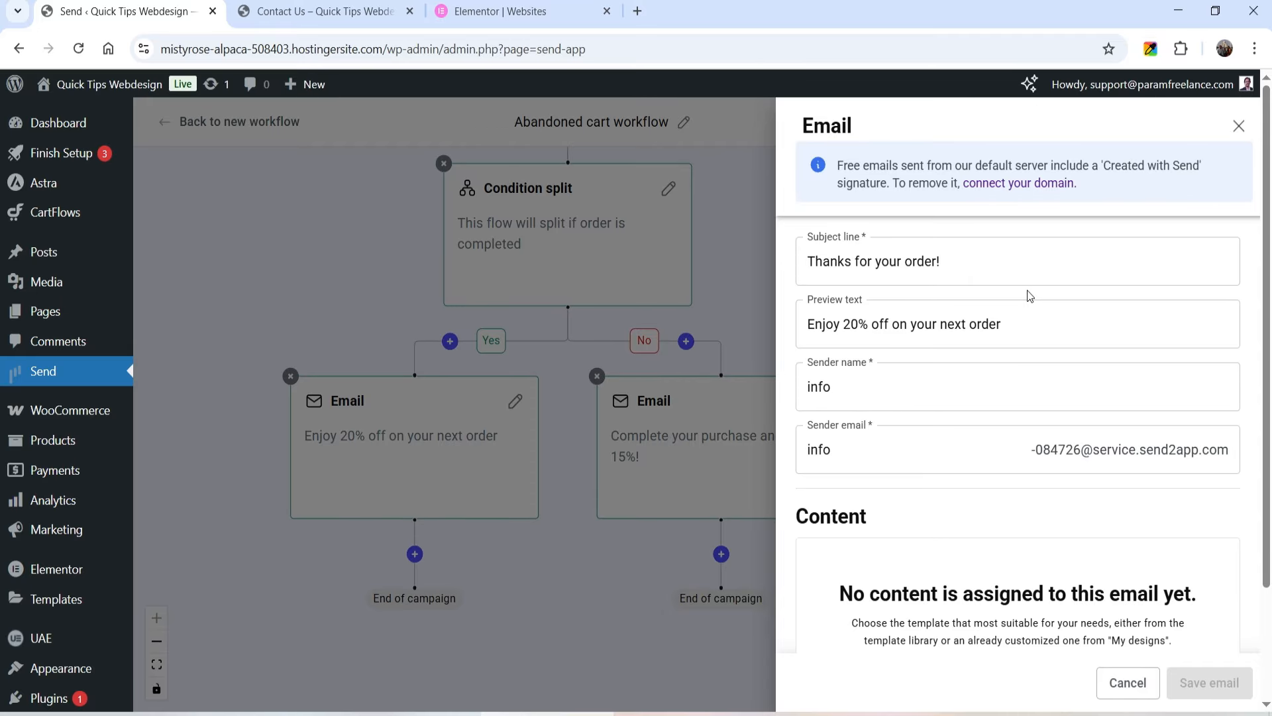
left_click(1238, 126)
mouse_move(664, 491)
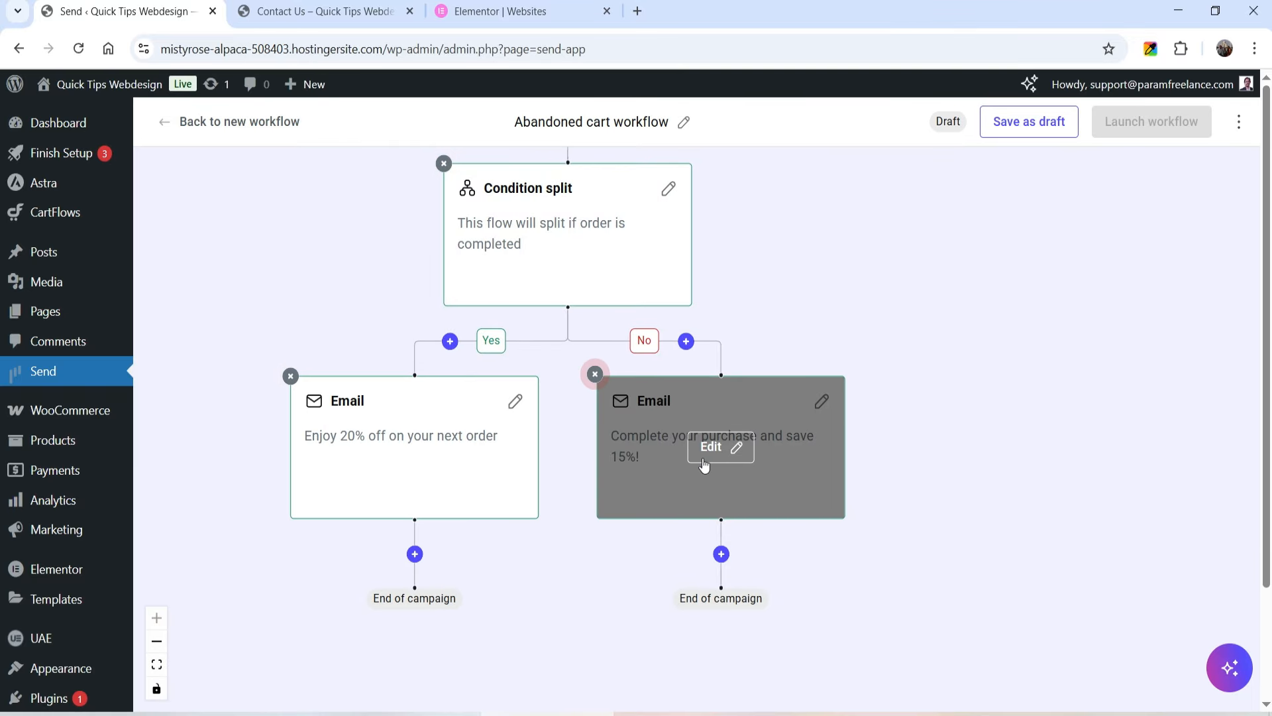
left_click(719, 447)
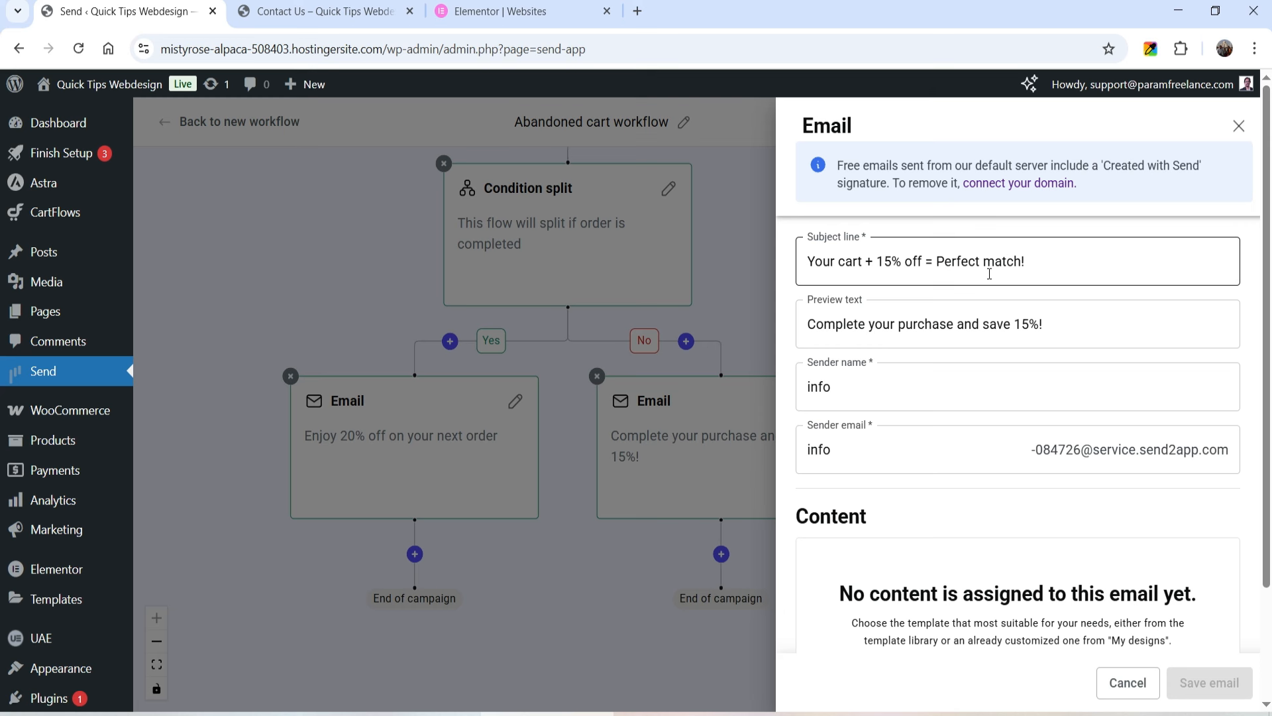
scroll(946, 391, "down", 3)
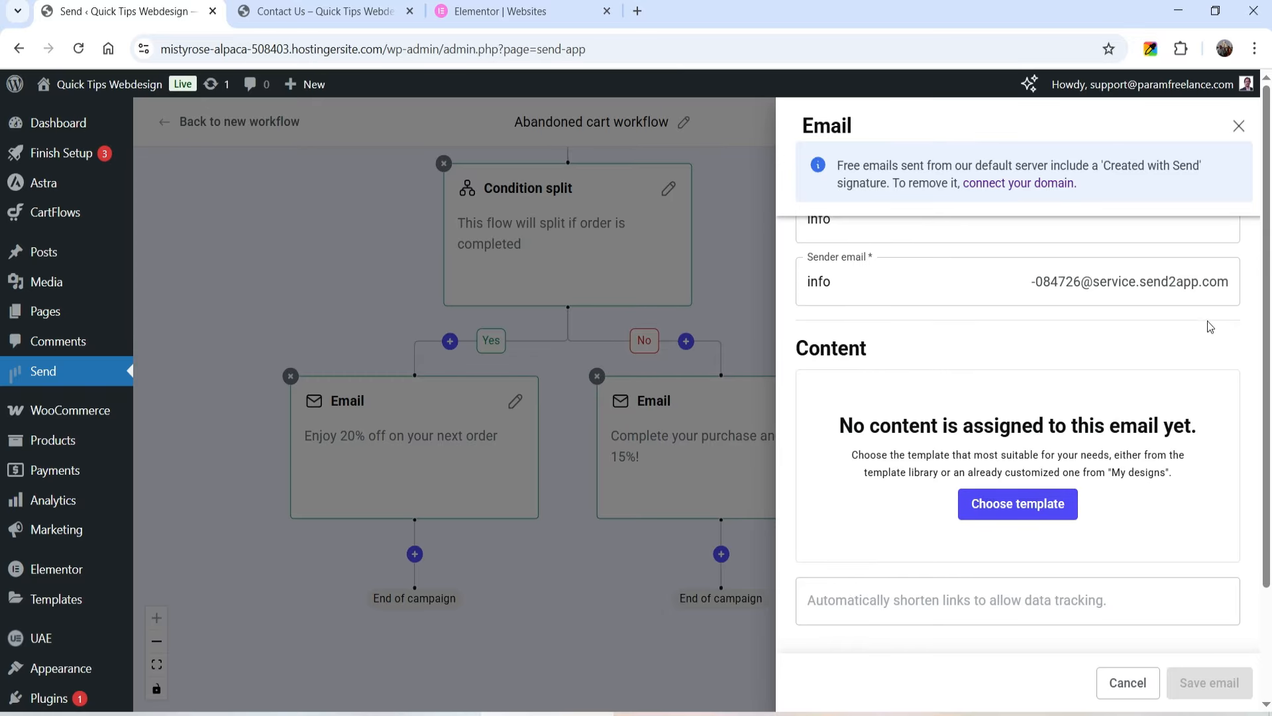
left_click(1238, 126)
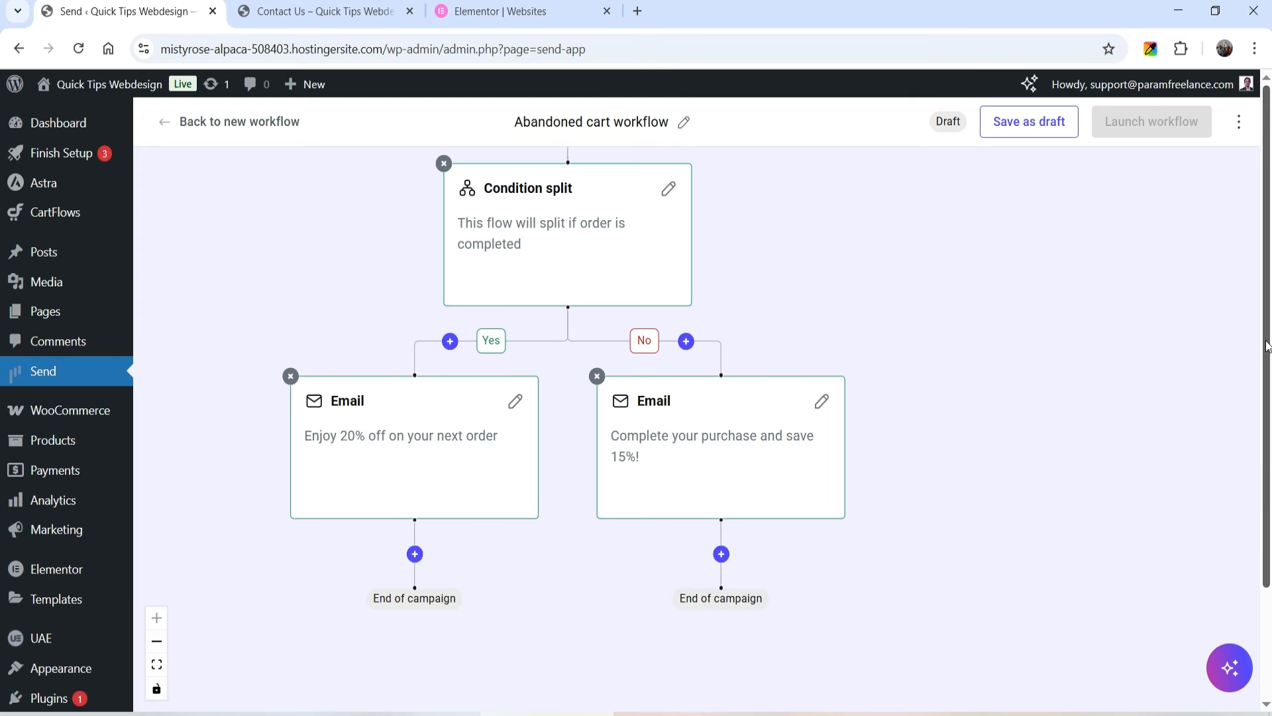
Launch the Abandoned cart workflow and publish it to make it active.
left_click_drag(1266, 342, 1266, 377)
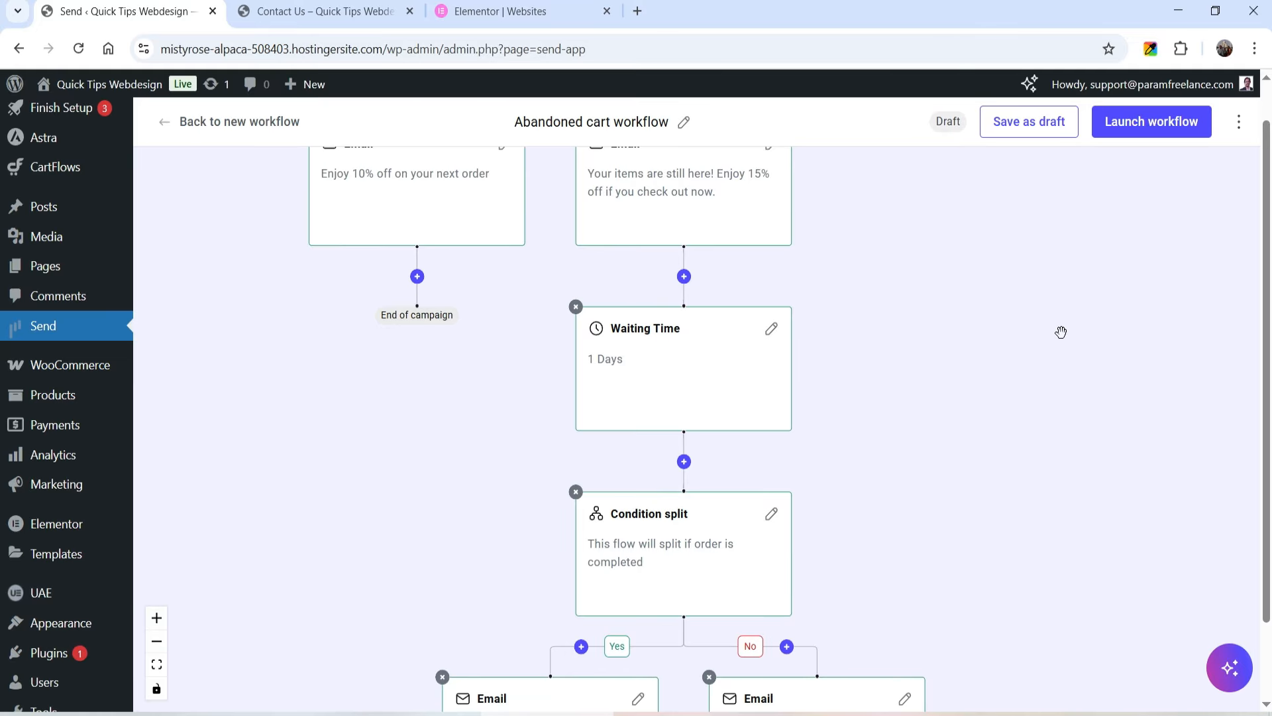
left_click(1177, 136)
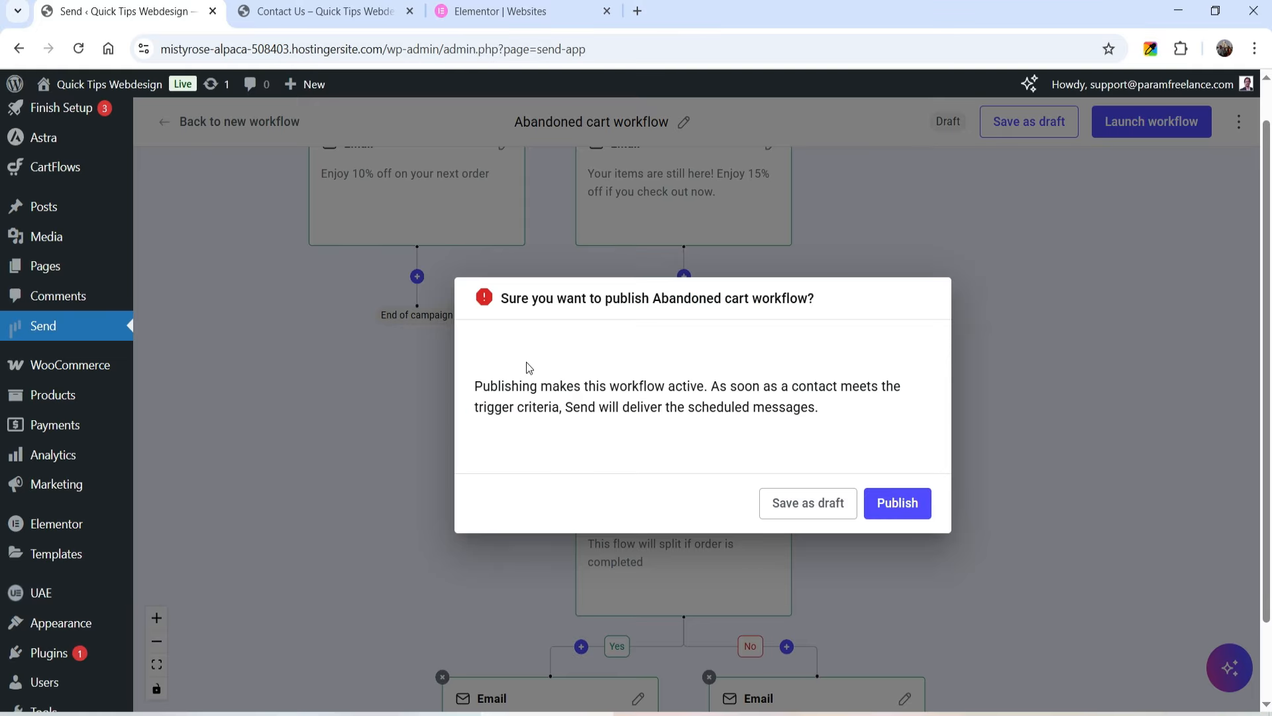
left_click(897, 503)
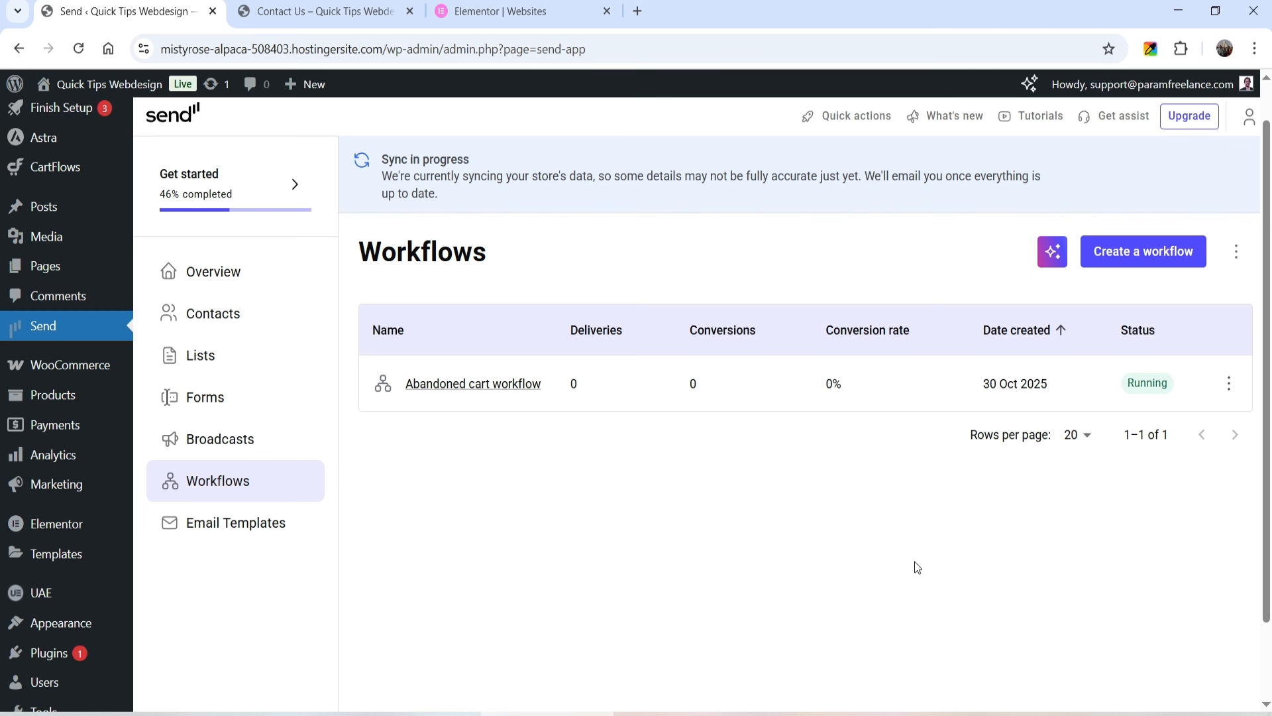
Start creating another workflow and filter the ready-made workflow templates to Order Related.
left_click(1174, 258)
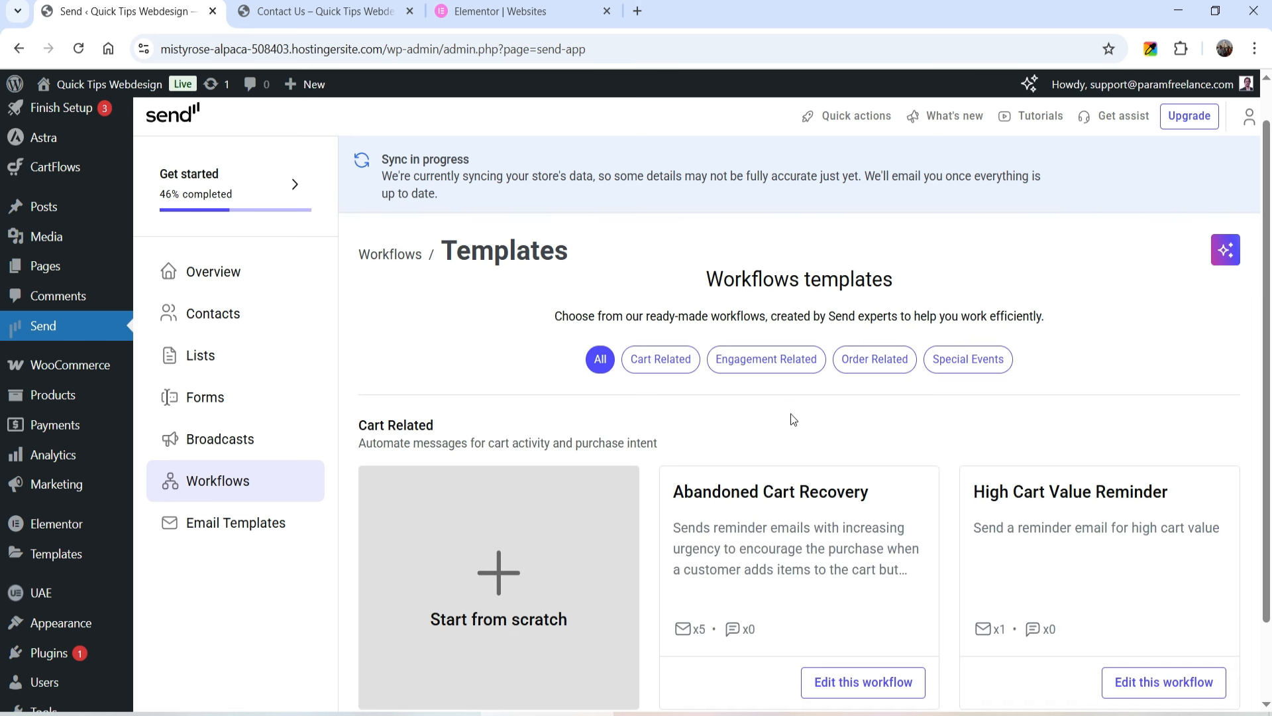
scroll(1087, 324, "down", 4)
scroll(1091, 326, "up", 4)
left_click(875, 358)
scroll(1143, 351, "down", 1)
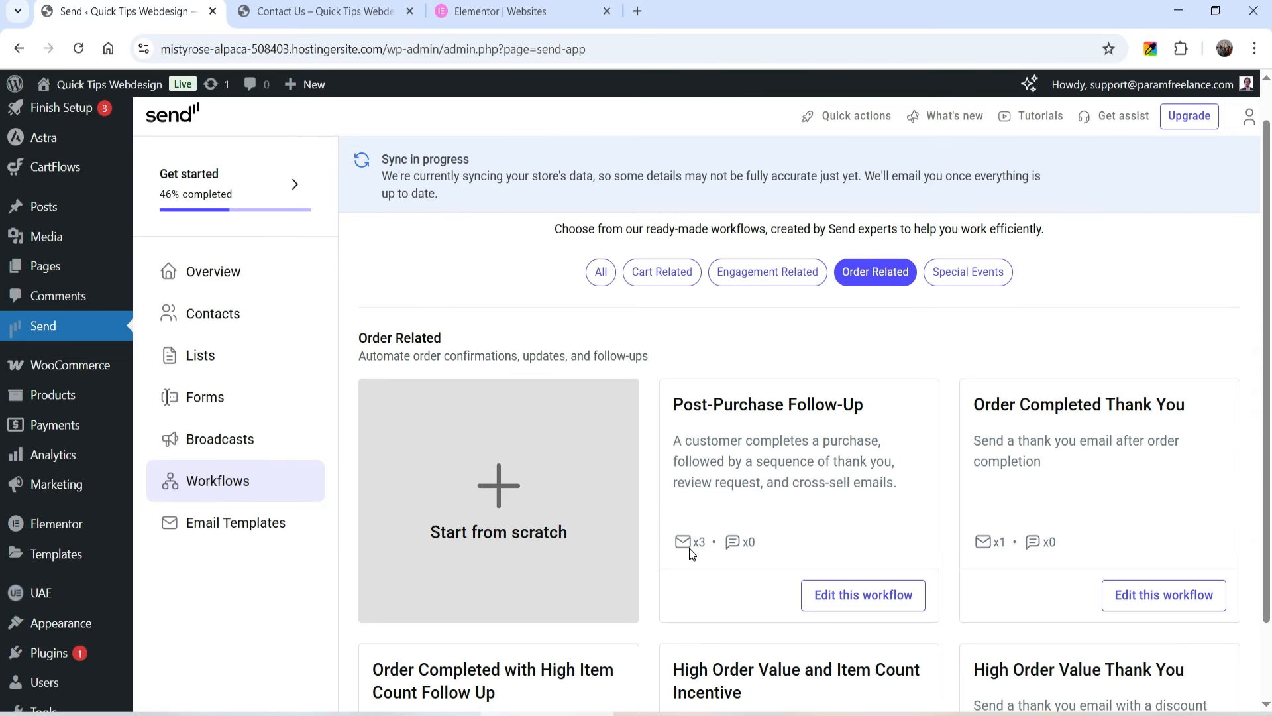
Create a workflow named "post purchase" from the Post-Purchase Follow-Up template.
left_click(870, 592)
left_click(406, 414)
type("post purchase")
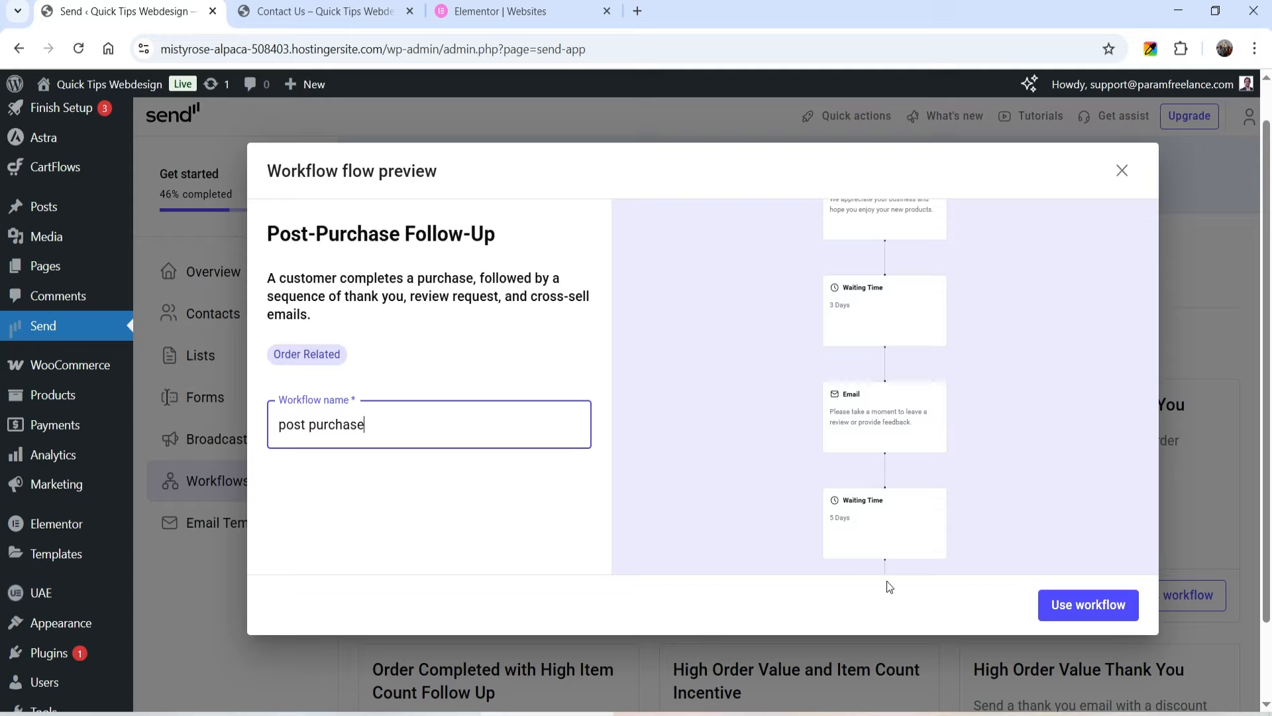
left_click(1076, 605)
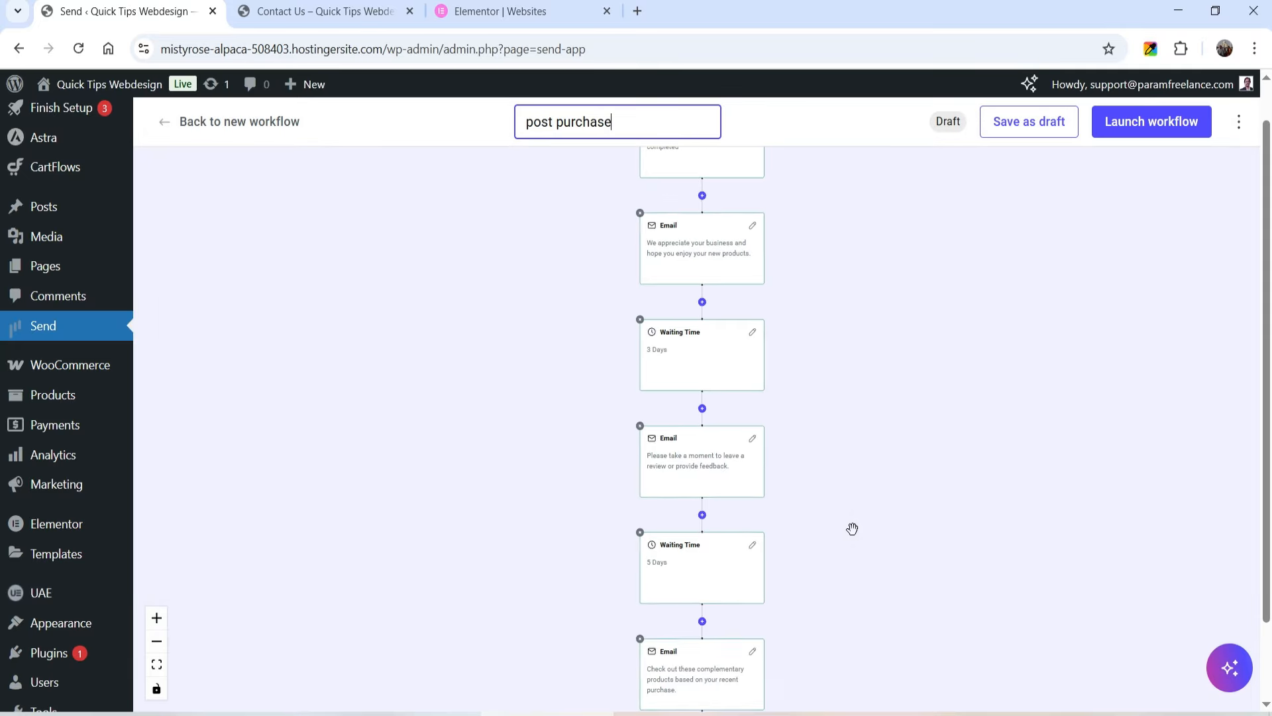
Examine the post purchase workflow's trigger conditions and the settings of its first email.
left_click(517, 361)
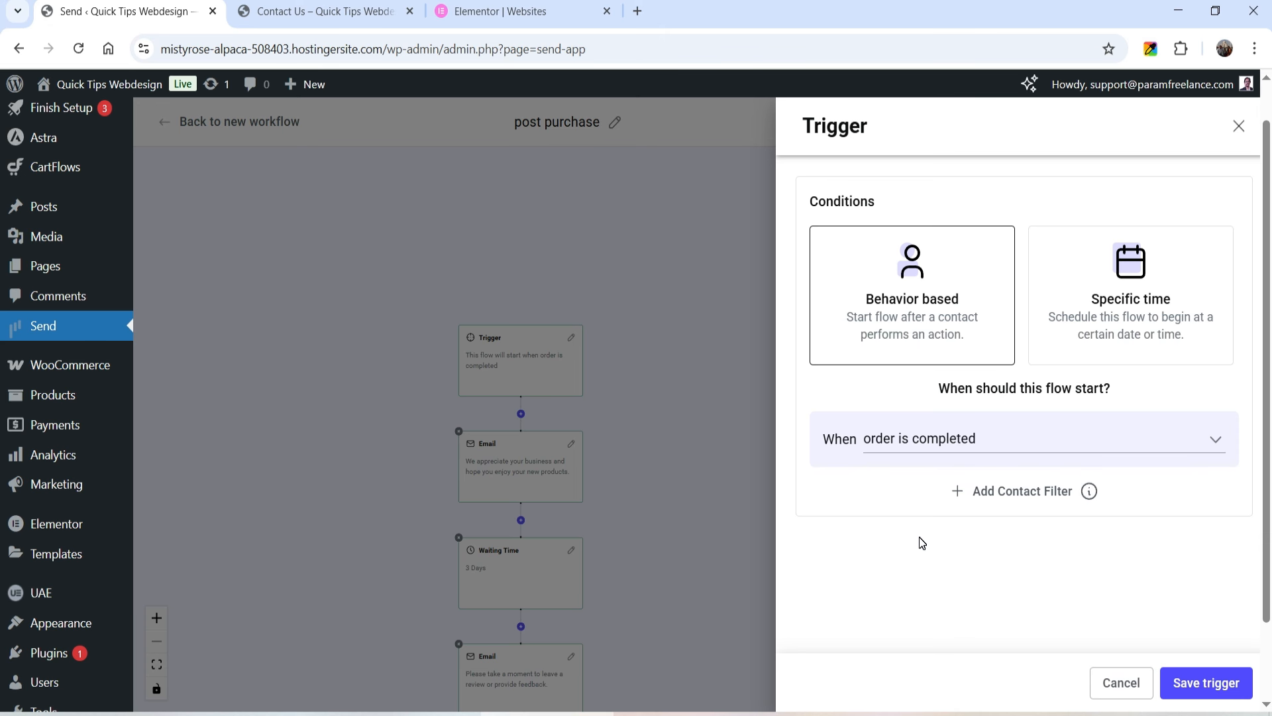
left_click(1239, 125)
left_click(862, 469)
scroll(527, 257, "down", 3)
left_click(526, 256)
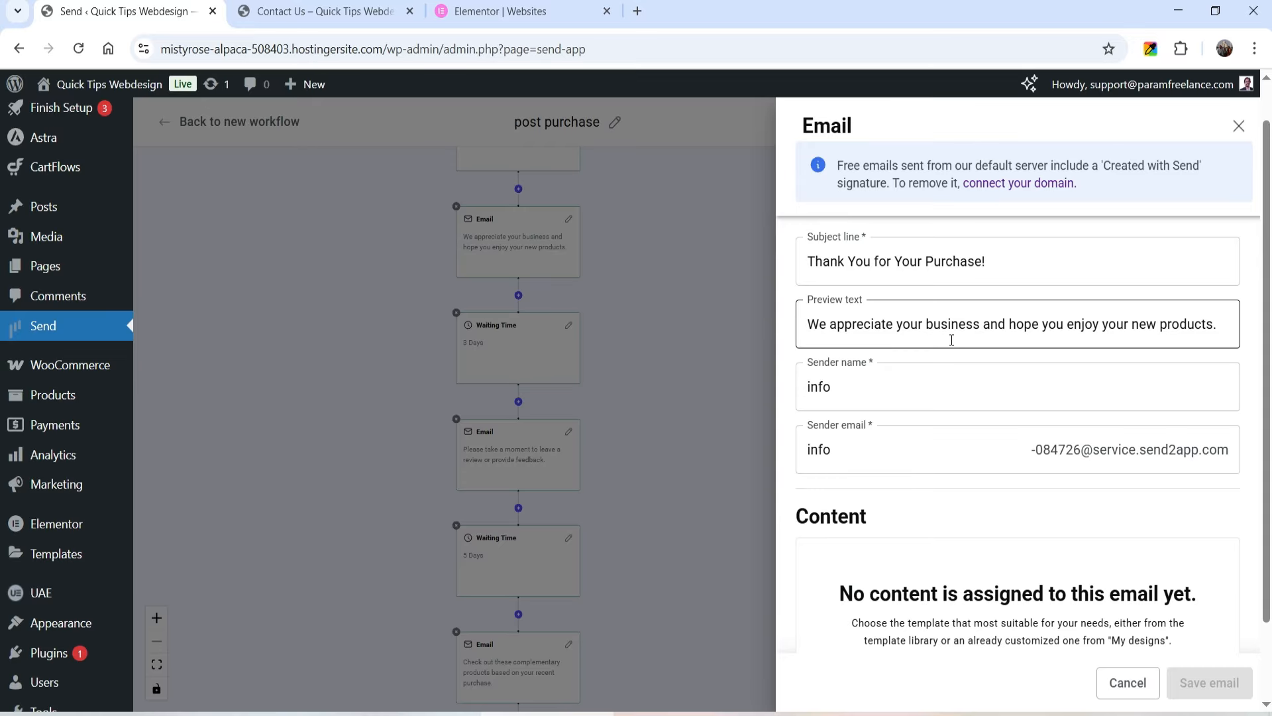
scroll(1000, 417, "down", 2)
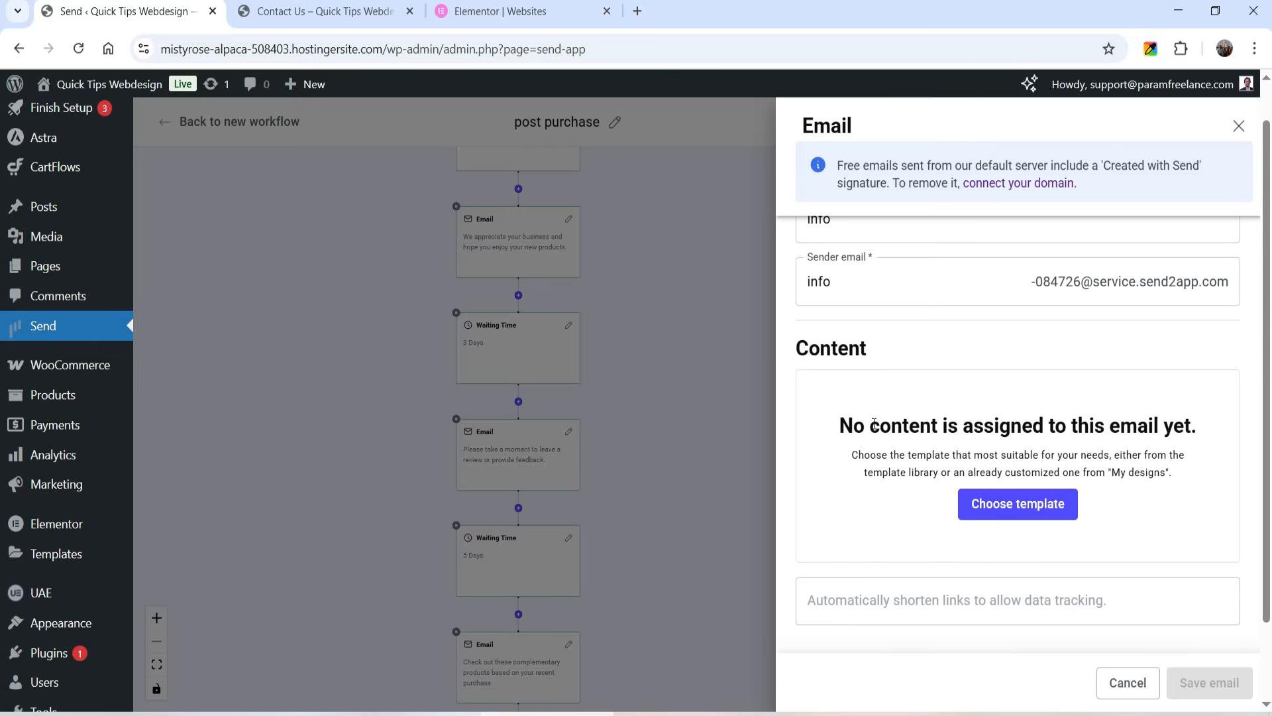
left_click(1238, 127)
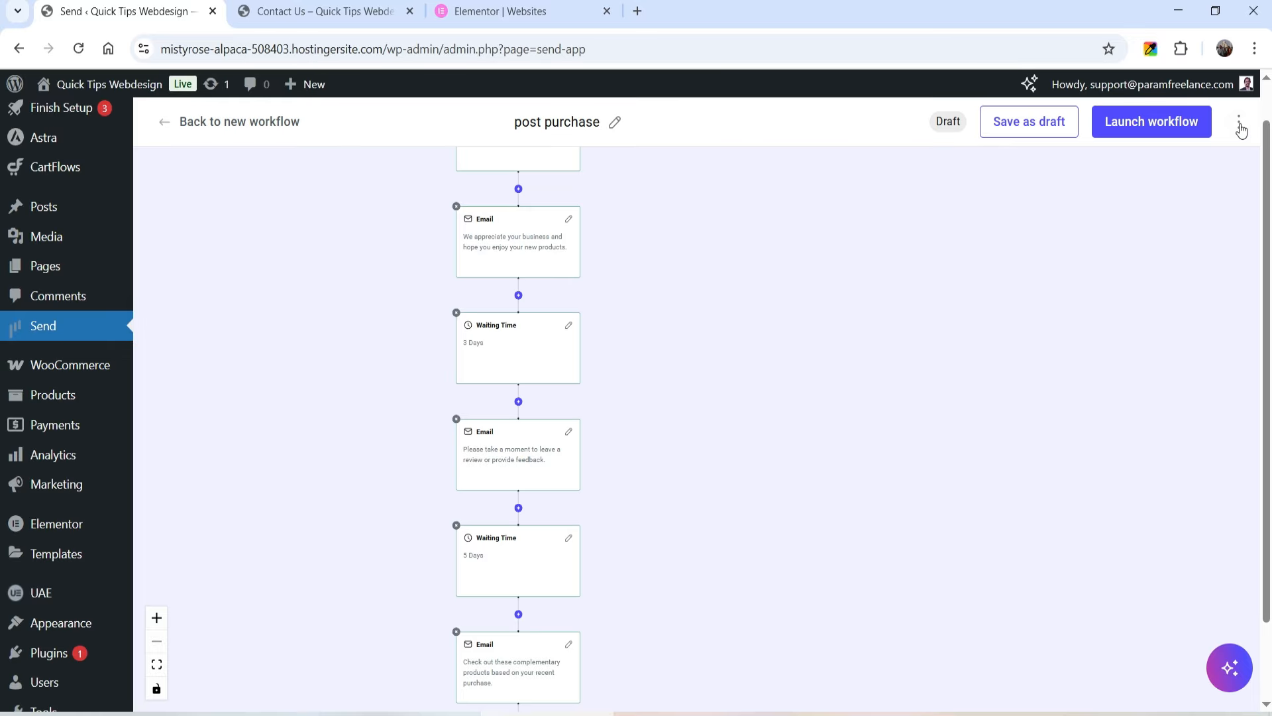
Examine the post purchase workflow's two waiting times and the settings of its feedback and complementary products emails.
left_click(512, 348)
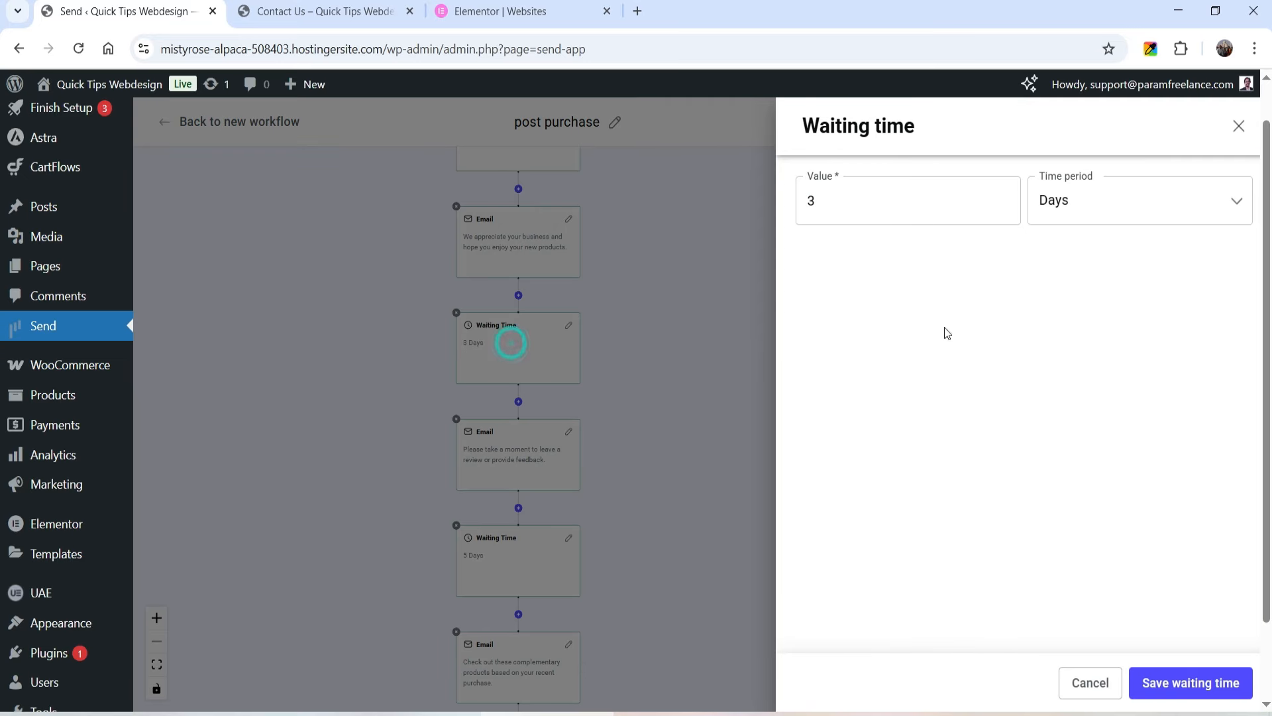
left_click(1238, 125)
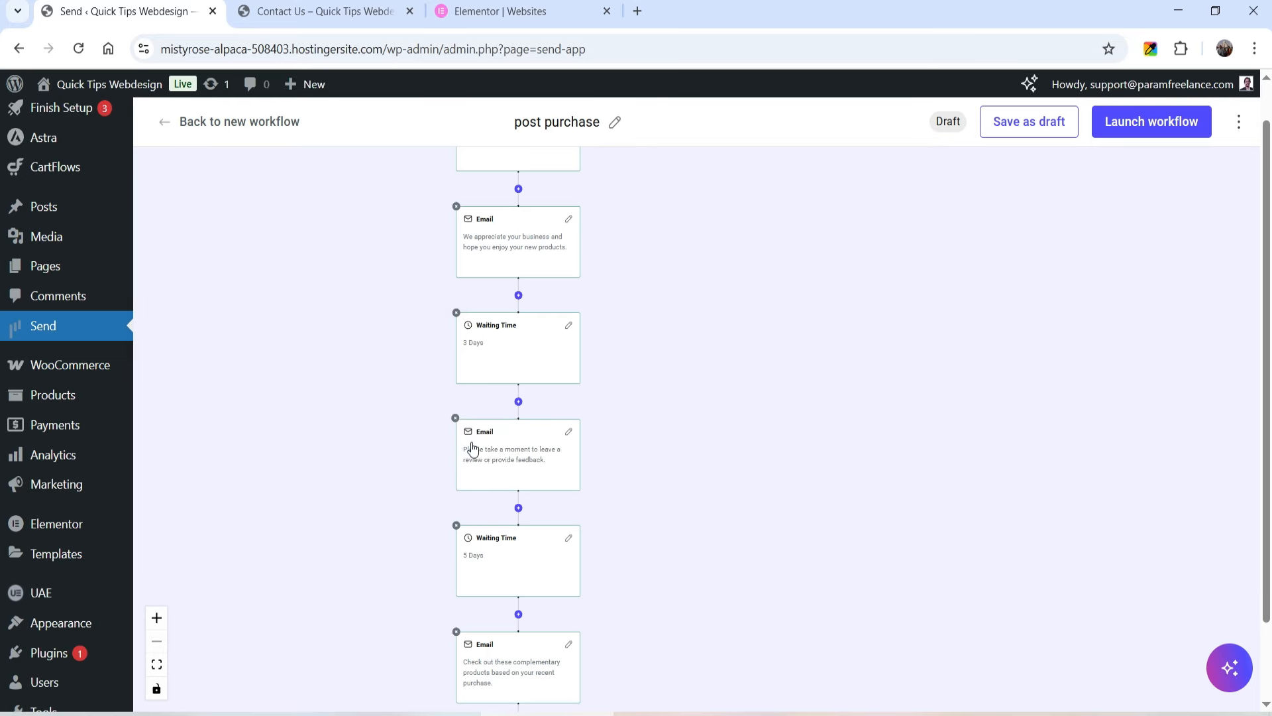
left_click(500, 464)
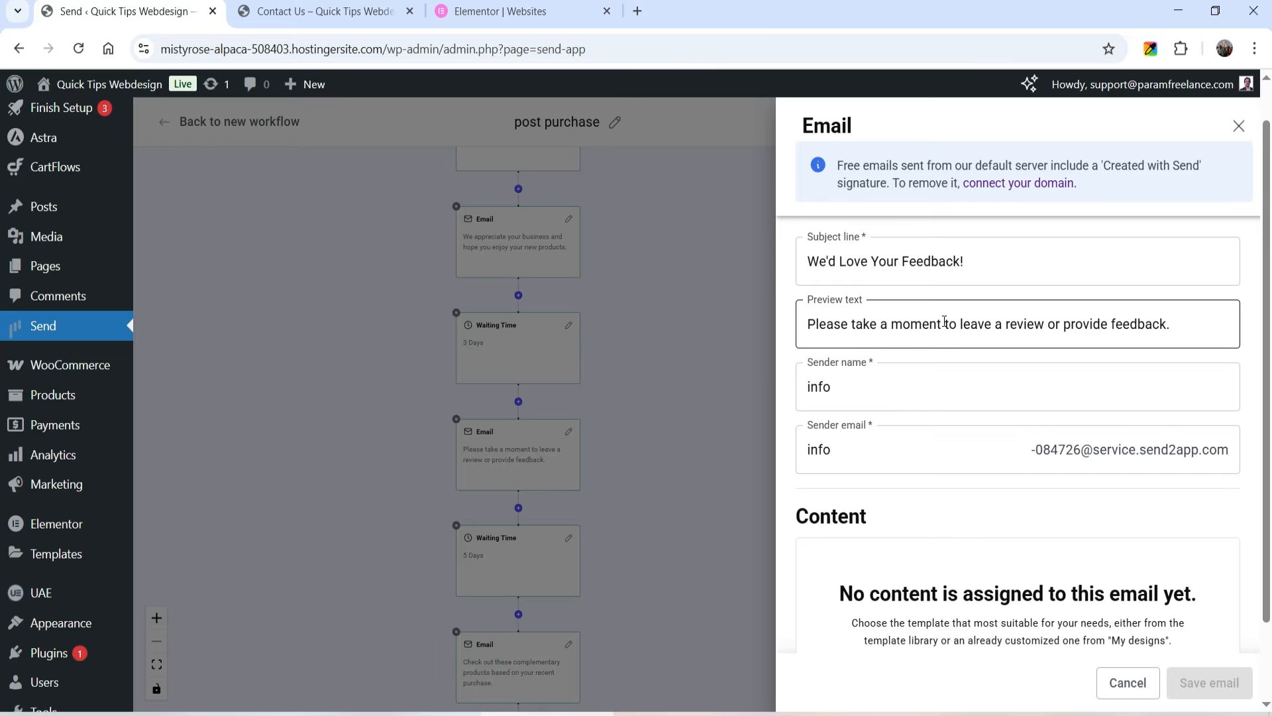
scroll(944, 321, "down", 3)
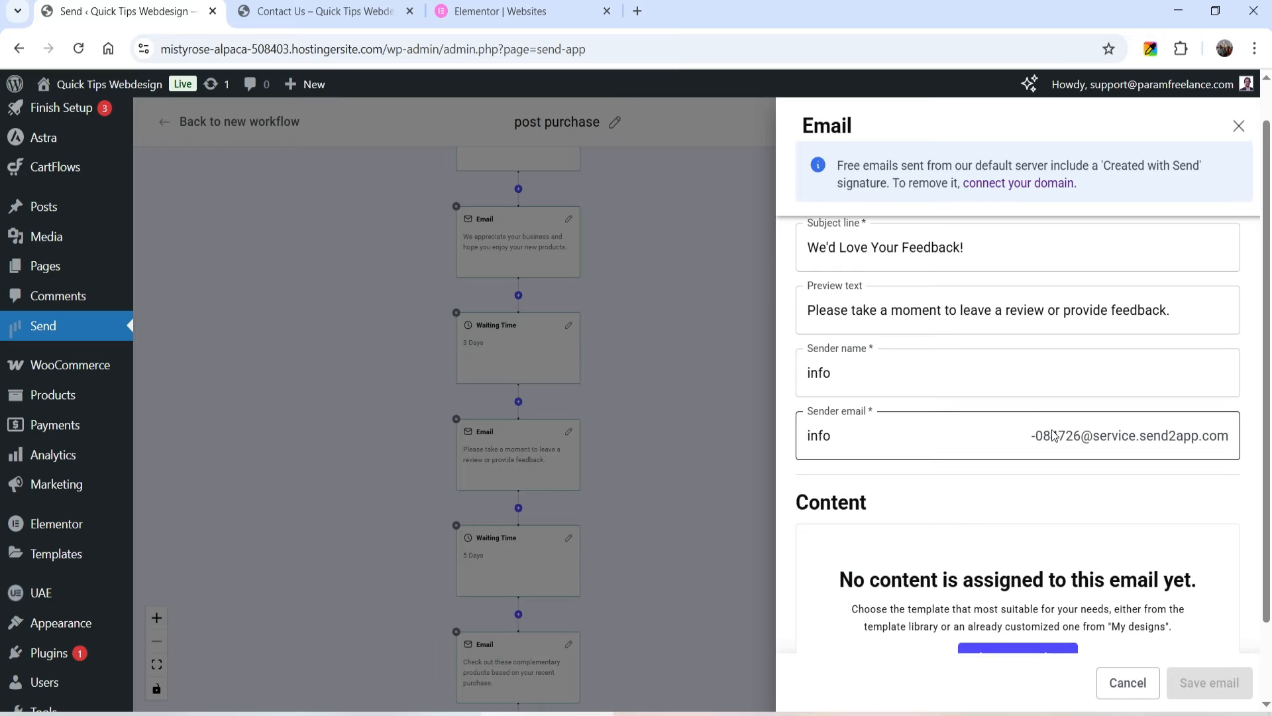
left_click(1238, 126)
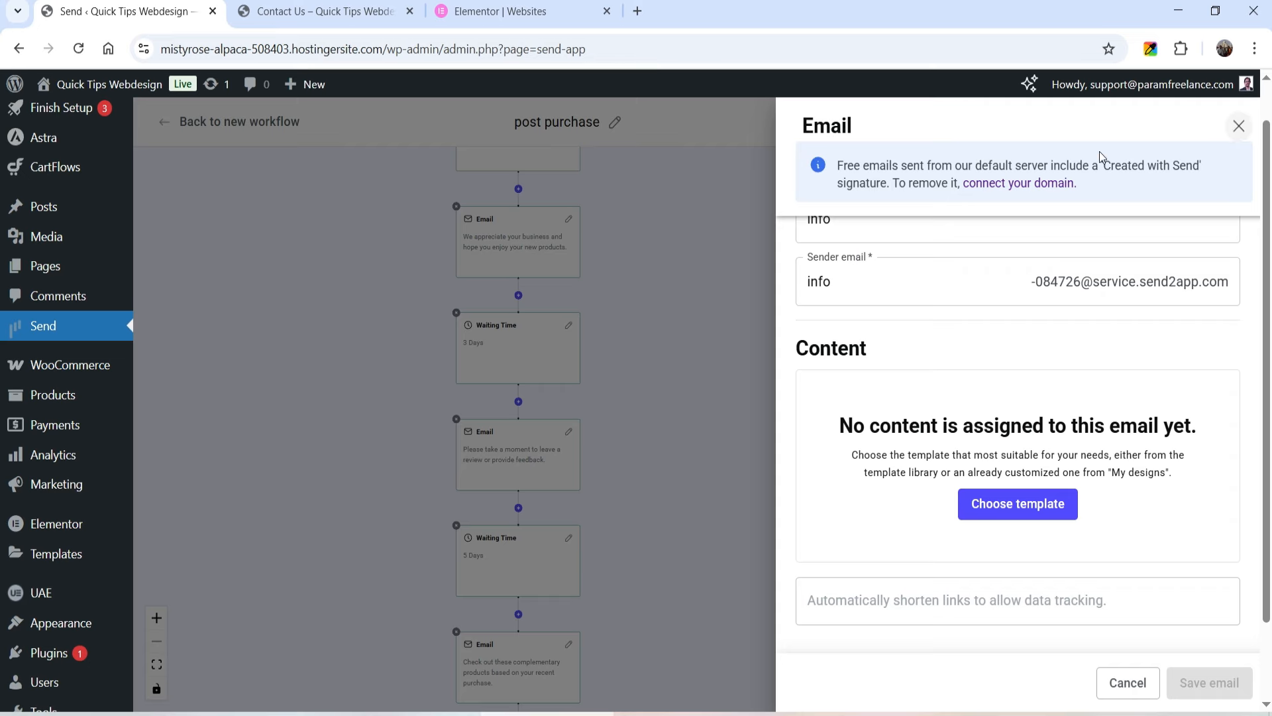
scroll(741, 477, "down", 3)
left_click(487, 315)
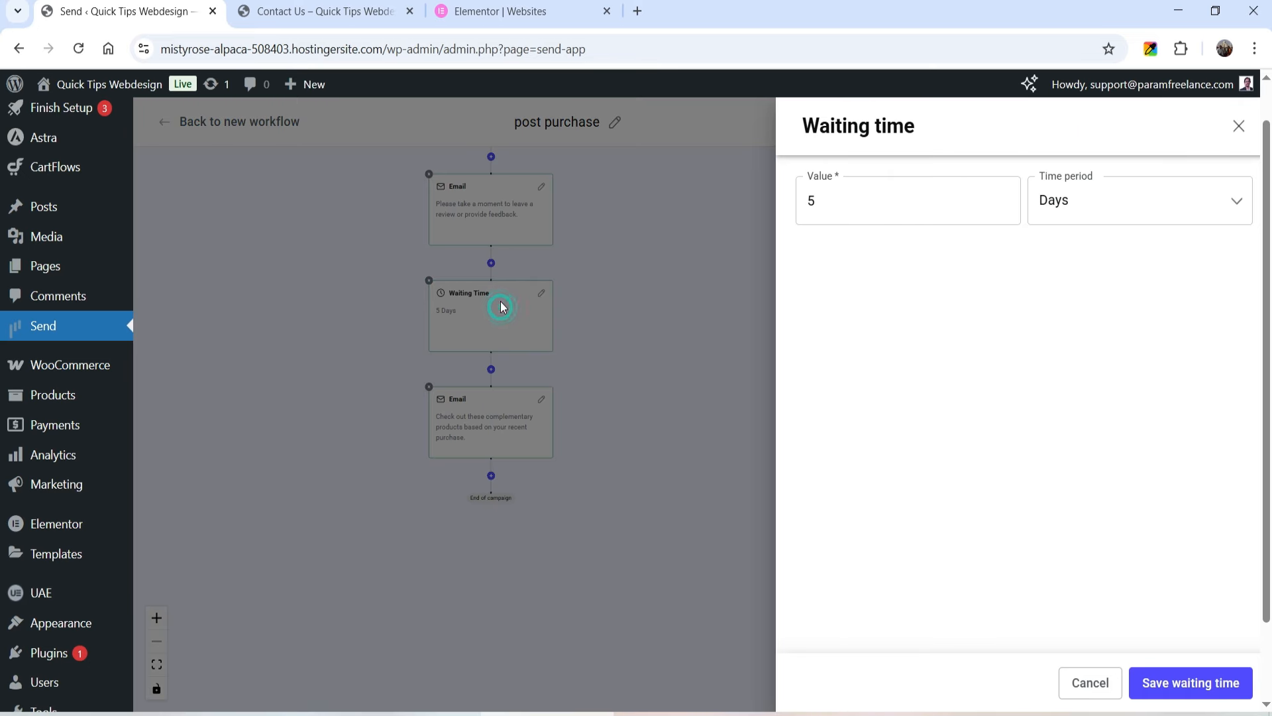
left_click(1238, 126)
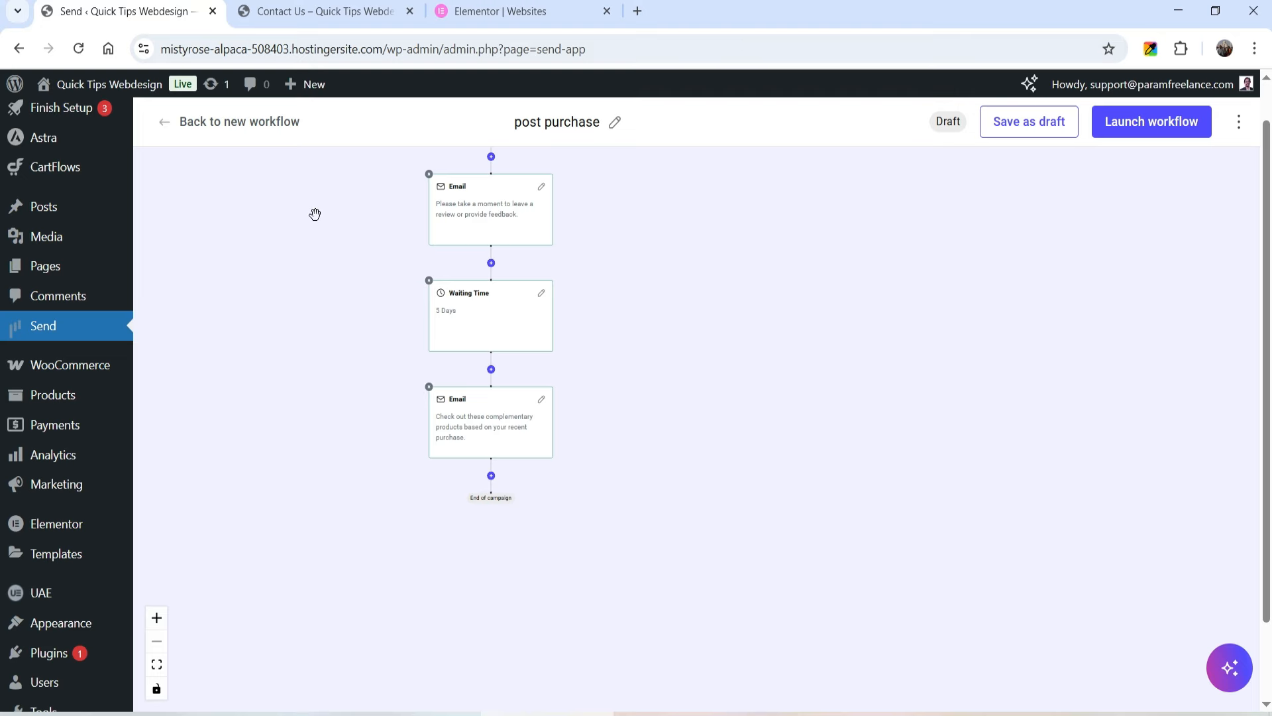
left_click(473, 423)
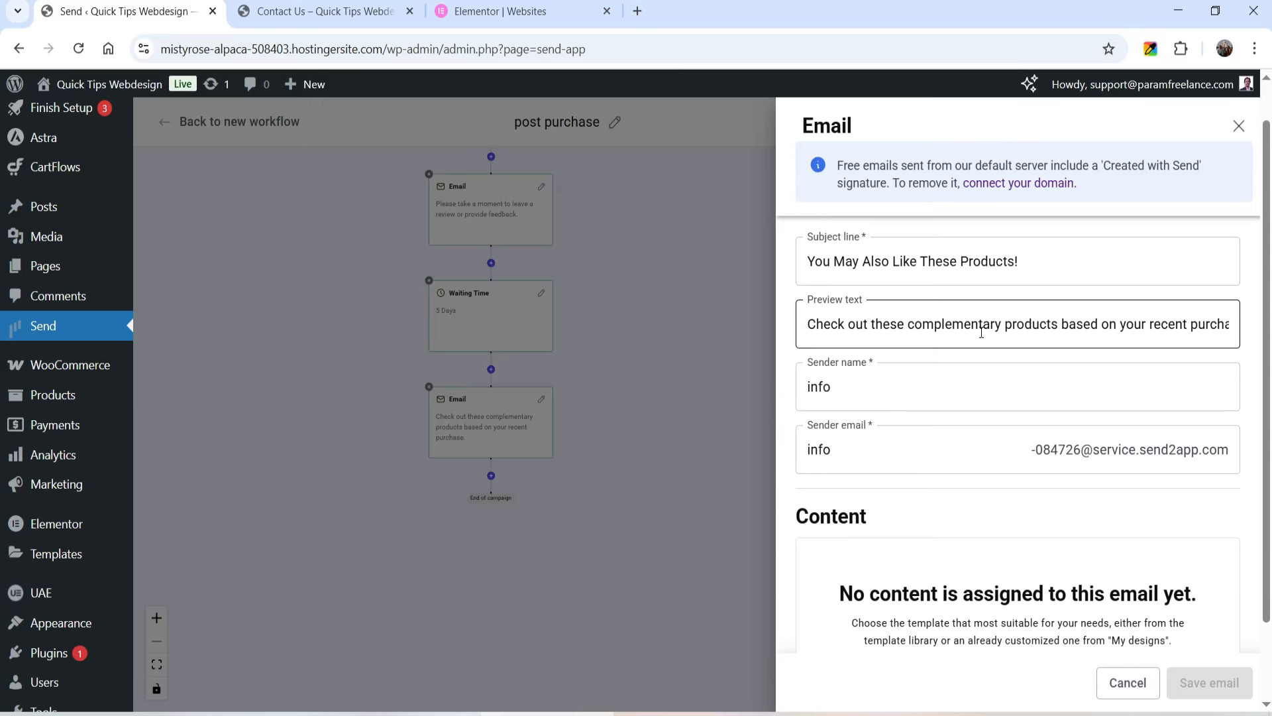
scroll(996, 337, "down", 3)
left_click(1238, 126)
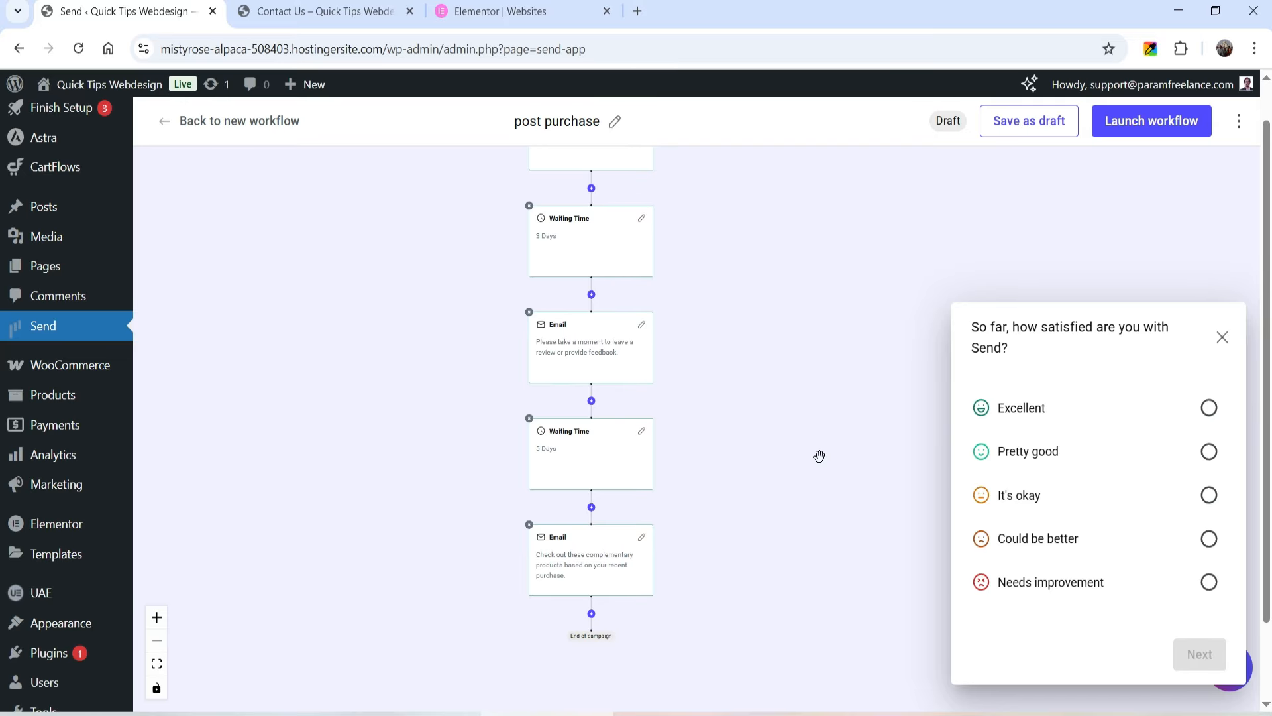
Dismiss the satisfaction survey and launch the post purchase workflow, confirming its publication.
left_click(1222, 338)
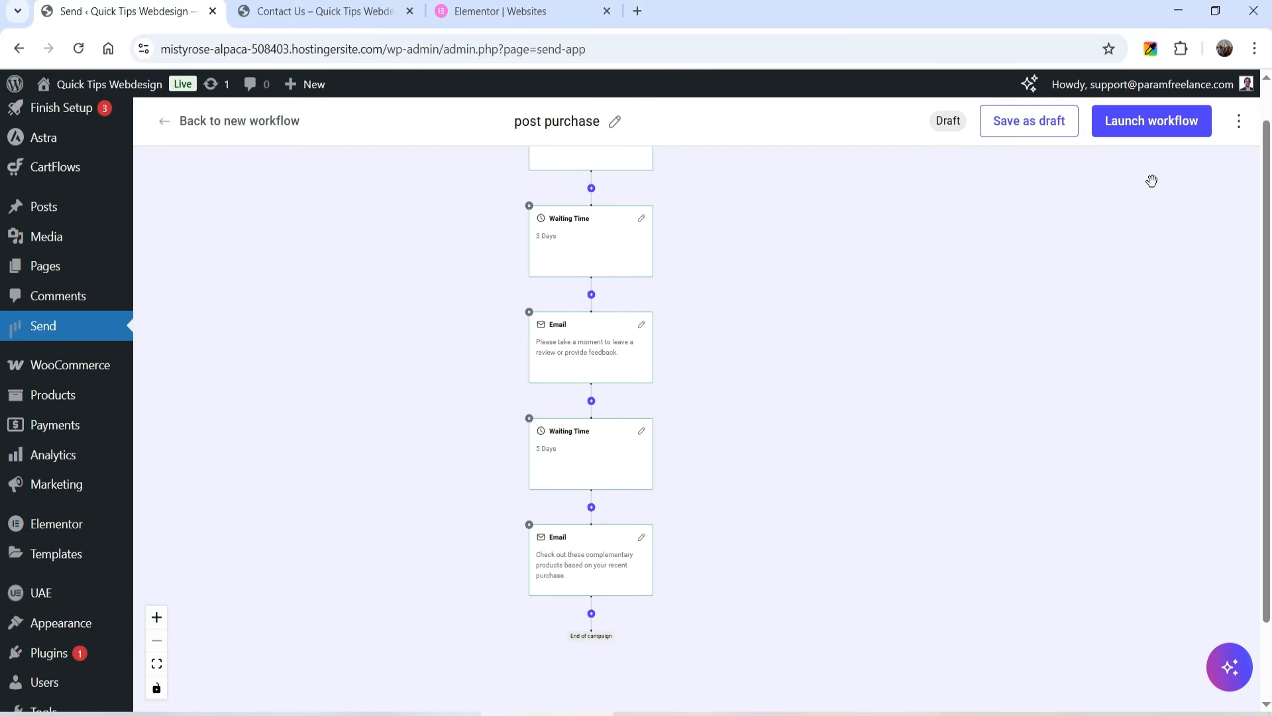
left_click(1158, 136)
left_click(909, 506)
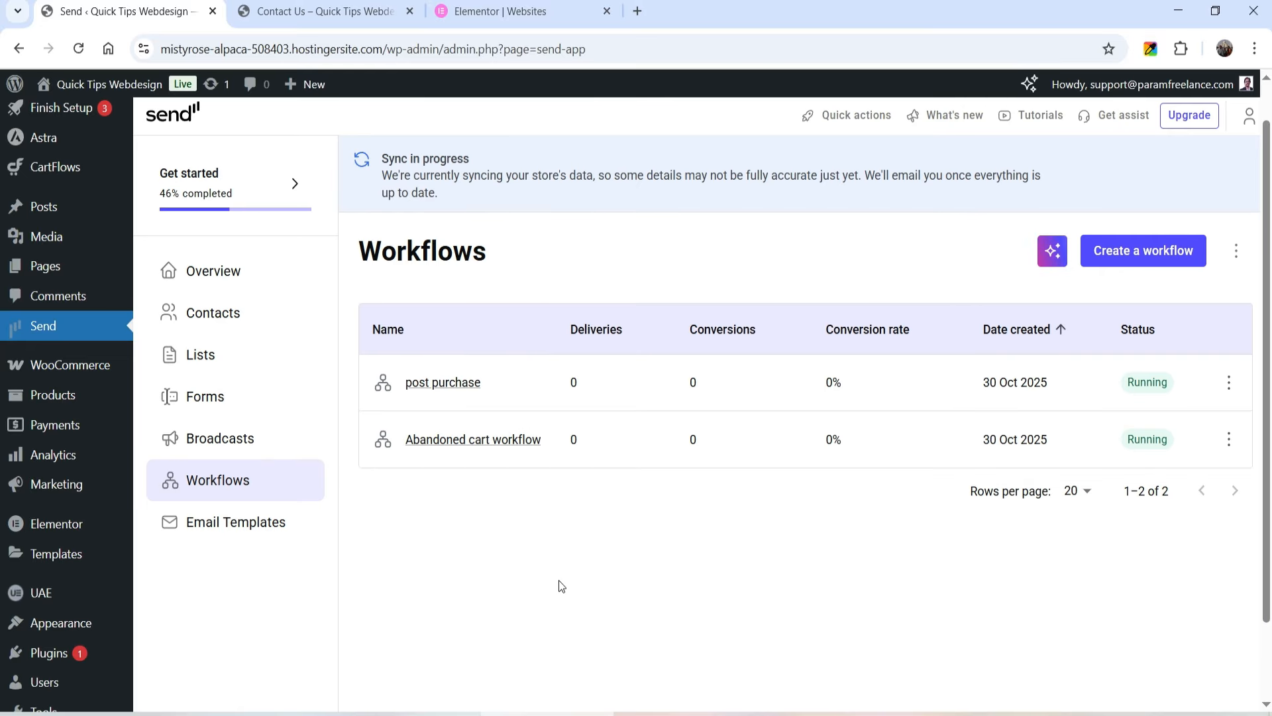
Start an email broadcast named "Test" addressed to the Customers contact list and proceed to its content stage.
left_click(248, 446)
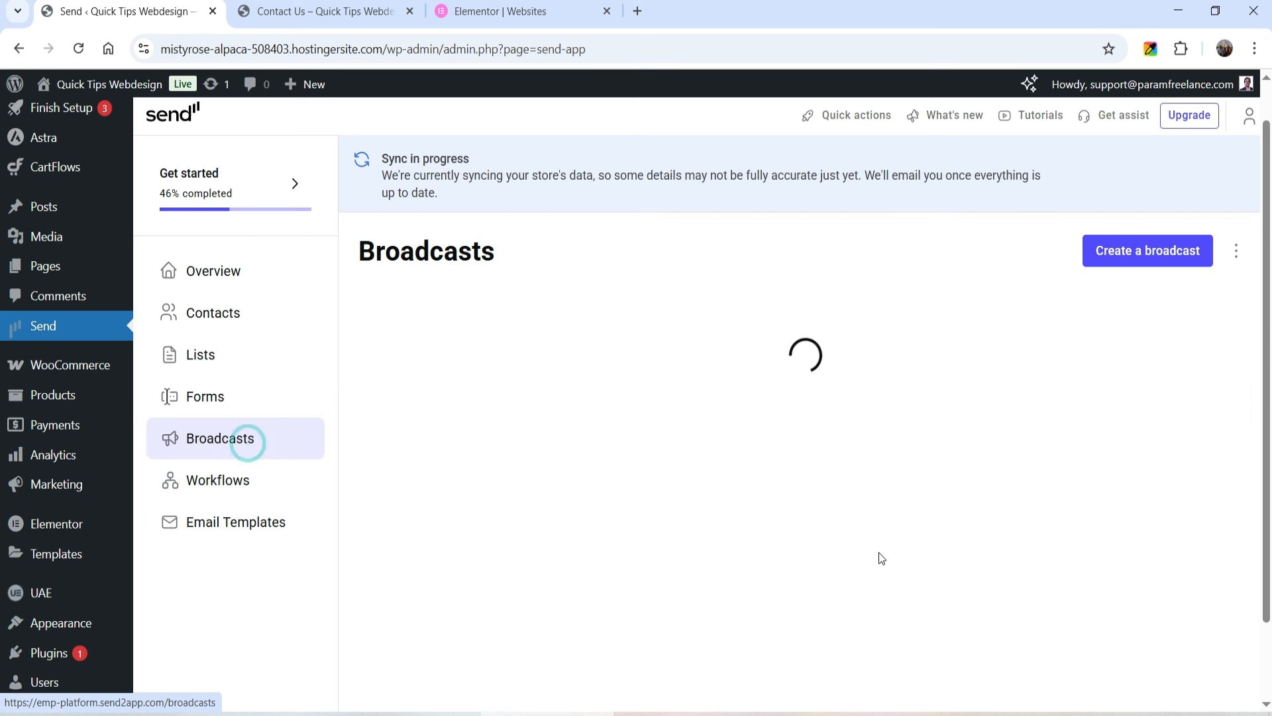
left_click(1151, 252)
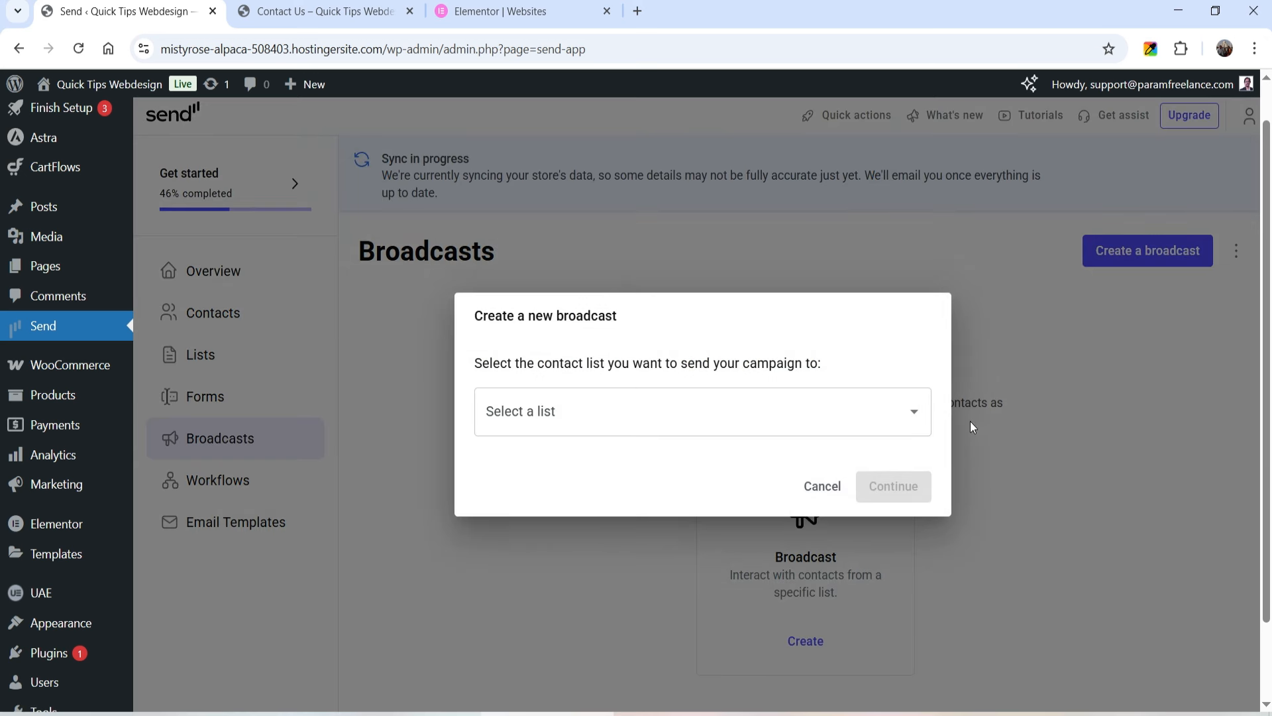
left_click(607, 419)
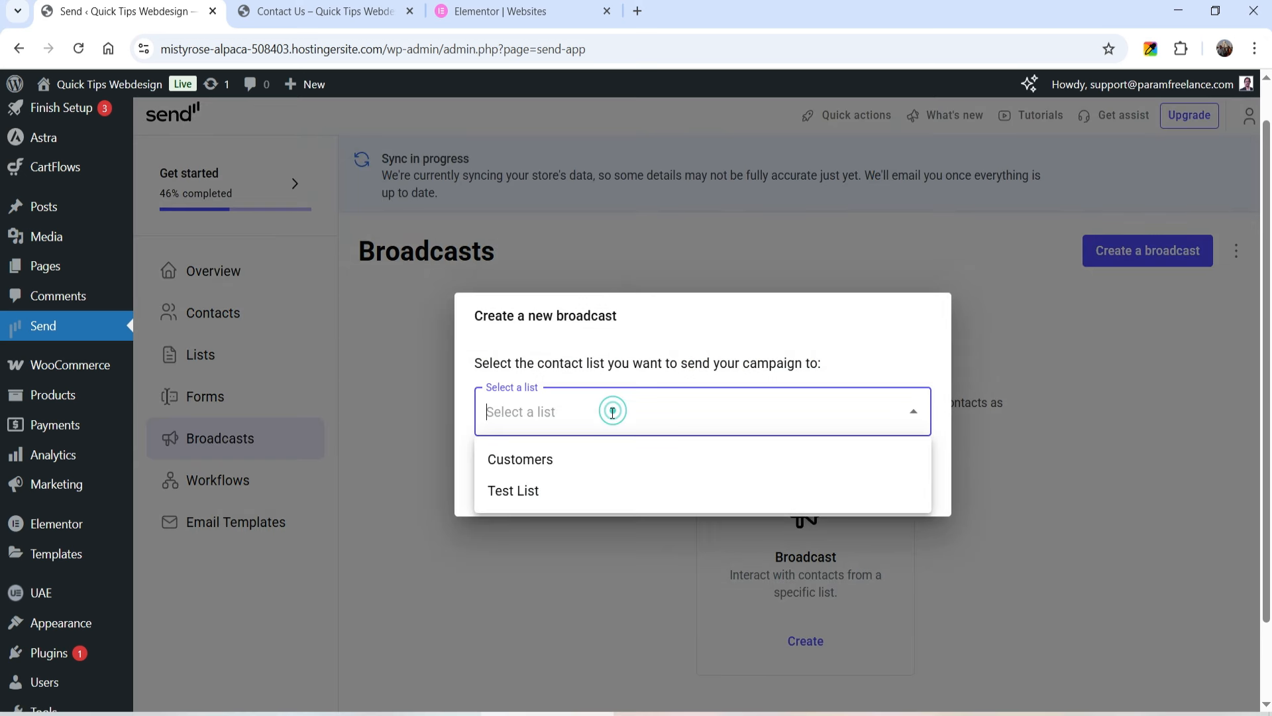
left_click(593, 462)
left_click(902, 488)
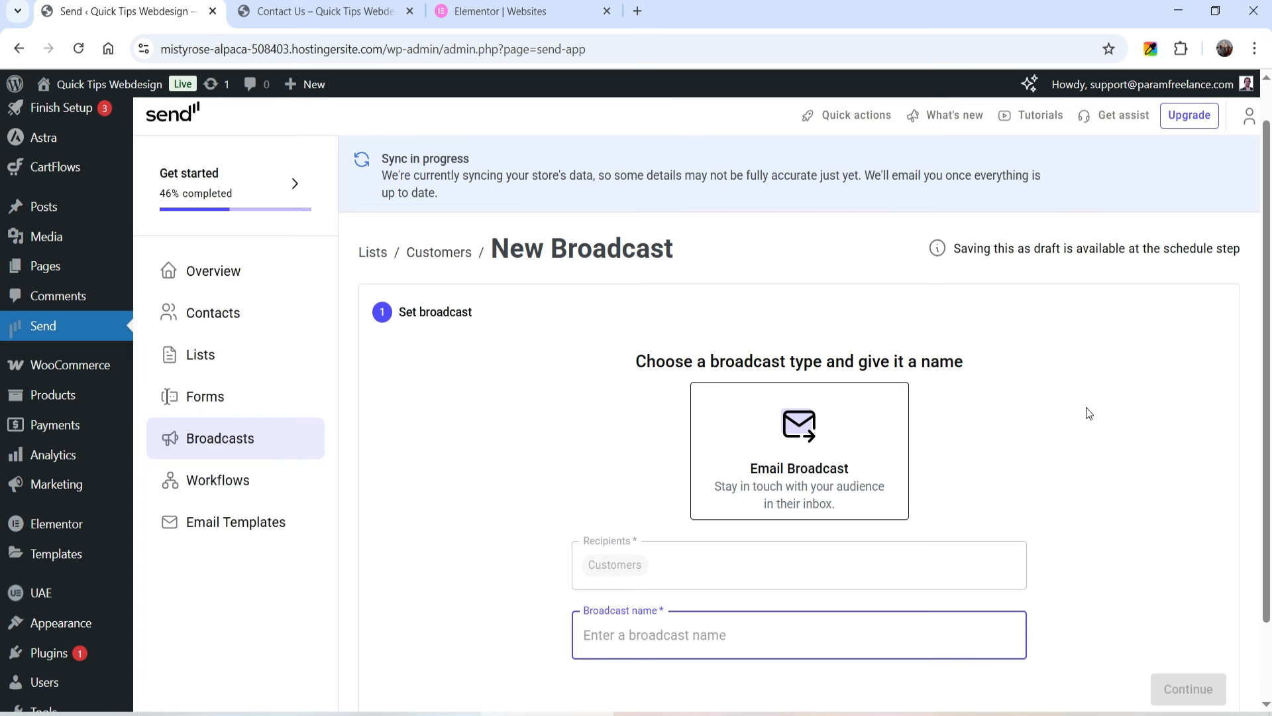
scroll(813, 429, "down", 4)
type("Test")
left_click(1184, 445)
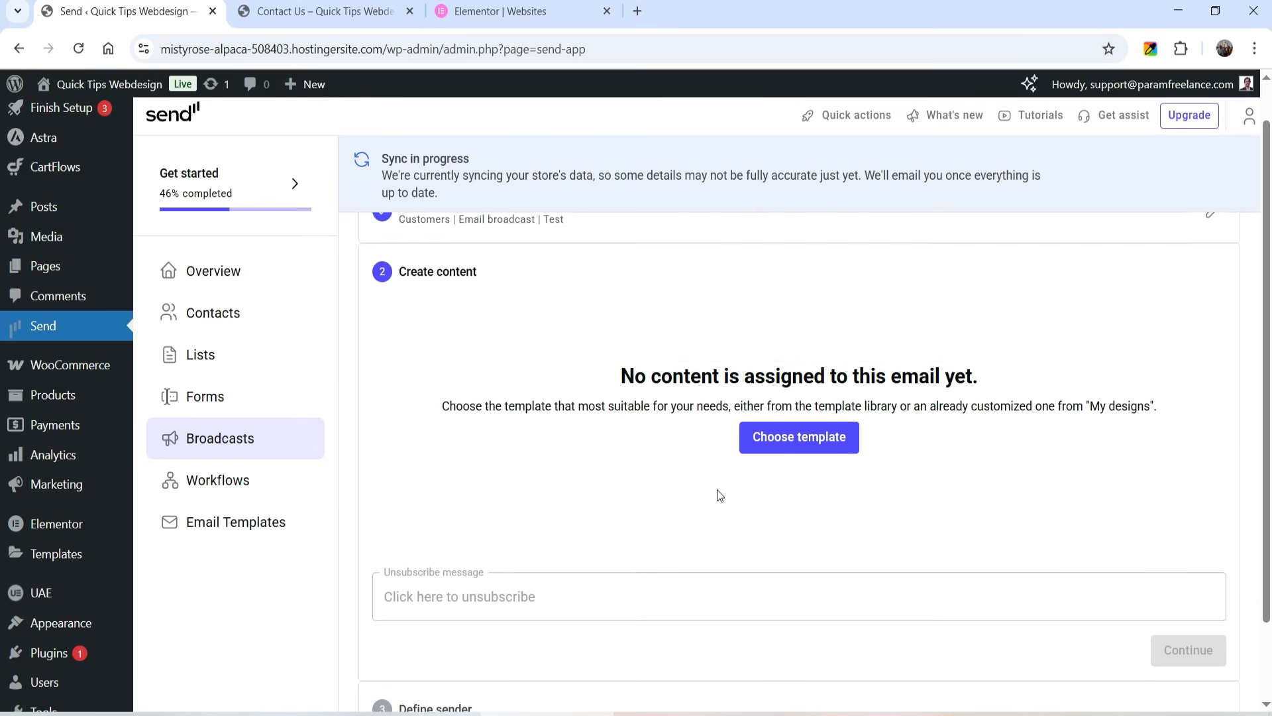
Look at the template choices for the broadcast's content, and leave the broadcast without saving for the Email Templates page.
left_click(809, 466)
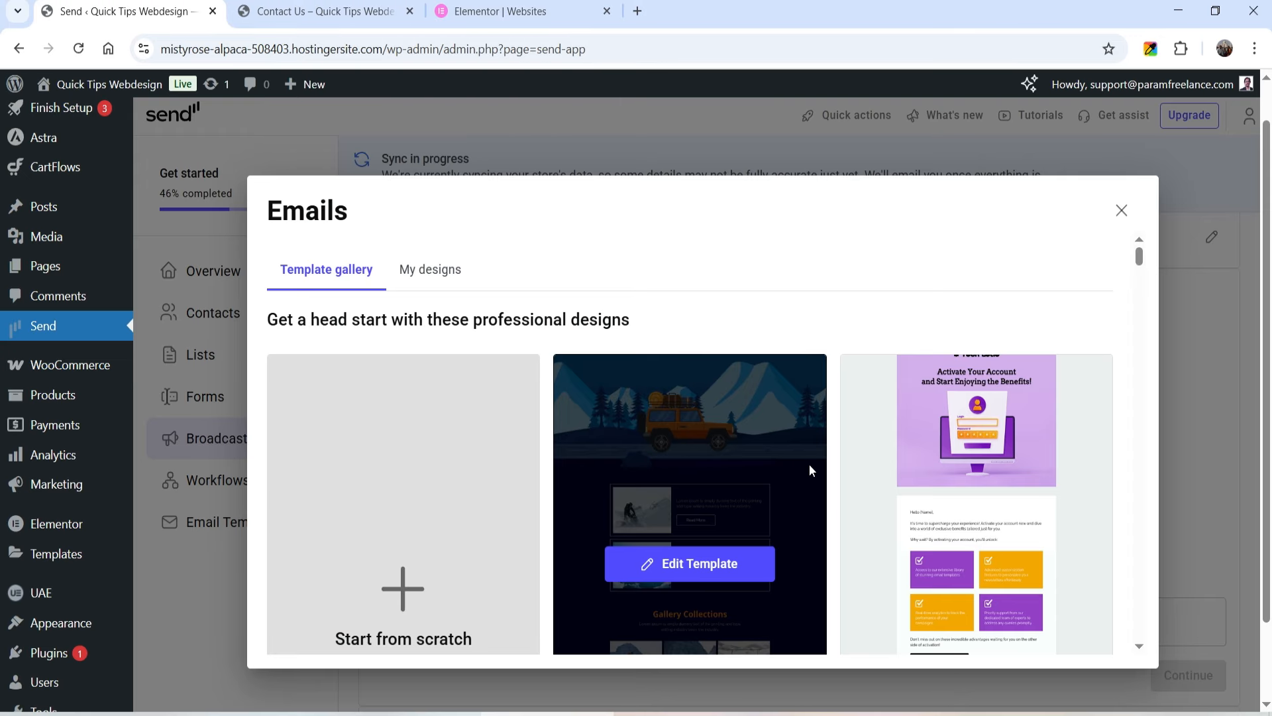
left_click(1120, 210)
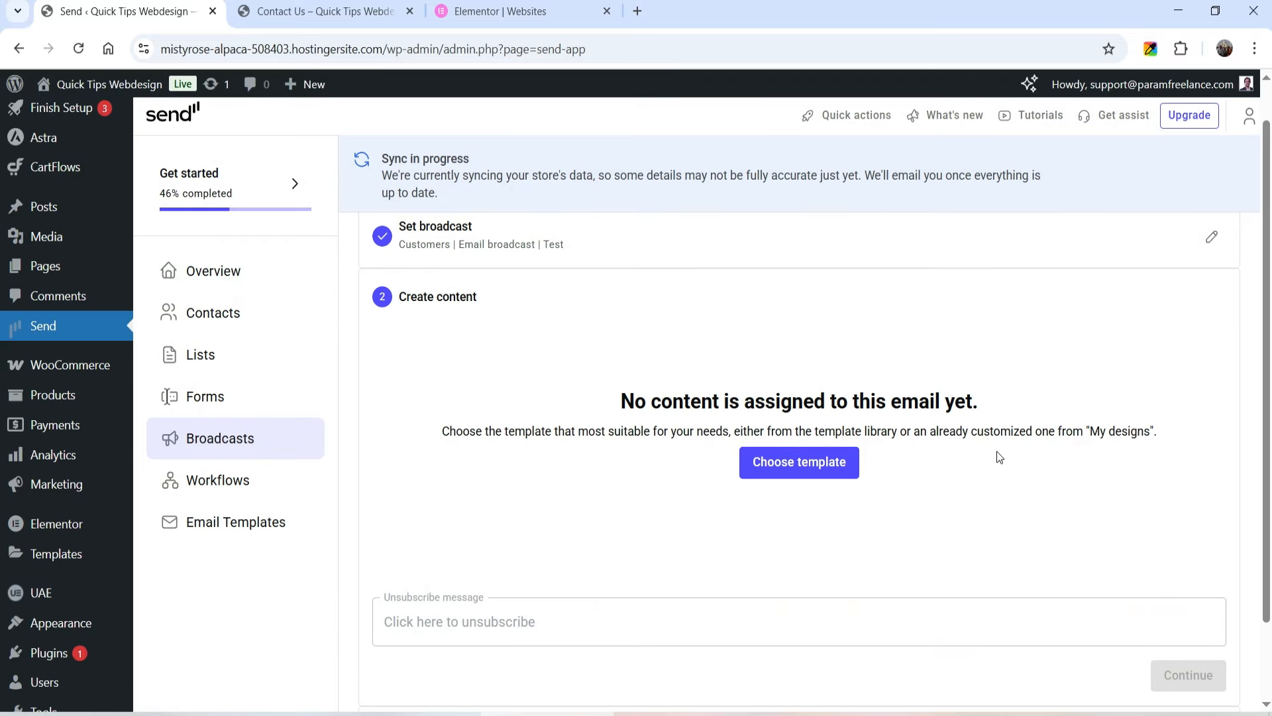
scroll(987, 455, "down", 2)
scroll(984, 448, "up", 3)
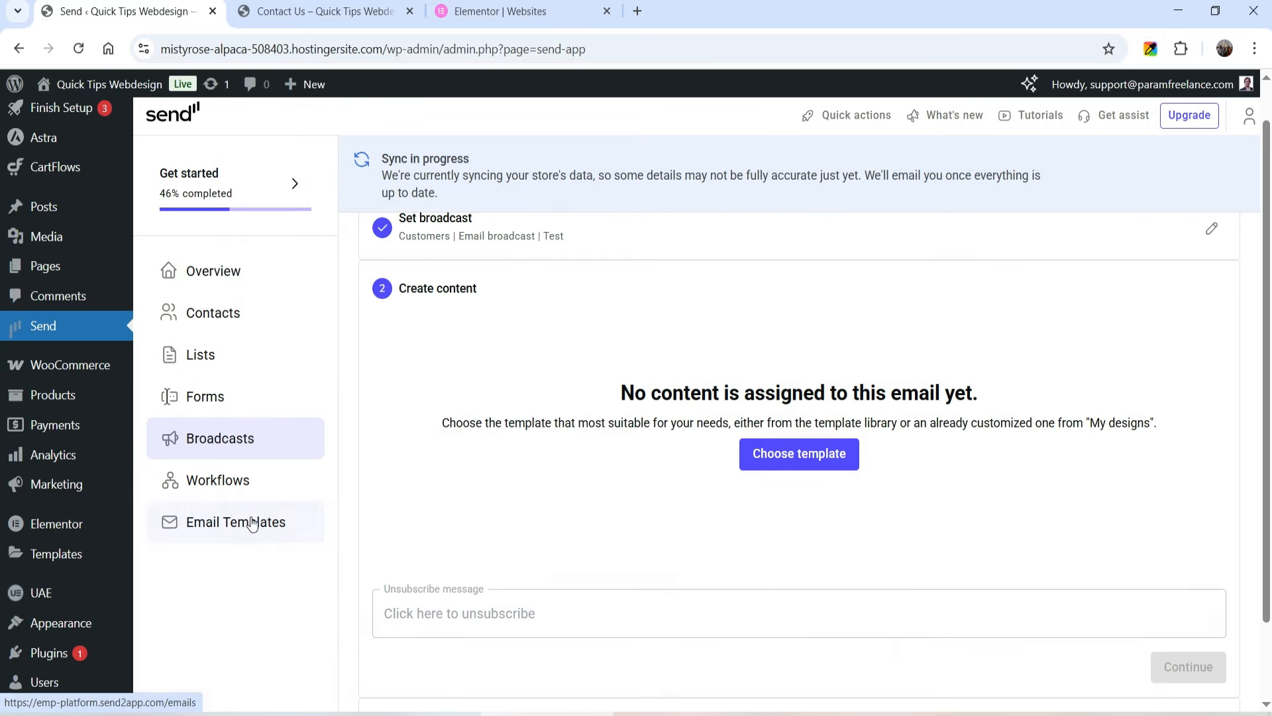
left_click(250, 521)
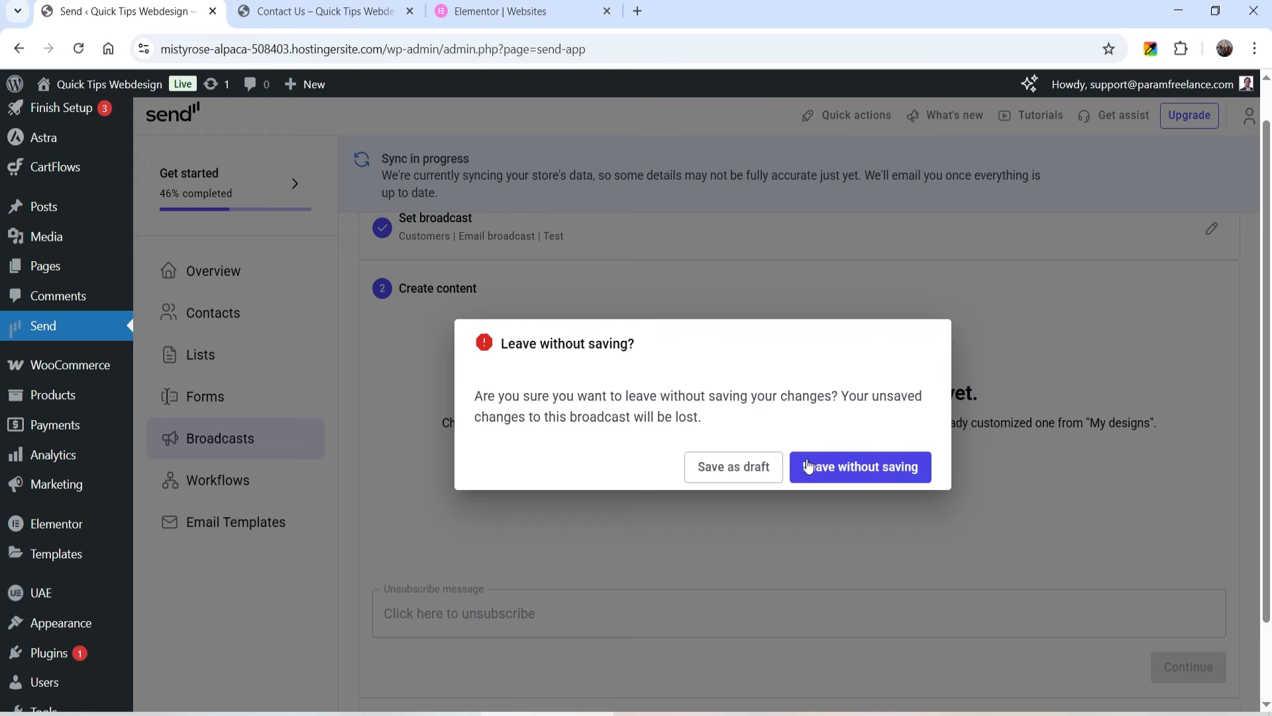
left_click(880, 475)
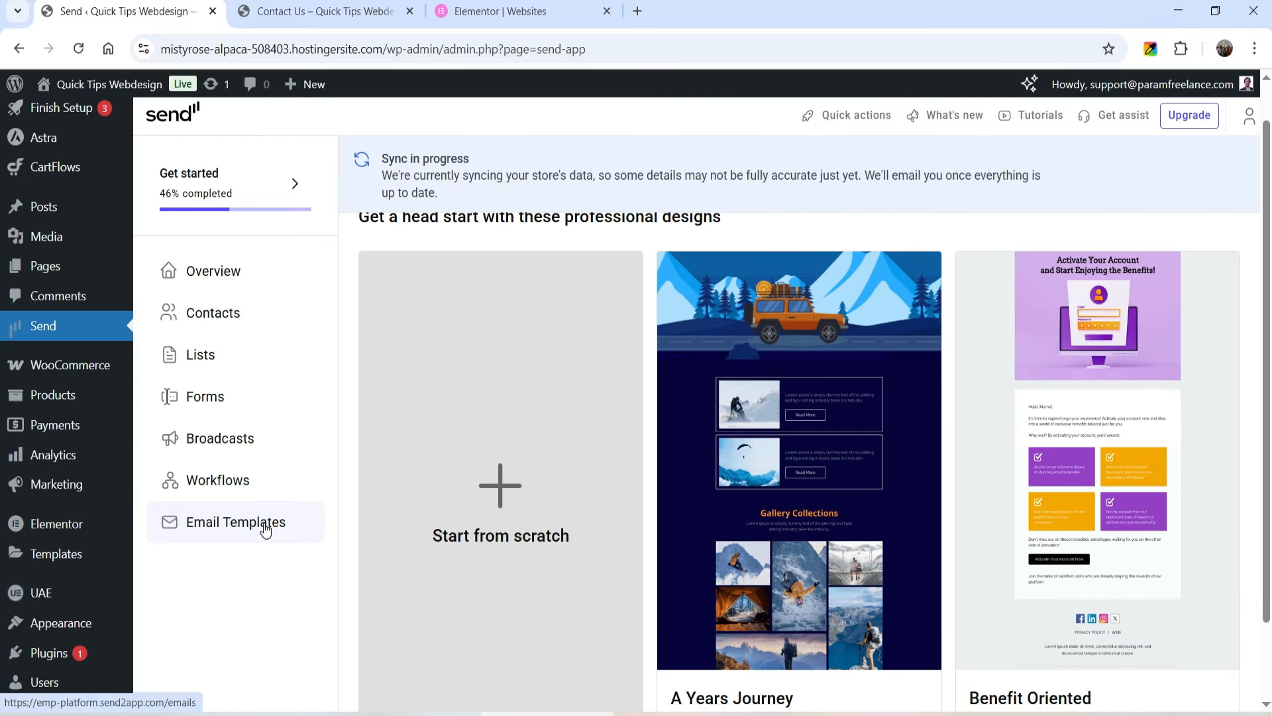
Browse the professional designs in the email template gallery and view the customized emails in My designs.
scroll(970, 435, "down", 15)
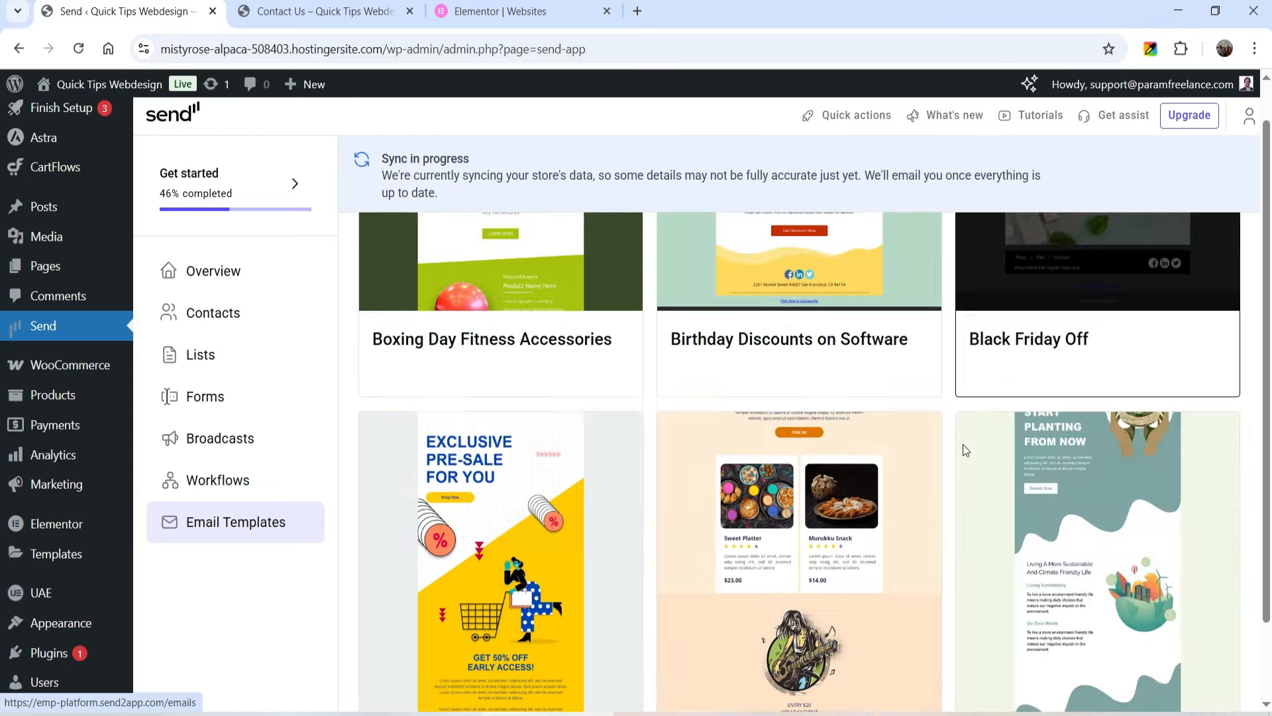
scroll(919, 437, "up", 15)
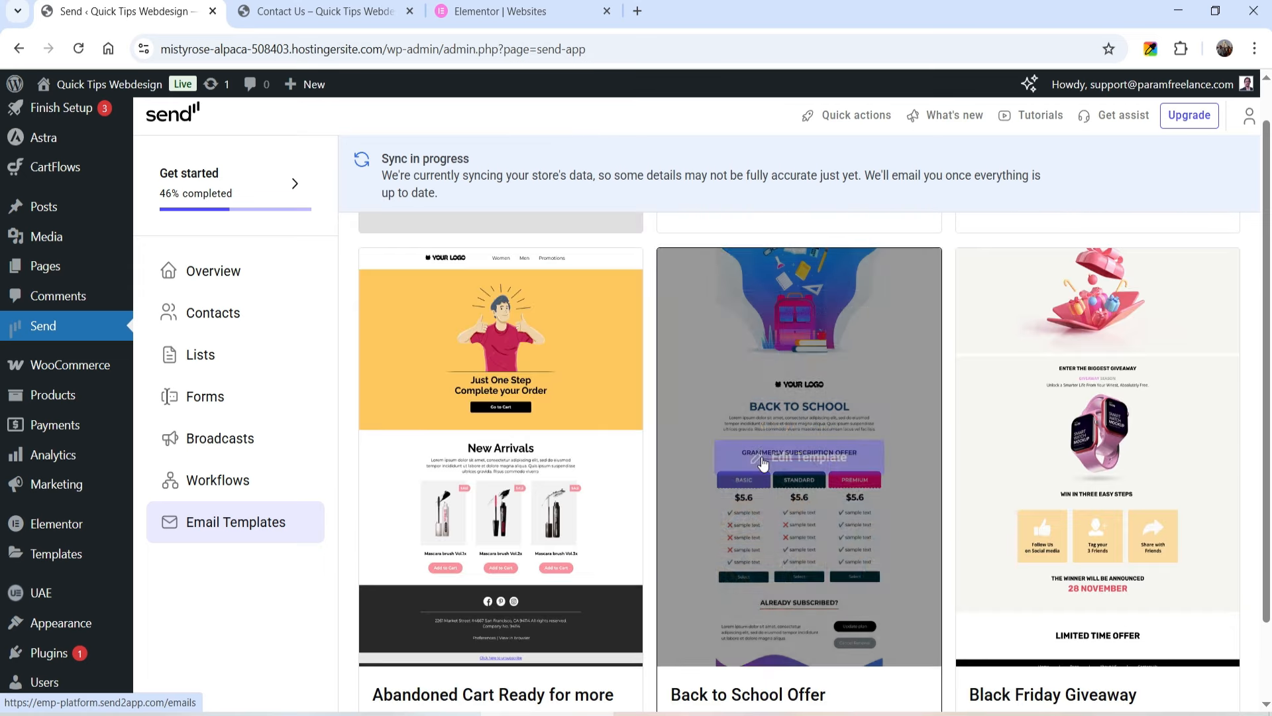
scroll(752, 429, "up", 3)
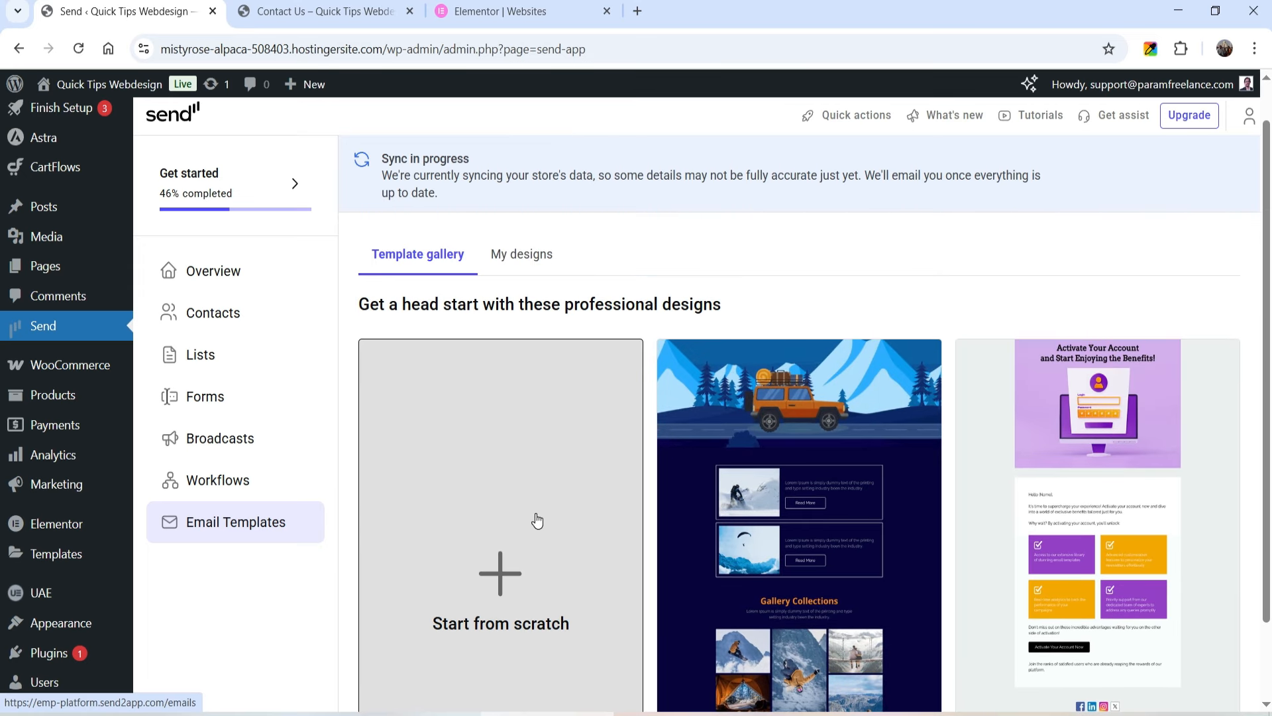
left_click(521, 257)
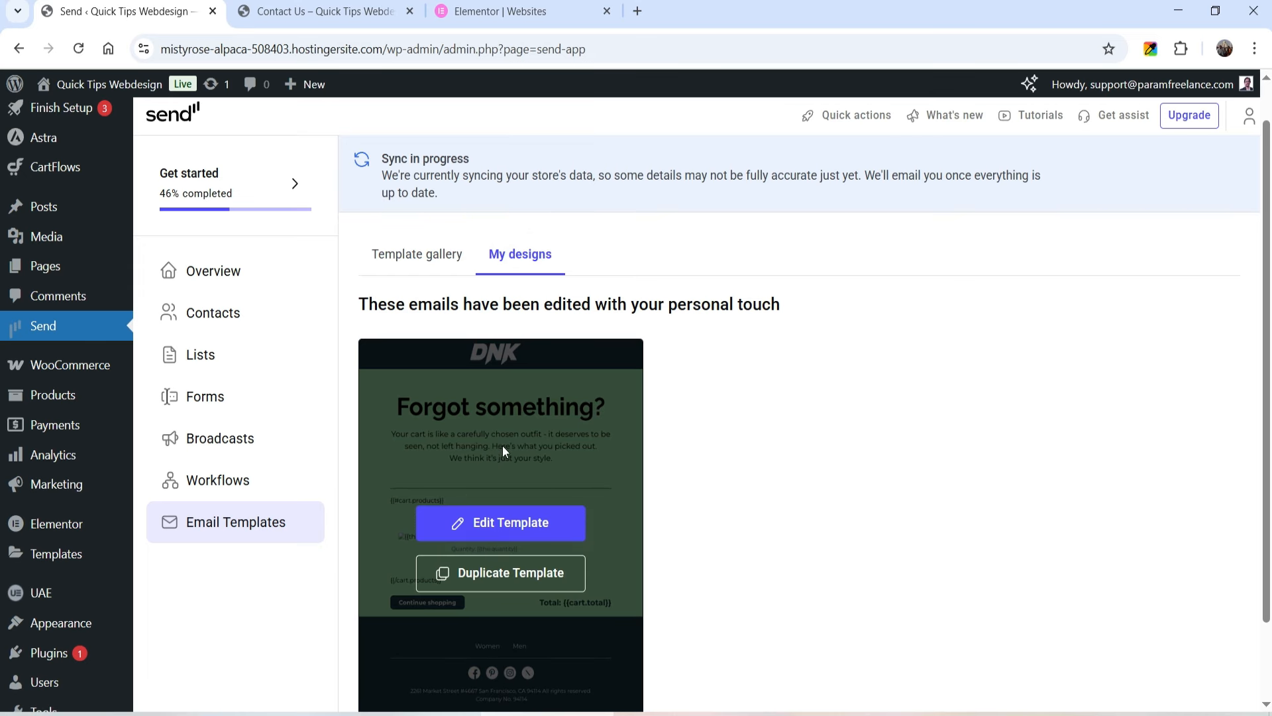
Review the Overview page's store performance figures and its top broadcasts and workflows.
left_click(228, 268)
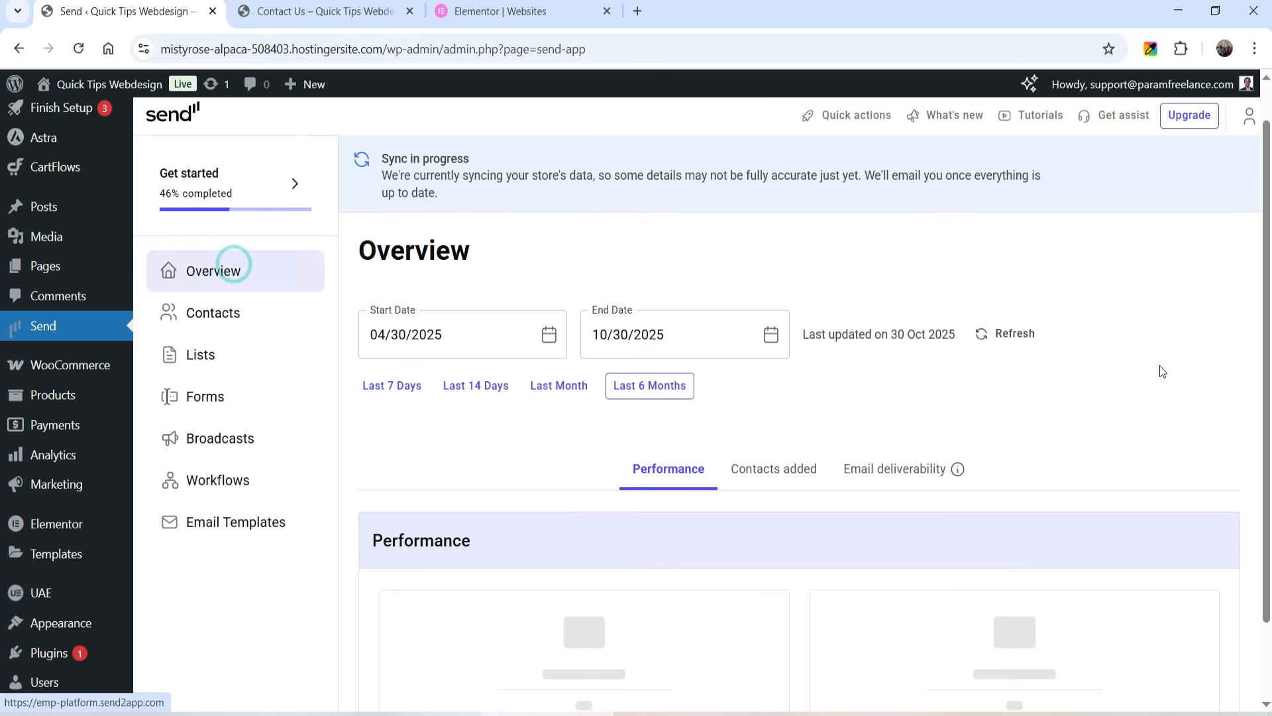
scroll(921, 375, "down", 3)
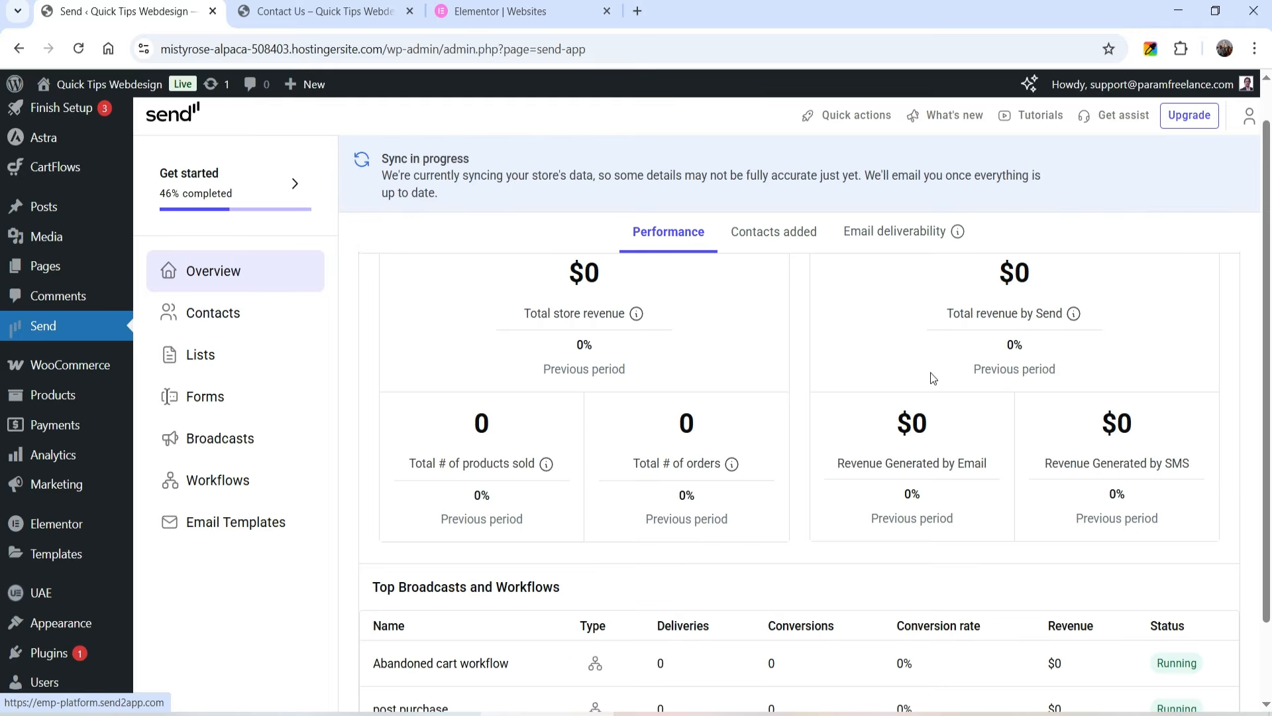
scroll(905, 370, "up", 2)
left_click(904, 370)
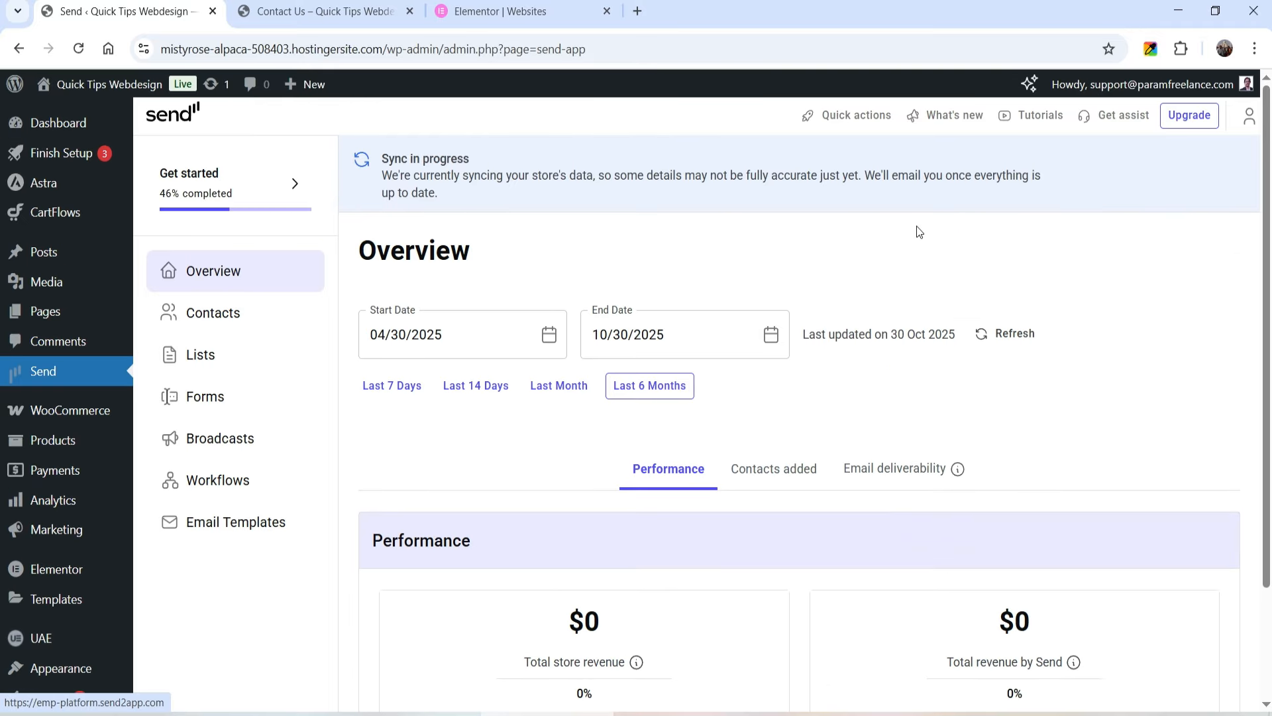
View the account's Integrations settings and examine the form plugins that can be connected.
left_click(1248, 118)
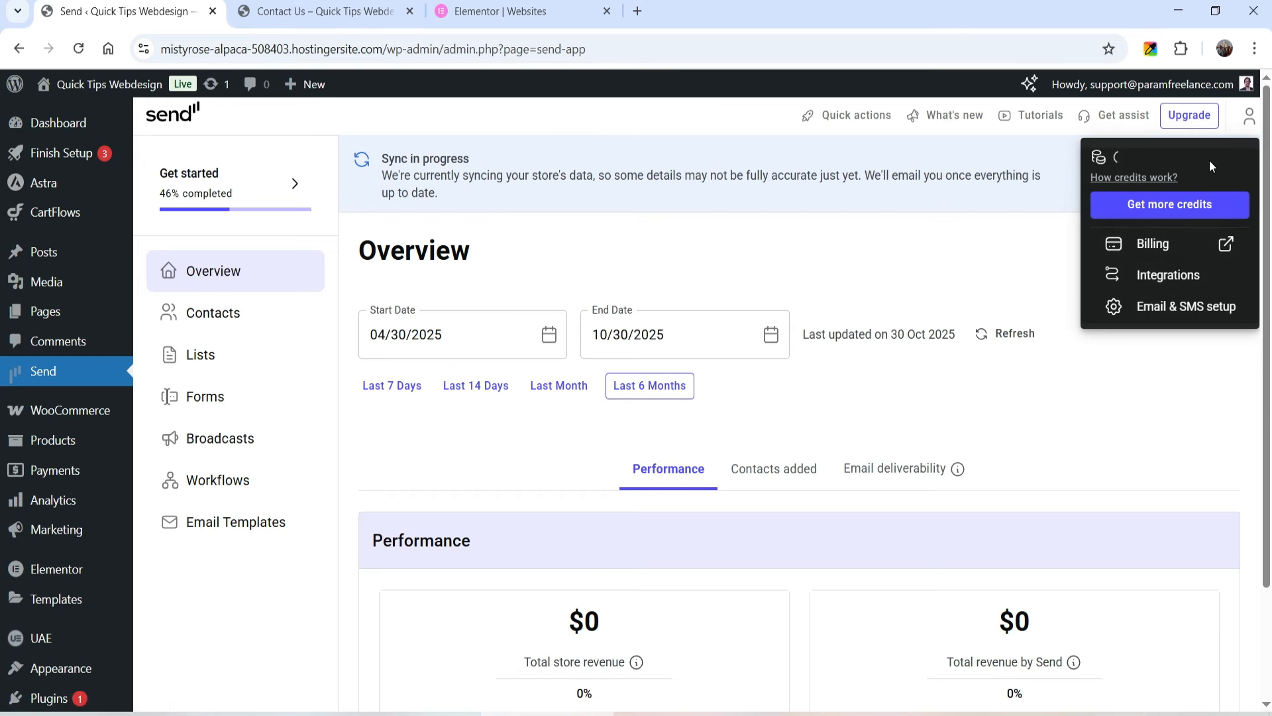
left_click(1156, 193)
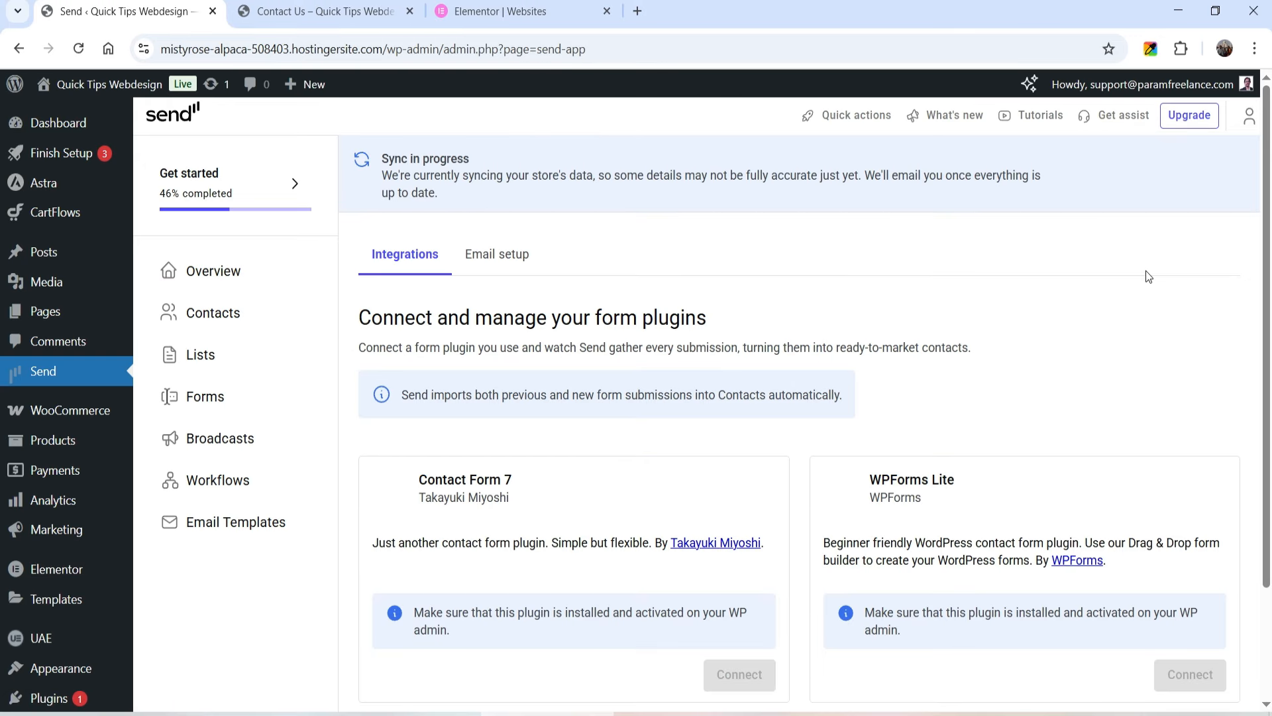
scroll(960, 318, "down", 4)
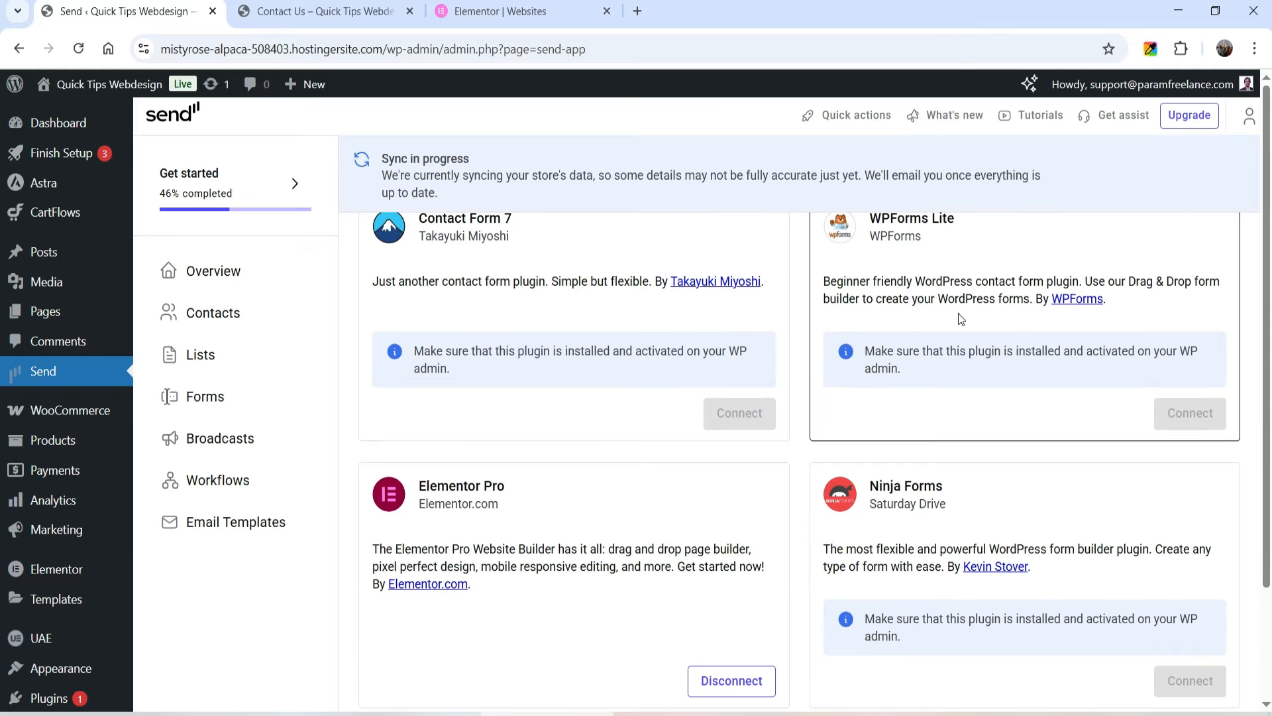
scroll(837, 239, "down", 4)
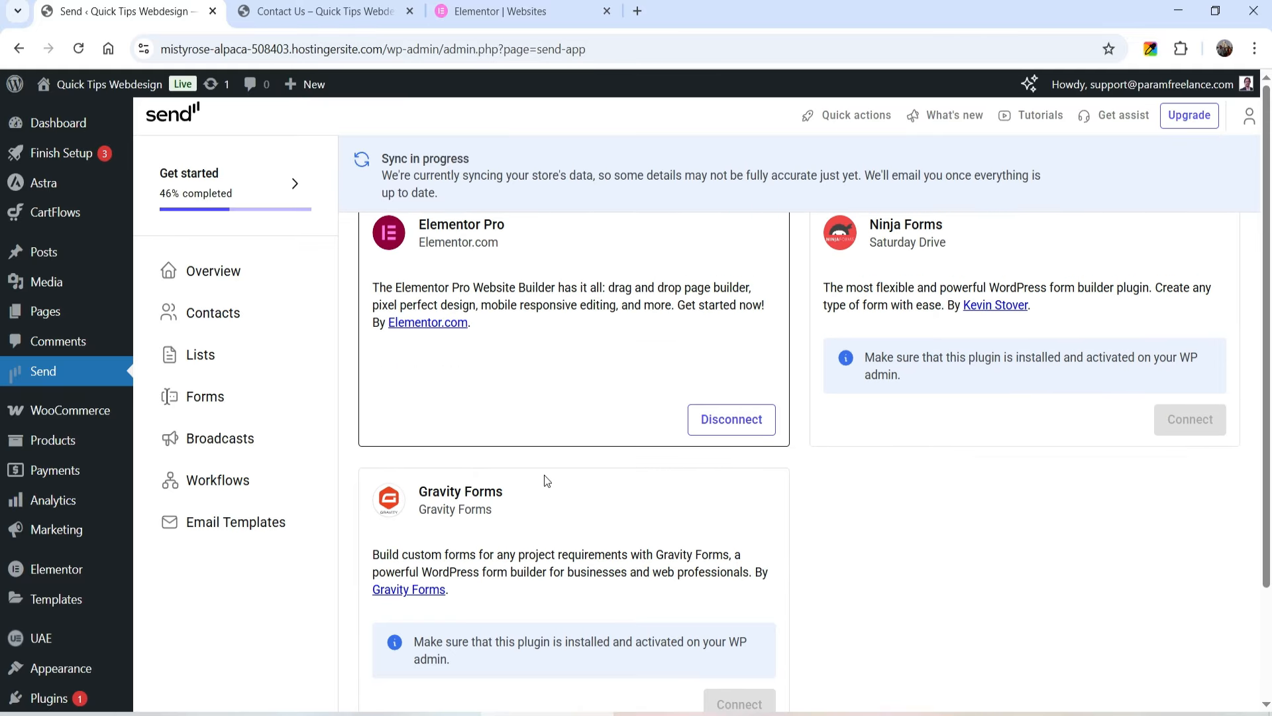
scroll(821, 375, "up", 8)
Open the branded email setup and examine its domain name, sender name and sender email fields.
left_click(508, 264)
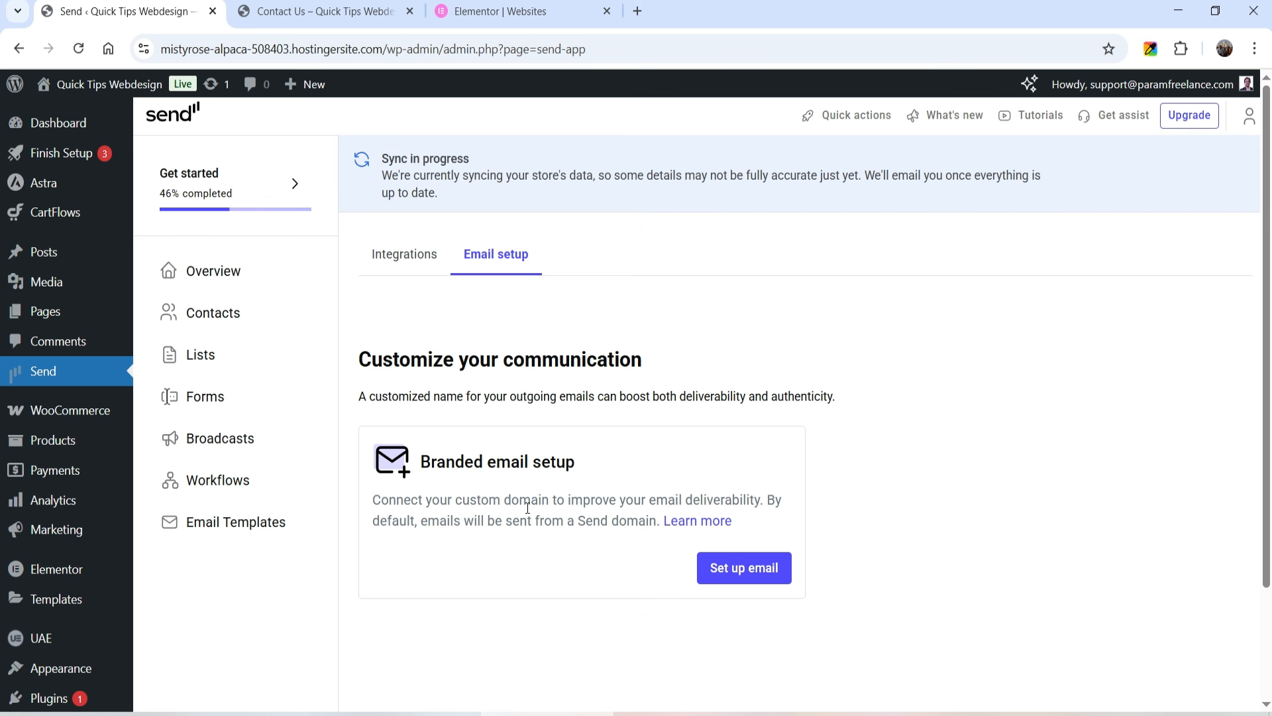
left_click(752, 578)
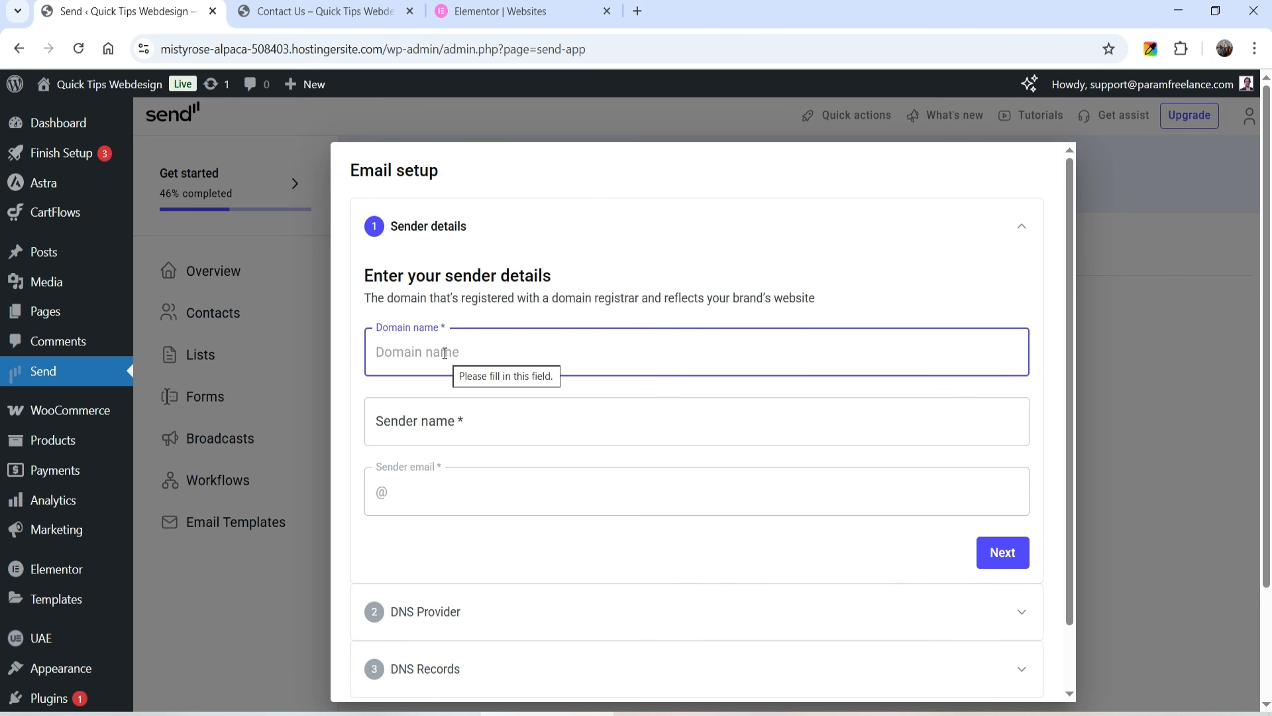
left_click(442, 431)
left_click(444, 483)
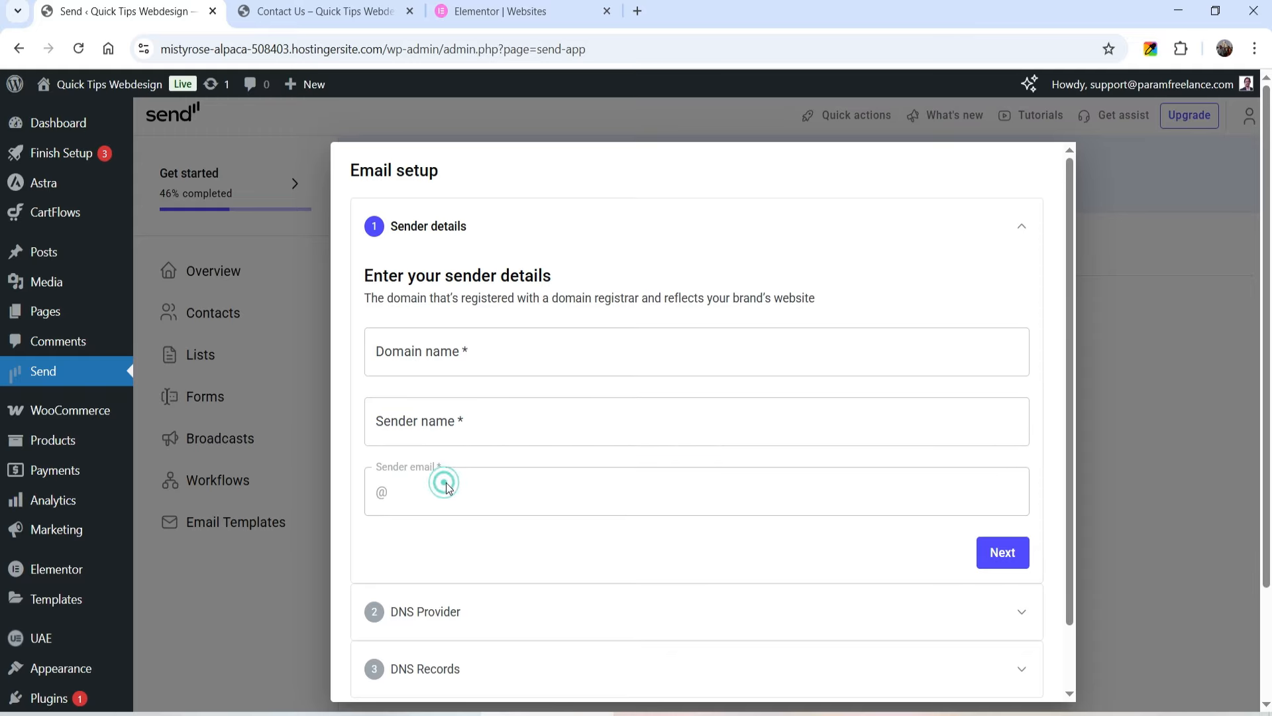
Enter freequicktools.com as the domain name and Quick Tips as the sender name, and continue to the DNS provider stage.
scroll(655, 453, "down", 2)
left_click(524, 279)
type("quick")
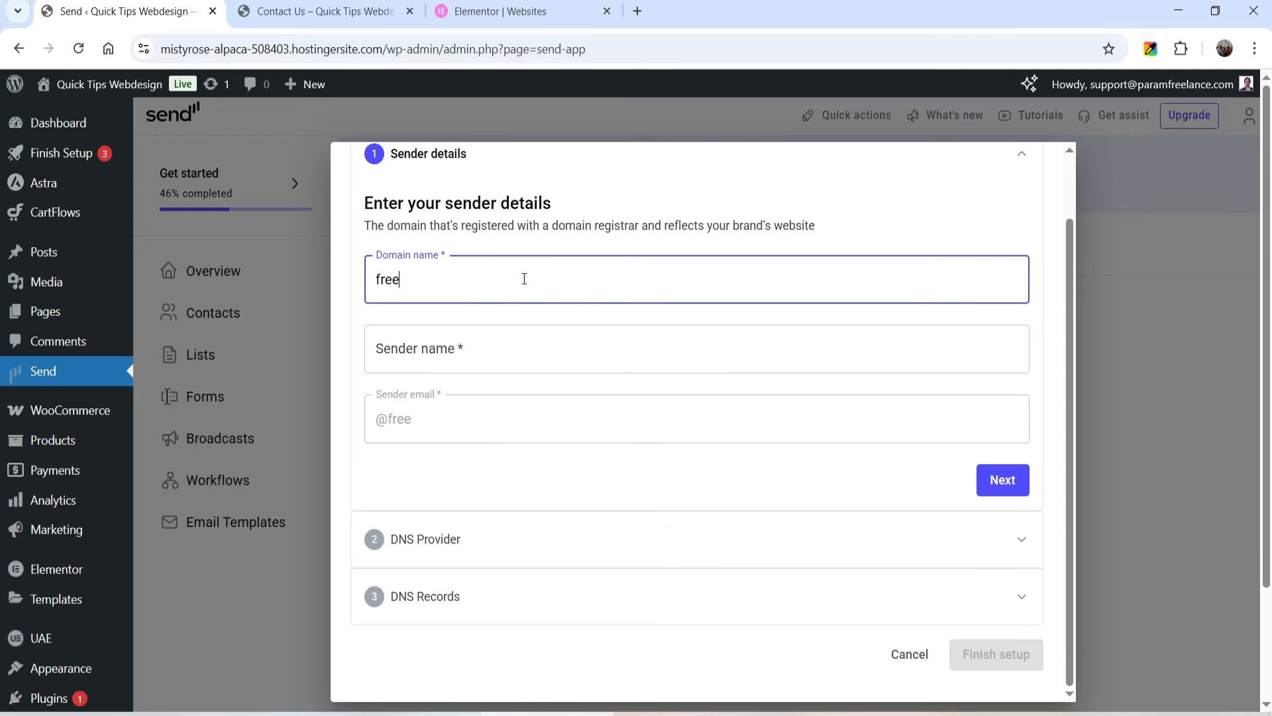
type("quicktools.com")
left_click(545, 349)
type("Quick Tips")
left_click(557, 427)
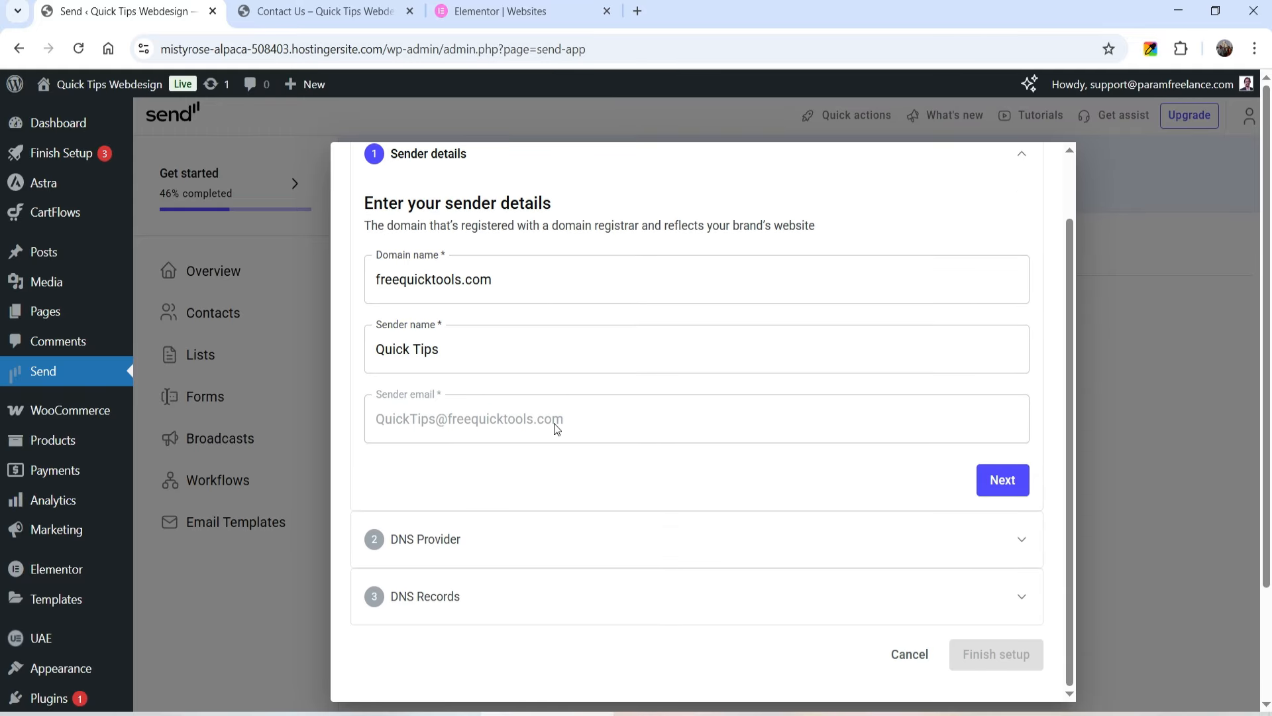
left_click(1011, 483)
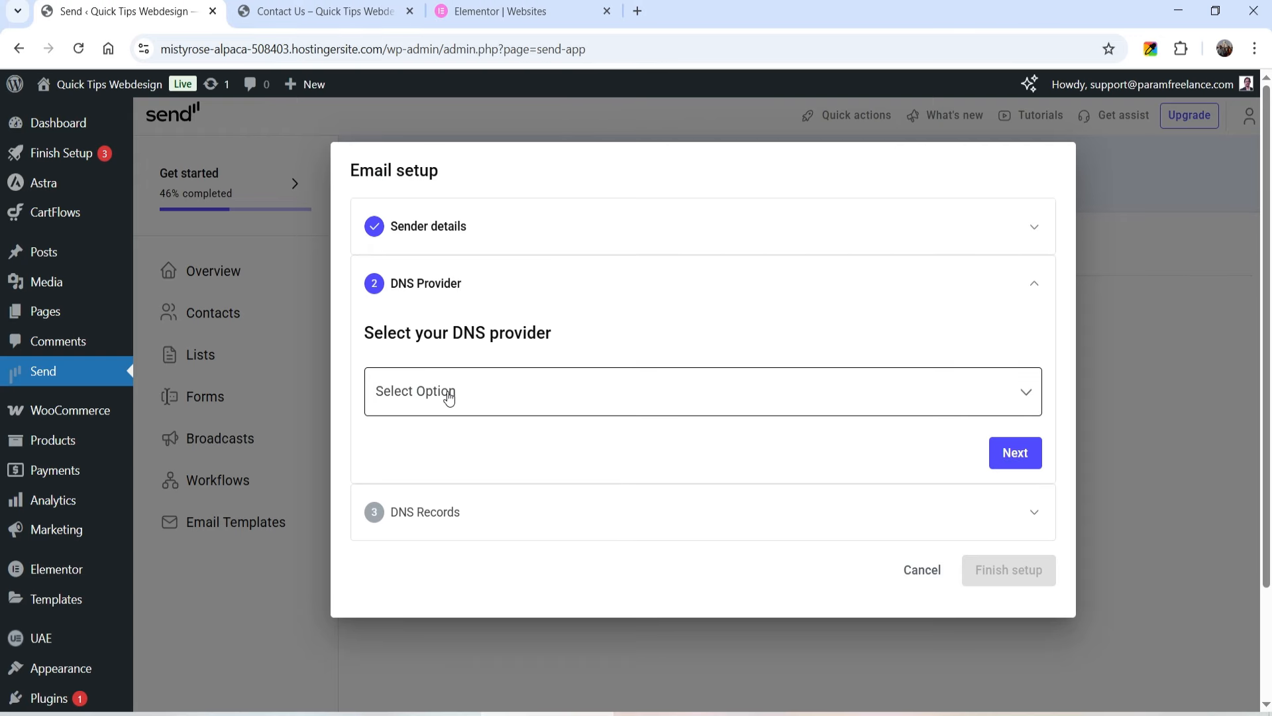
Choose Hostinger as the DNS provider and continue to the DNS records stage.
left_click(538, 394)
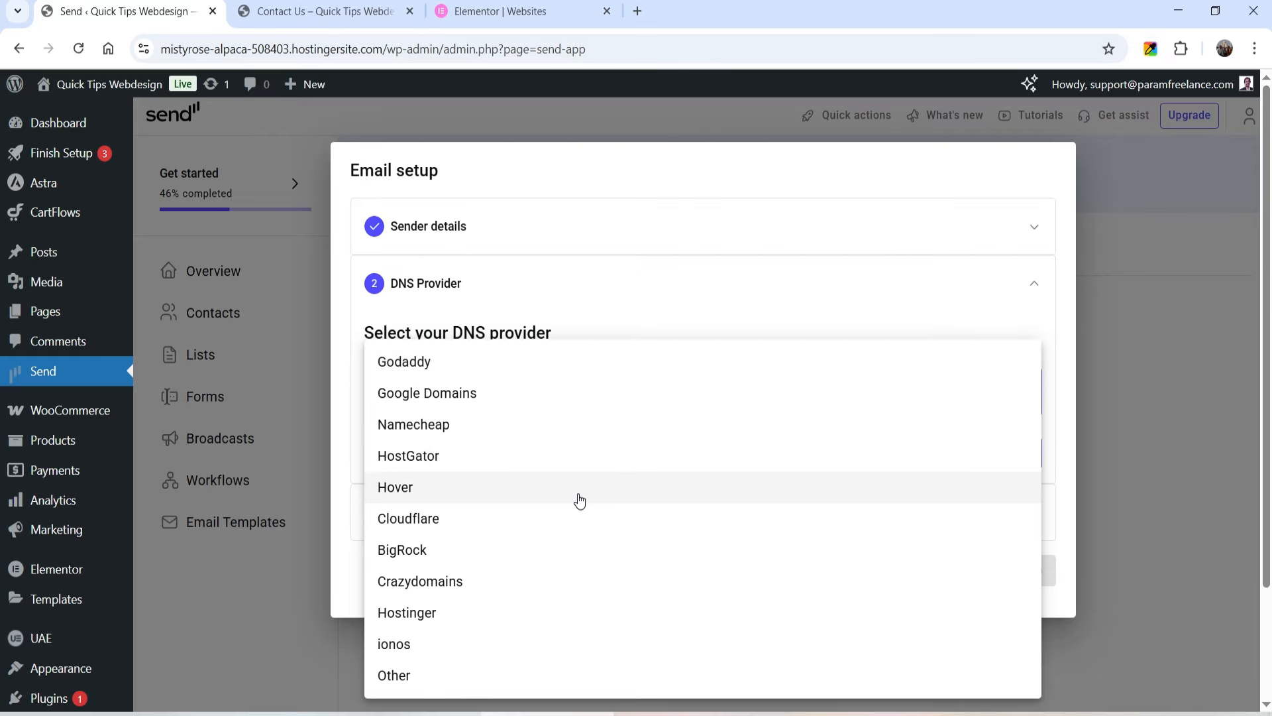
left_click(528, 612)
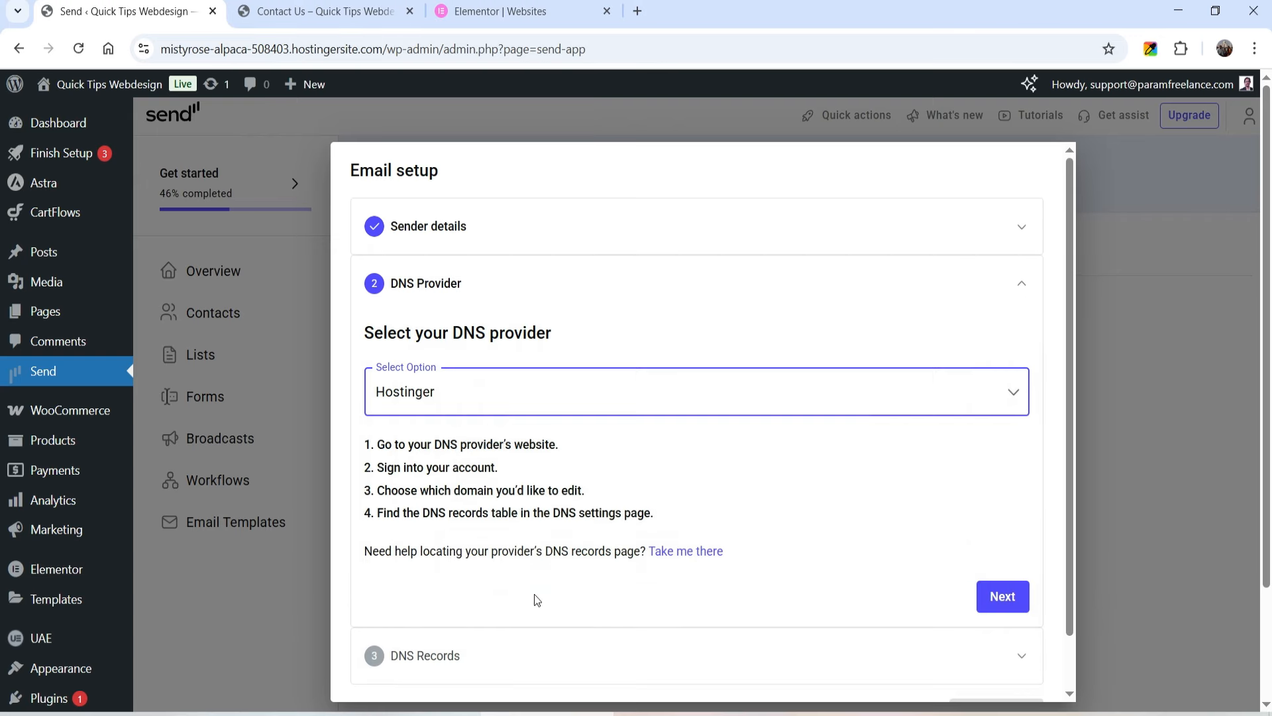
scroll(429, 400, "down", 1)
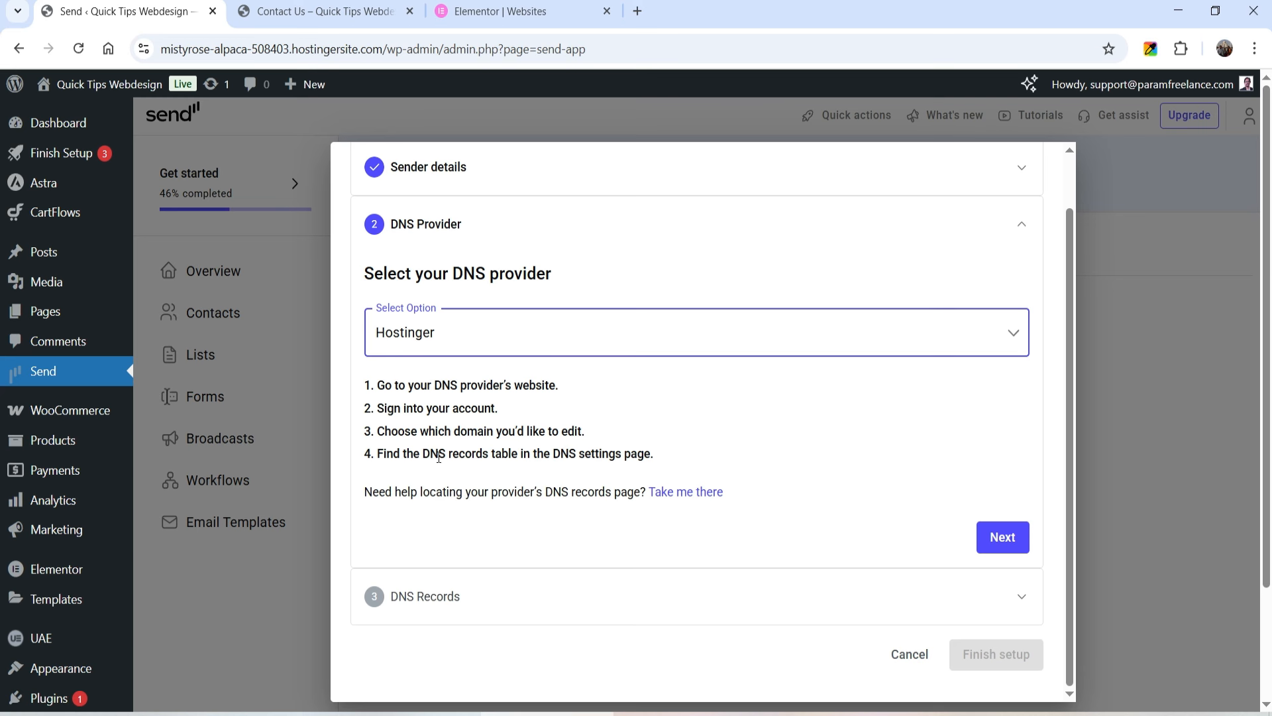
left_click(1002, 537)
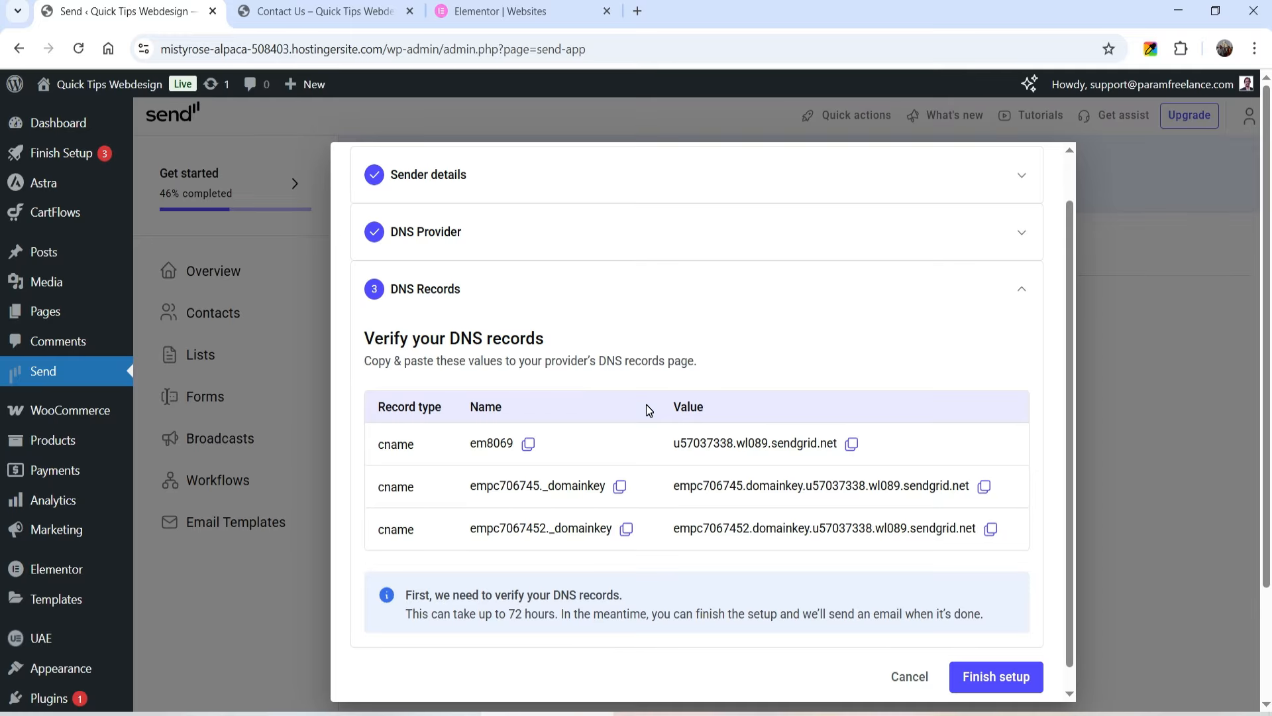
View the CNAME records for domain verification and leave the email setup without saving.
scroll(846, 689, "down", 1)
left_click(909, 657)
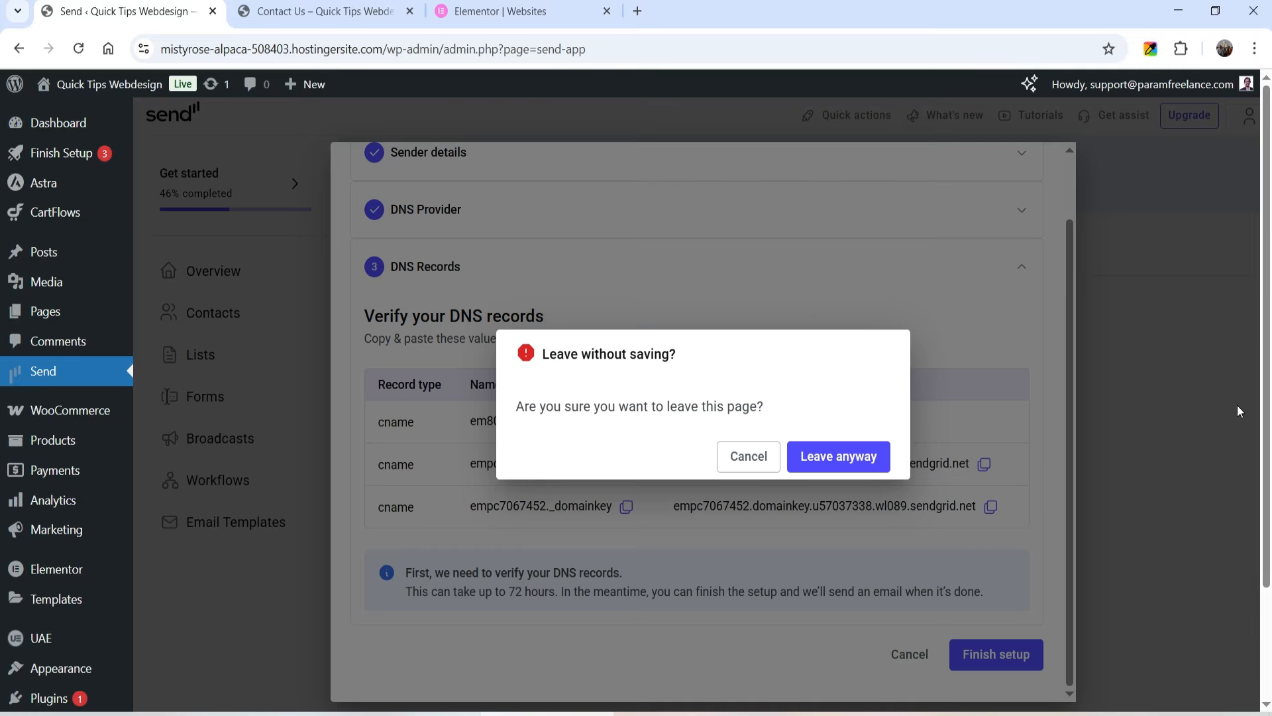
key("Return")
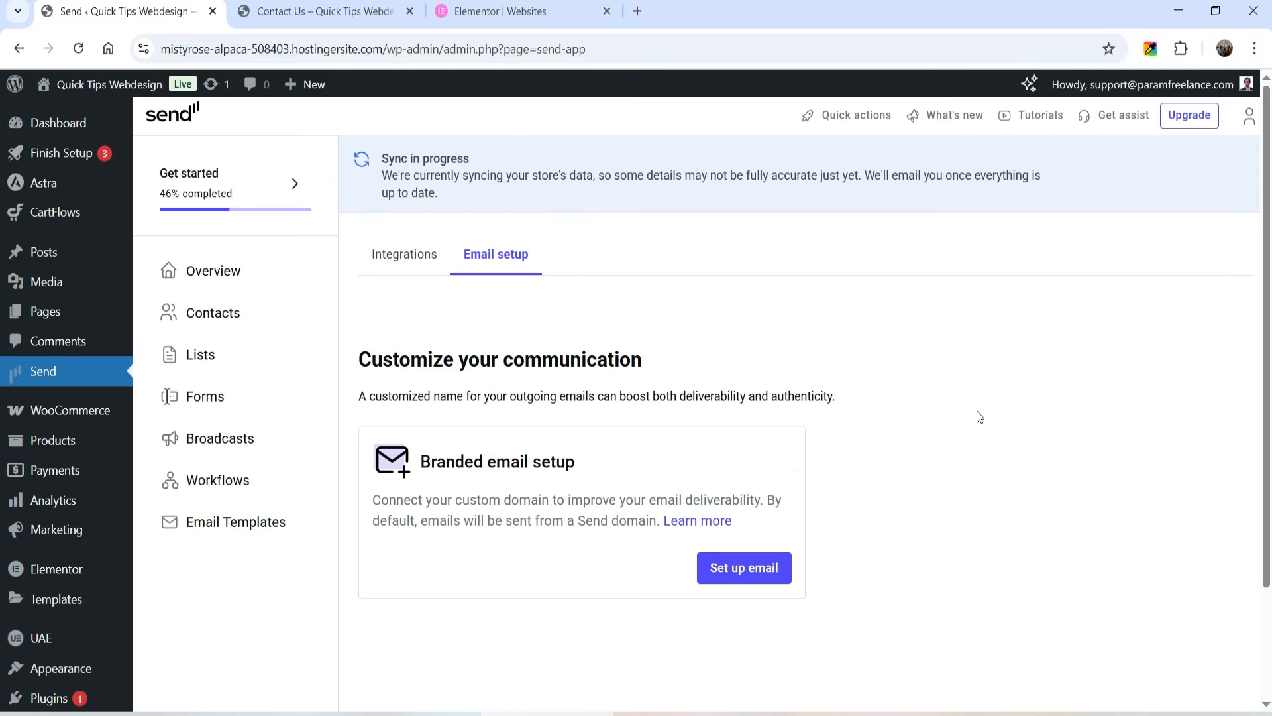
Open the quick actions and look through the ready-made workflows offered there.
left_click(855, 118)
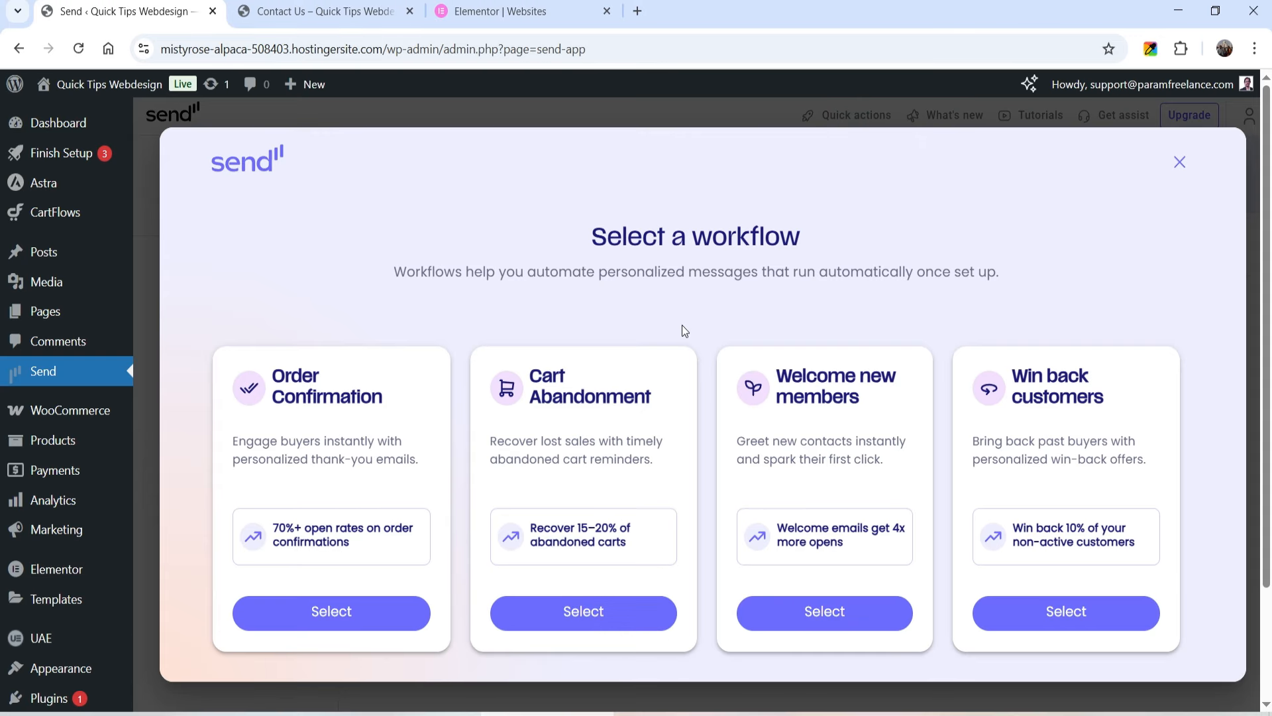
scroll(939, 262, "down", 2)
scroll(894, 259, "up", 2)
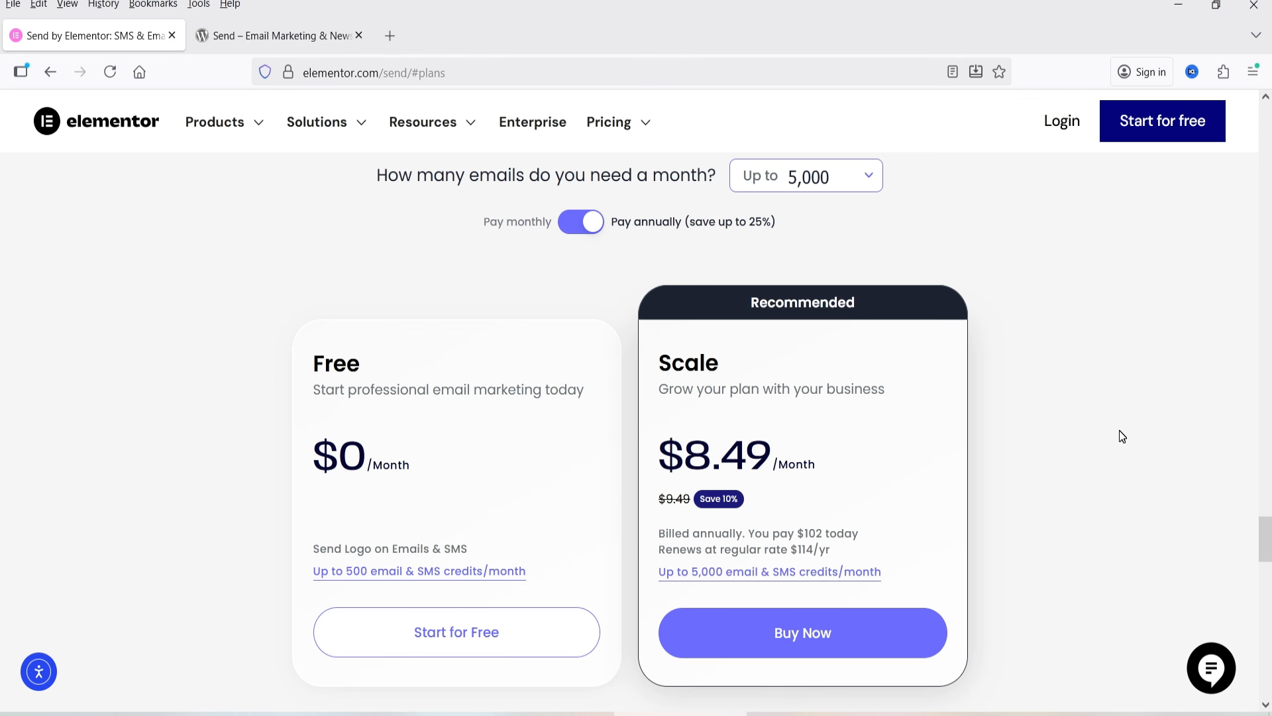
On Elementor's Send pricing page, compare the Free and Scale plans and open the Scale plan's email and SMS credit details.
scroll(1119, 432, "down", 3)
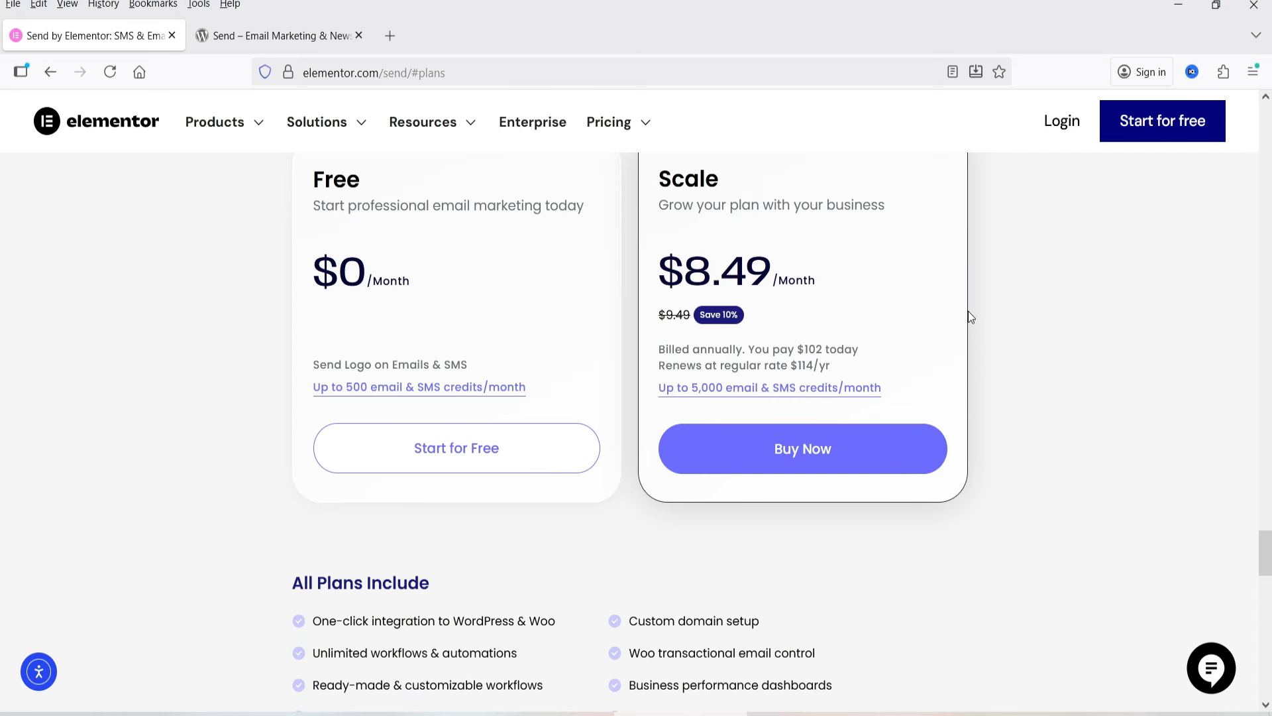
left_click(768, 390)
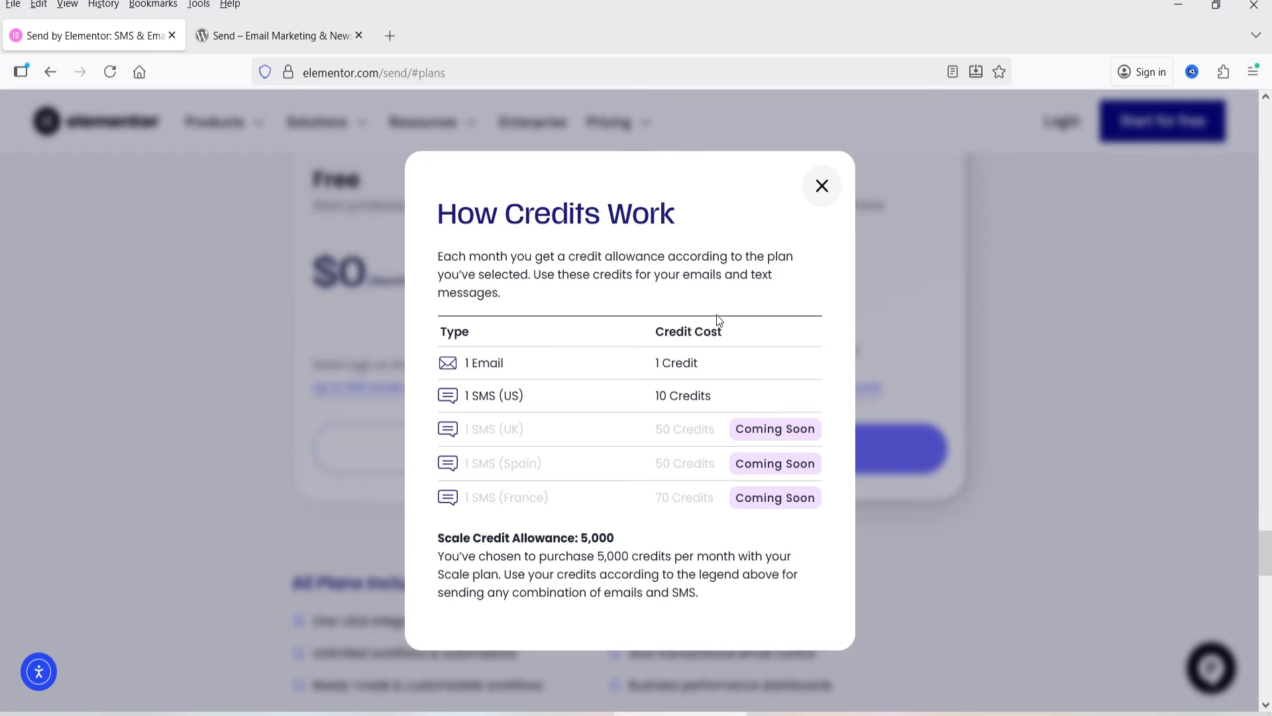